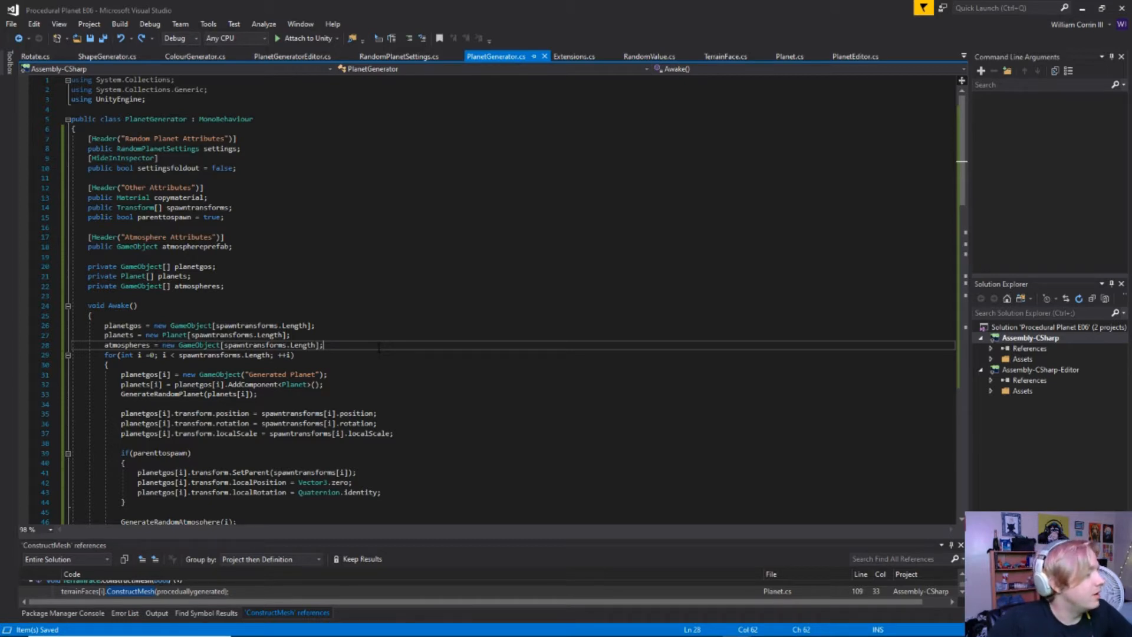
Step: Switch to the Unity editor and open the Planet shader graph from the Graphics folder
click(361, 326)
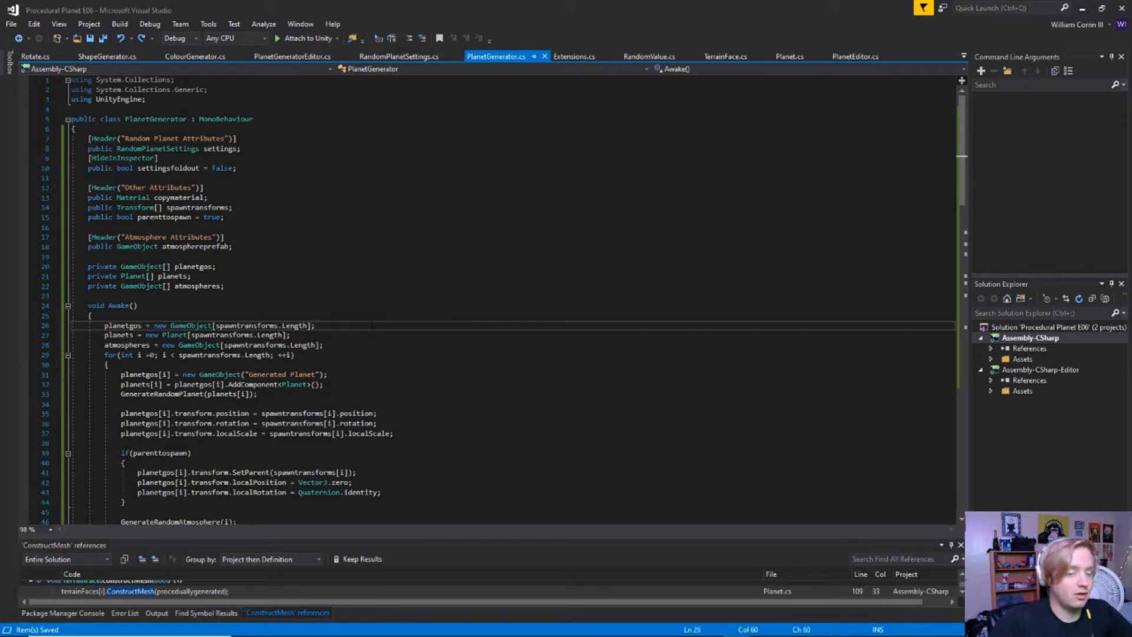
key(alt+Tab)
key(alt+Tab)
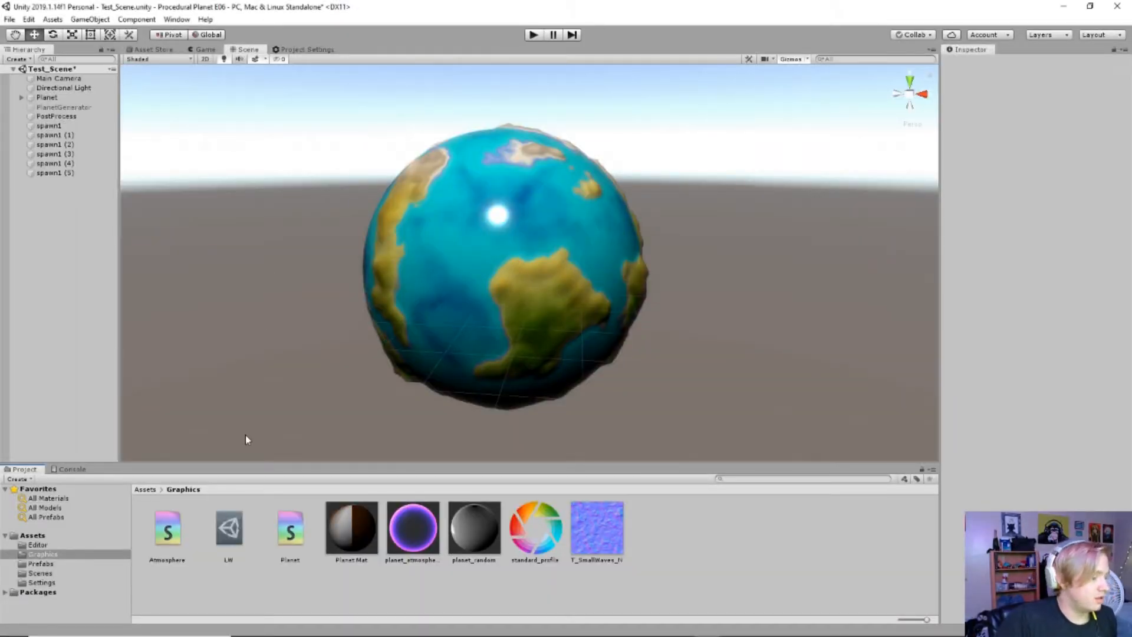
double_click(290, 542)
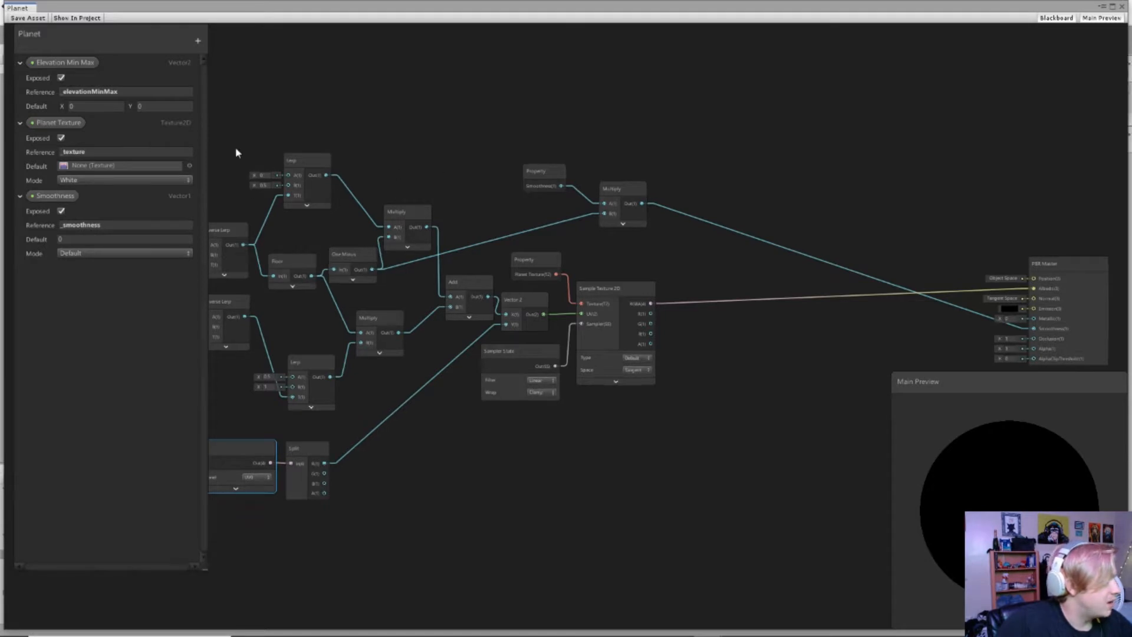
scroll(235, 148, down, 2)
middle_drag(264, 145, 513, 151)
scroll(406, 158, up, 3)
middle_drag(383, 155, 340, 143)
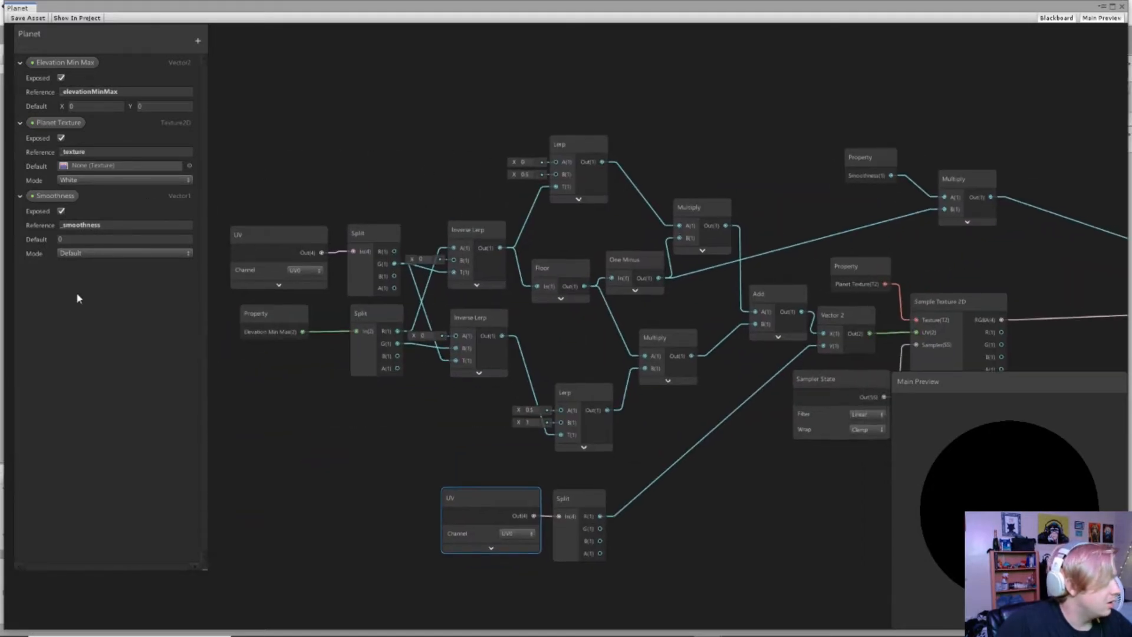
Step: Add a Vector1 property named WaterNoiseStrength to the Planet shader graph
click(198, 40)
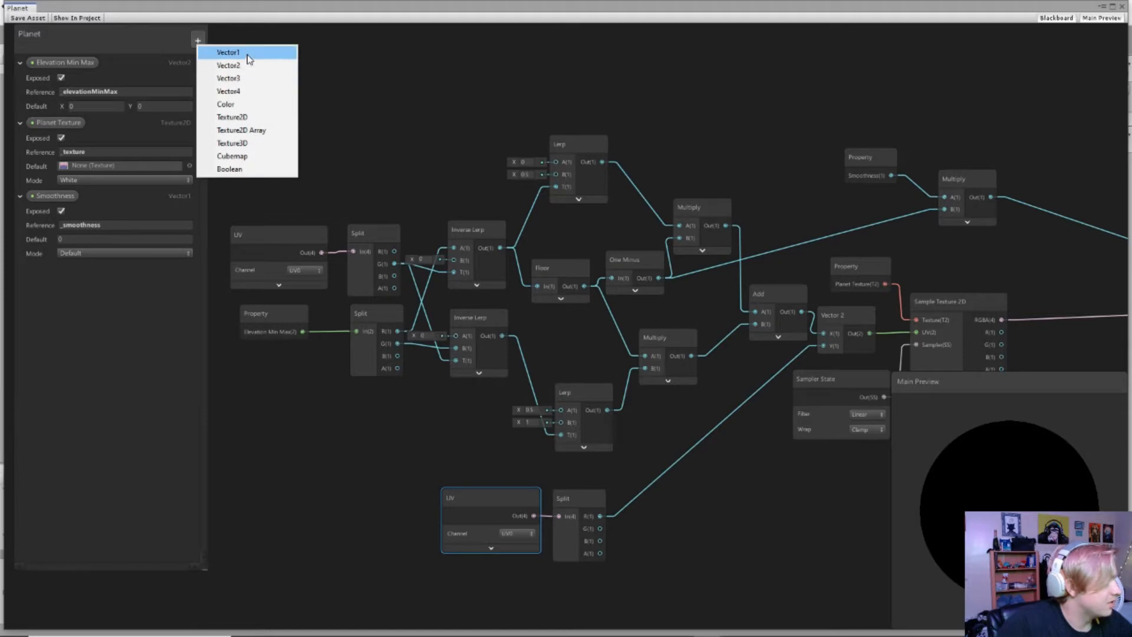
click(248, 54)
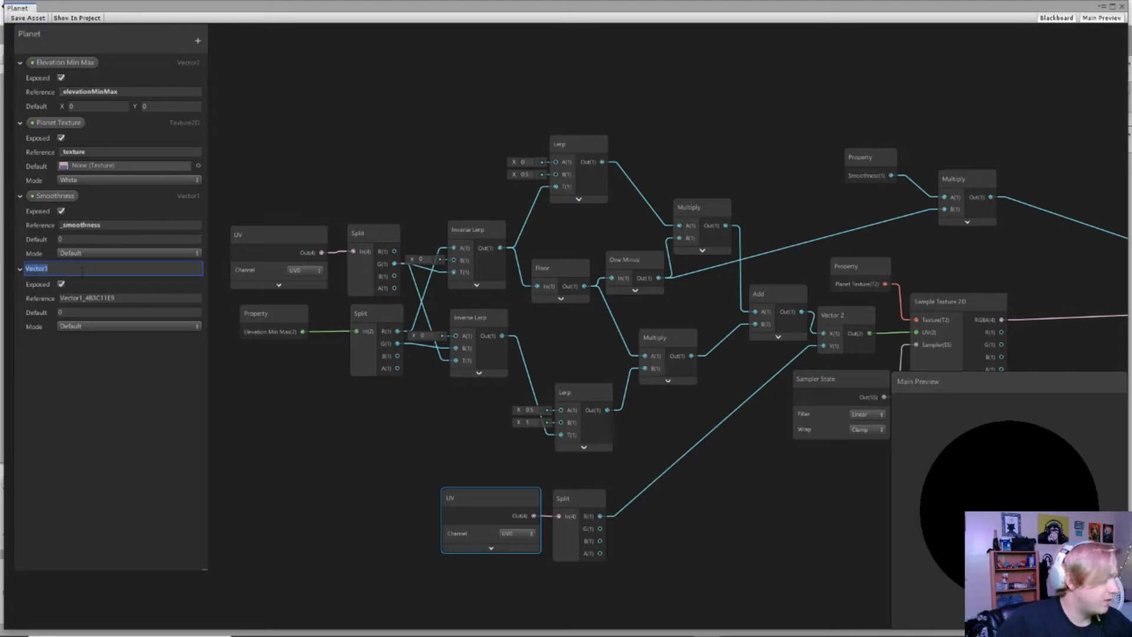
text(Wat)
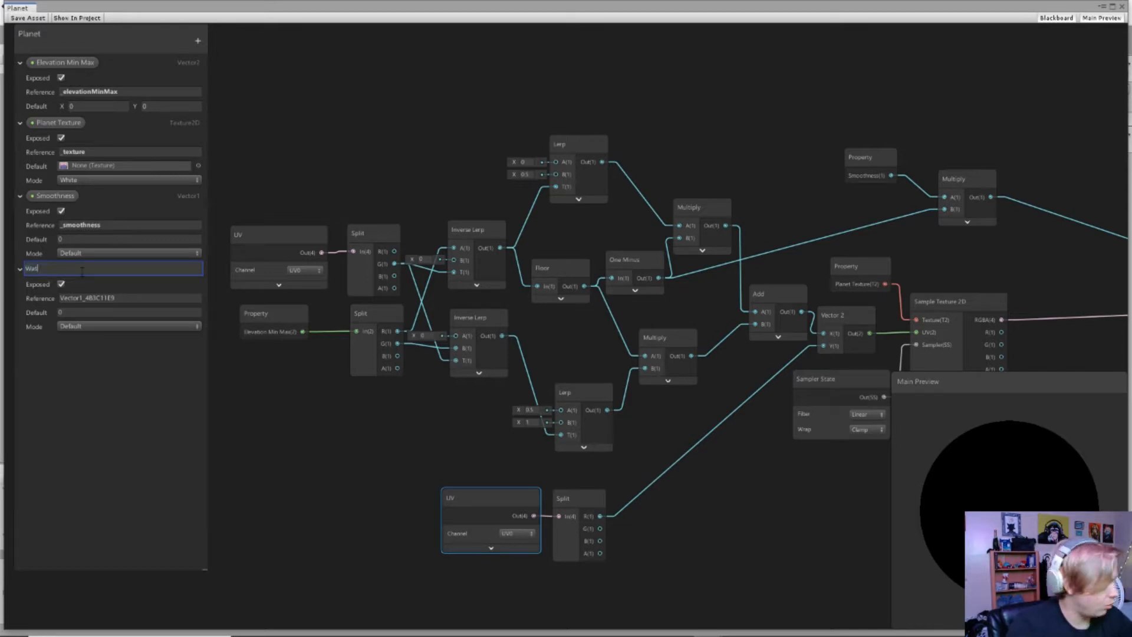
text(erNo)
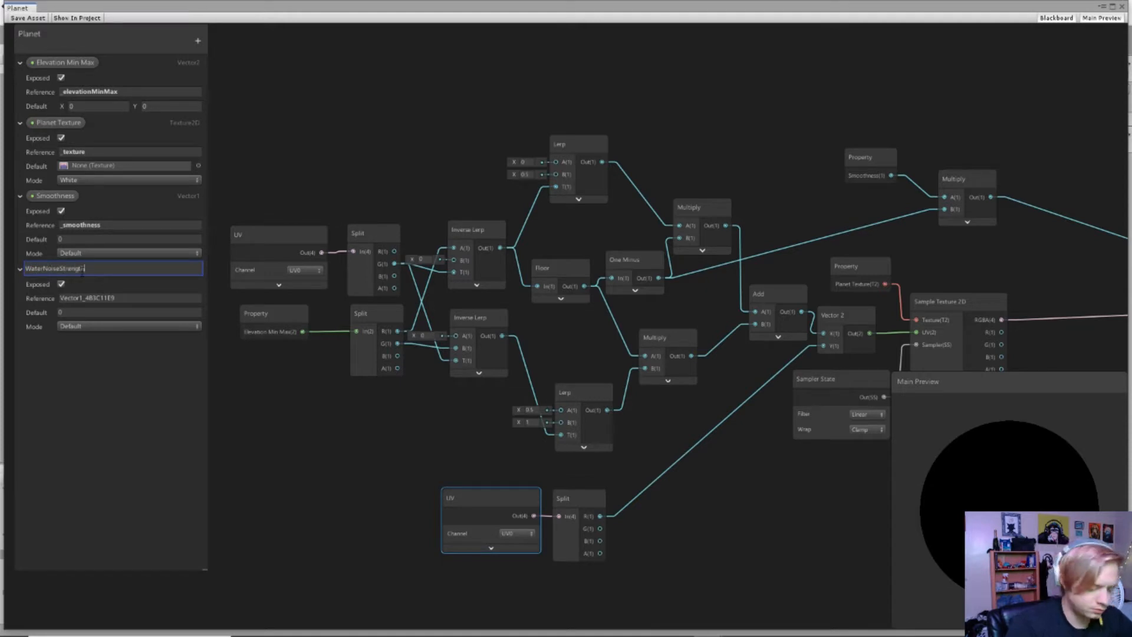
text(iseStrength)
Step: Set the WaterNoiseStrength property's reference to _waterNoiseStrength
key(ctrl+a)
click(136, 298)
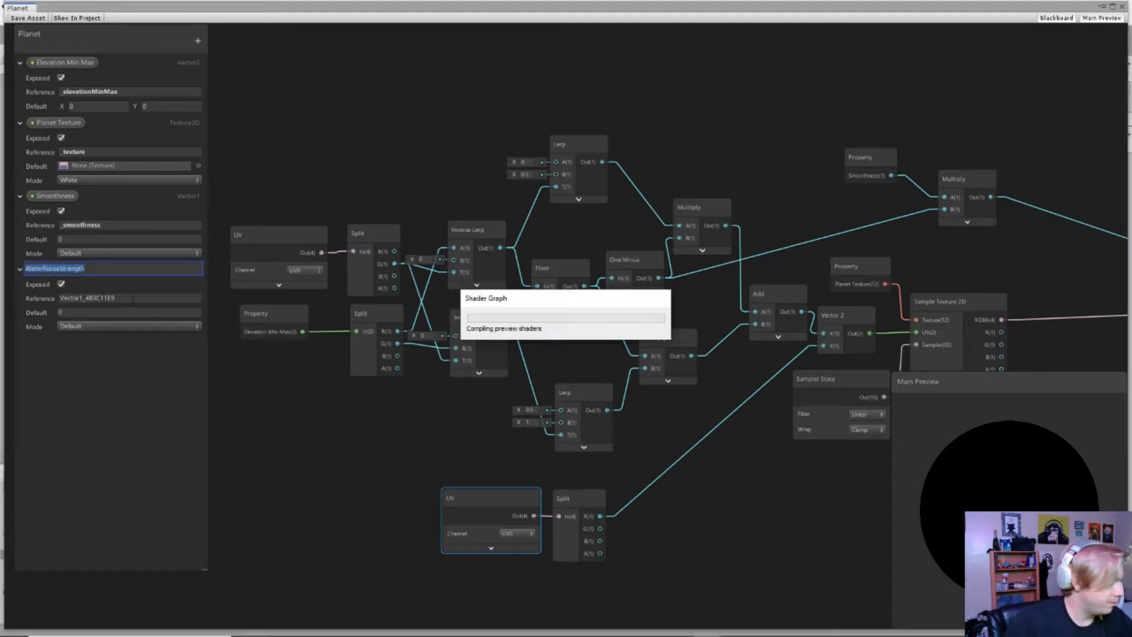
text(_)
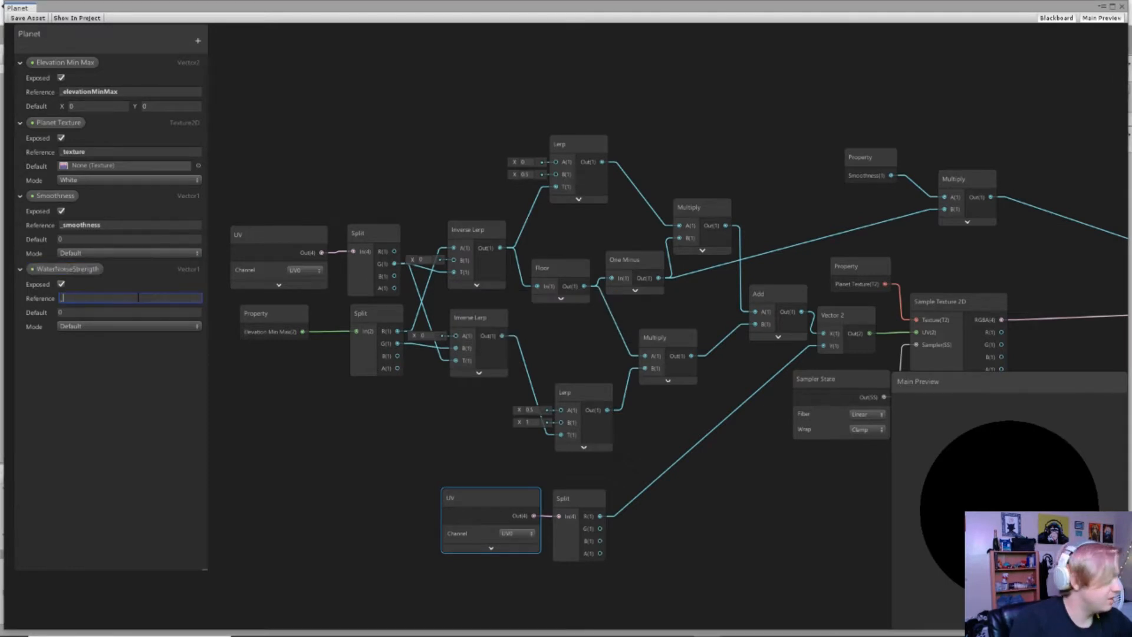
text(WaterNoiseStrength)
key(Delete)
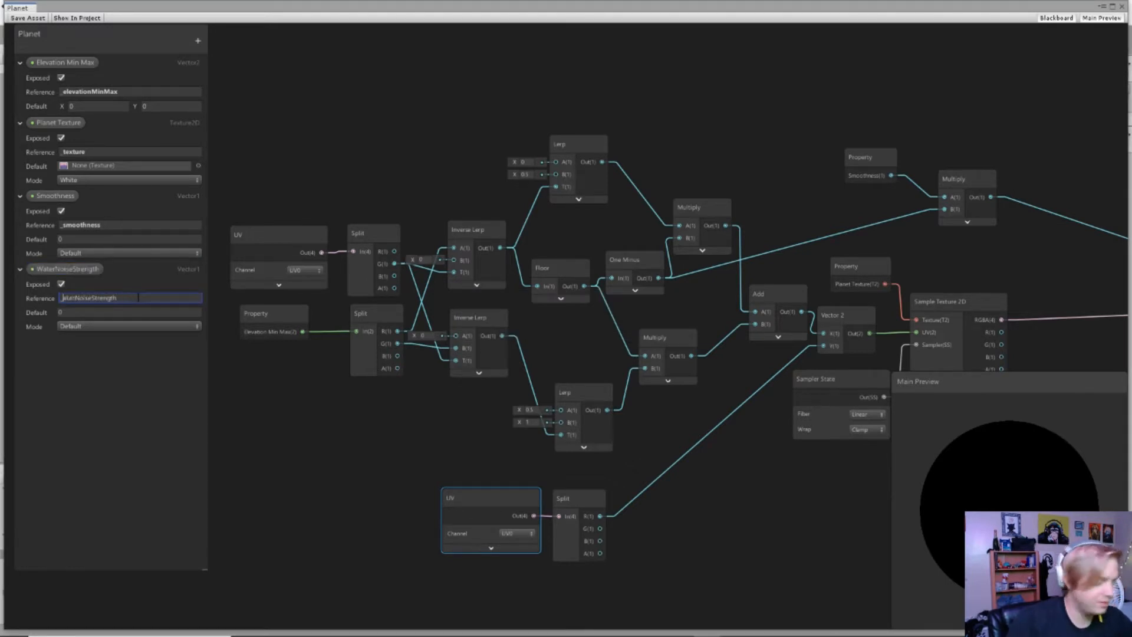
text(w)
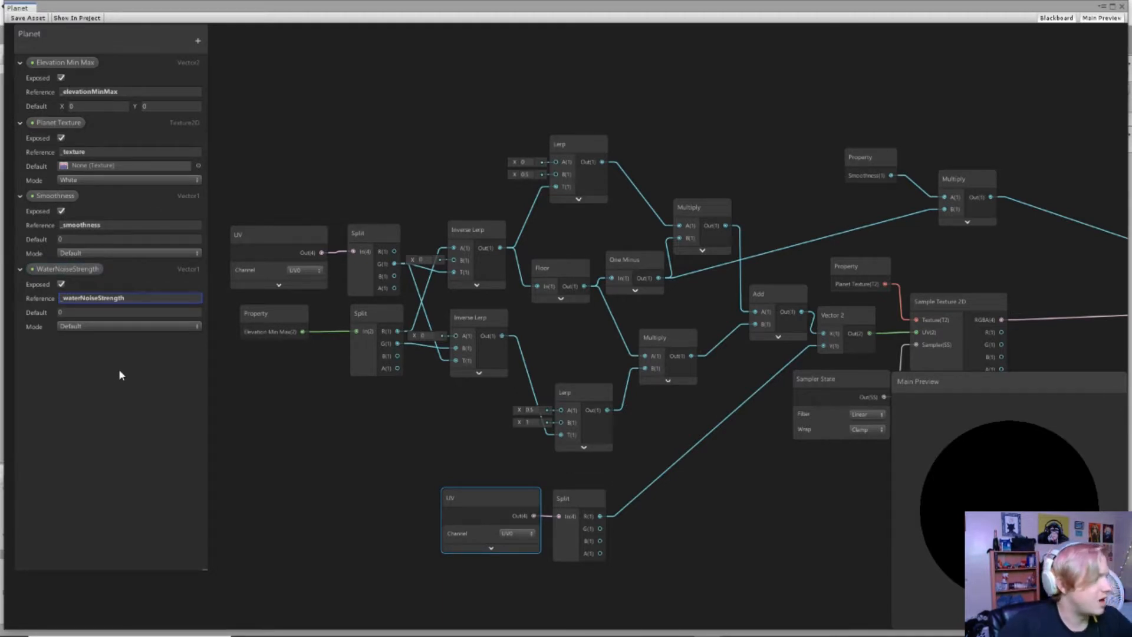
Step: Add a Texture2D property named WaterNoise to the shader graph
click(196, 40)
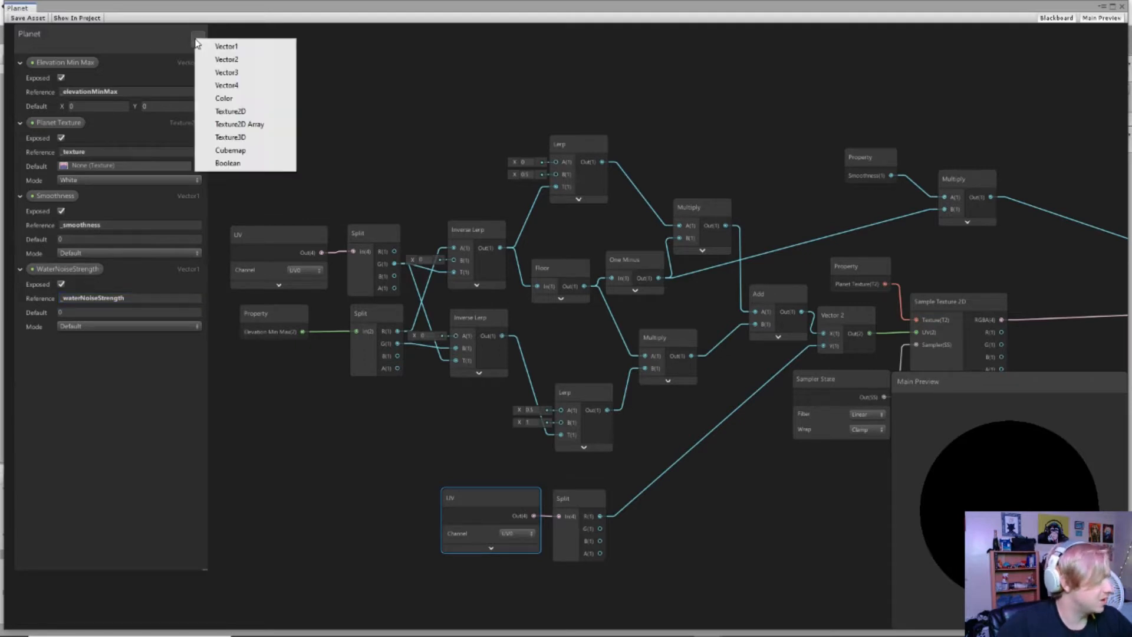
click(231, 113)
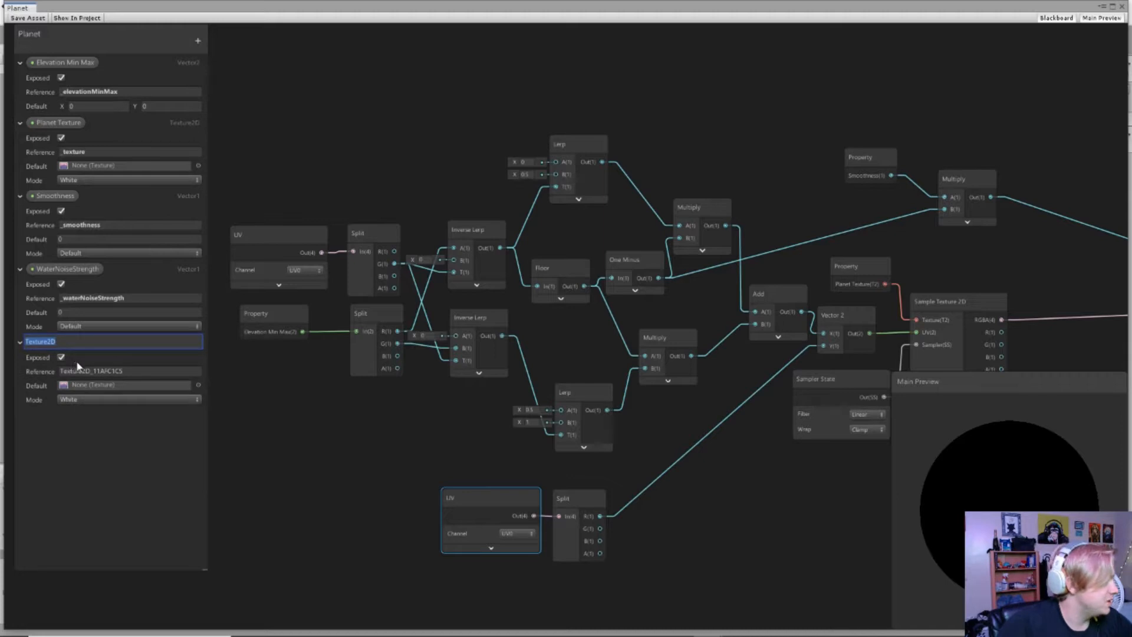
text(Wat)
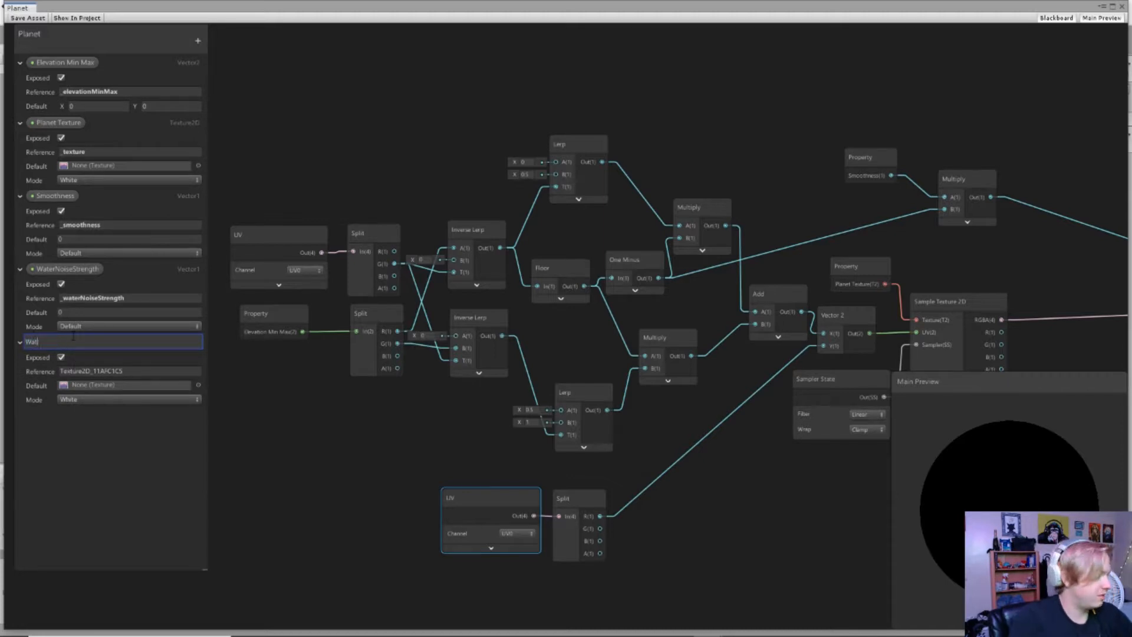
text(eitsoise)
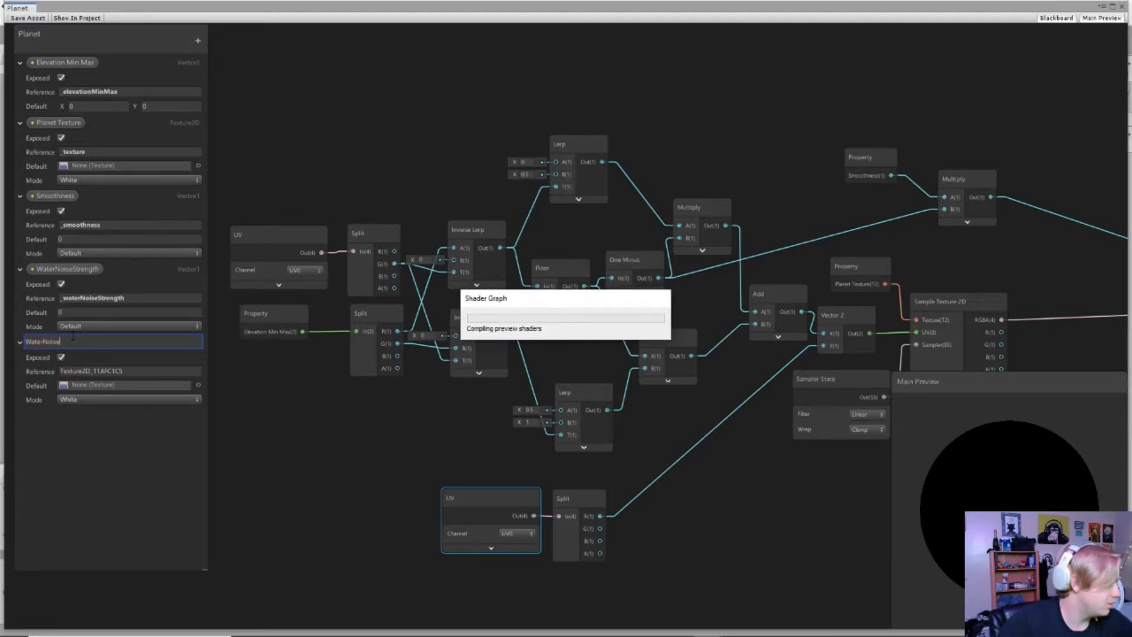
Step: Set the WaterNoise property's reference to _waterNoise
click(142, 371)
text(_waterNois)
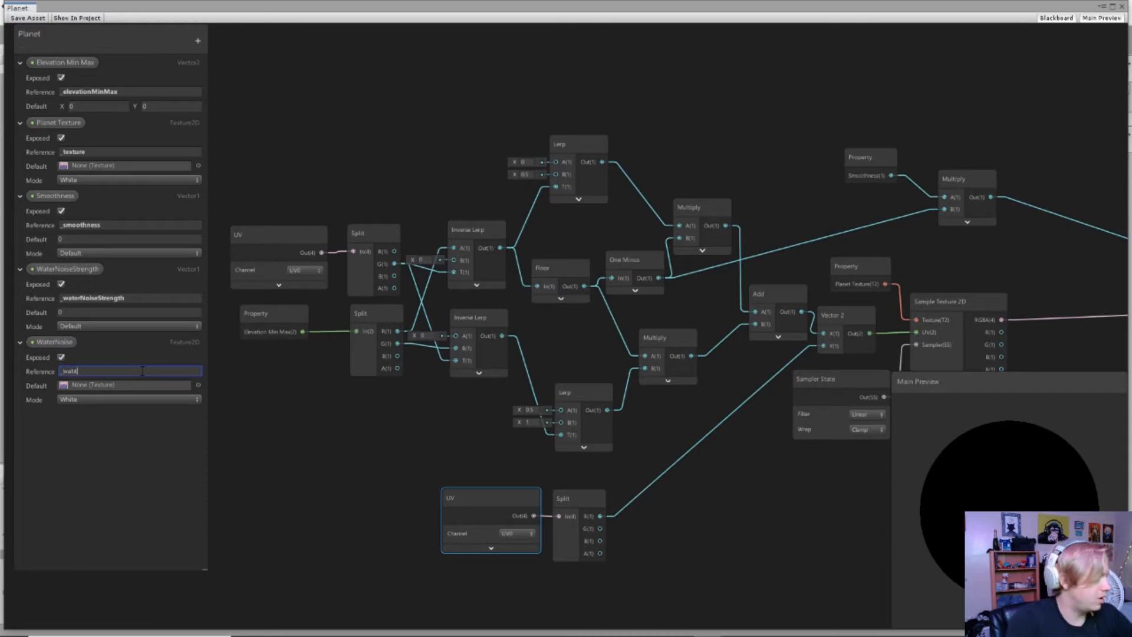
key(BackSpace)
key(BackSpace)
key(BackSpace)
key(BackSpace)
key(BackSpace)
key(BackSpace)
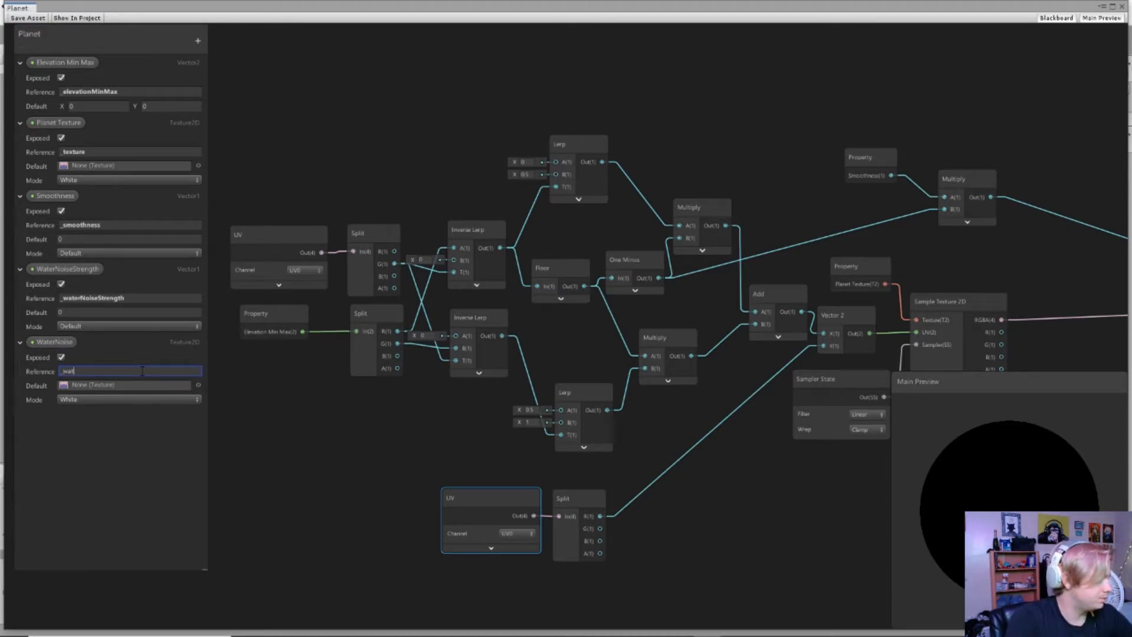
text(erNoise)
key(Return)
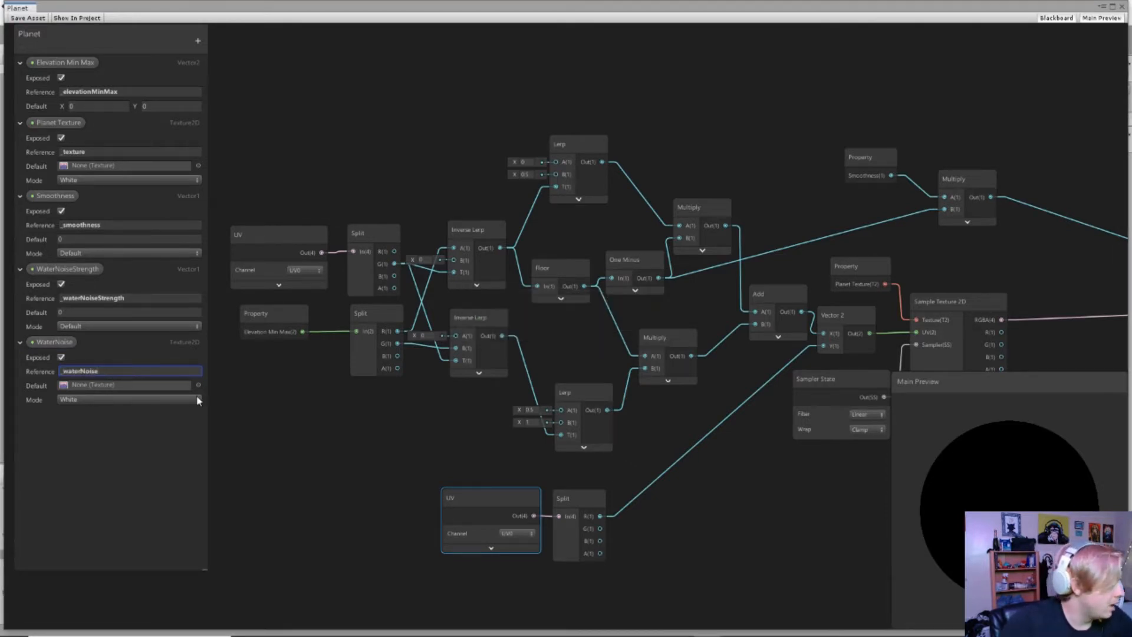
Step: Set the WaterNoise property's mode to Bump and assign T_SmallWaves_N as its default texture
click(179, 399)
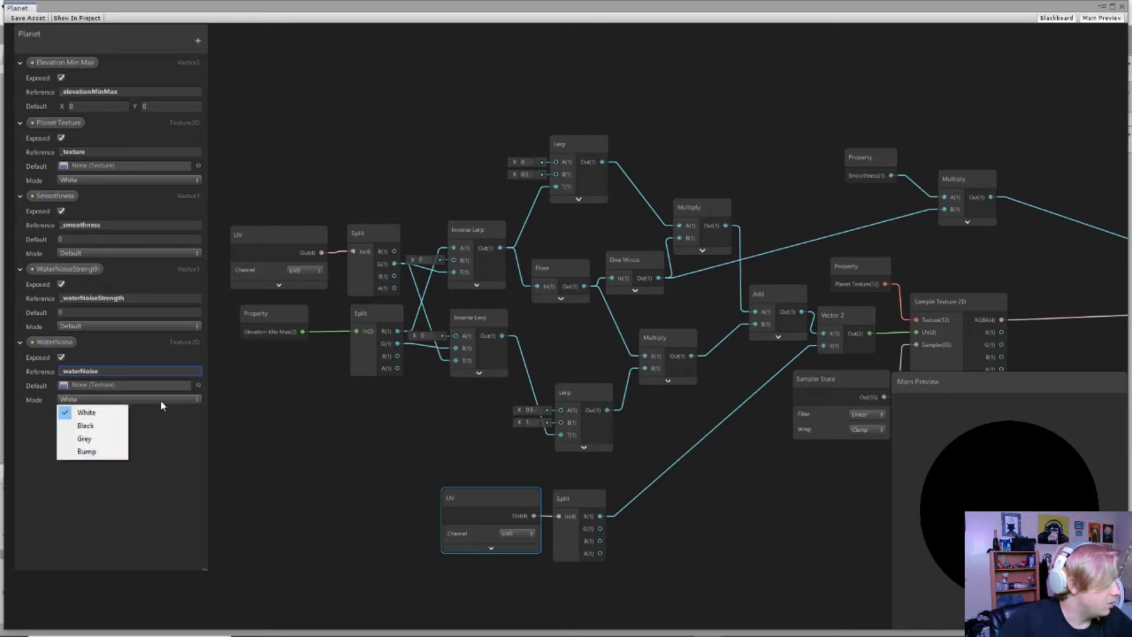
click(105, 457)
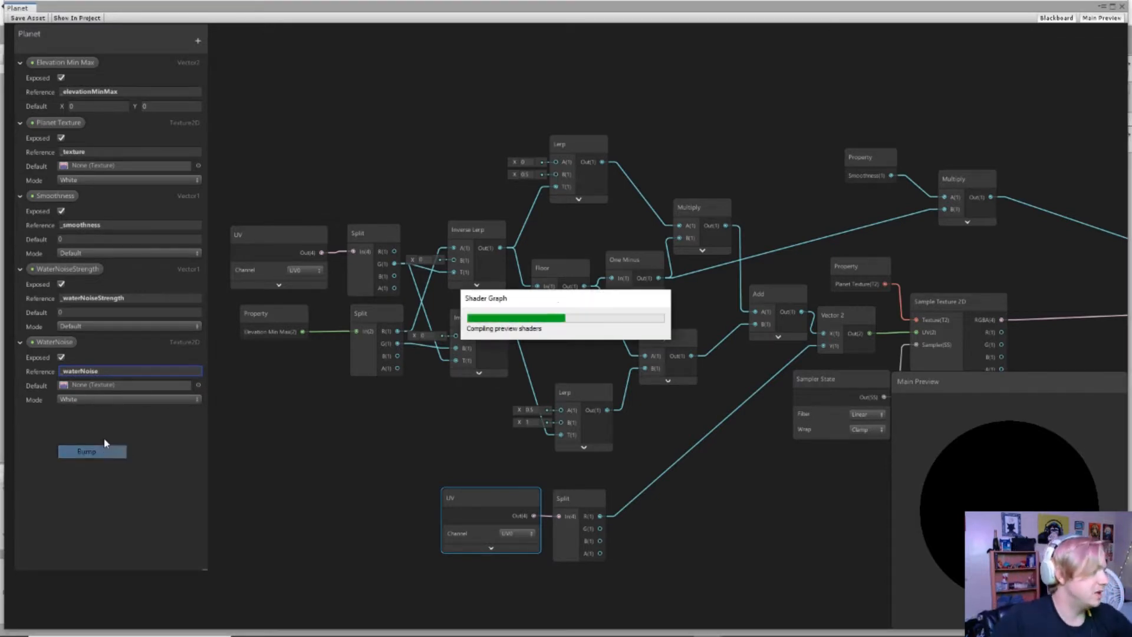
click(198, 385)
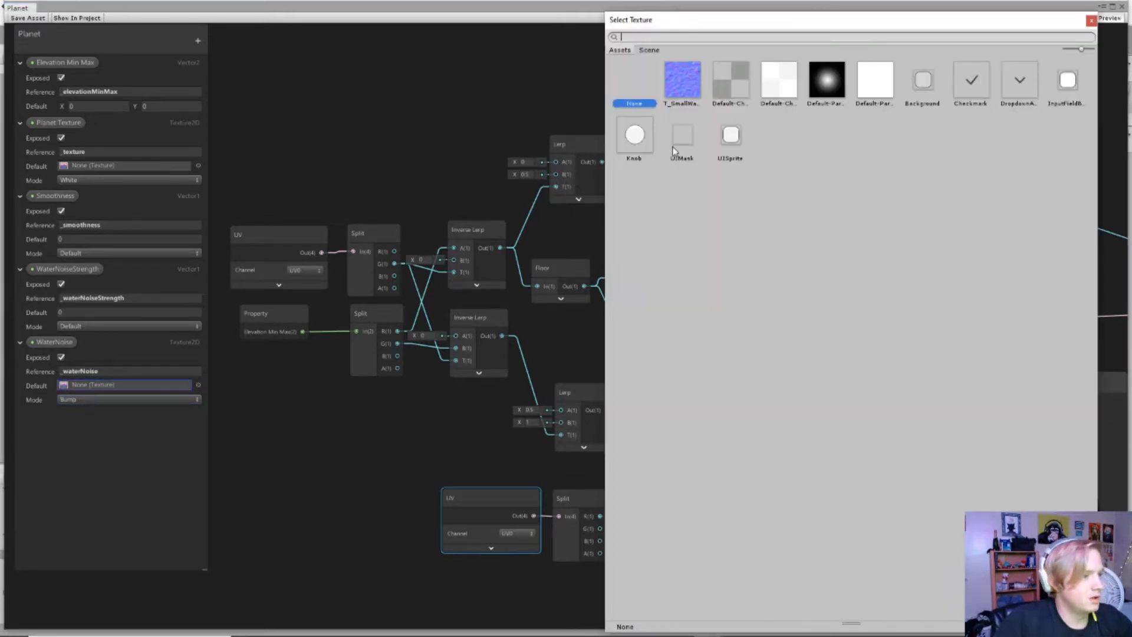
click(686, 99)
double_click(688, 103)
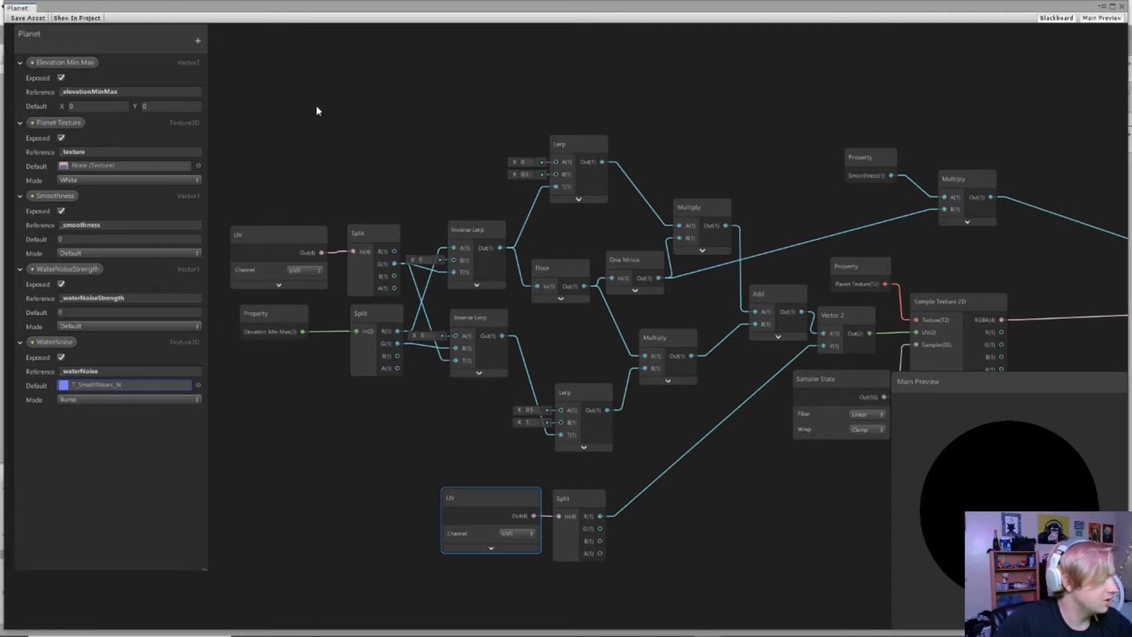
Step: Move the graph window aside and examine the T_SmallWaves_N texture in an enlarged preview
drag(310, 8, 1131, 33)
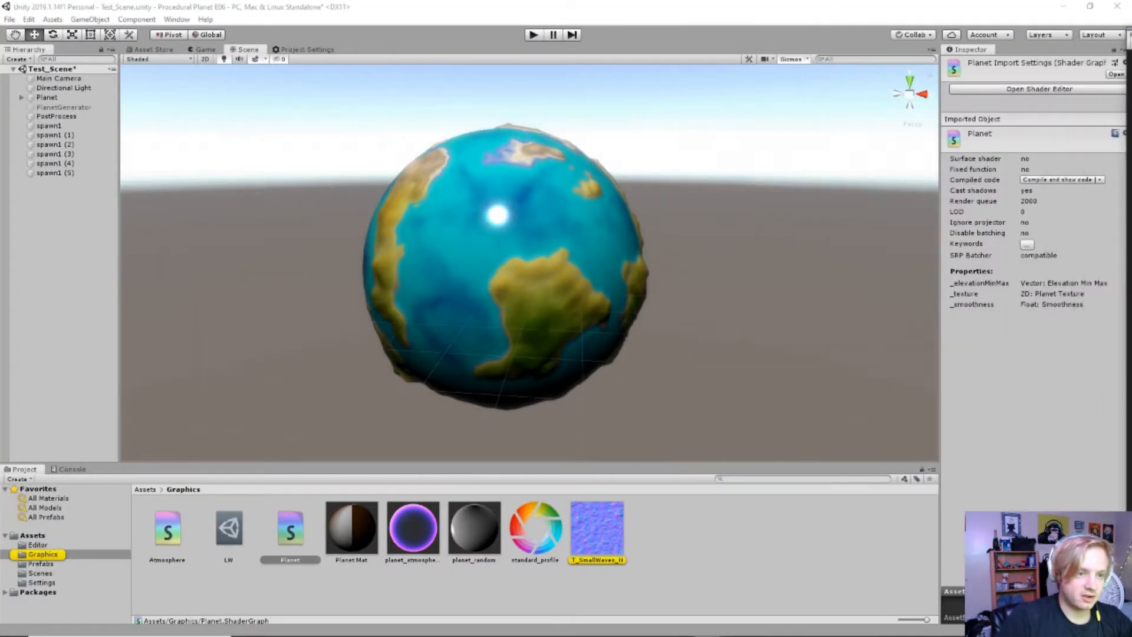
click(581, 539)
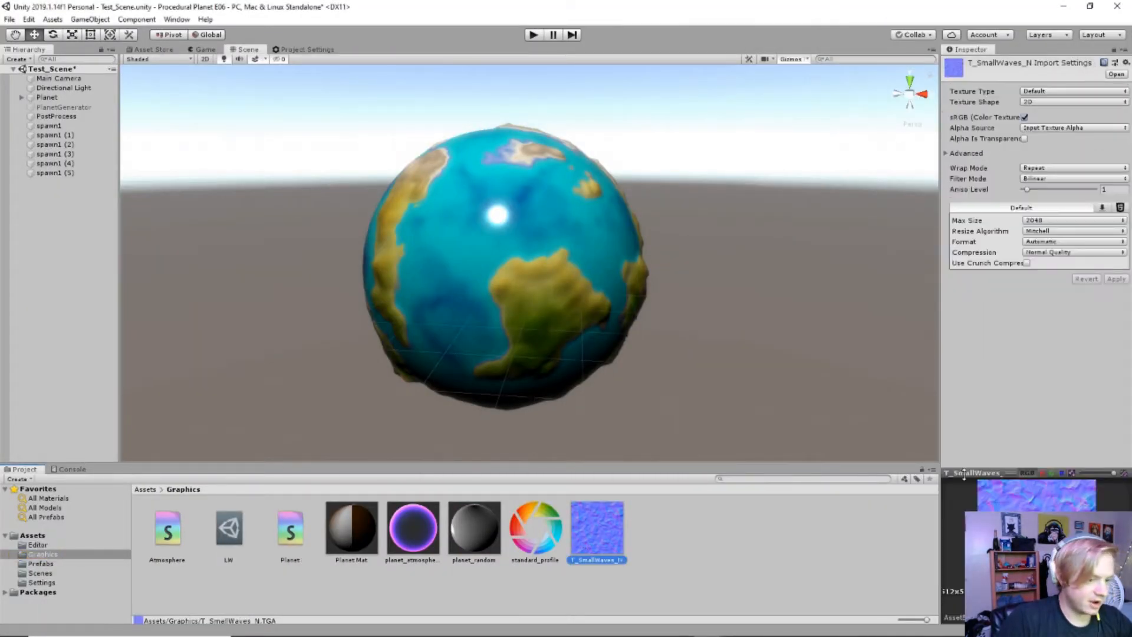
drag(979, 590, 980, 406)
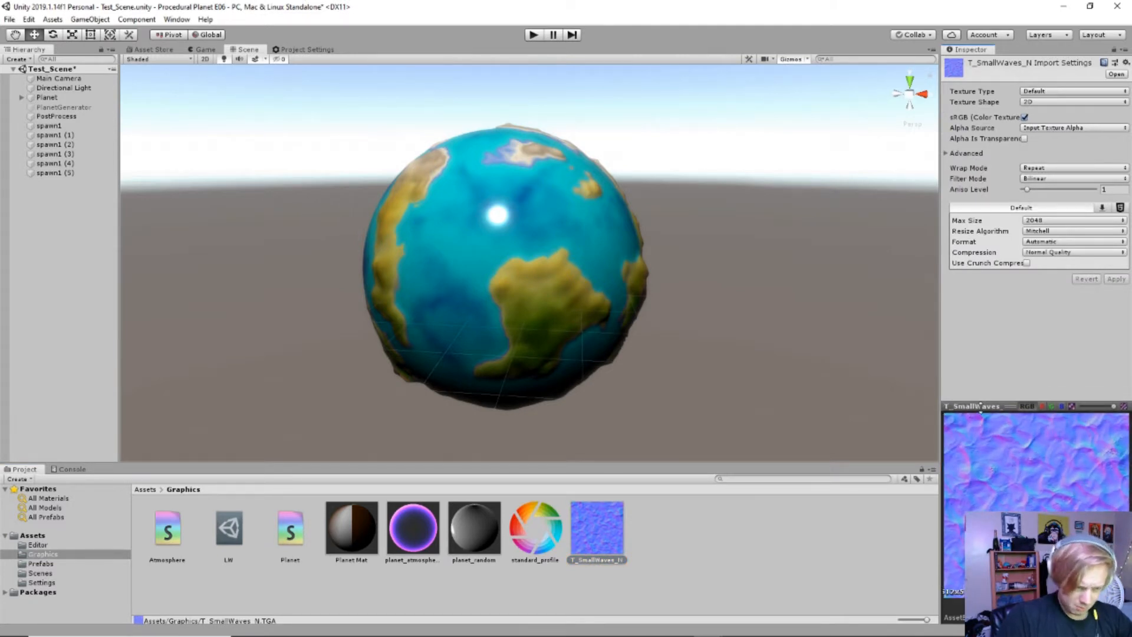
drag(980, 406, 990, 477)
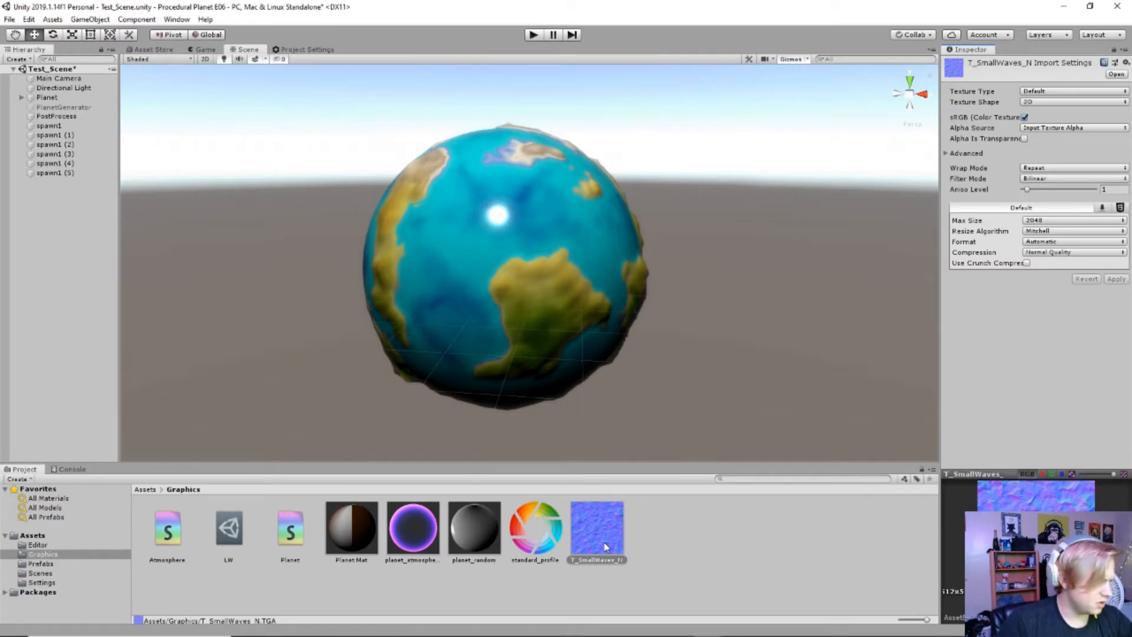
Step: Bring the Planet shader graph window back over the Unity editor
key(alt+Tab)
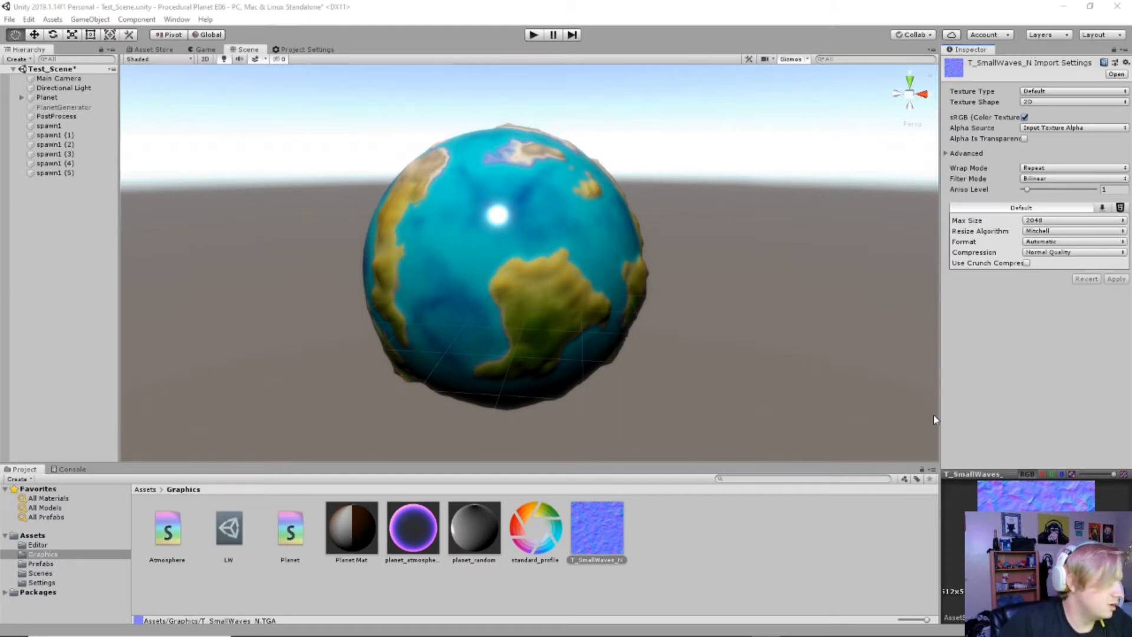
key(alt+Tab)
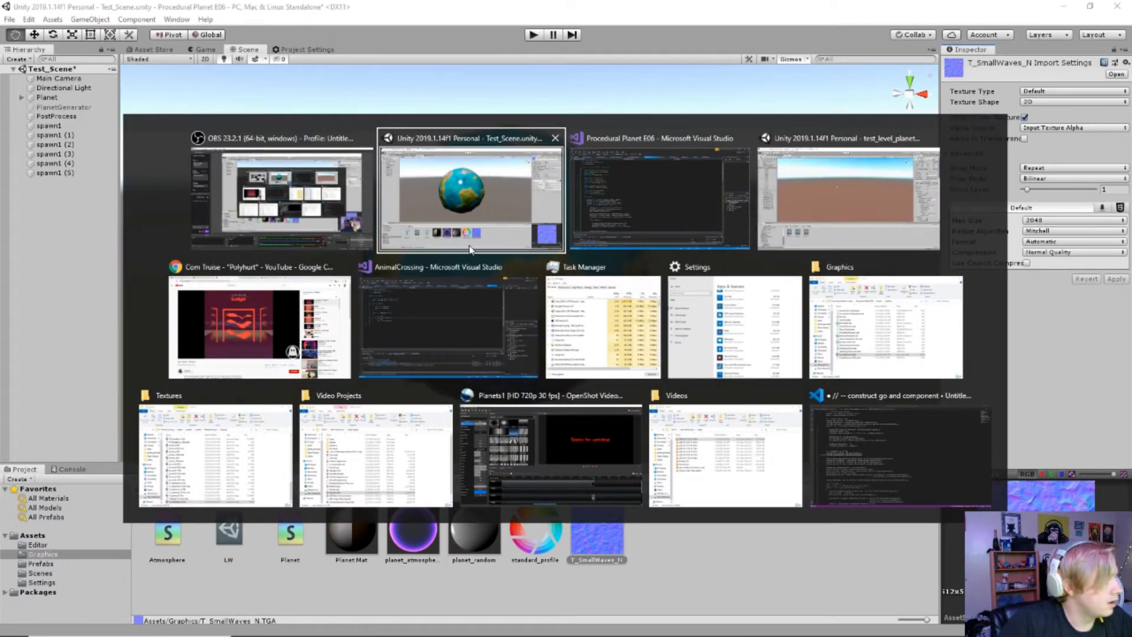
click(486, 199)
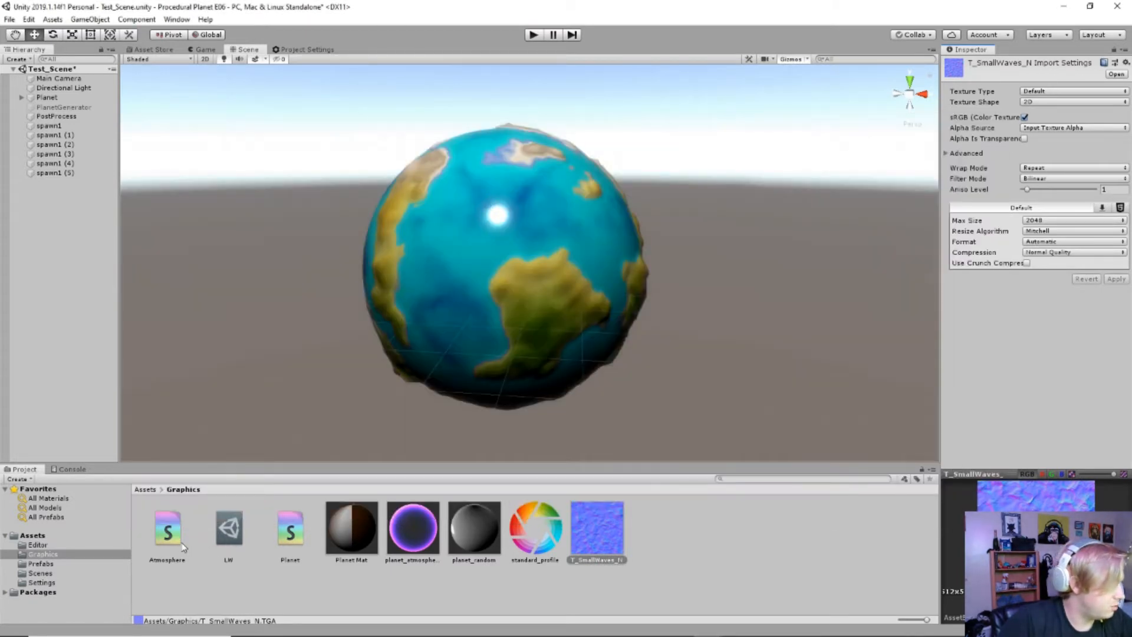
click(293, 530)
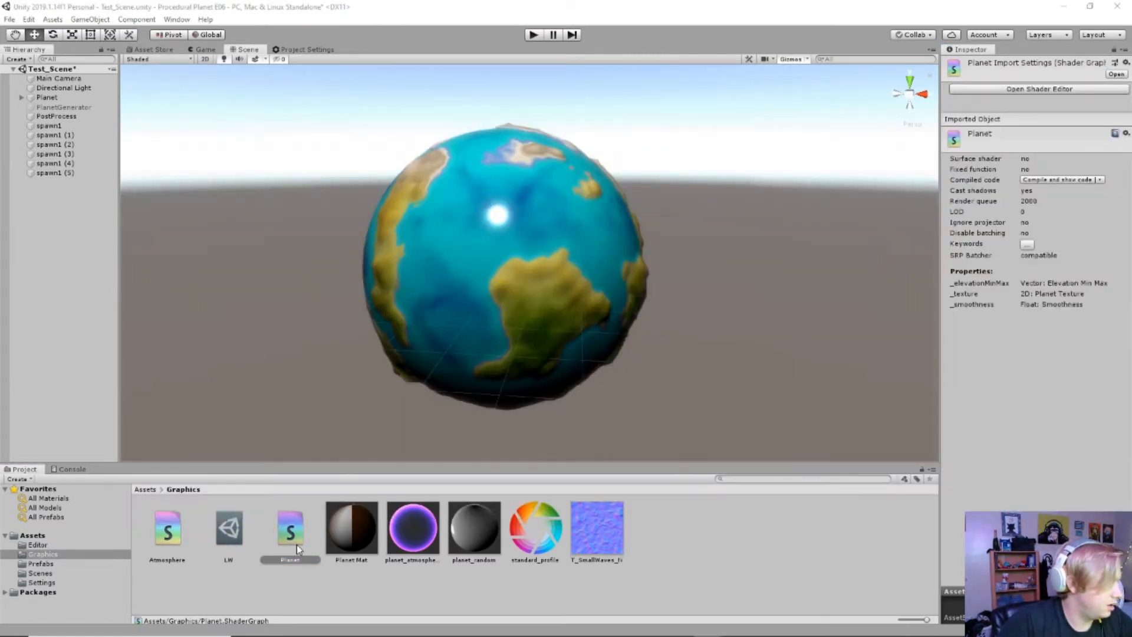
drag(1131, 18, 107, 8)
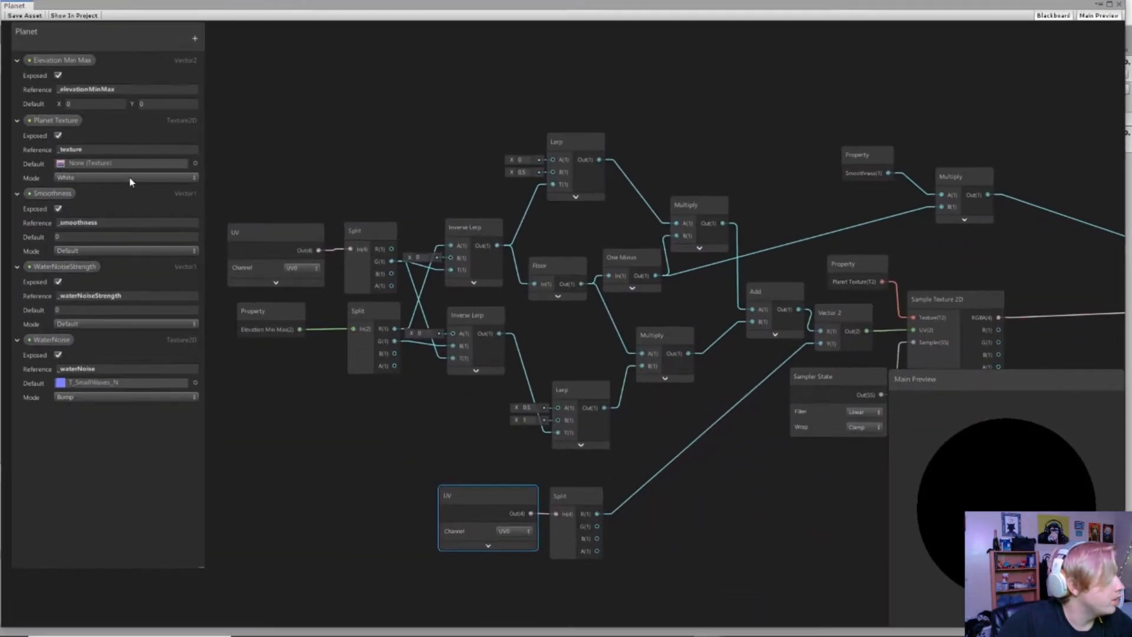
Step: Add a Vector2 property named WaterScroll and set its reference to _WaterScroll
click(195, 39)
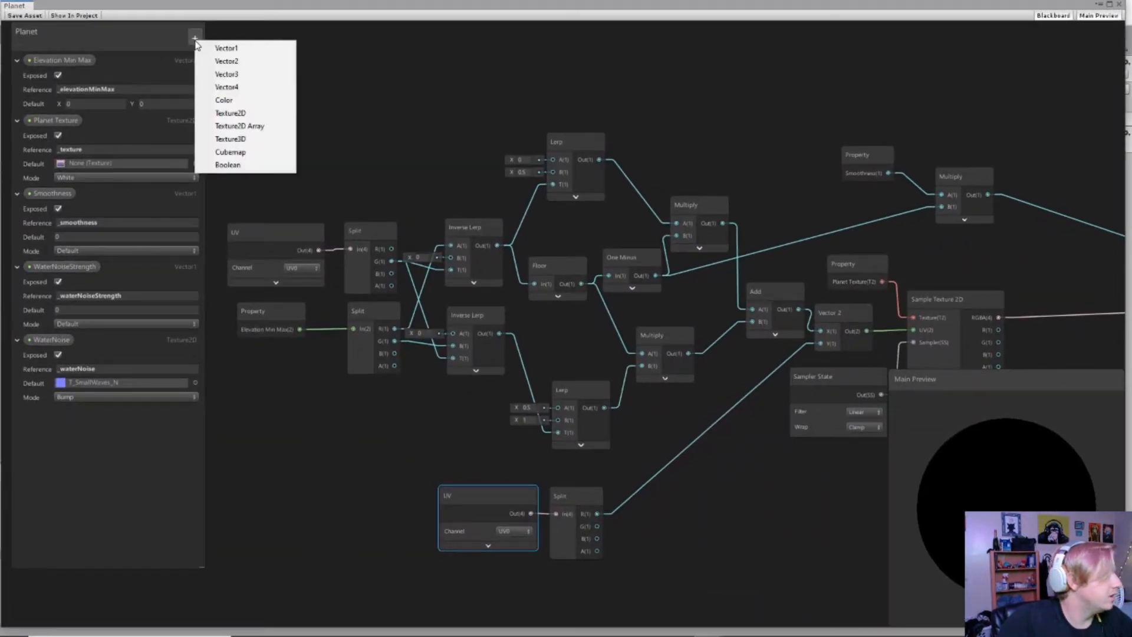
click(236, 60)
text(W)
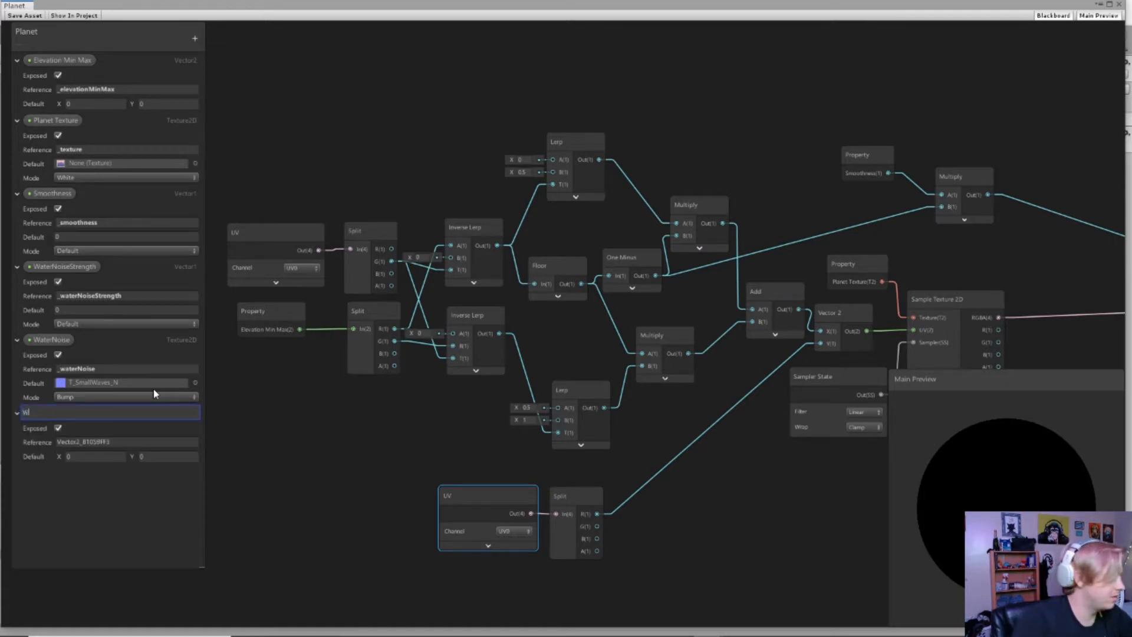
text(aterScroll)
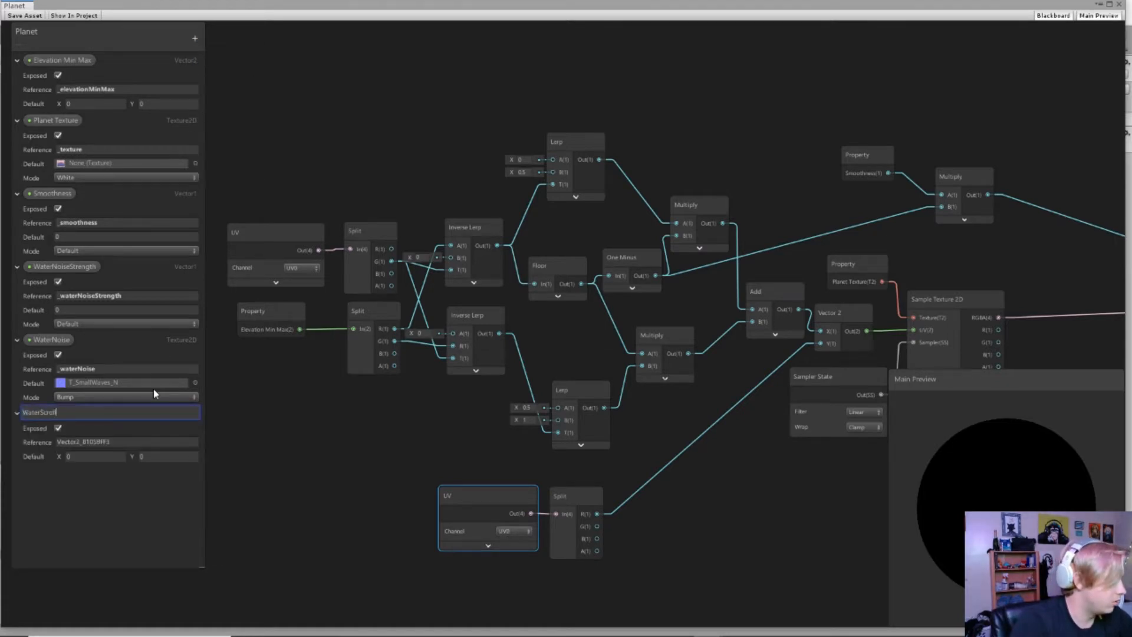
key(Return)
click(115, 441)
text(_)
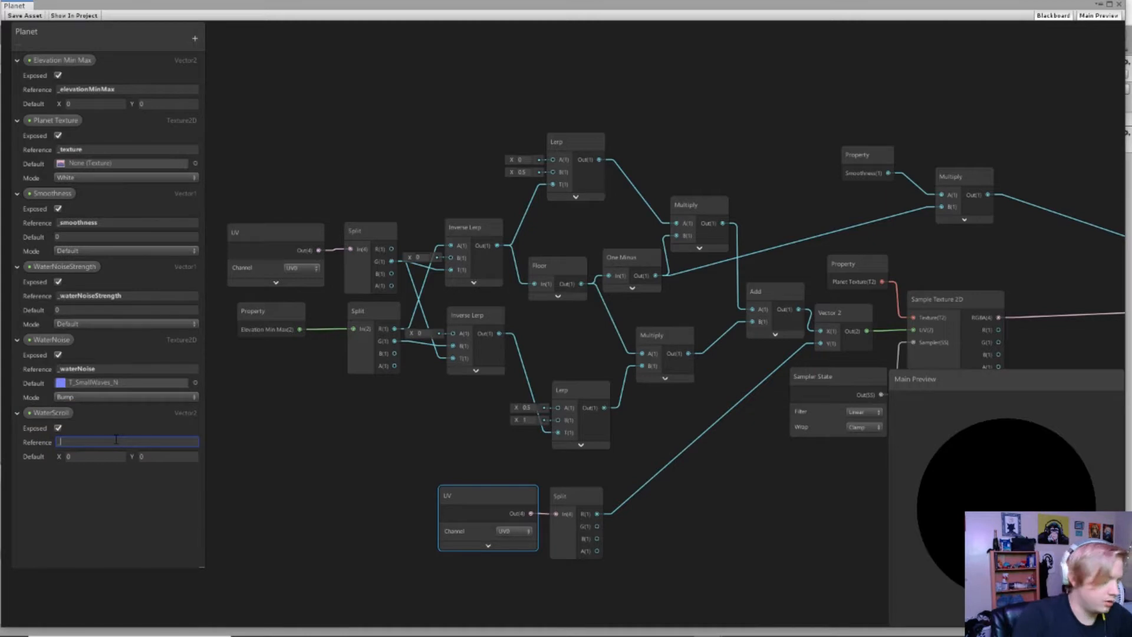
text(WaterScroll)
key(Return)
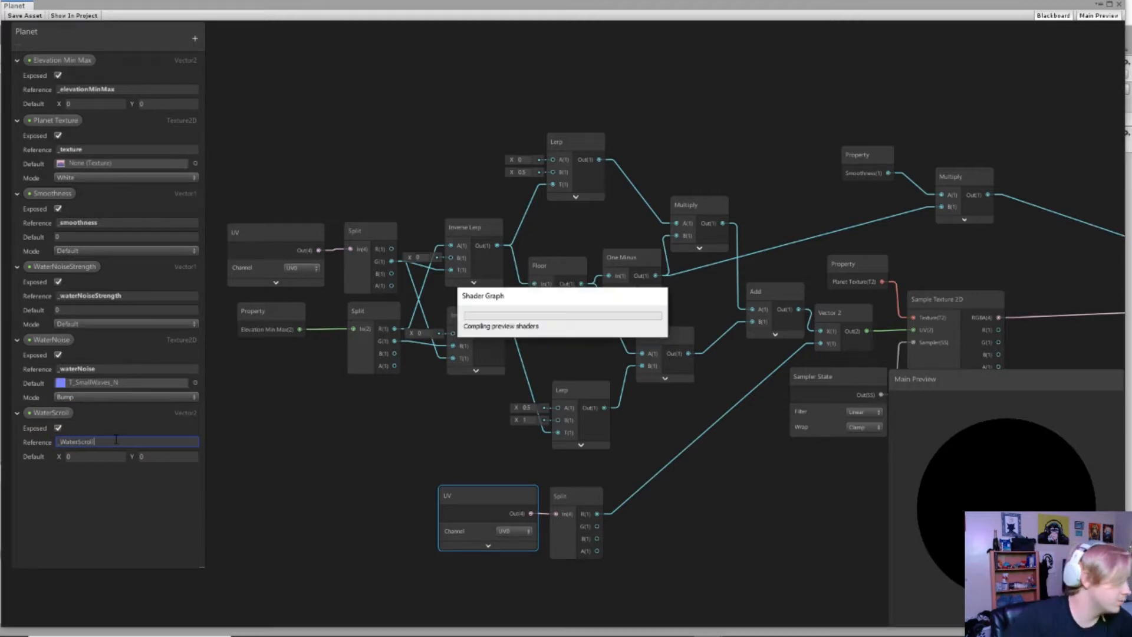
Step: Add another Vector2 property named WaterTexScale
click(194, 38)
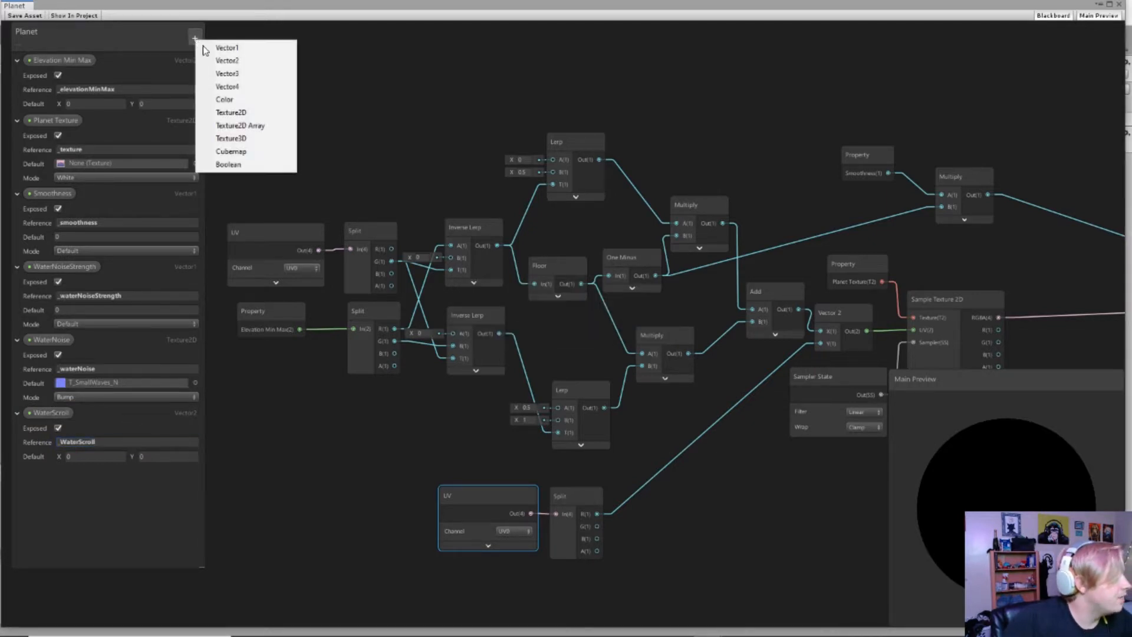
click(249, 61)
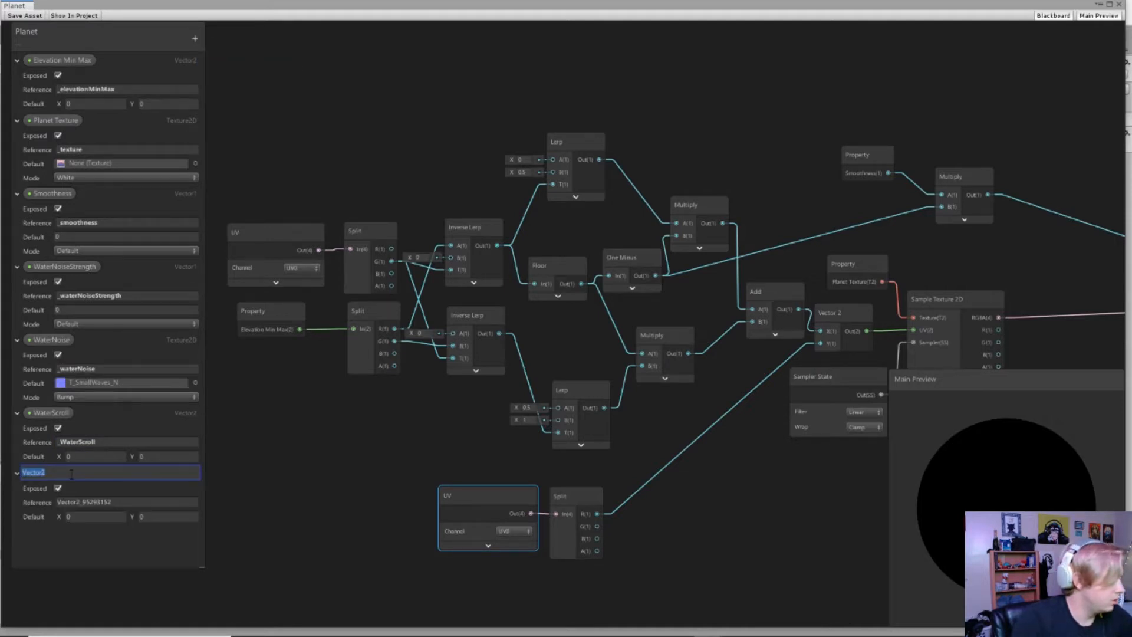
text(WaterTexScro)
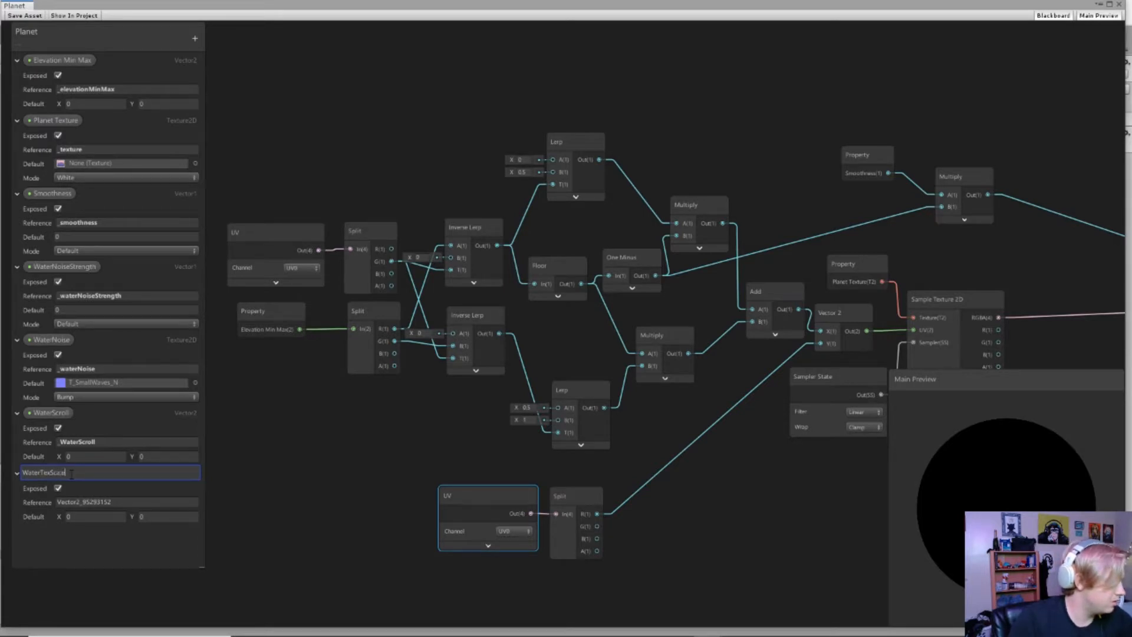
key(Return)
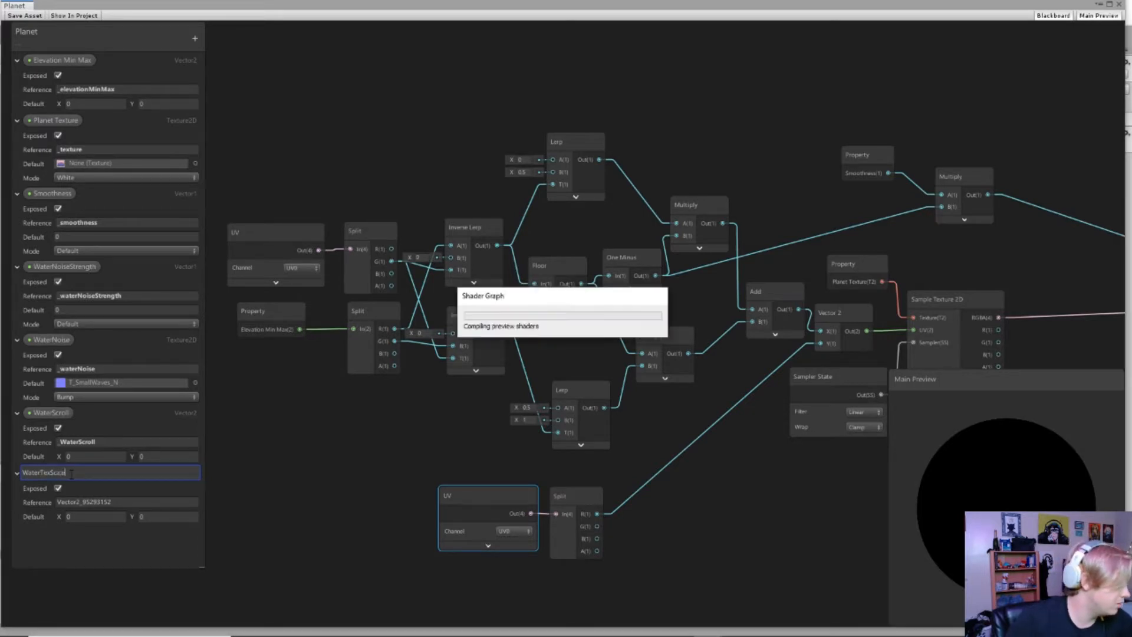
Step: Correct the WaterScroll property's reference to _waterScroll with a lowercase w
click(128, 295)
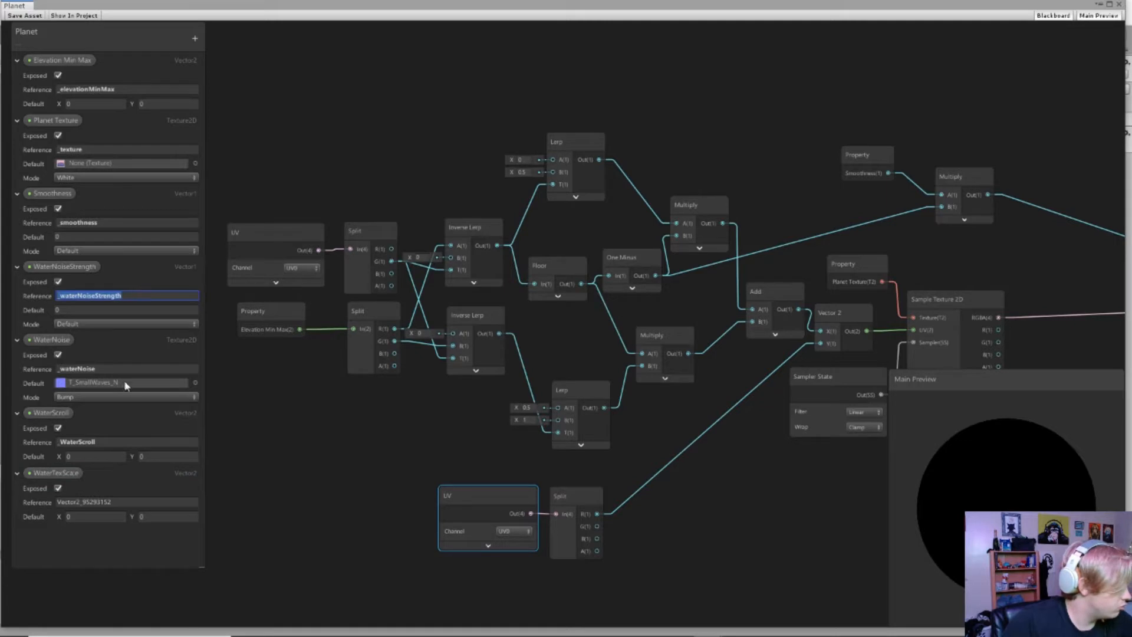
click(66, 442)
click(62, 442)
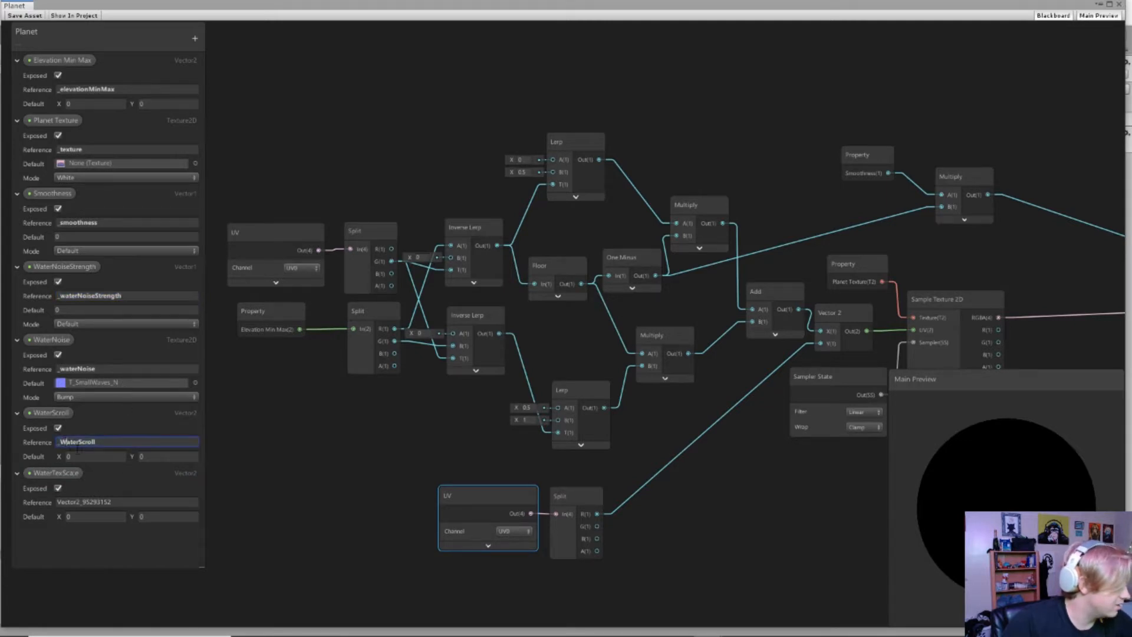
key(Delete)
text(w)
key(Return)
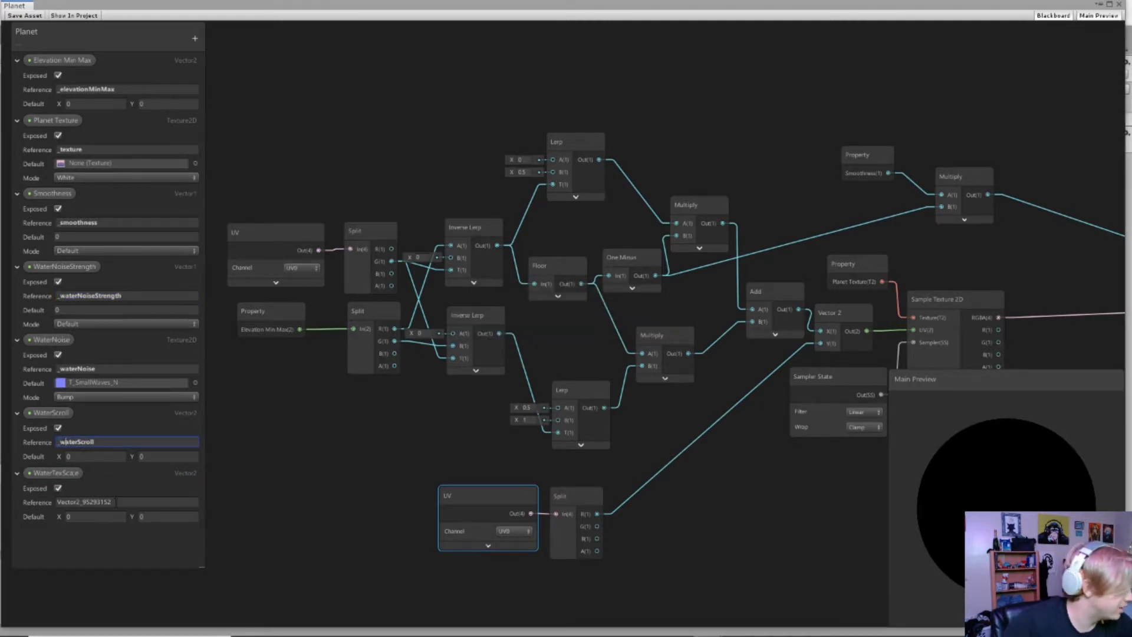
Step: Set the WaterTexScale property's reference to _waterTexScale
click(117, 502)
text(_water)
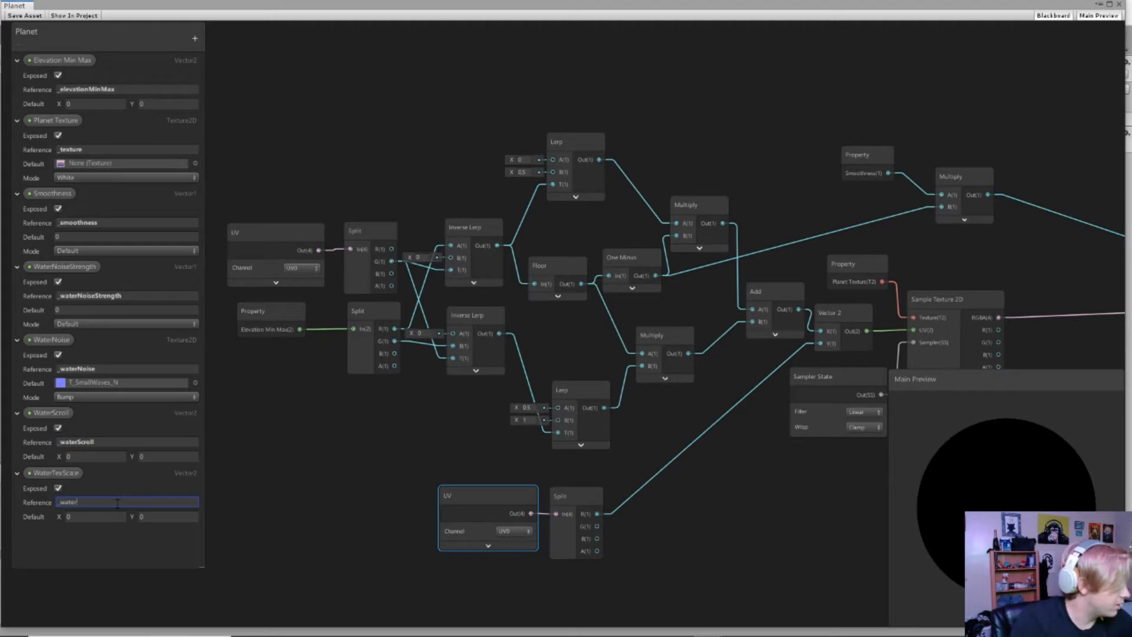
text(TexScale)
key(Return)
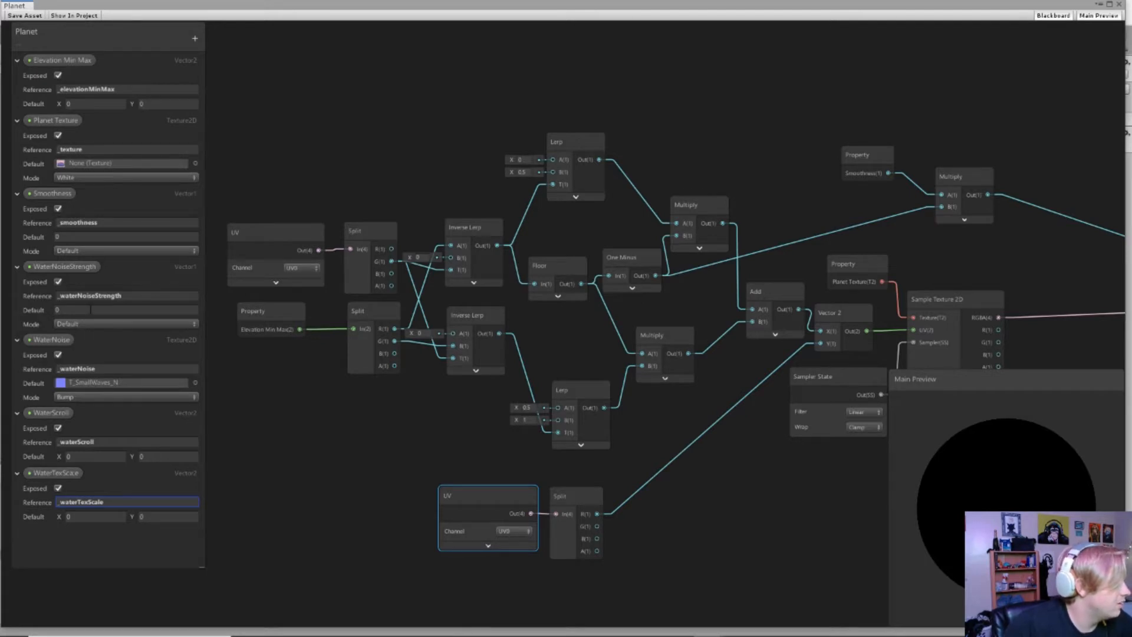
Step: Set WaterNoiseStrength's default to 1 and WaterScroll's default to X -0.1 and Y 0.15
click(91, 310)
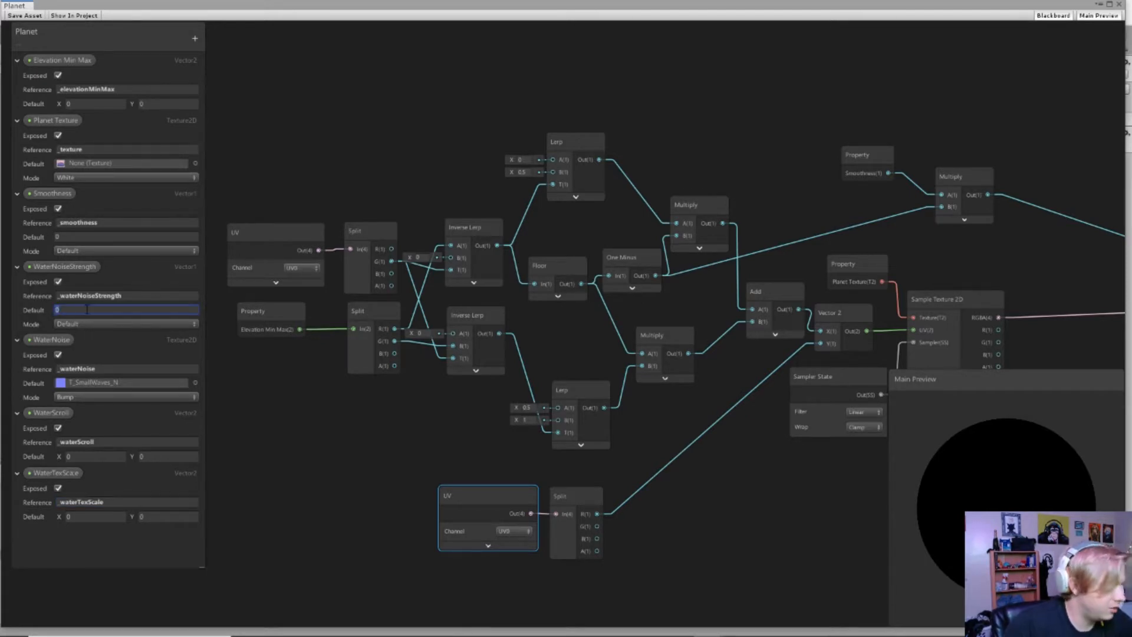
text(1)
click(97, 457)
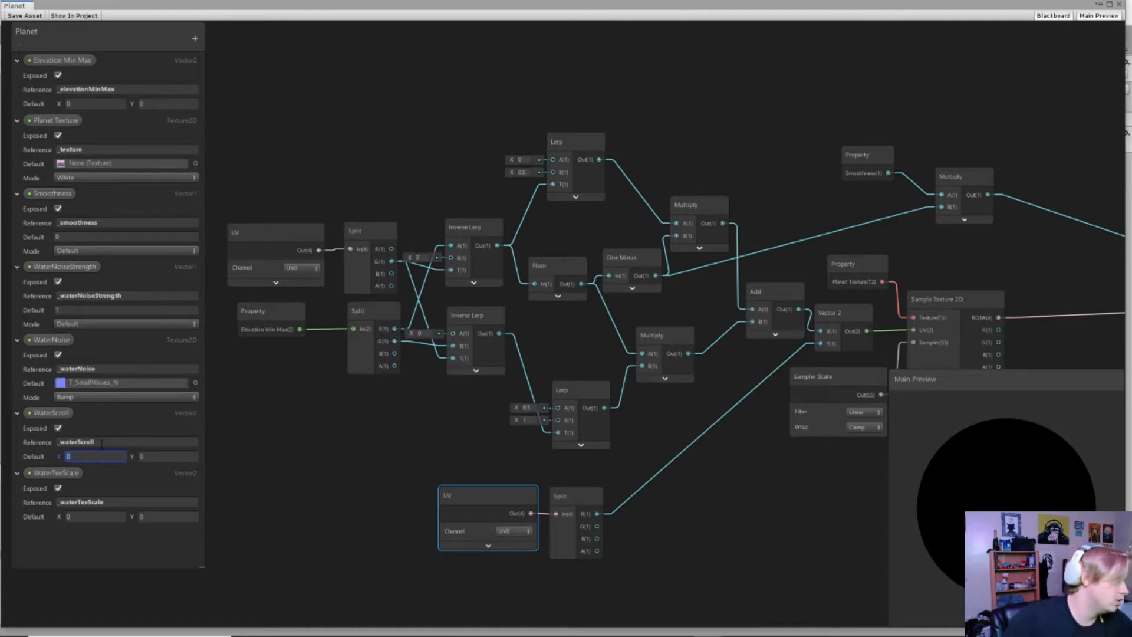
text(-0.1)
key(Tab)
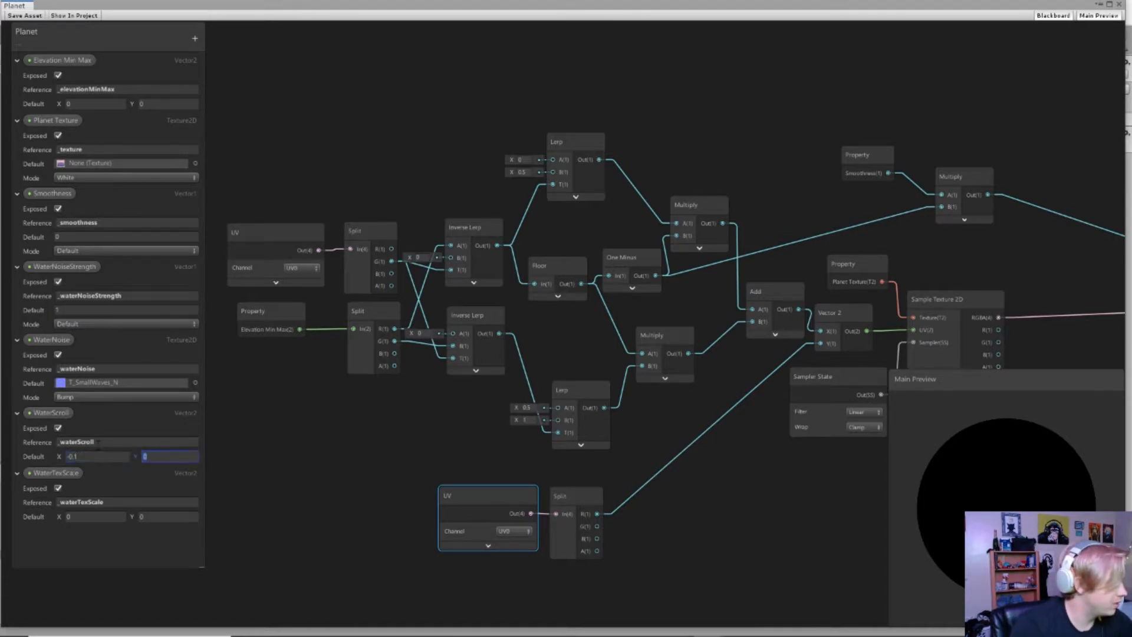
text(.15)
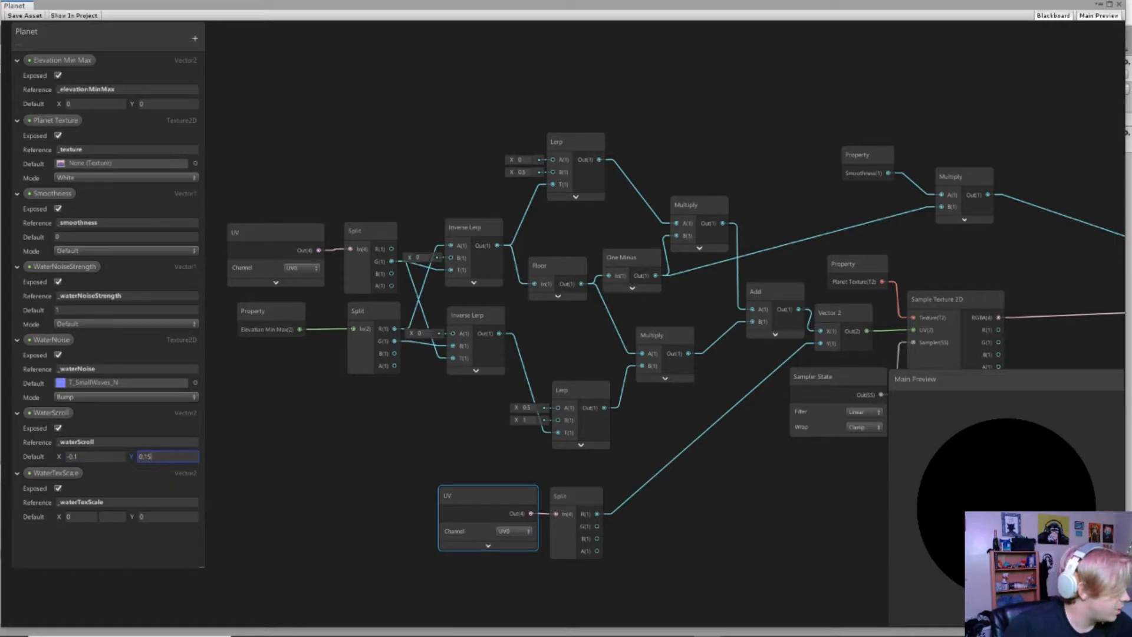
Step: Set WaterTexScale's default to 1 for both X and Y
click(98, 516)
text(1)
key(Tab)
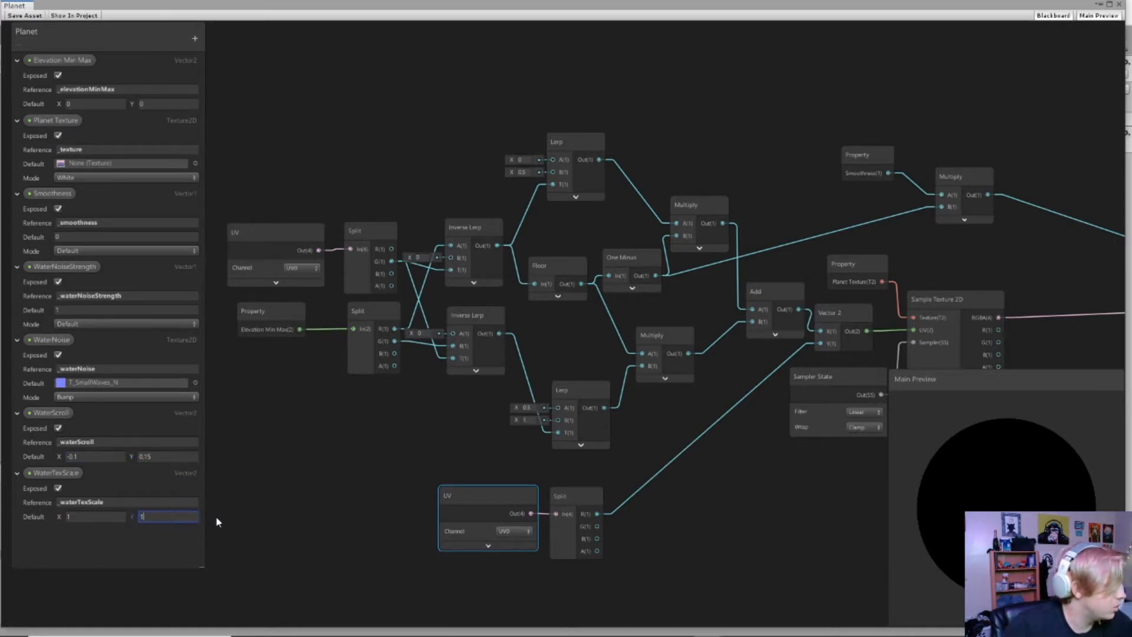
click(311, 448)
Step: Duplicate the Planet Texture property, Sampler State and Sample Texture 2D nodes together and place the copies below the originals
middle_drag(633, 457, 519, 414)
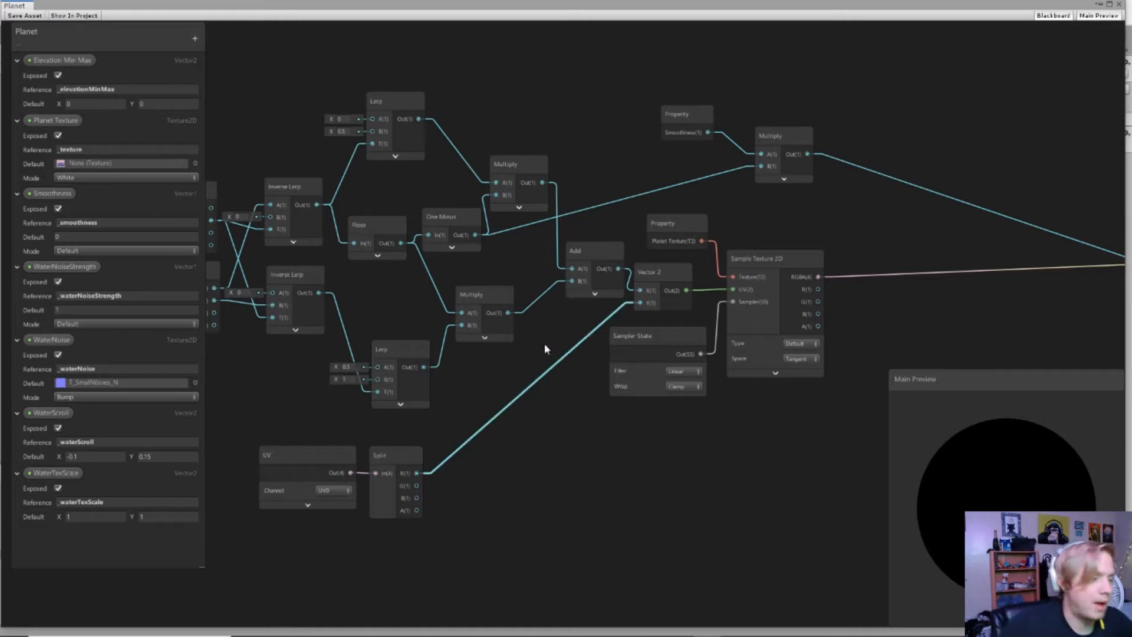
middle_drag(810, 437, 593, 293)
middle_drag(502, 299, 848, 290)
middle_drag(651, 292, 555, 288)
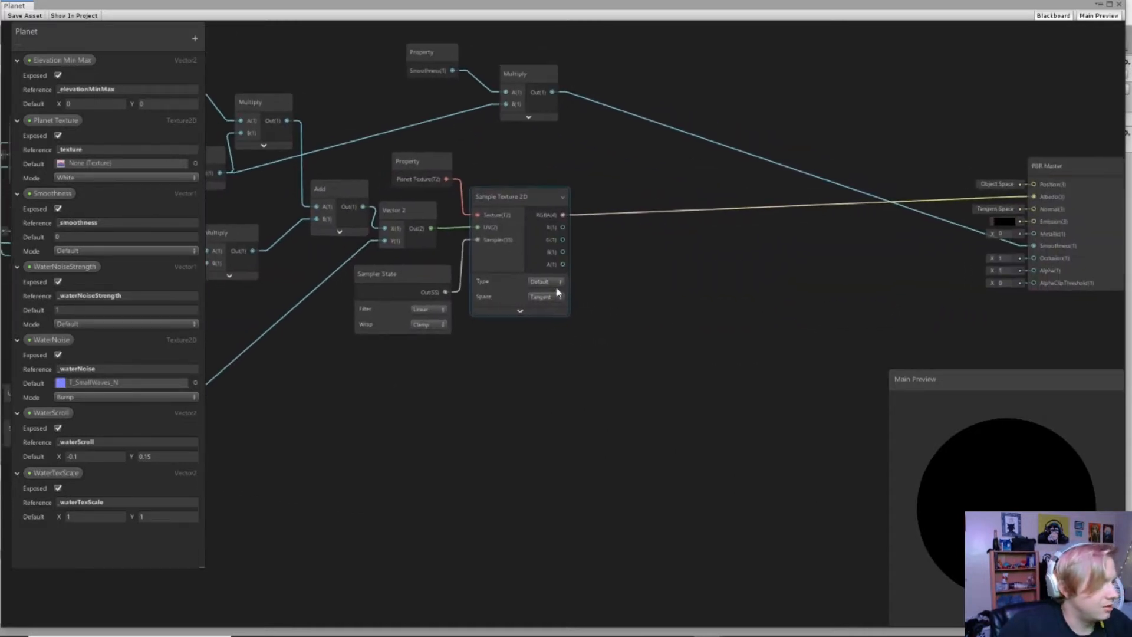
scroll(556, 287, down, 1)
middle_drag(348, 317, 505, 304)
middle_drag(653, 295, 583, 305)
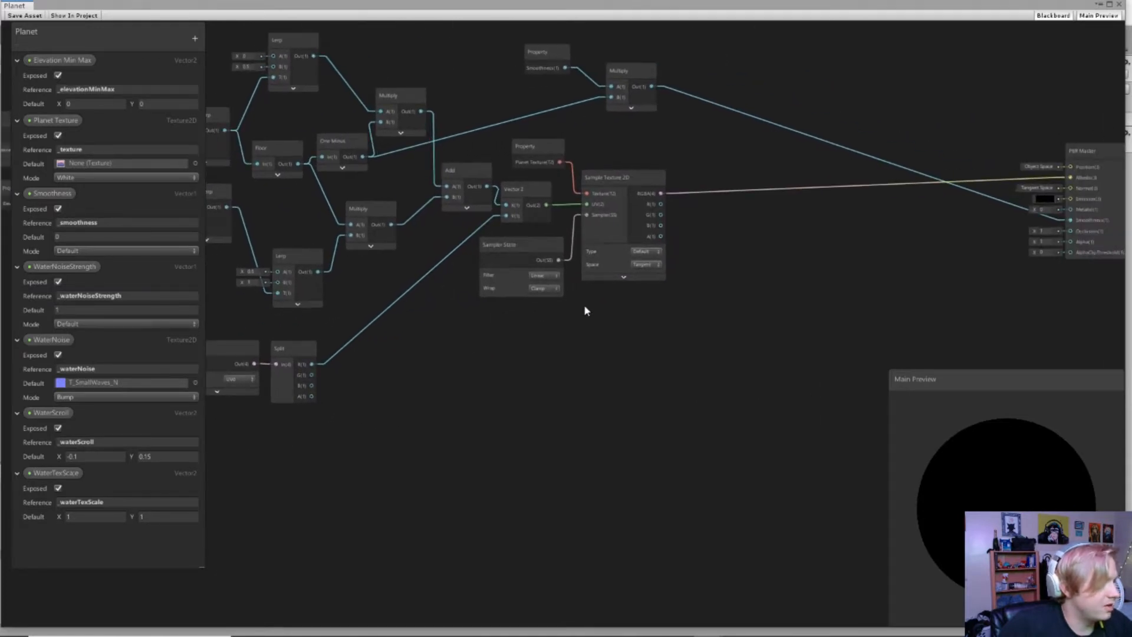
scroll(666, 295, up, 2)
scroll(684, 285, down, 2)
drag(708, 168, 639, 287)
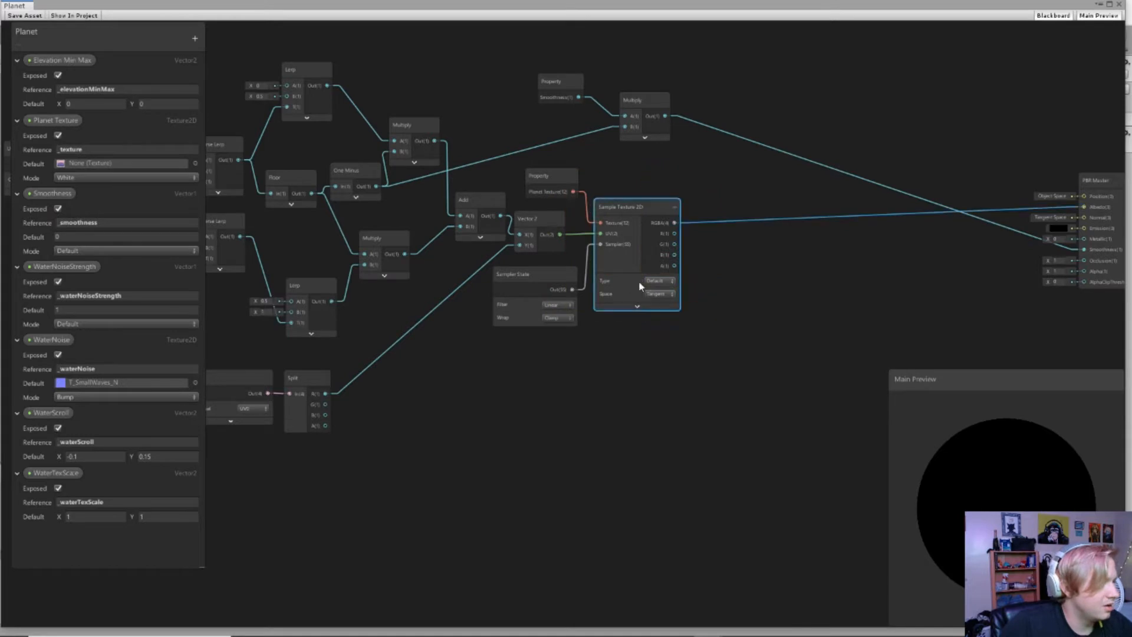
shift+click(551, 175)
shift+click(519, 274)
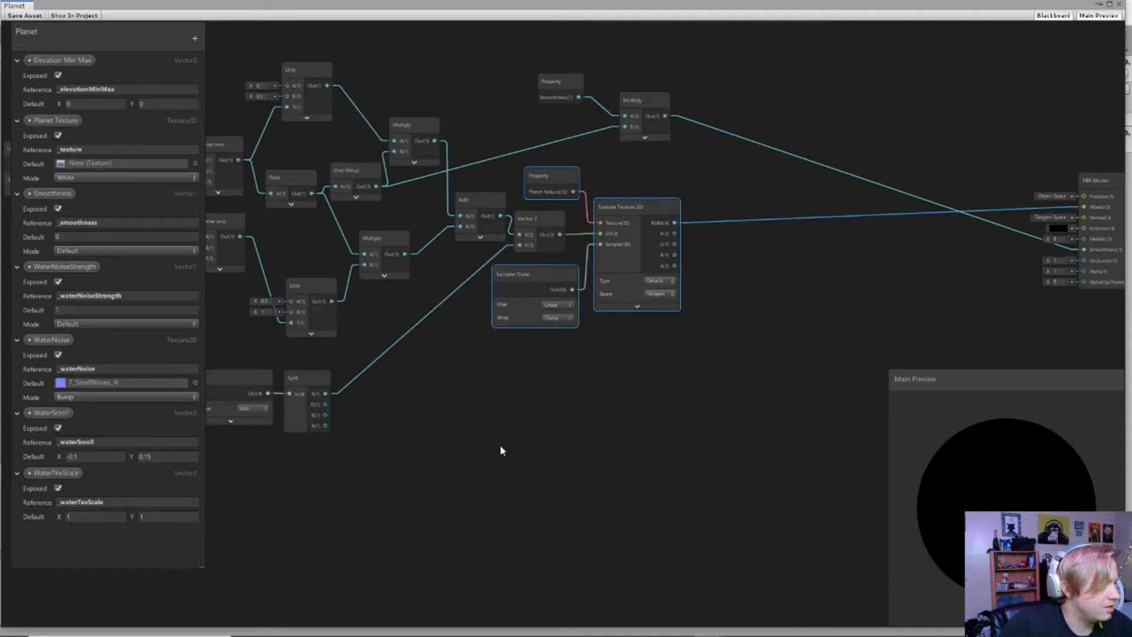
key(ctrl+d)
middle_drag(487, 412, 384, 335)
drag(422, 212, 461, 400)
click(433, 337)
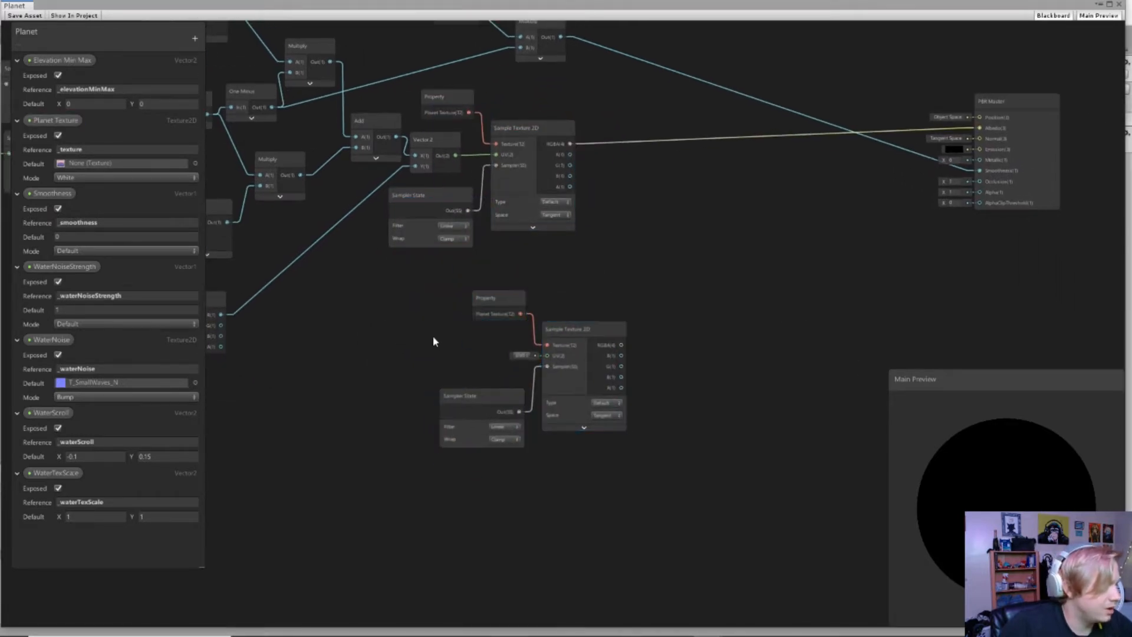
Step: Replace the duplicated Planet Texture property node with WaterNoise and connect it to the copied Sample Texture 2D's Texture input
scroll(433, 340, up, 3)
click(471, 277)
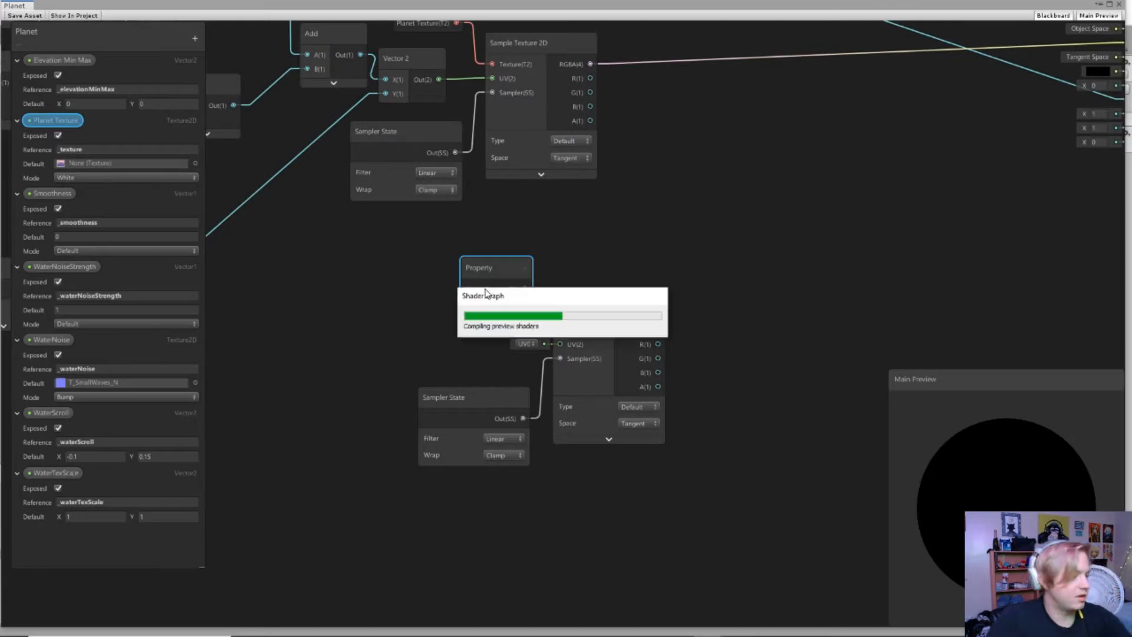
key(Delete)
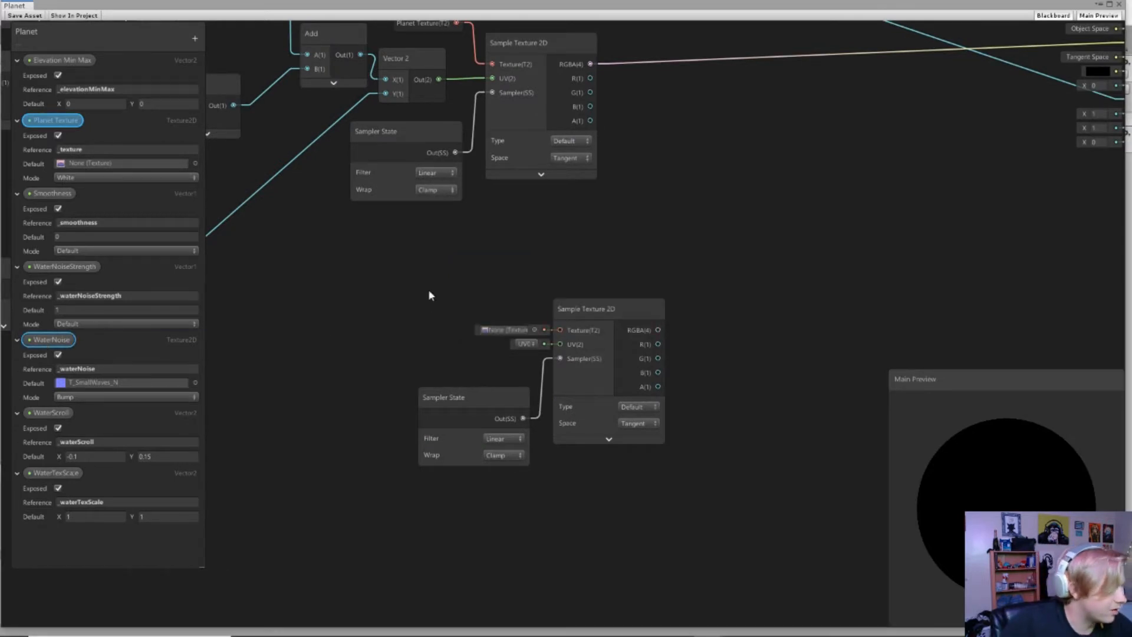
drag(429, 291, 559, 329)
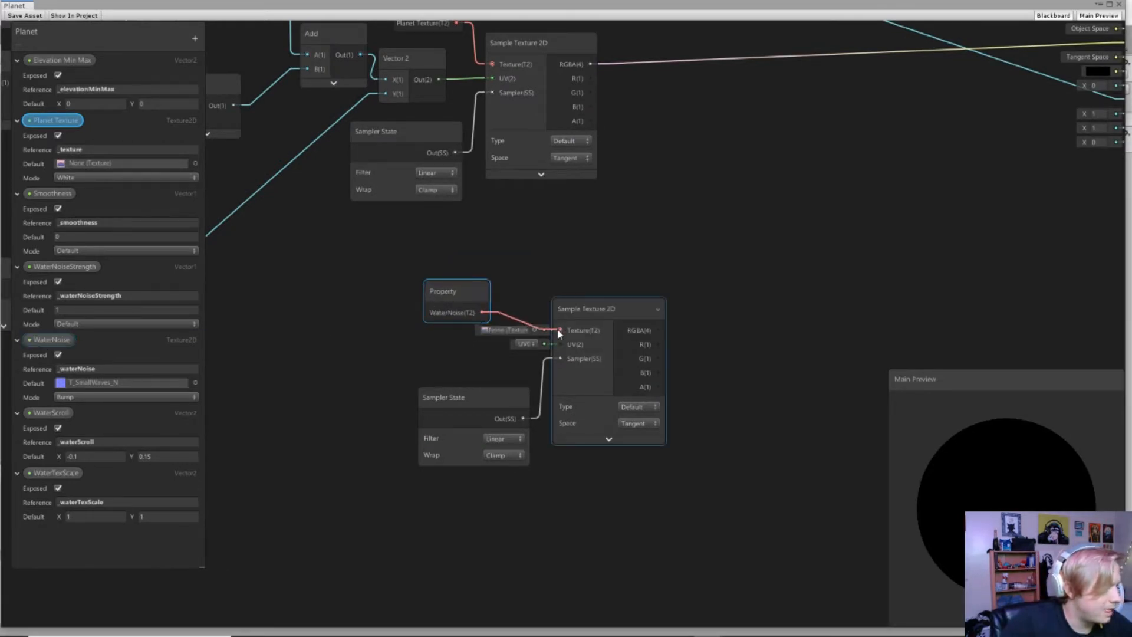
Step: Move the WaterNoise, Sampler State and Sample Texture 2D group farther away from the UV and Split nodes to free up space
middle_drag(513, 252, 463, 268)
scroll(493, 289, down, 3)
drag(402, 265, 543, 407)
drag(522, 343, 591, 337)
click(432, 288)
middle_drag(432, 288, 531, 308)
drag(296, 257, 439, 341)
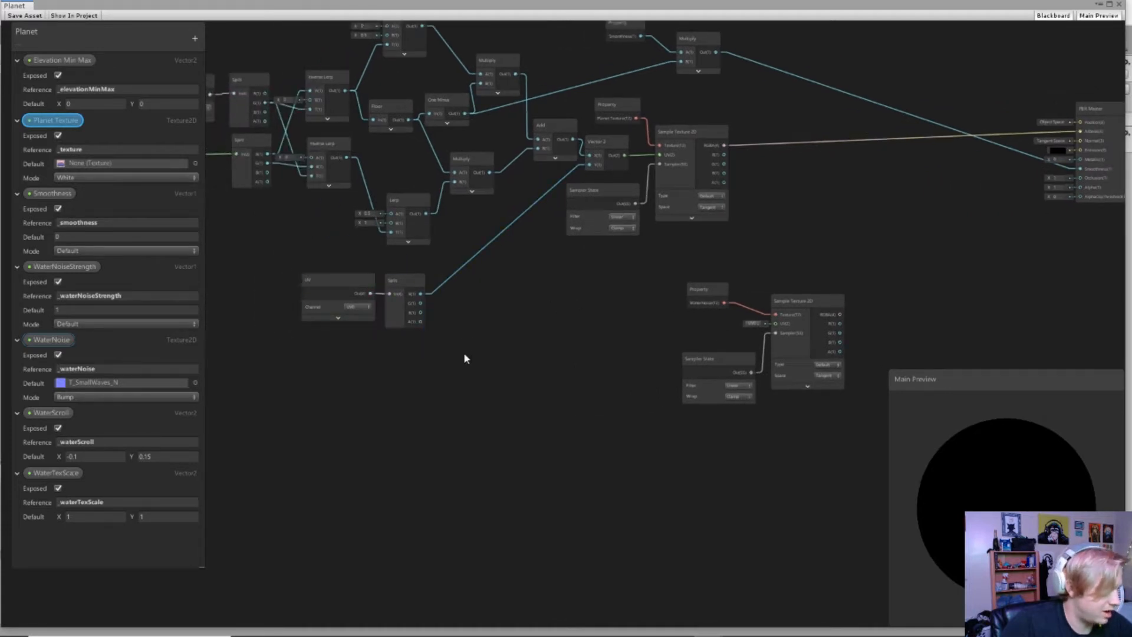
Step: Create a Vector 2 node from the lower Split node, feeding R into X and G into Y
scroll(463, 352, up, 3)
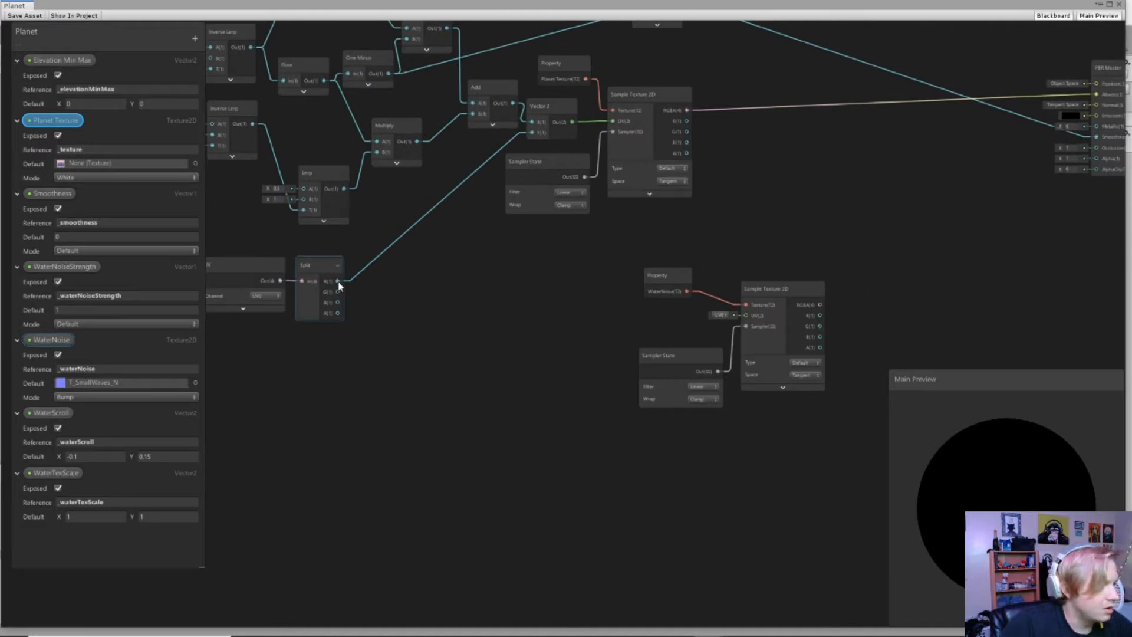
drag(339, 285, 495, 288)
text(v)
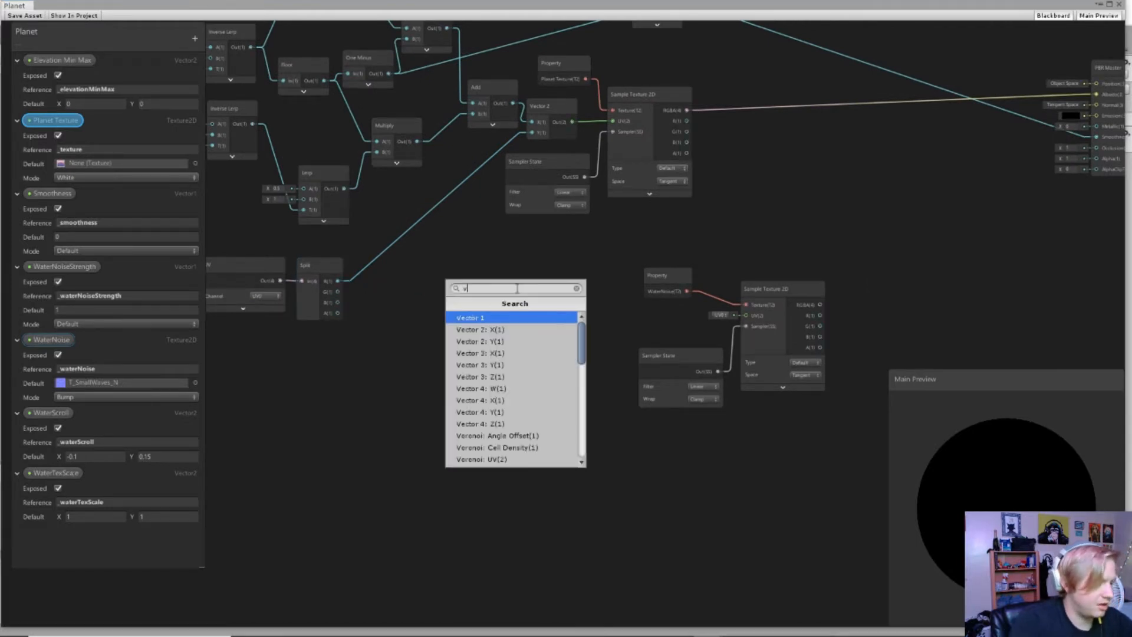
text(ector)
key(Down)
key(Return)
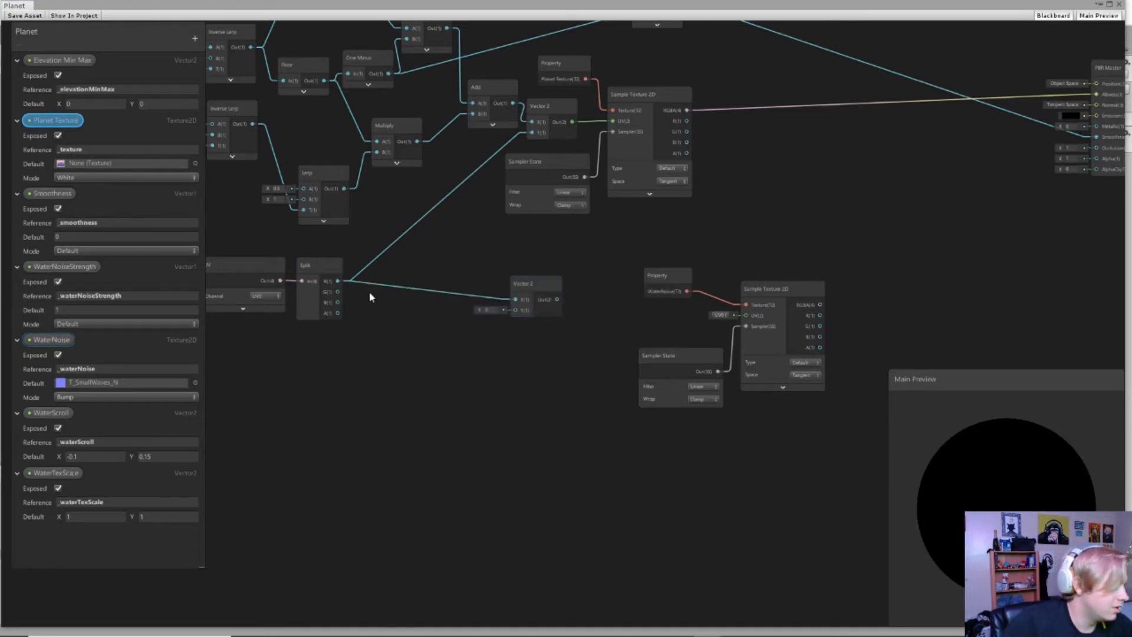
drag(337, 291, 539, 276)
Step: Move the new Vector 2 node close beside the lower Split node
click(526, 285)
middle_drag(594, 306, 426, 302)
scroll(452, 311, up, 1)
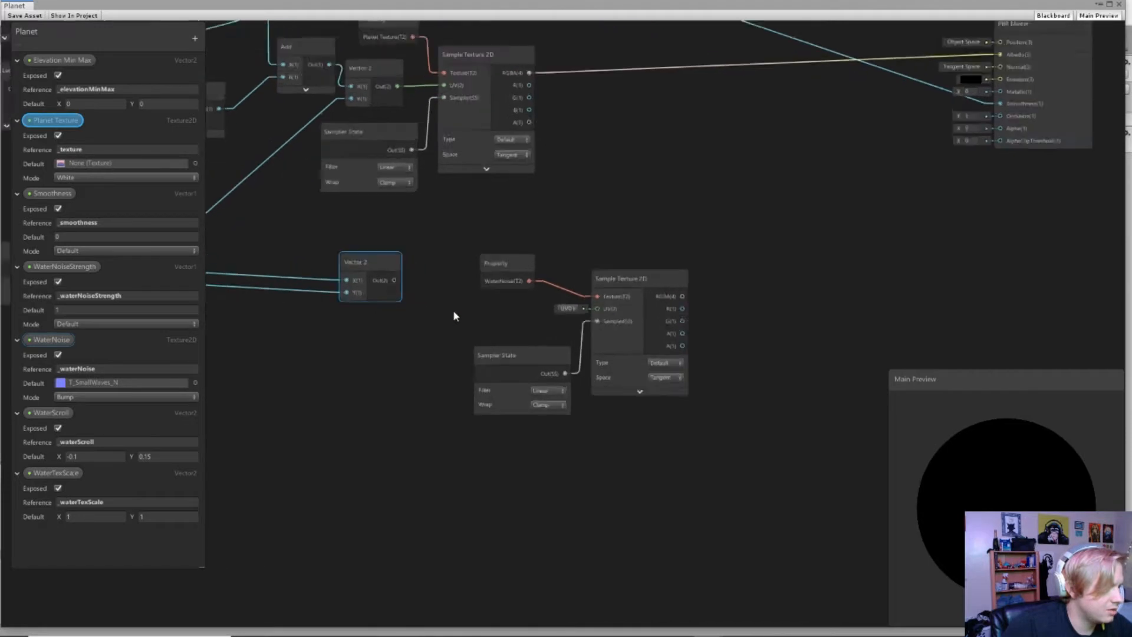
scroll(413, 316, down, 1)
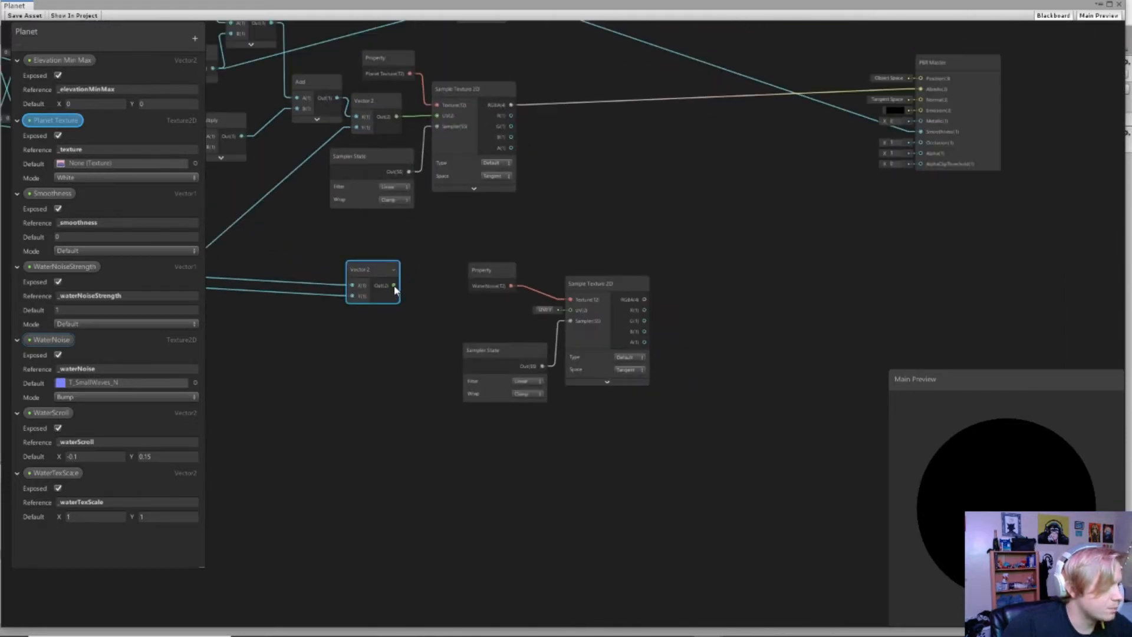
middle_drag(313, 305, 470, 283)
drag(528, 255, 398, 255)
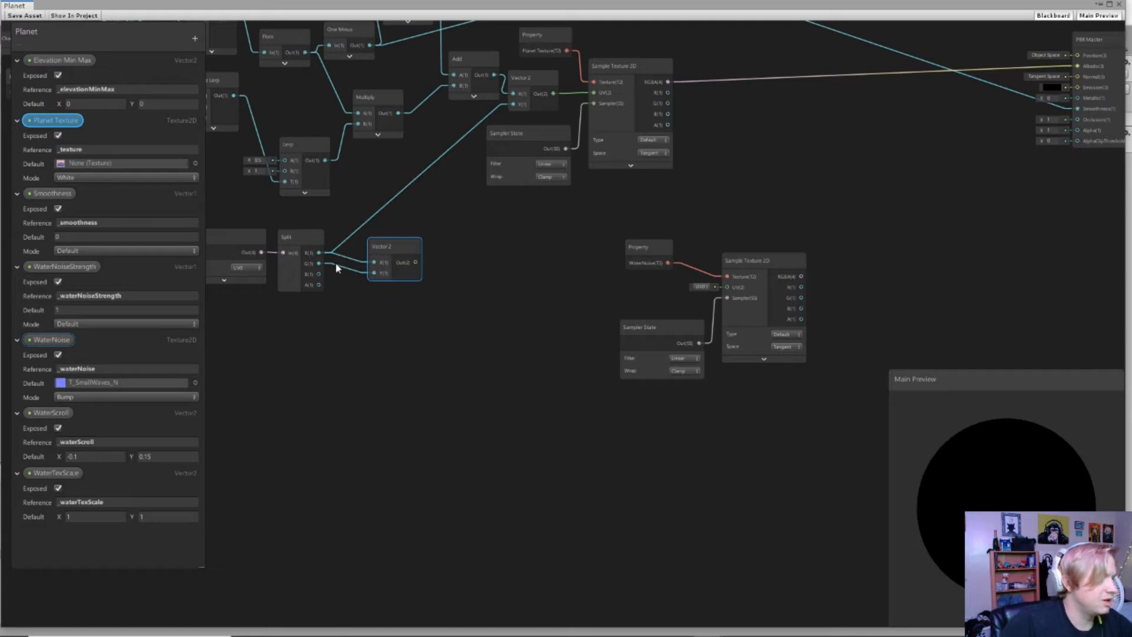
Step: Connect the new Vector 2 output to the lower Sample Texture 2D's UV input and move the WaterNoise sampling group closer to it
drag(416, 261, 727, 287)
drag(774, 216, 506, 321)
click(788, 276)
Step: Create a Normal Unpack node fed by the RGBA output of the WaterNoise Sample Texture 2D
middle_drag(711, 276, 596, 295)
scroll(610, 289, up, 1)
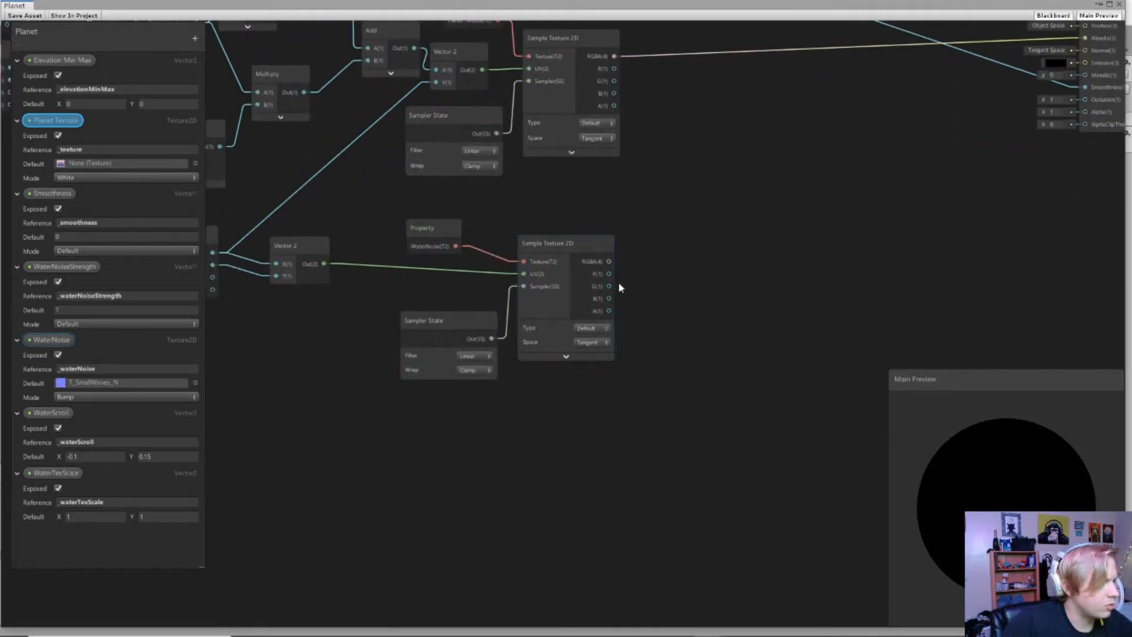
click(590, 328)
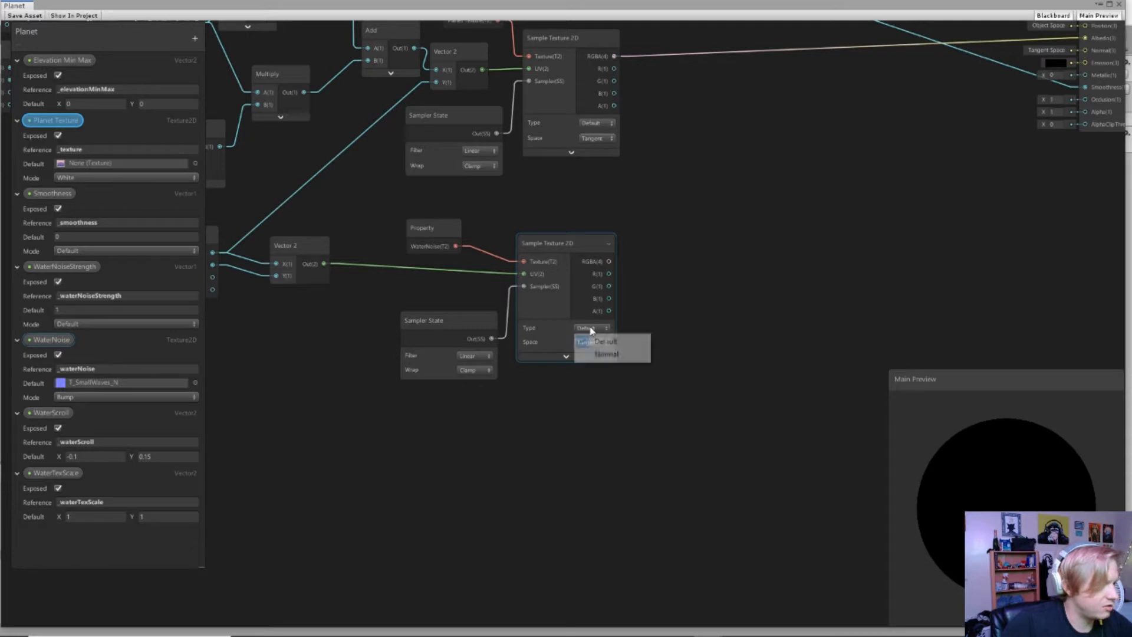
click(531, 350)
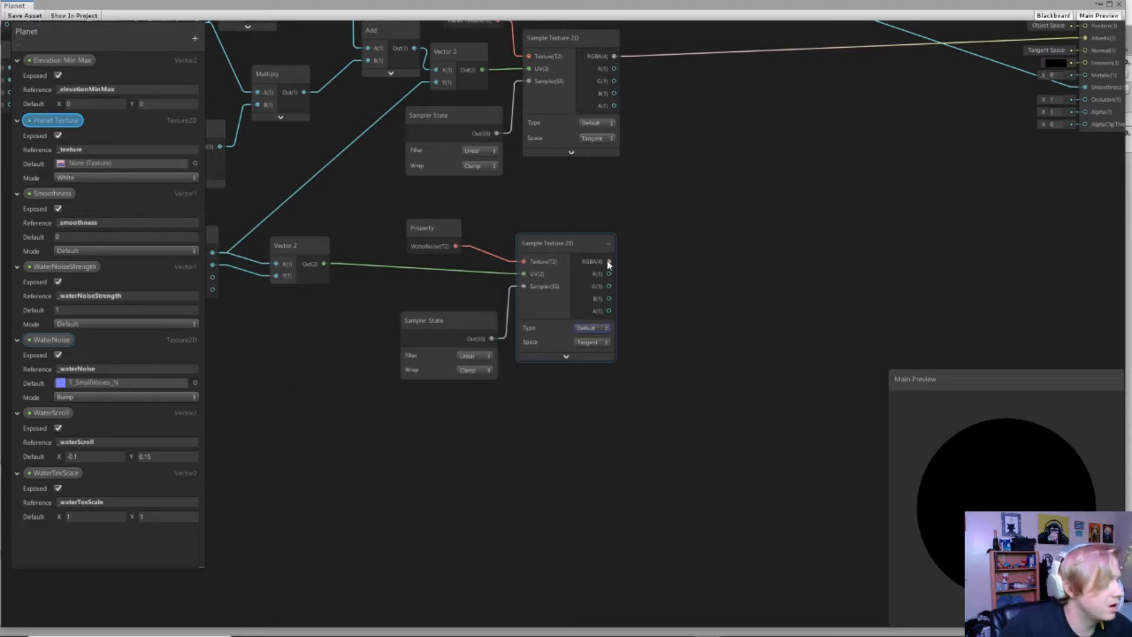
drag(609, 261, 696, 255)
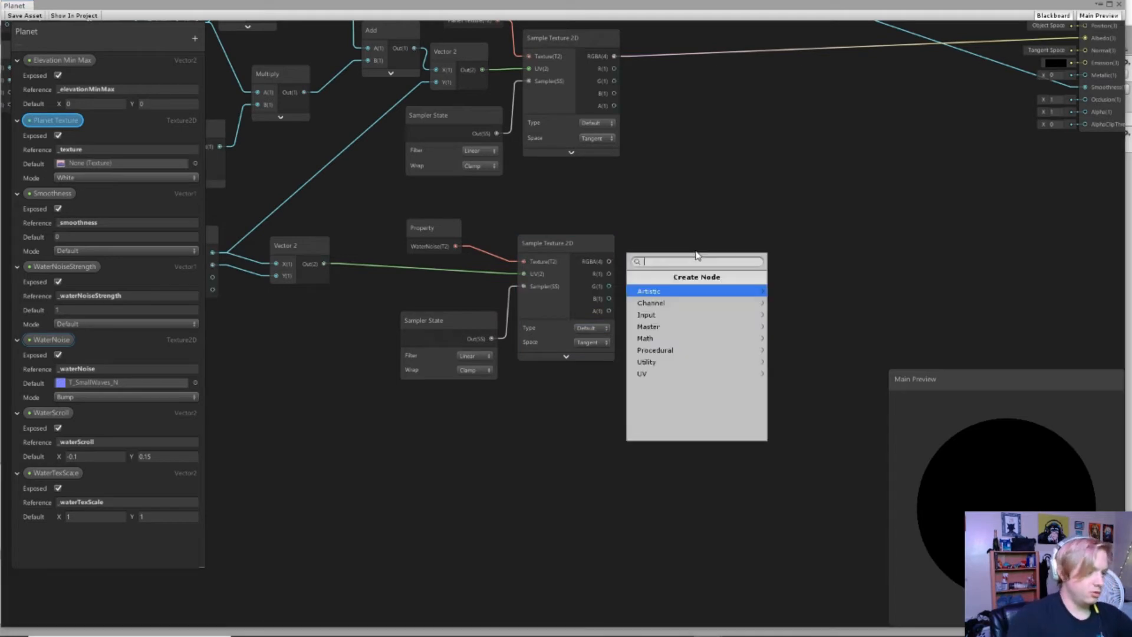
text(normal)
key(Return)
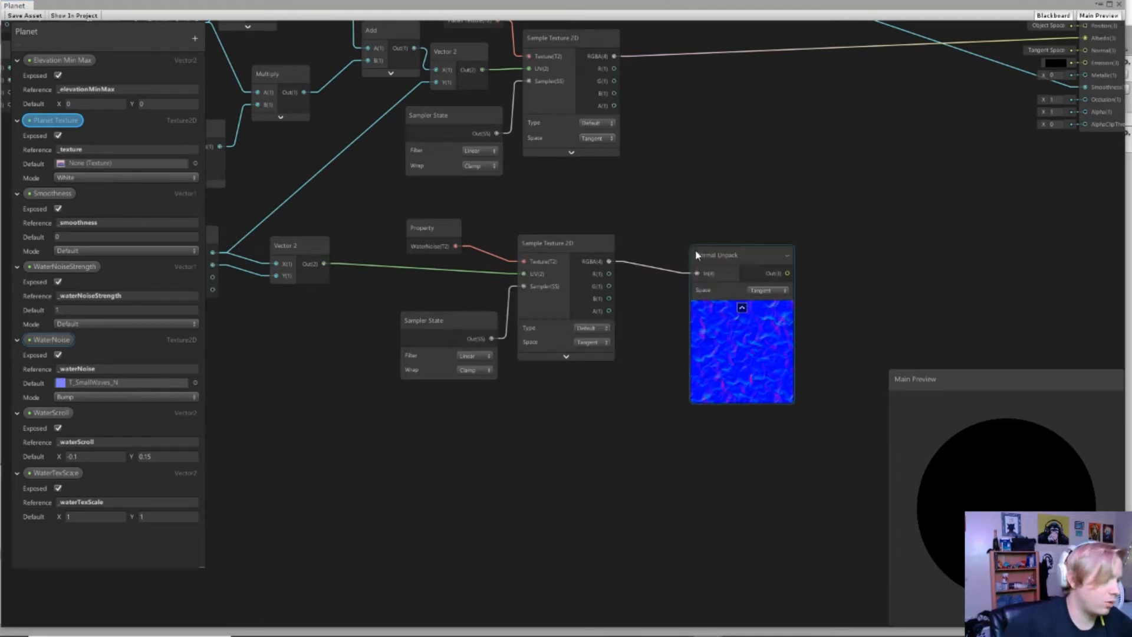
Step: Align the Normal Unpack node with the noise sampler and connect its output to the PBR Master's Normal input
middle_drag(651, 252, 609, 231)
scroll(611, 308, up, 1)
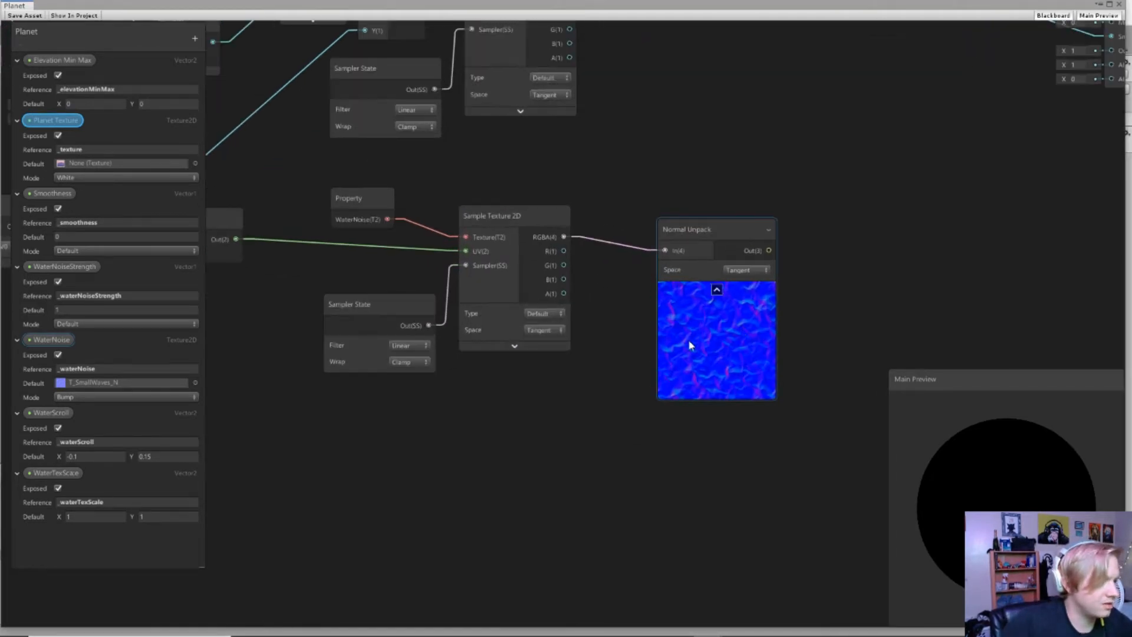
scroll(579, 370, down, 4)
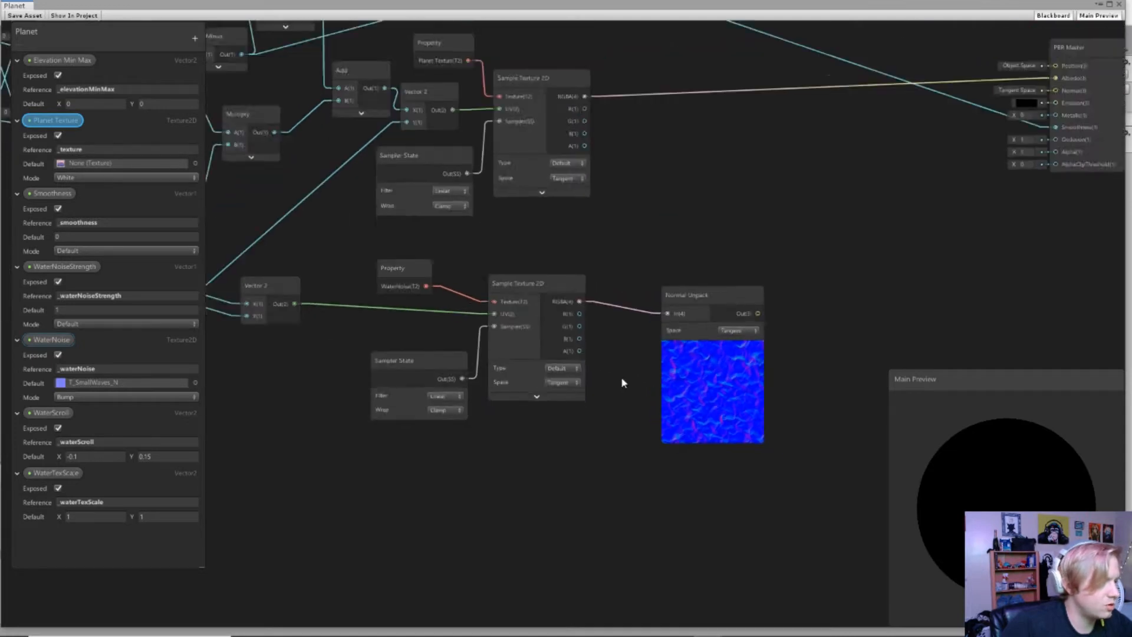
drag(681, 294, 683, 284)
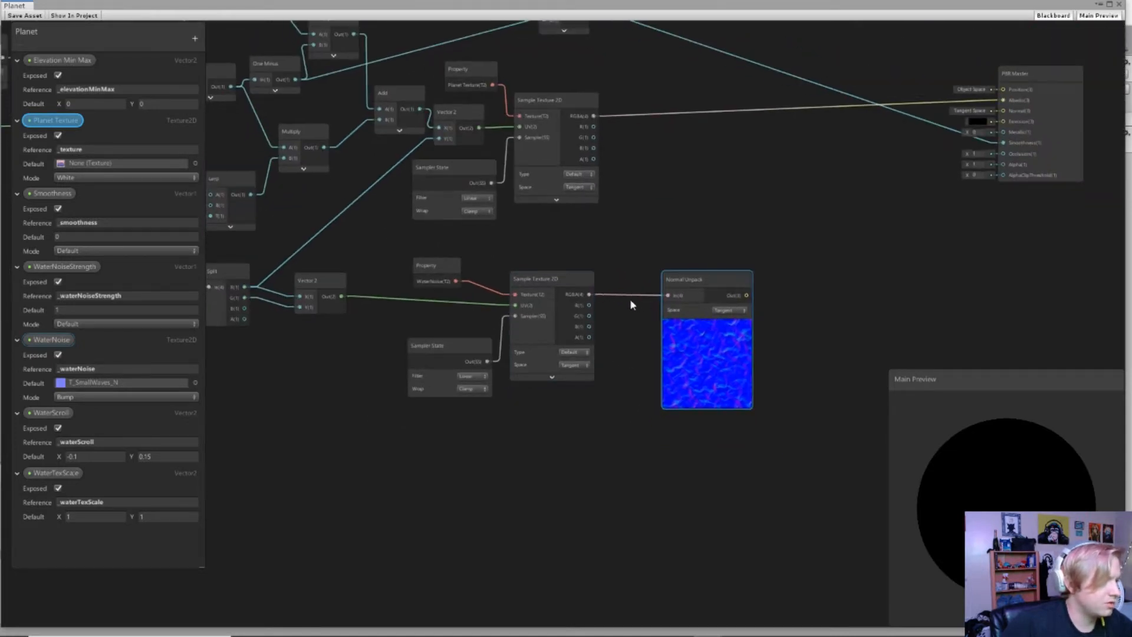
middle_drag(630, 299, 476, 297)
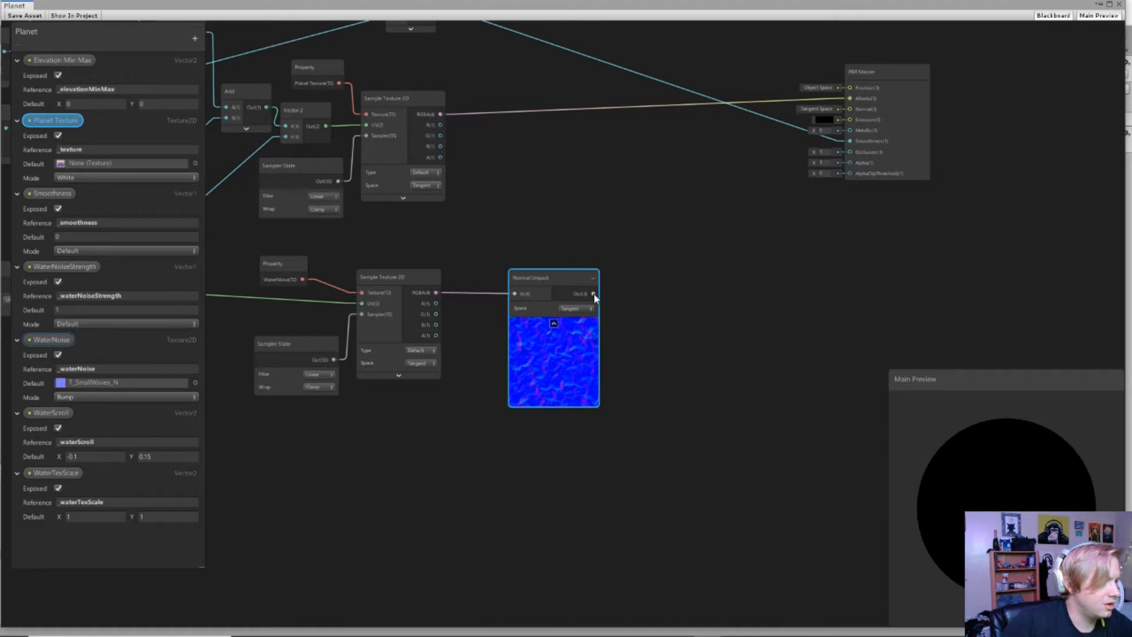
drag(593, 293, 849, 108)
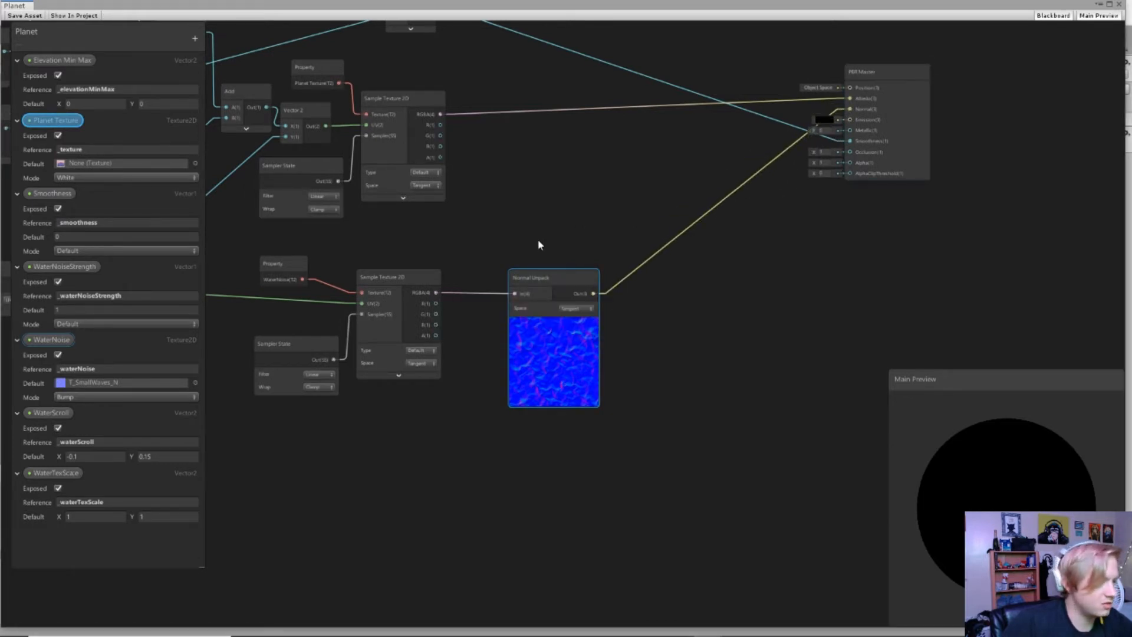
Step: Move the shader graph window aside to check the planet in the Scene view, and bring the window back
middle_drag(473, 250, 684, 267)
scroll(684, 267, down, 1)
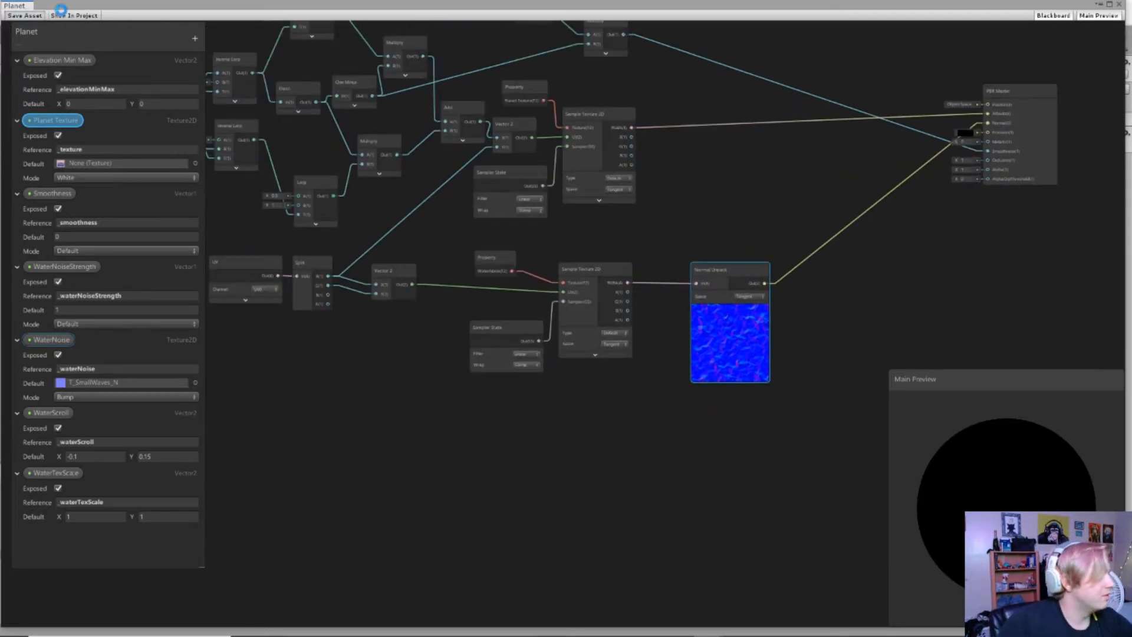
drag(147, 8, 1131, 14)
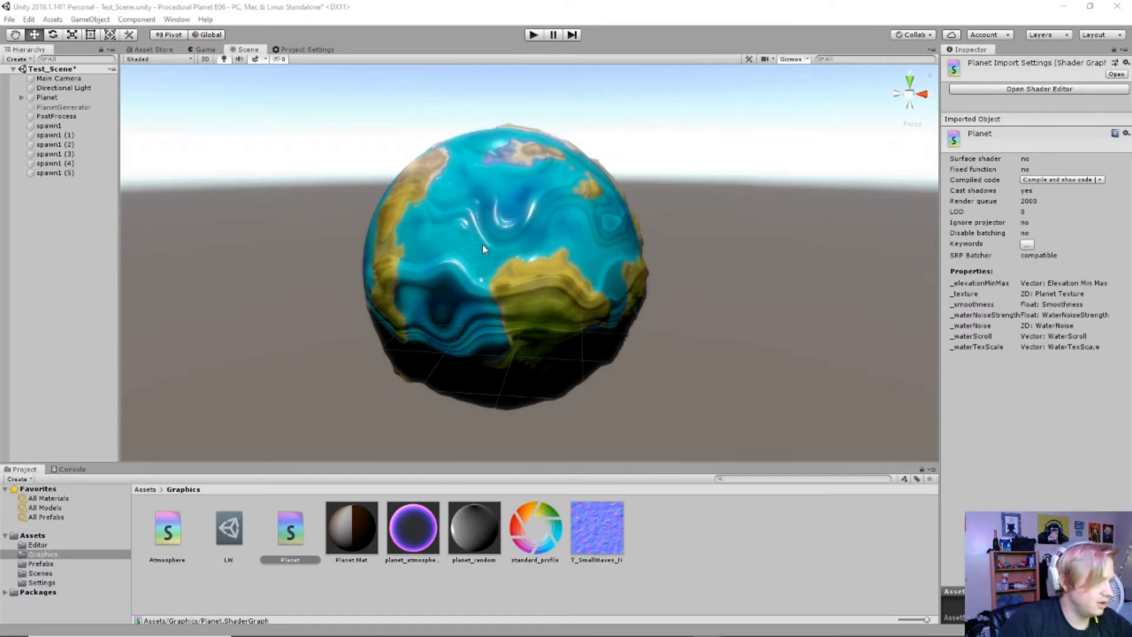
drag(1131, 35, 83, 7)
Step: Examine the upper UV and Split nodes and how they feed the elevation part of the graph
middle_drag(302, 206, 384, 256)
scroll(393, 227, up, 2)
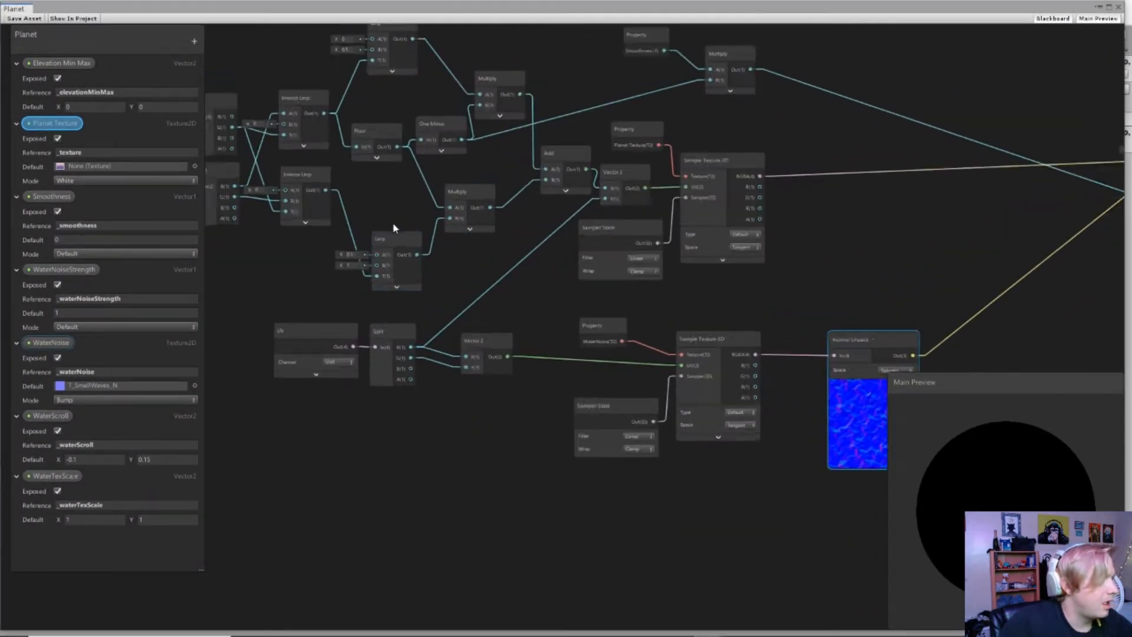
middle_drag(406, 203, 568, 298)
middle_drag(345, 270, 461, 267)
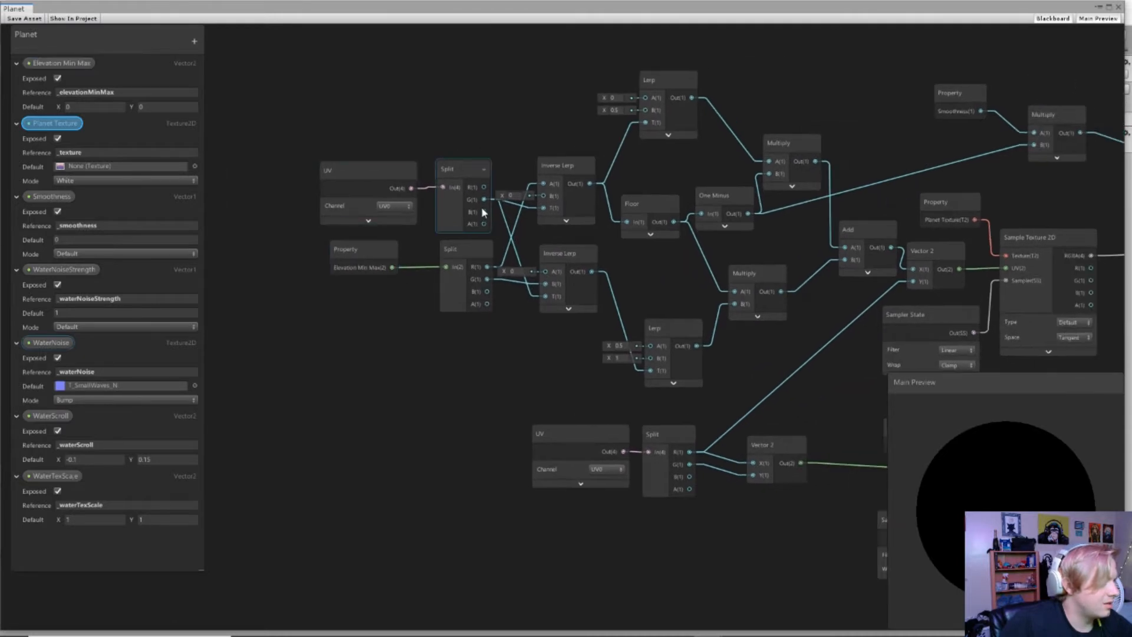
middle_drag(481, 207, 405, 207)
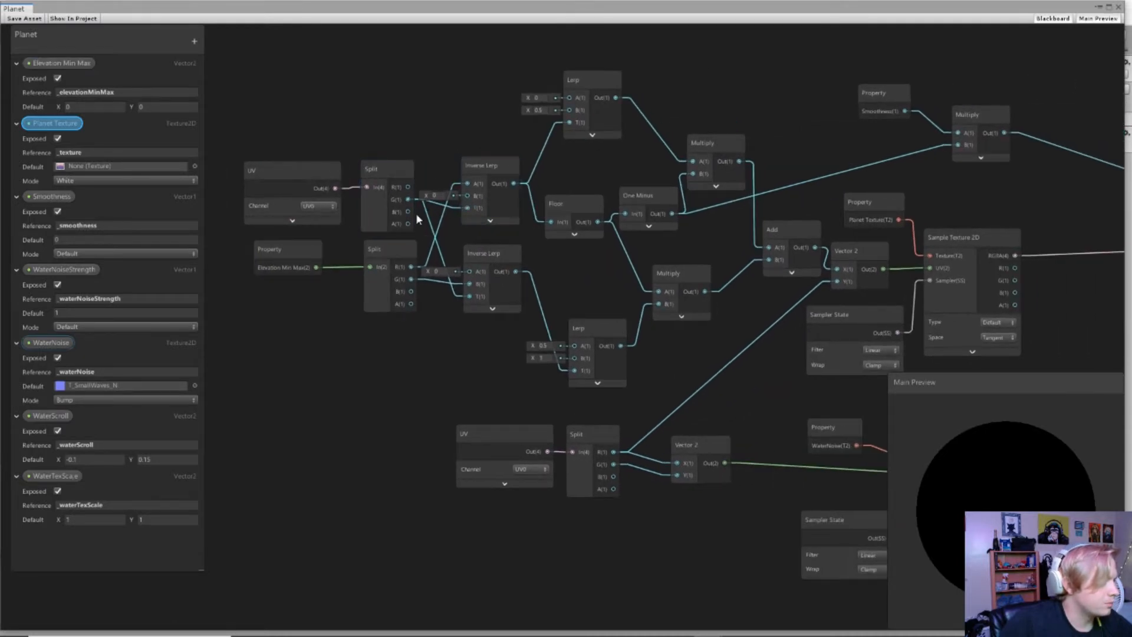
drag(264, 136, 387, 200)
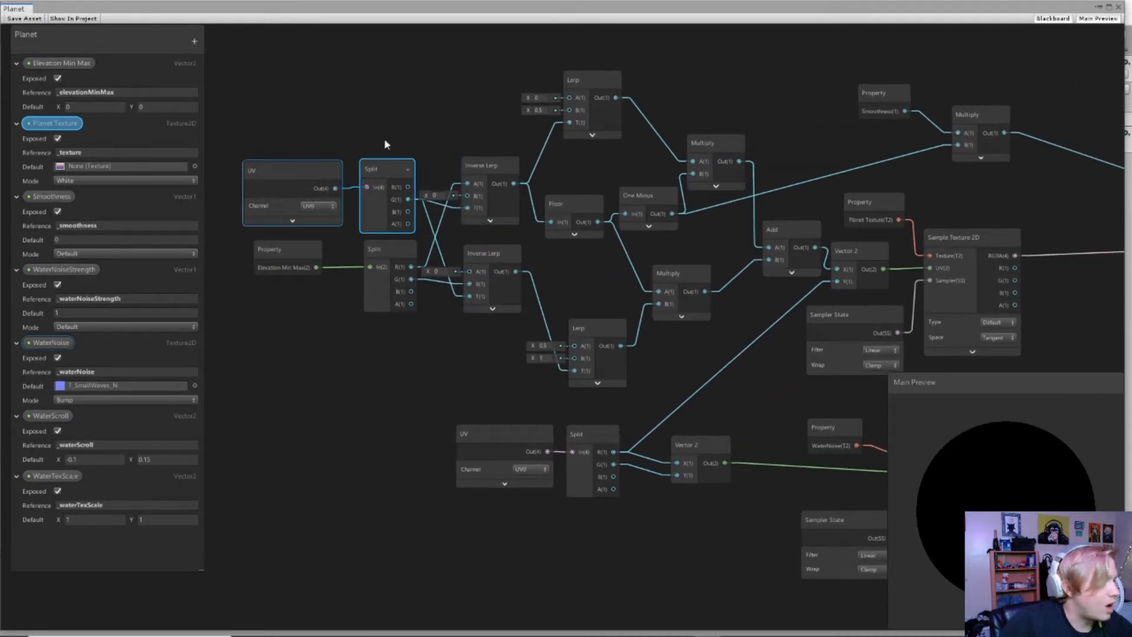
click(385, 141)
middle_drag(631, 238, 564, 235)
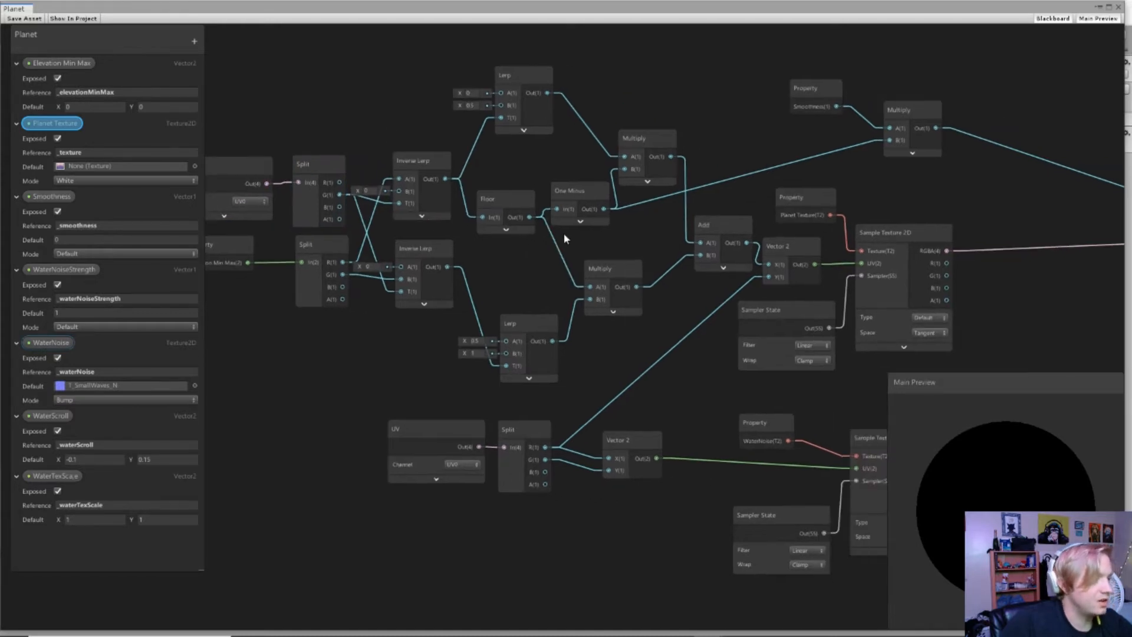
scroll(610, 257, down, 4)
middle_drag(917, 341, 693, 291)
scroll(256, 216, up, 3)
middle_drag(255, 215, 508, 256)
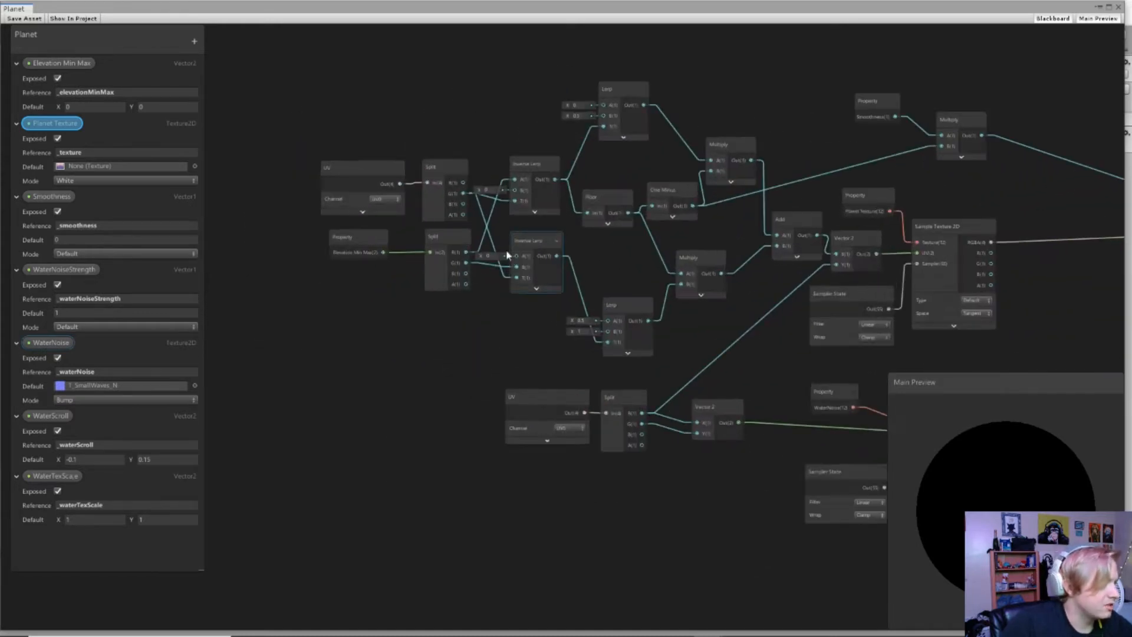
Step: Copy the upper UV and Split nodes and place the copies in the free space above the Normal Unpack node
drag(354, 136, 438, 183)
middle_drag(890, 298, 639, 267)
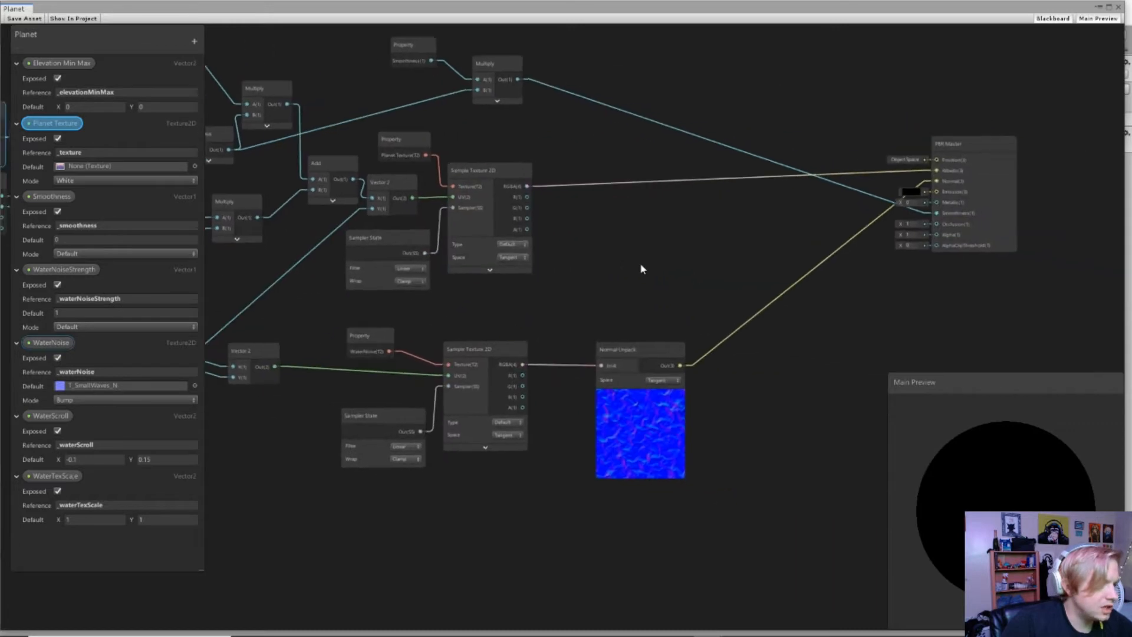
scroll(563, 293, up, 3)
right_click(564, 270)
click(552, 248)
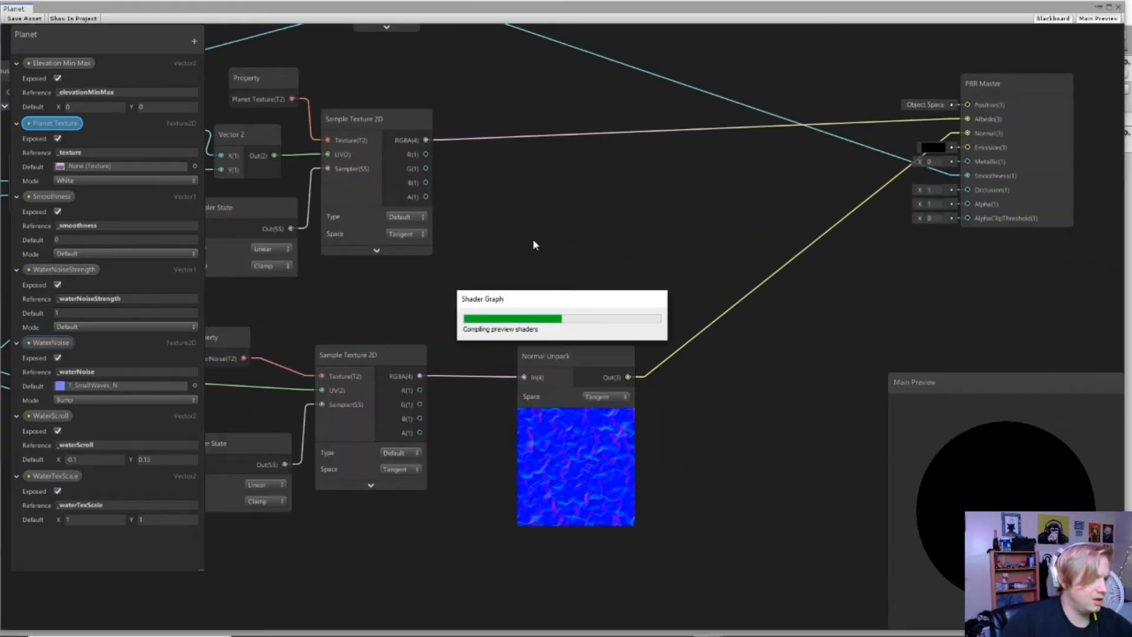
middle_drag(414, 219, 722, 242)
scroll(624, 235, down, 3)
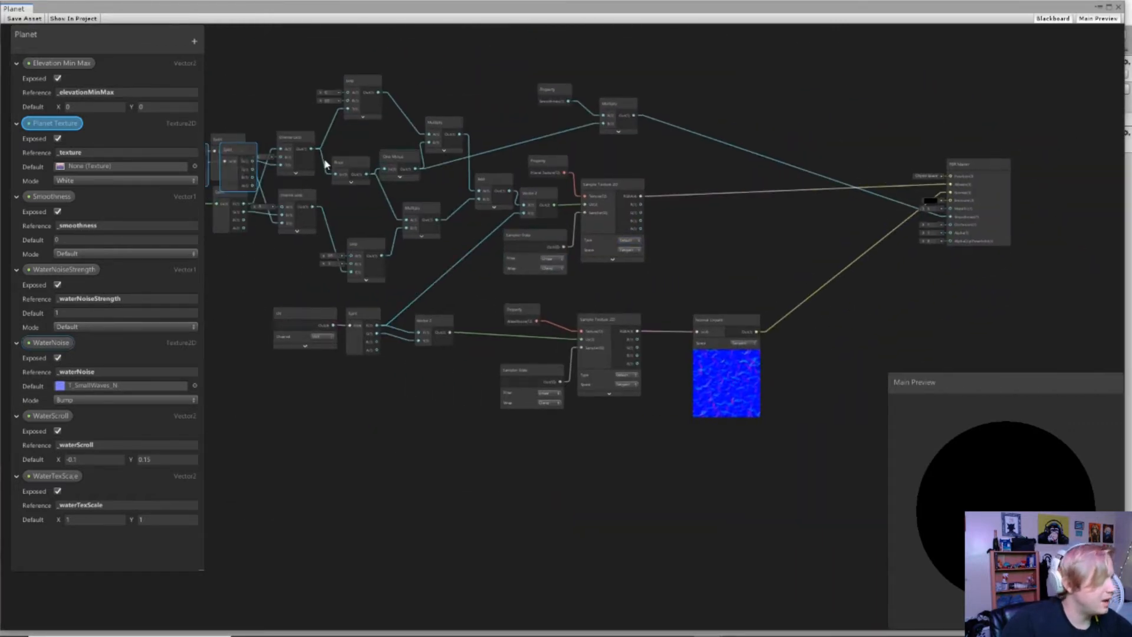
key(ctrl+v)
drag(738, 243, 754, 239)
middle_drag(837, 248, 677, 233)
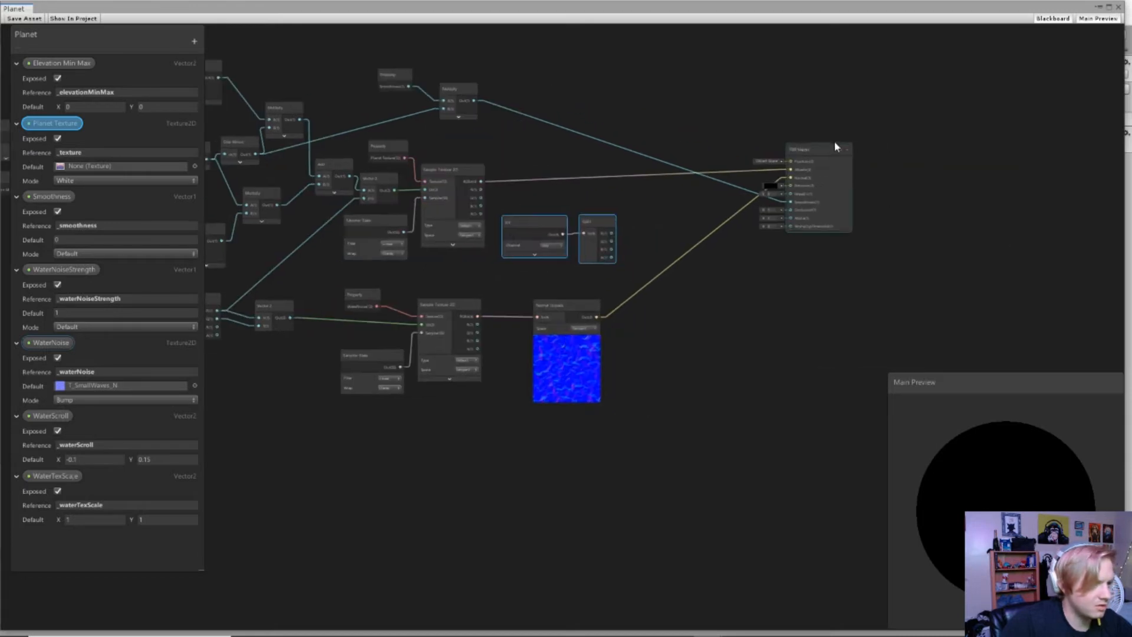
Step: Move the PBR Master node farther away and the Normal Unpack node lower to make room for more nodes
drag(832, 145, 1006, 145)
middle_drag(709, 293, 742, 275)
drag(588, 301, 668, 340)
middle_drag(602, 267, 539, 275)
scroll(539, 278, up, 3)
middle_drag(631, 253, 566, 271)
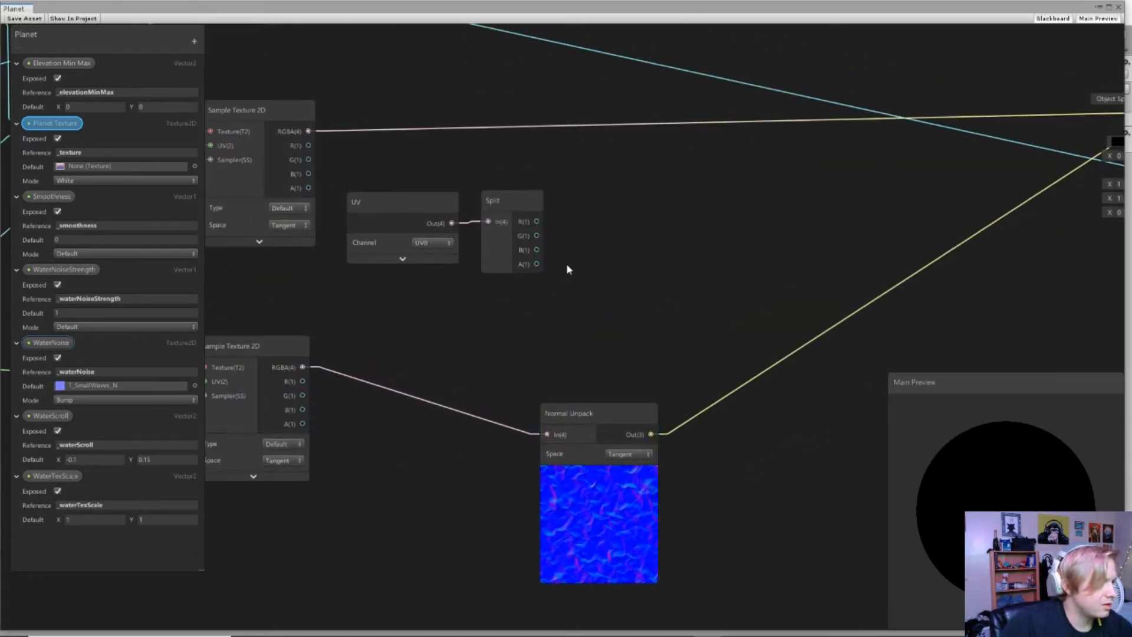
Step: Create a Comparison node with the copied Split node's G output feeding A, and set its condition to Less
drag(634, 246, 649, 243)
text(compar)
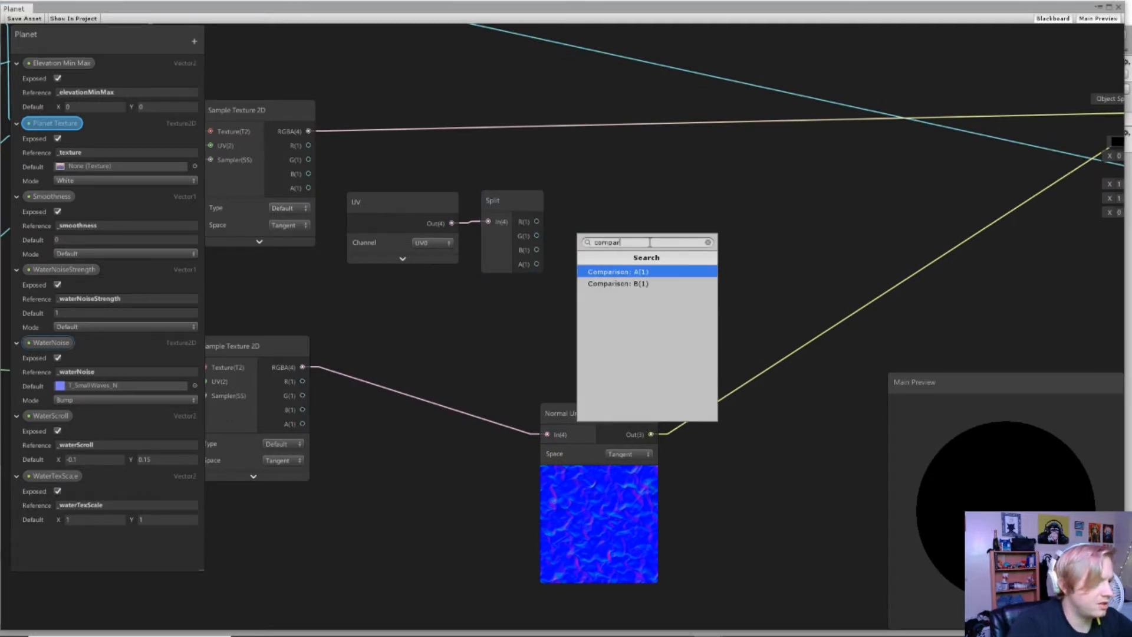
key(Return)
drag(667, 248, 645, 233)
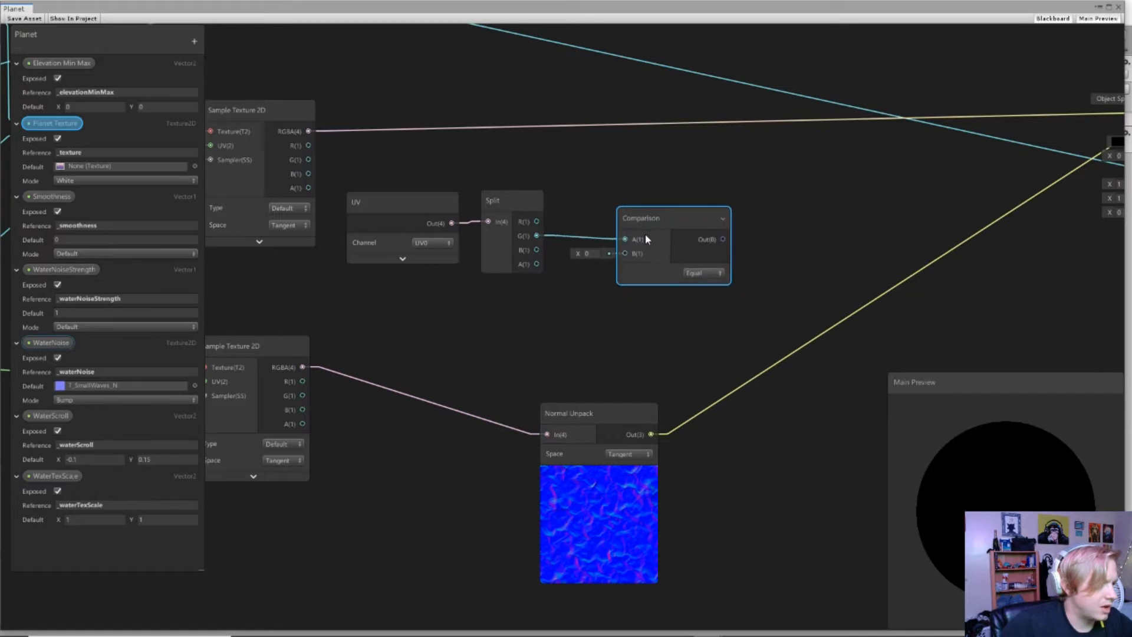
click(701, 273)
click(704, 312)
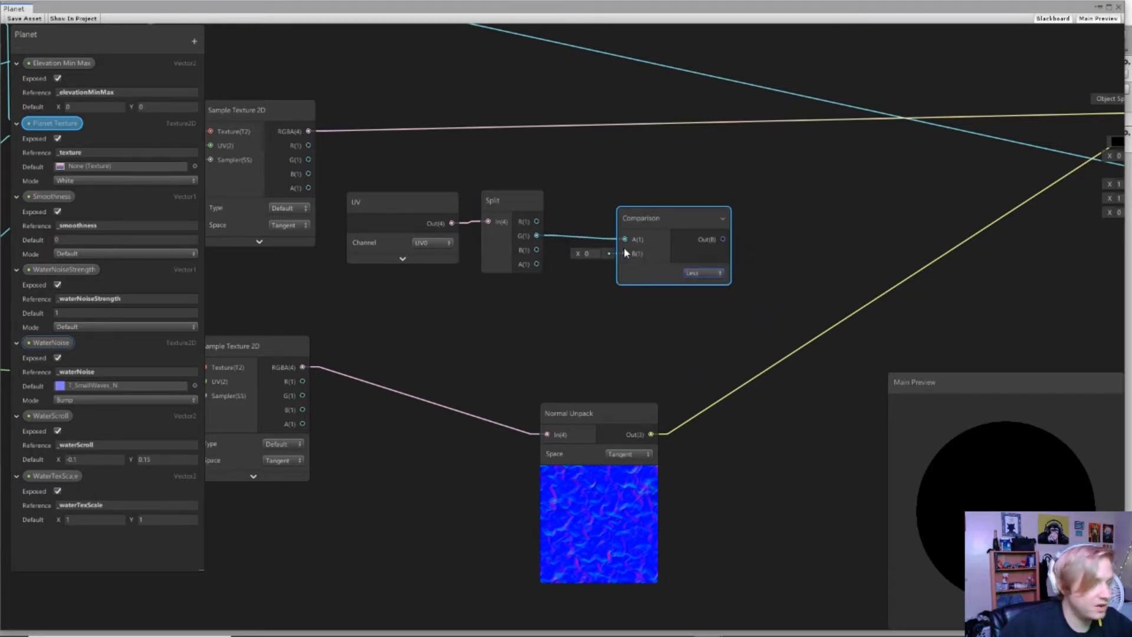
Step: Create a Branch node with the Comparison output feeding Predicate, and place it between the Comparison and PBR Master nodes
middle_drag(629, 296, 477, 320)
drag(572, 265, 628, 269)
text(branch)
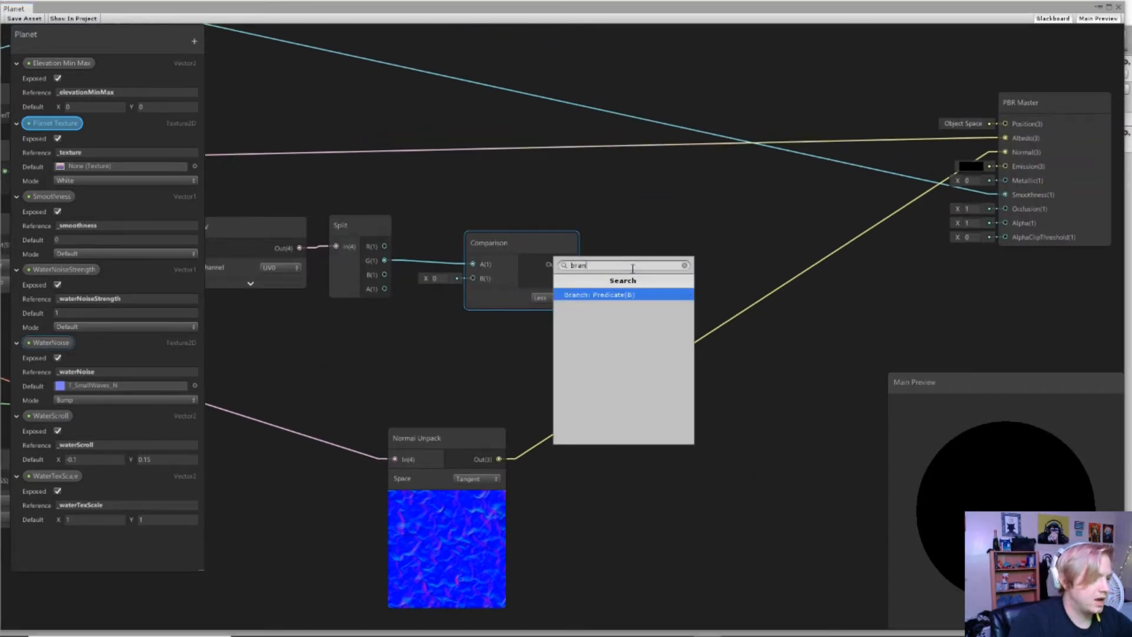
key(Return)
middle_drag(649, 288, 551, 264)
scroll(507, 263, down, 3)
scroll(554, 265, up, 1)
drag(602, 263, 656, 268)
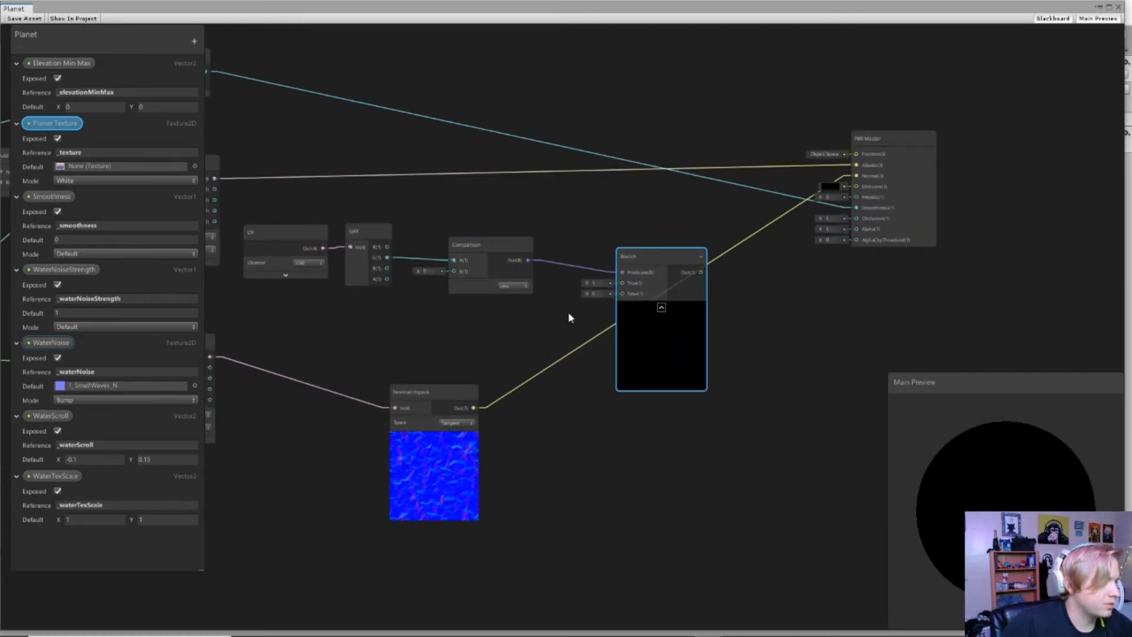
Step: Connect the Normal Unpack output to the Branch node's True input and move Normal Unpack up in line with its sampler
middle_drag(473, 405, 521, 387)
drag(534, 391, 670, 266)
drag(485, 387, 477, 340)
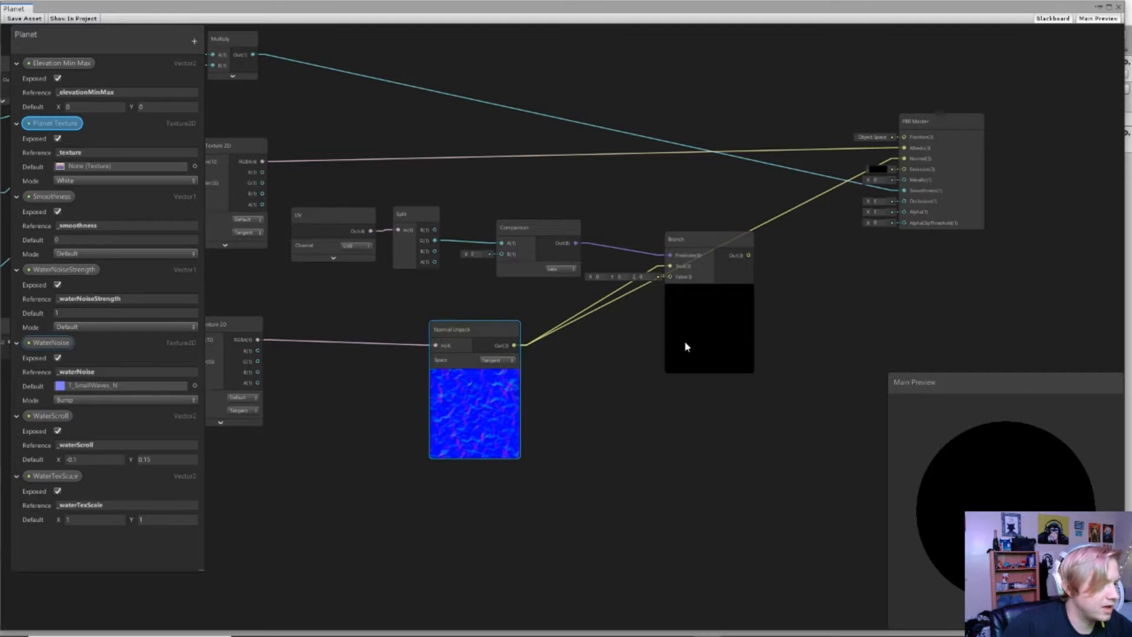
Step: Move the Branch node down beside Normal Unpack and set its False input to 1, 1, 1
middle_drag(678, 306, 604, 317)
drag(609, 252, 658, 322)
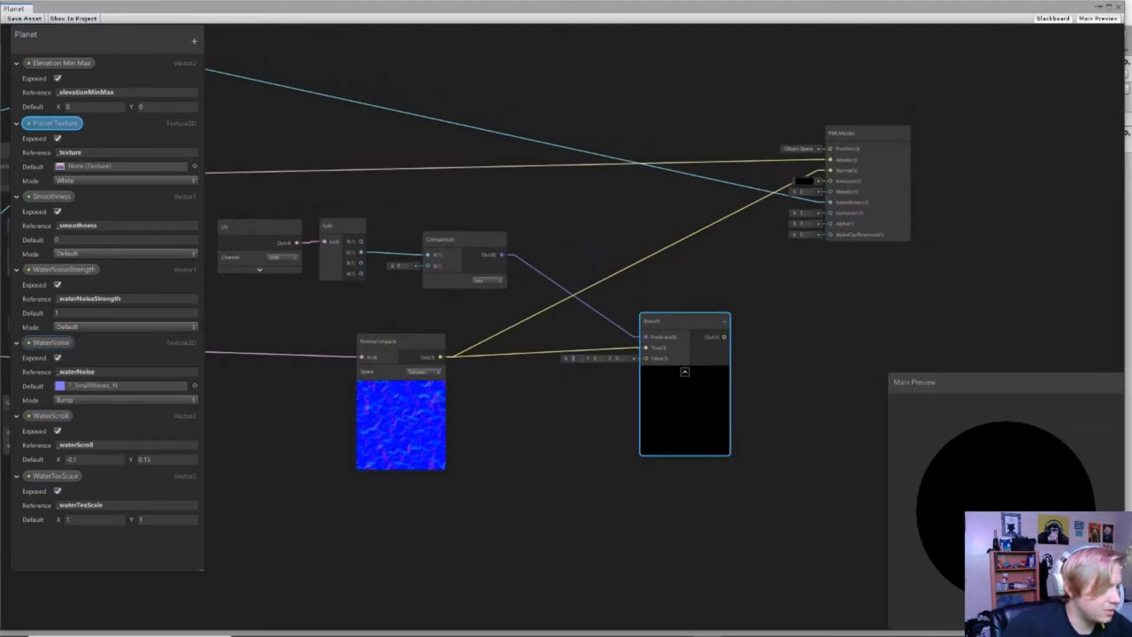
text(11)
key(Tab)
text(1)
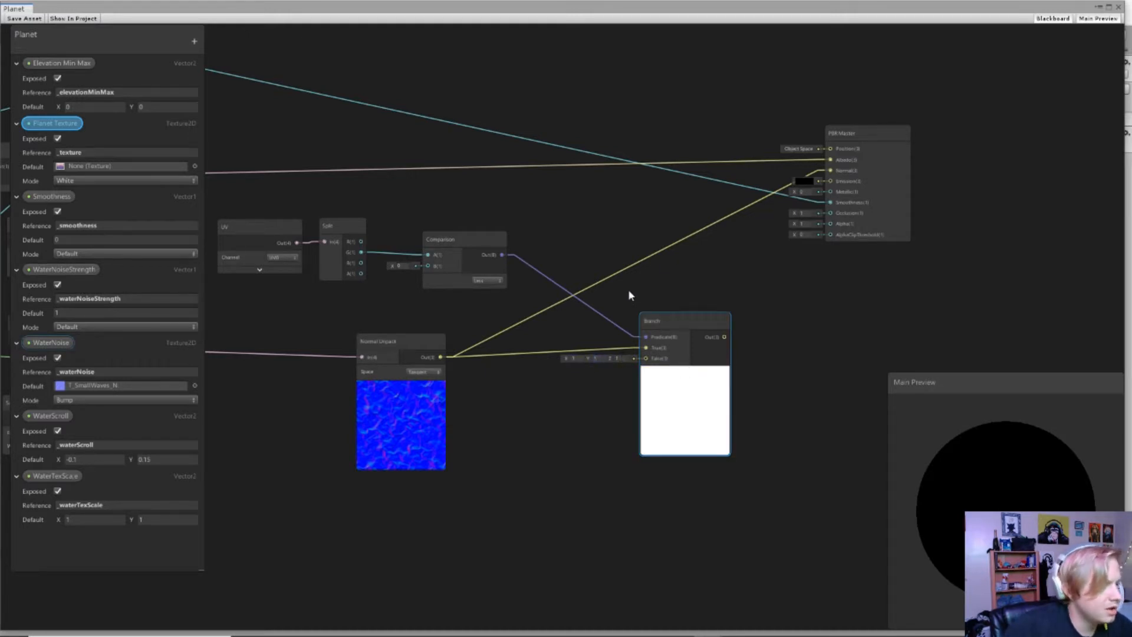
Step: Shift the Branch node slightly and connect its output to the PBR Master's Normal input
middle_drag(627, 289, 565, 297)
scroll(610, 289, up, 2)
drag(715, 302, 669, 314)
middle_drag(608, 309, 466, 327)
scroll(535, 333, down, 1)
drag(585, 345, 748, 145)
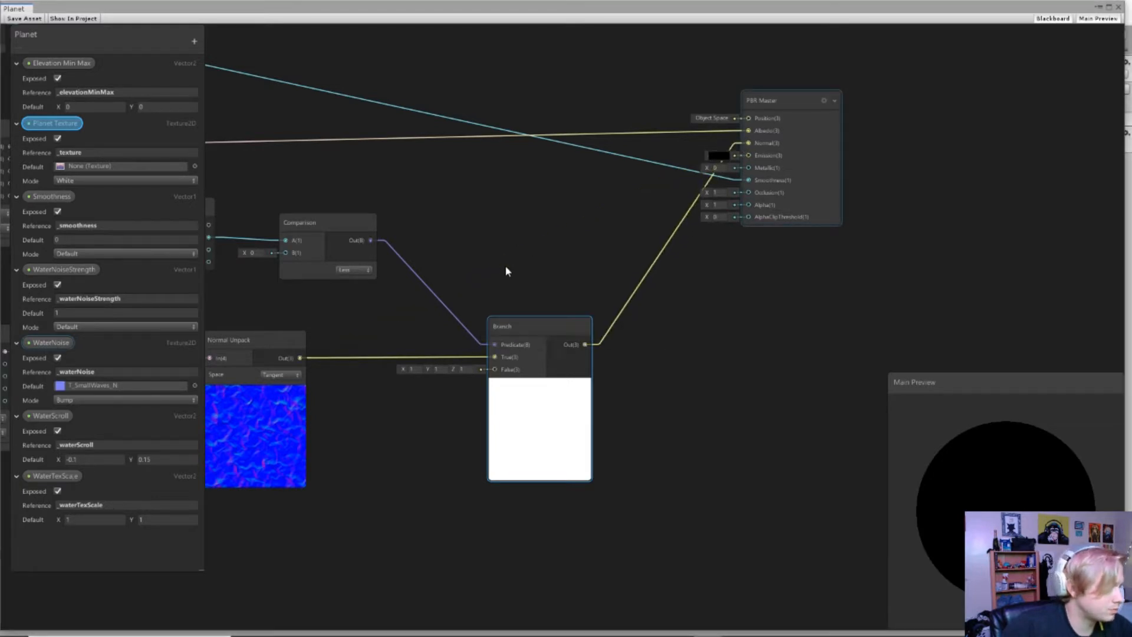
Step: Move the shader graph window aside and examine the planet's water and land shading in the Scene view
middle_drag(505, 268, 852, 306)
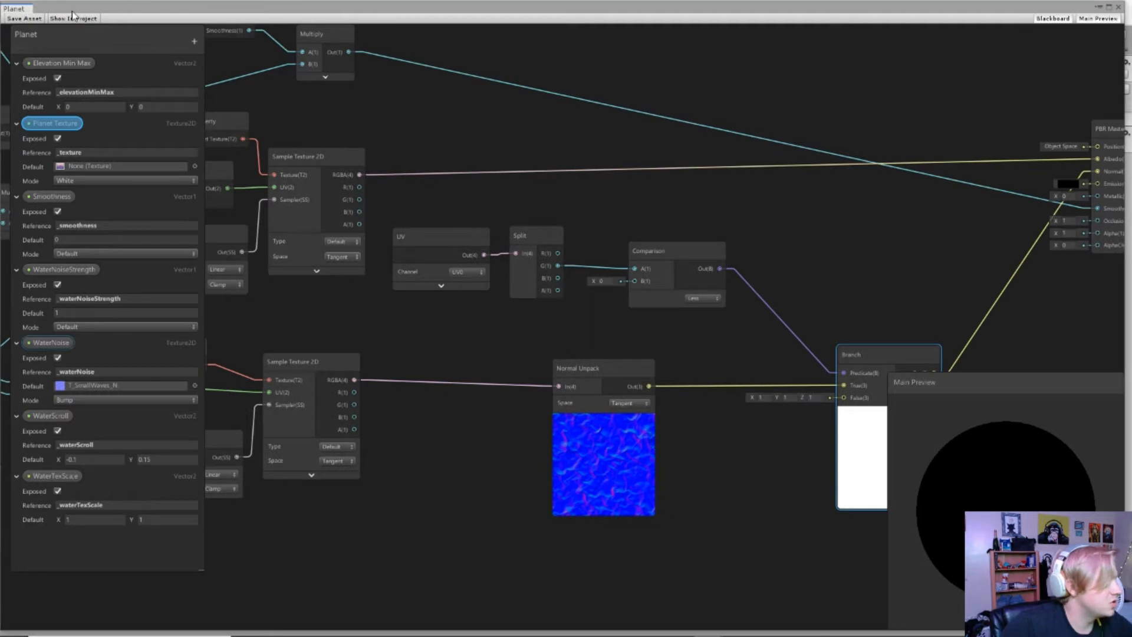
drag(70, 8, 1131, 21)
scroll(464, 244, up, 2)
middle_drag(548, 274, 613, 307)
scroll(667, 306, up, 5)
middle_drag(351, 207, 426, 267)
scroll(425, 266, down, 3)
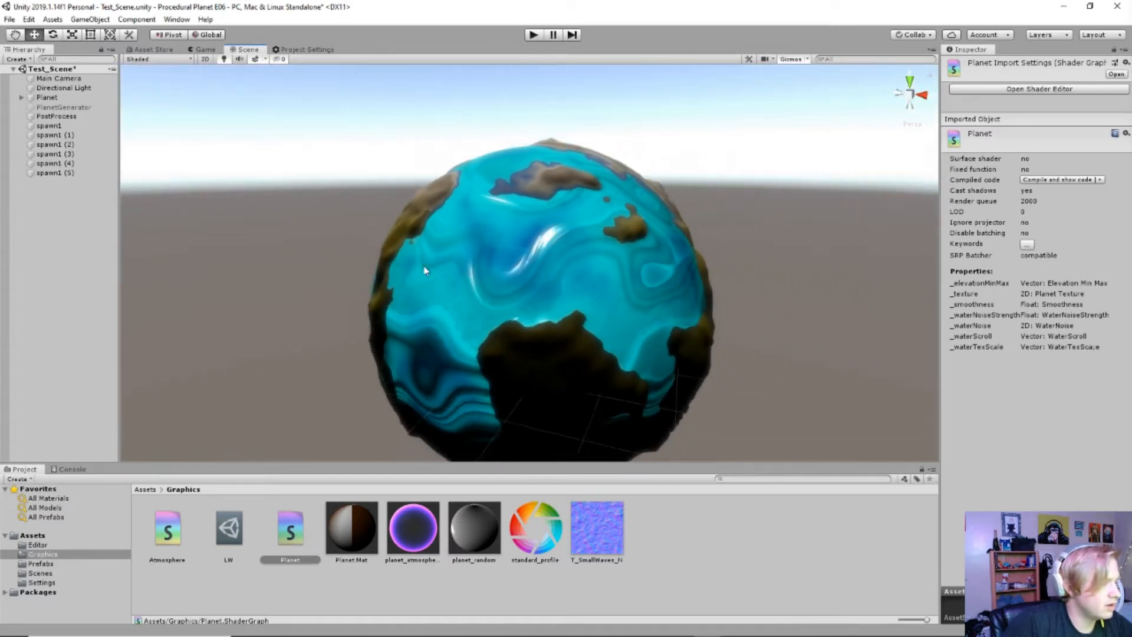
scroll(533, 312, down, 2)
middle_drag(547, 310, 521, 302)
scroll(436, 267, up, 4)
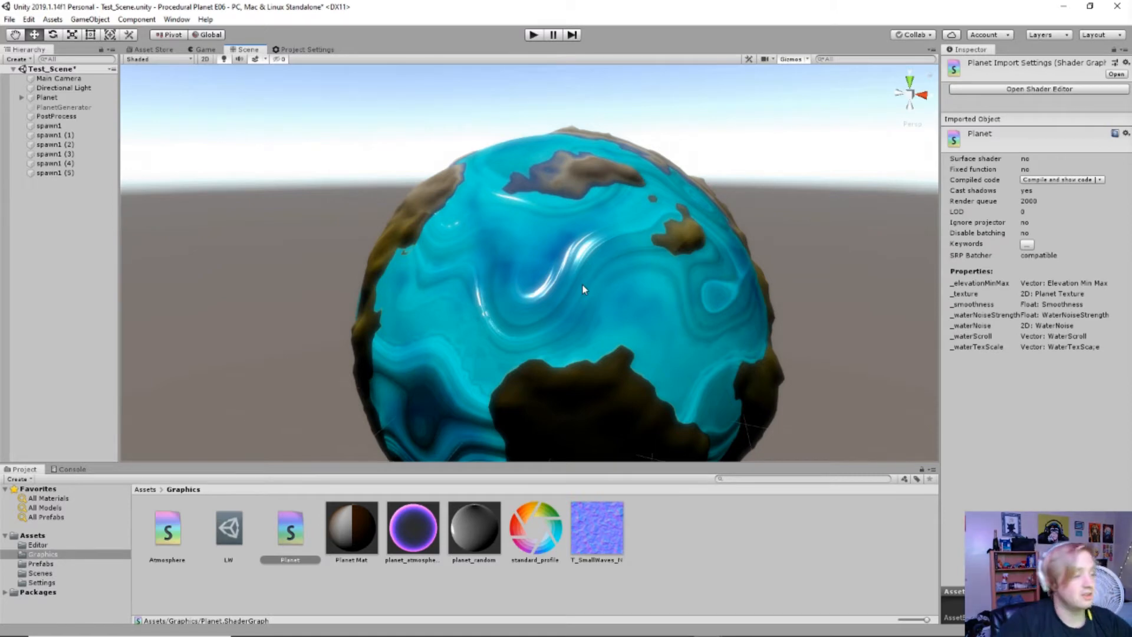
Step: Return to the Planet shader graph and add a WaterNoiseStrength property node just above the water noise Sample Texture 2D node
middle_drag(648, 280, 594, 245)
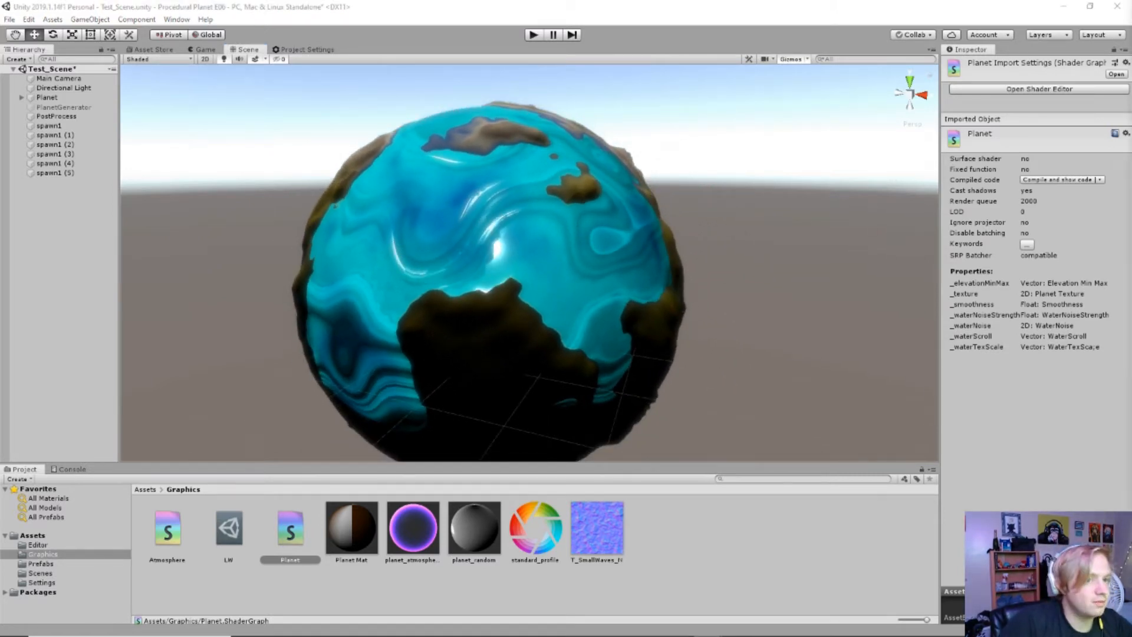
drag(1131, 35, 147, 12)
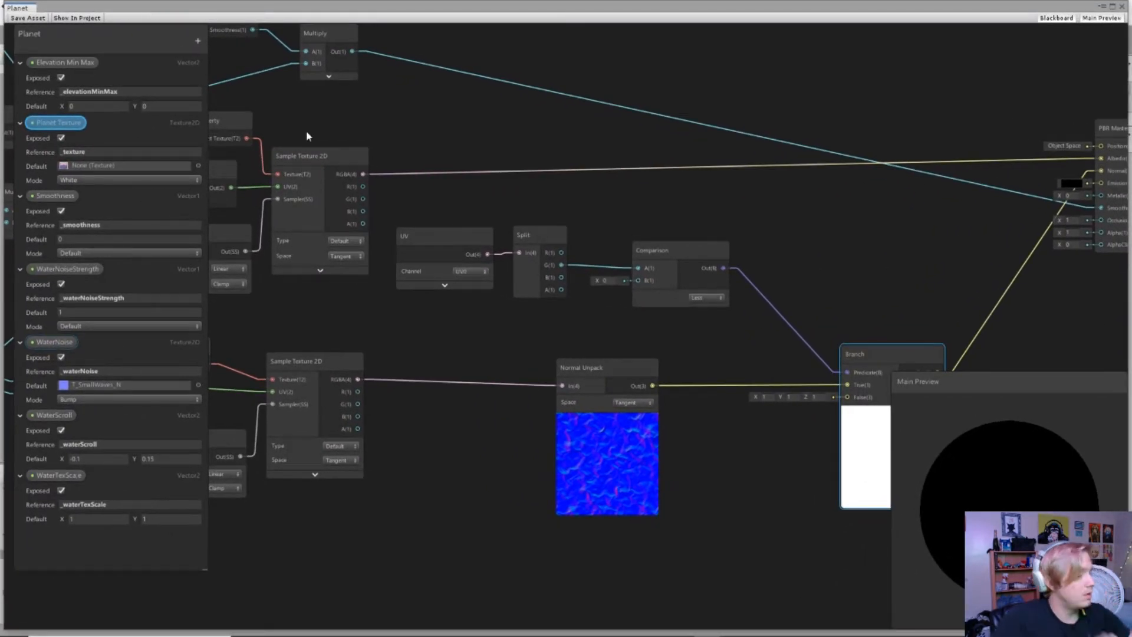
middle_drag(325, 415, 467, 393)
middle_drag(308, 452, 449, 435)
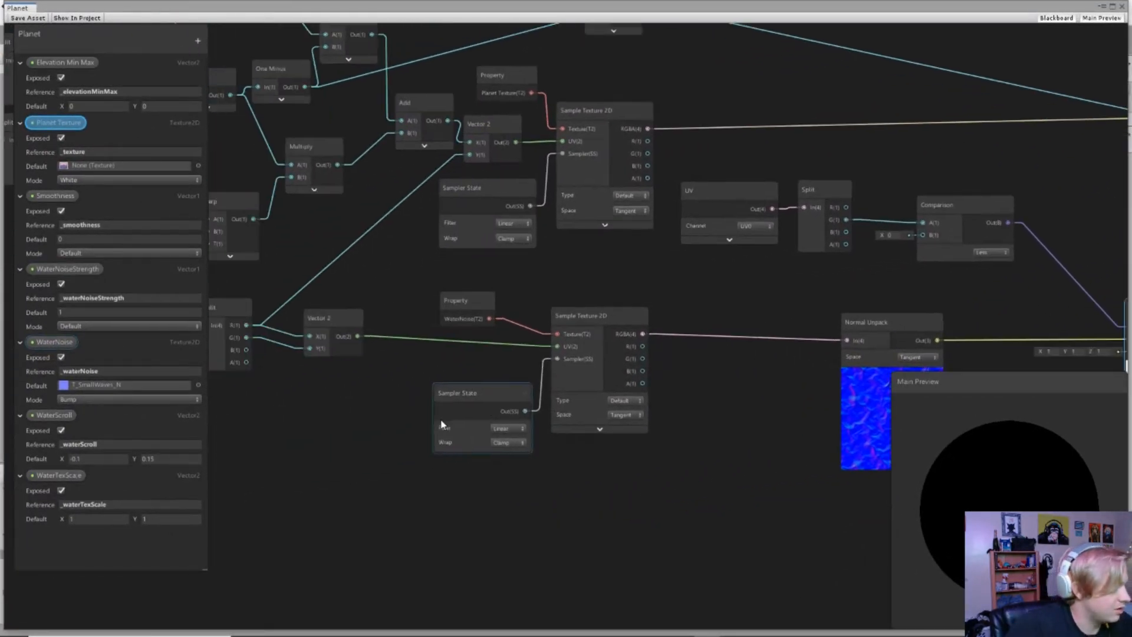
middle_drag(334, 405, 433, 373)
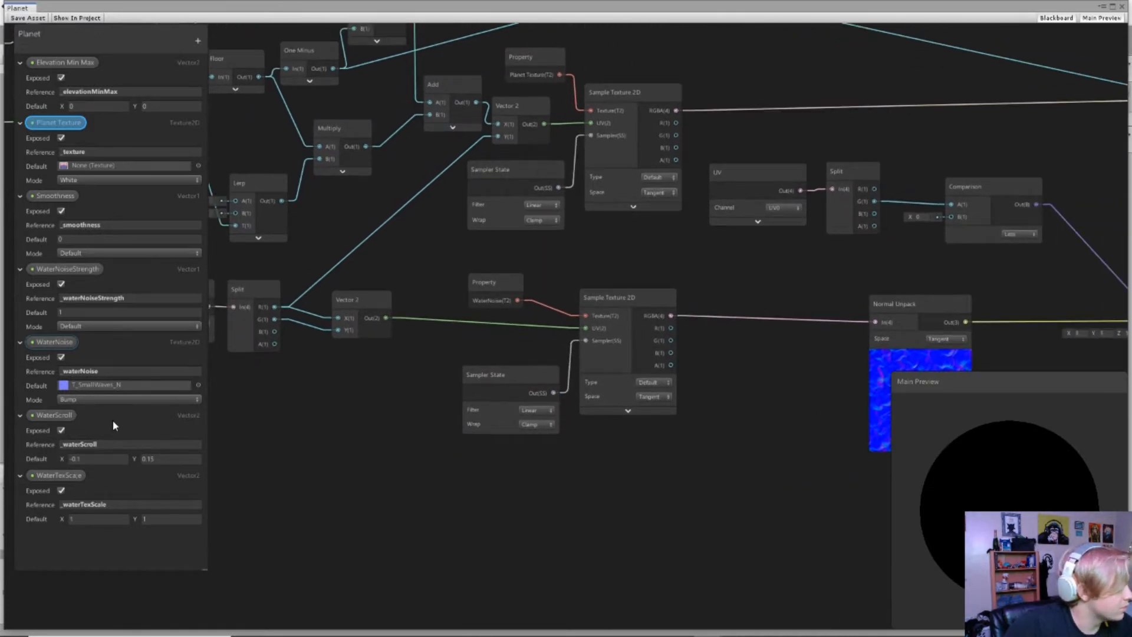
drag(65, 269, 647, 240)
middle_drag(571, 324, 404, 336)
middle_drag(719, 333, 602, 335)
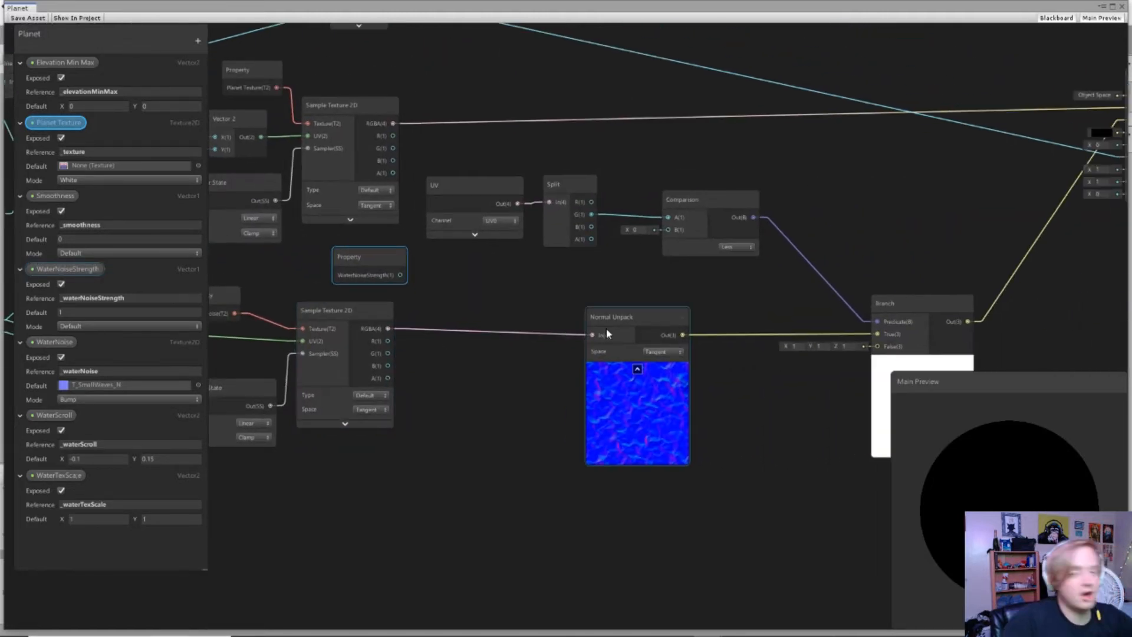
mouse_move(351, 266)
mouse_down()
mouse_move(419, 275)
mouse_move(346, 279)
mouse_up()
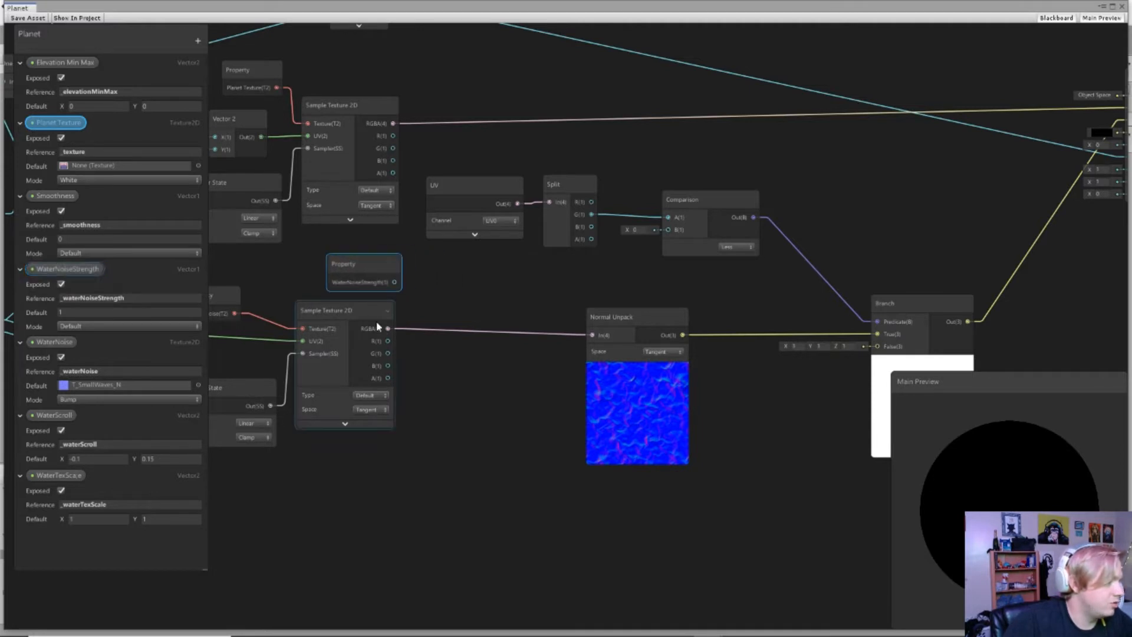
Step: Multiply WaterNoiseStrength with the water noise sampler's RGBA output and feed the Multiply result into Normal Unpack
drag(389, 329, 443, 319)
text(multiply)
key(Return)
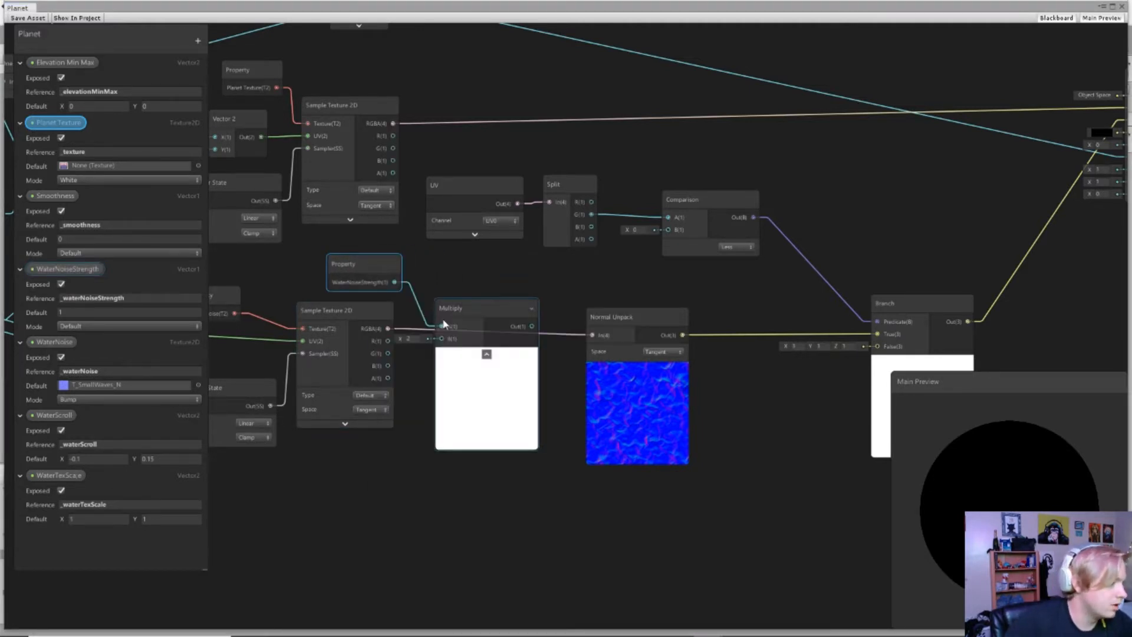
drag(444, 343, 442, 340)
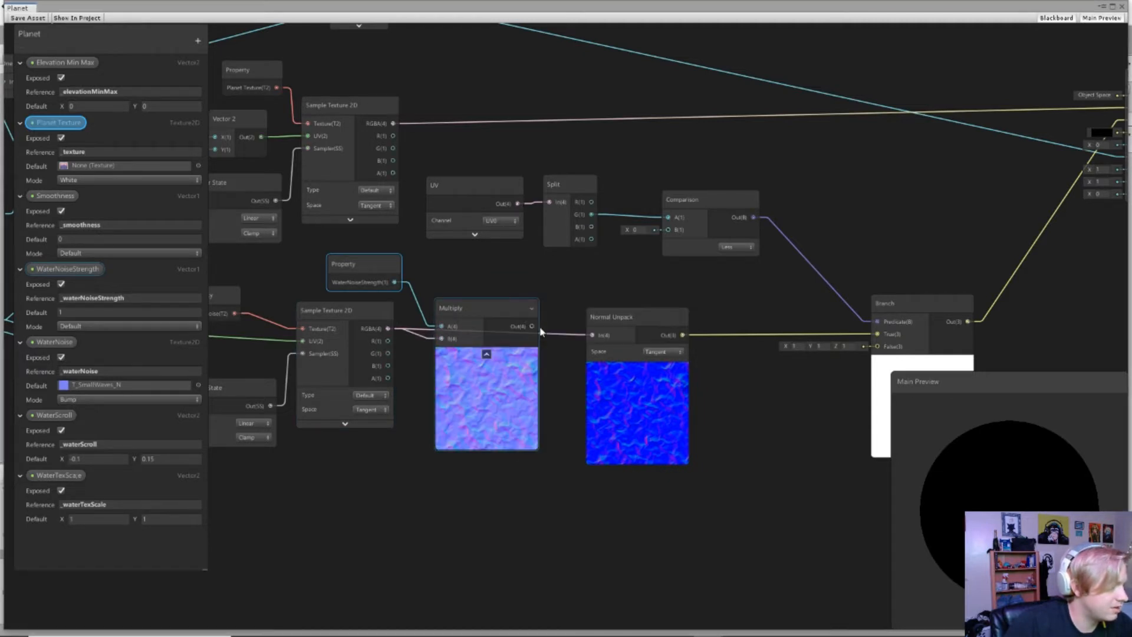
drag(552, 333, 592, 334)
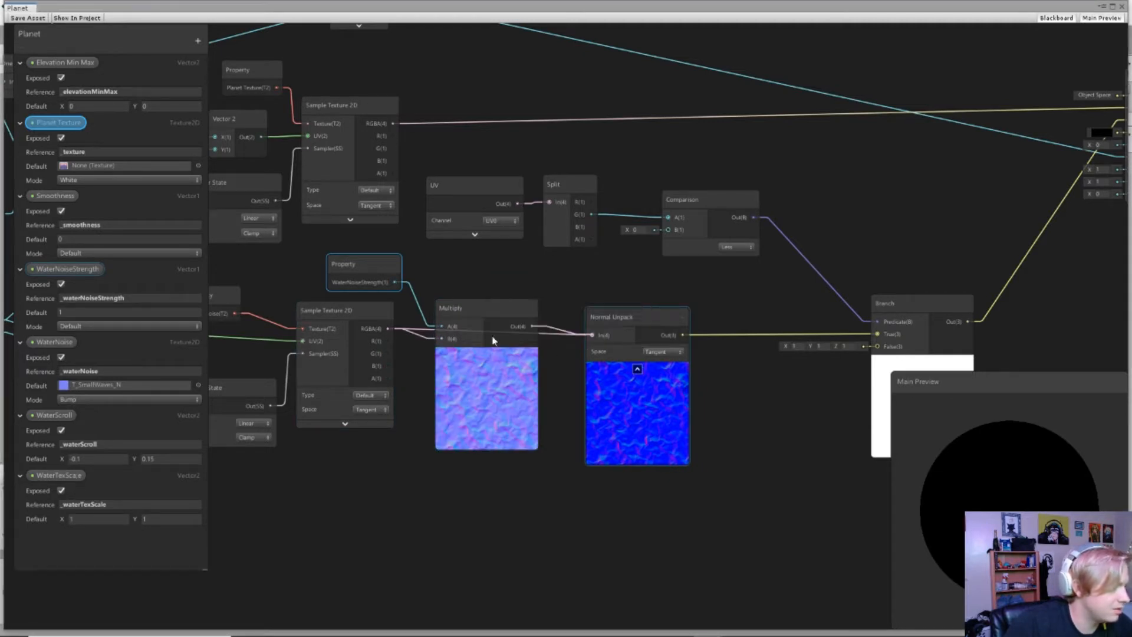
Step: Tidy the WaterNoiseStrength, Multiply and Normal Unpack nodes so they line up beside the water noise sampler
drag(463, 306, 453, 297)
drag(351, 274, 344, 280)
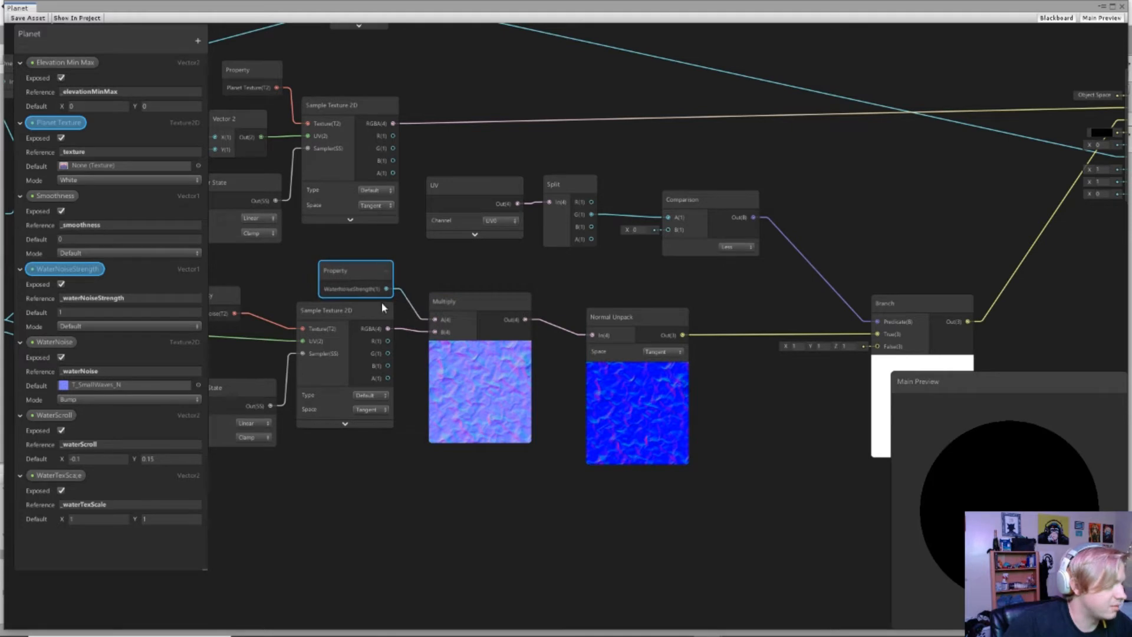
drag(489, 340, 490, 338)
drag(625, 333, 641, 306)
Step: Add WaterTexScale and WaterScroll property nodes, placing WaterTexScale directly beneath the water noise Vector 2 node
middle_drag(465, 253, 661, 236)
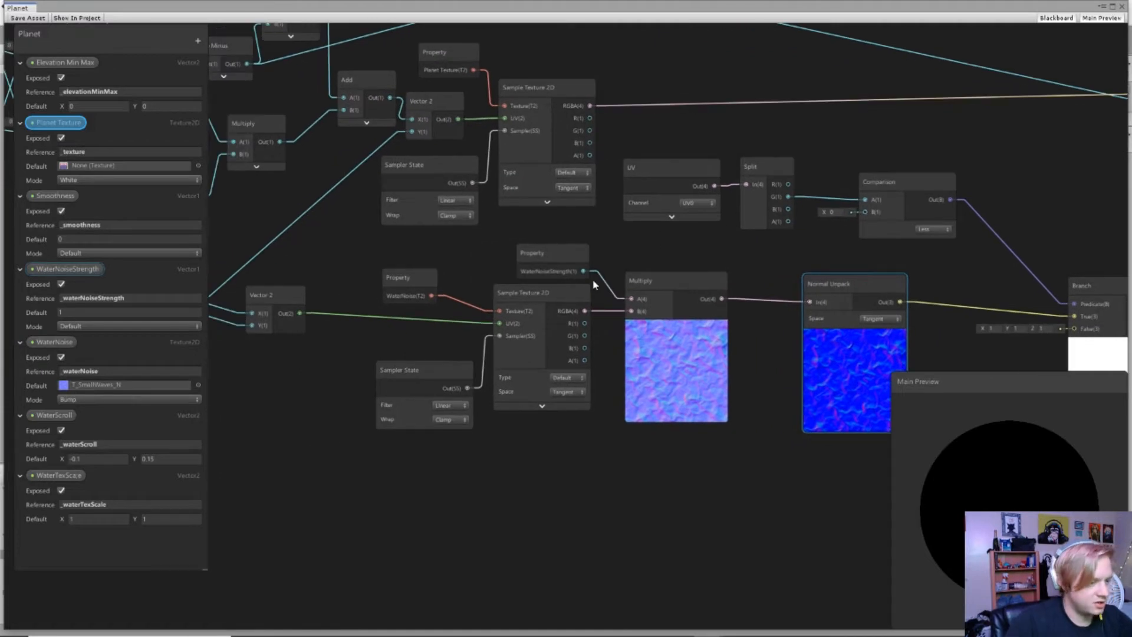
middle_drag(282, 372, 456, 368)
drag(59, 474, 364, 431)
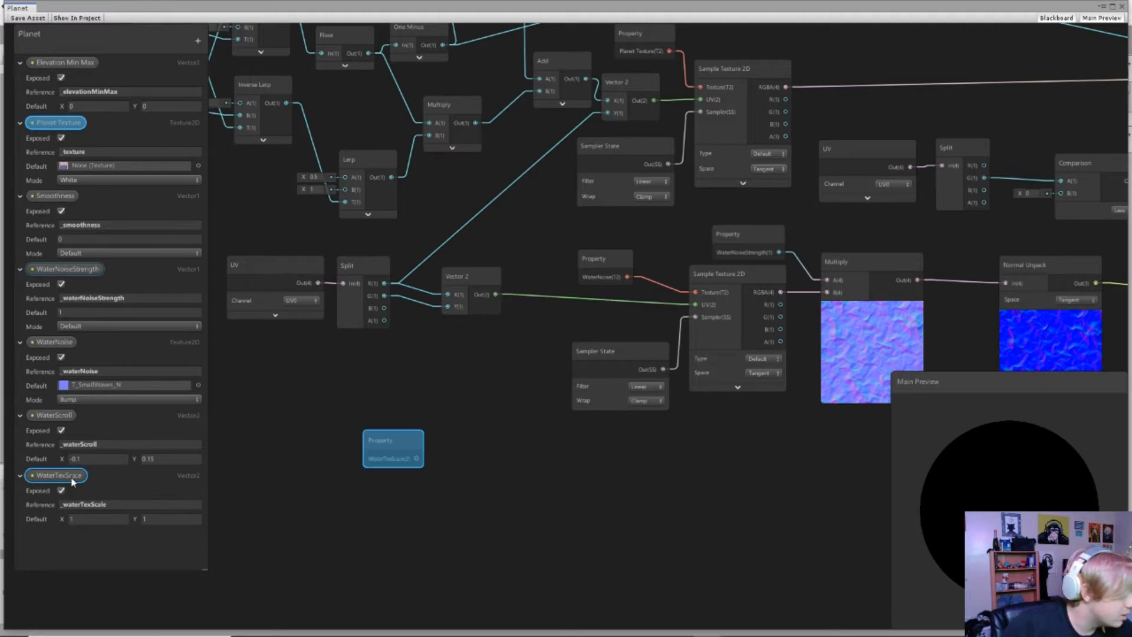
double_click(63, 475)
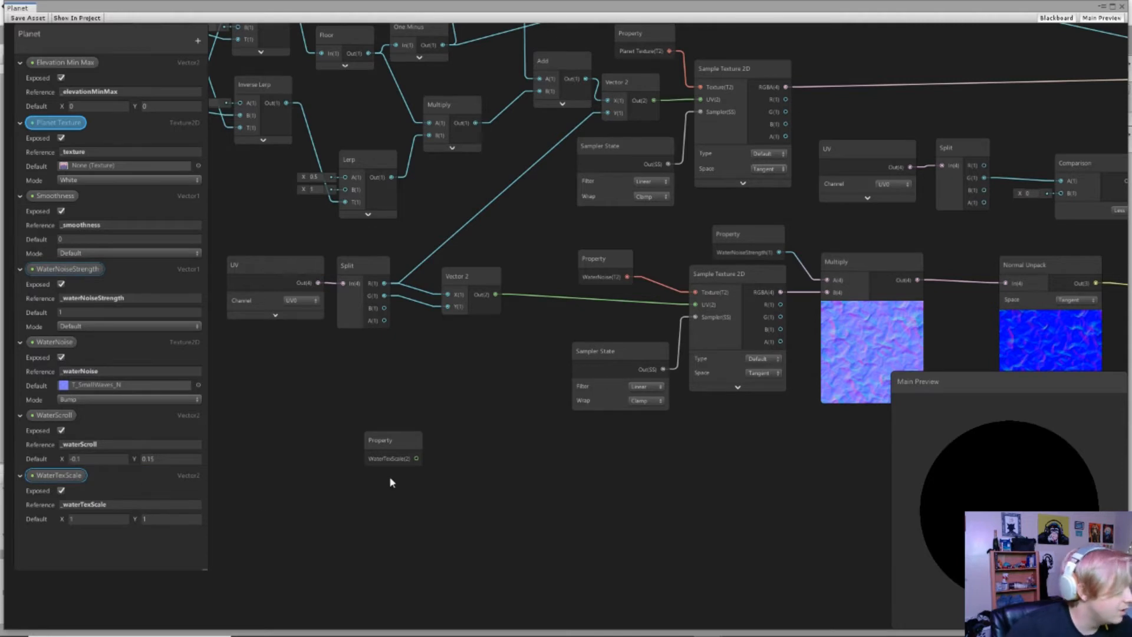
scroll(435, 451, up, 1)
scroll(435, 452, down, 1)
middle_drag(421, 430, 350, 449)
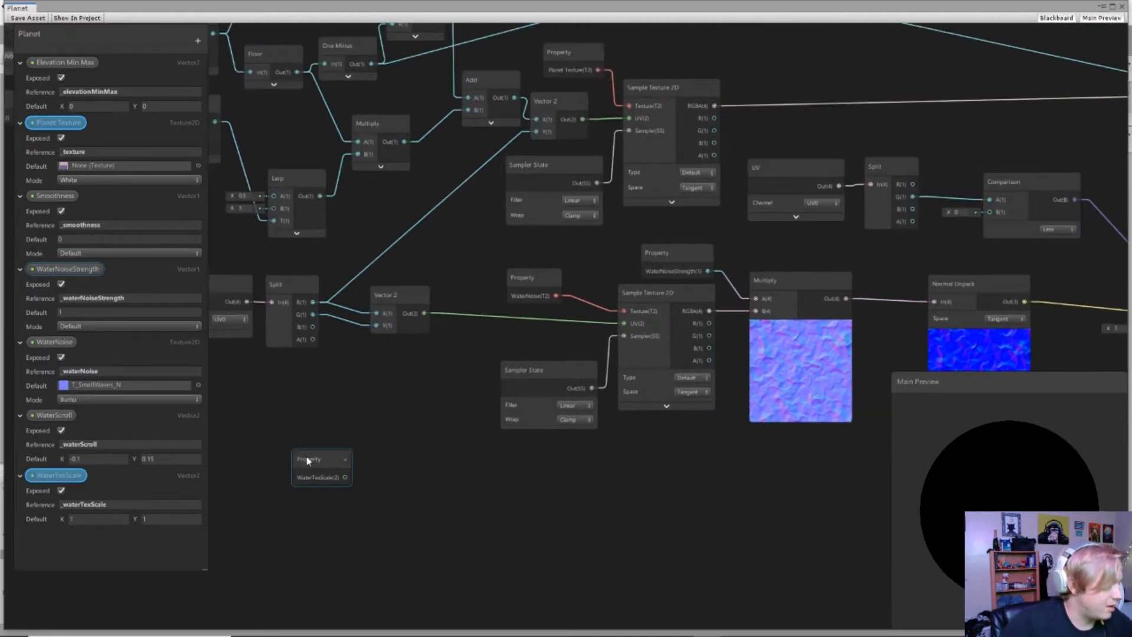
drag(307, 460, 310, 401)
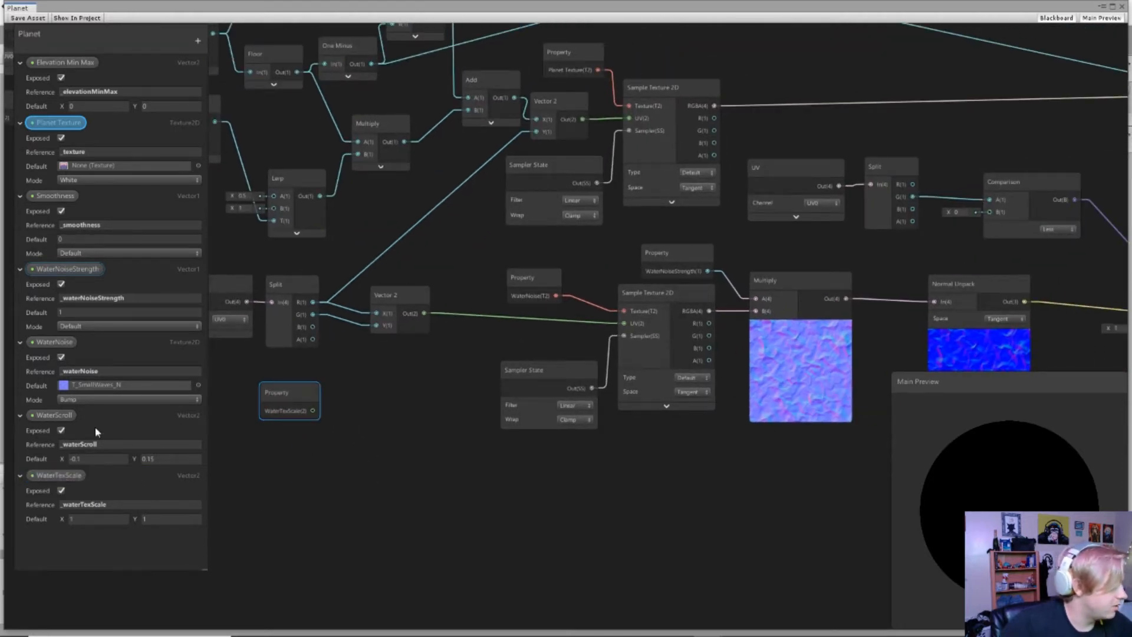
drag(53, 417, 343, 488)
drag(283, 403, 394, 366)
Step: Shift the water noise sampling chain and the UV, Split and Comparison nodes towards the PBR Master to make room
scroll(596, 398, down, 4)
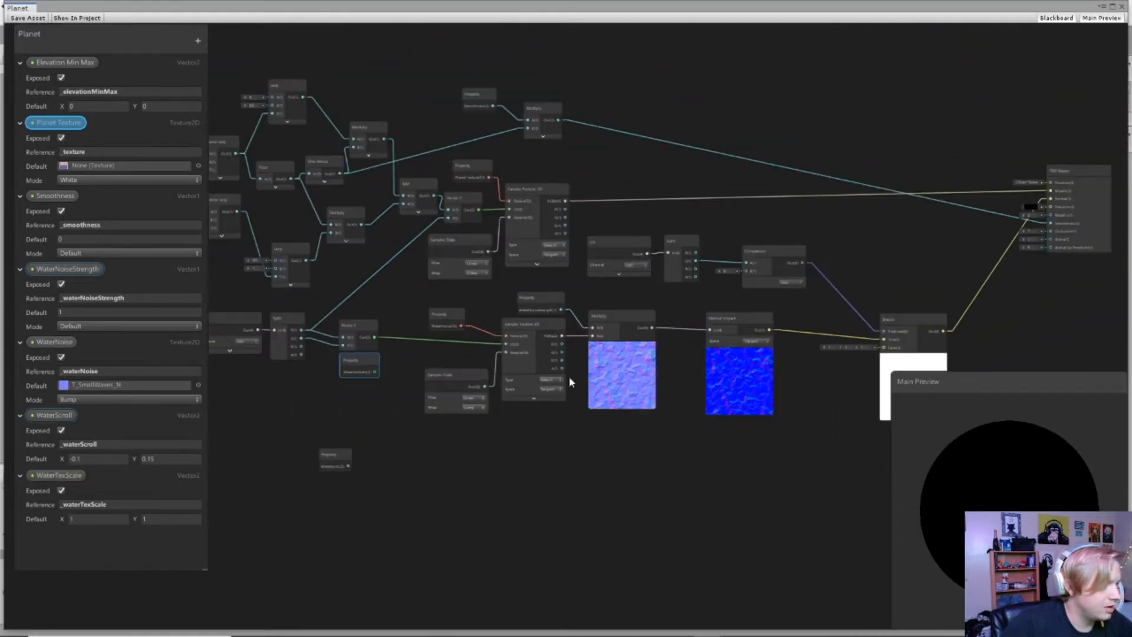
drag(890, 440, 891, 439)
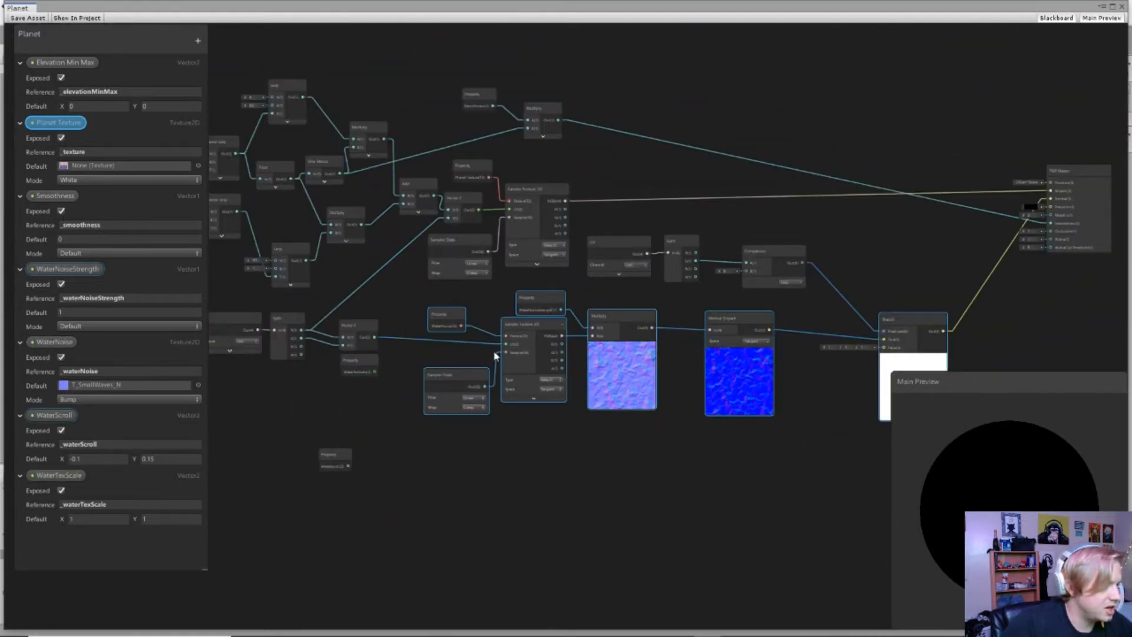
drag(462, 315, 508, 315)
click(677, 303)
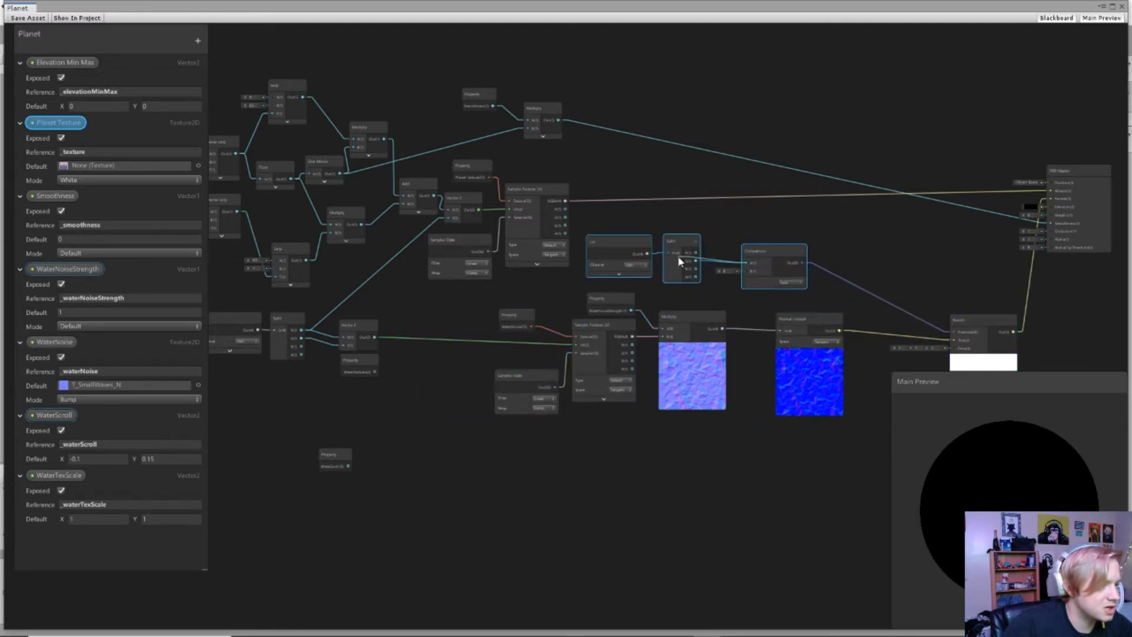
click(615, 222)
drag(801, 286, 802, 285)
drag(759, 250, 849, 266)
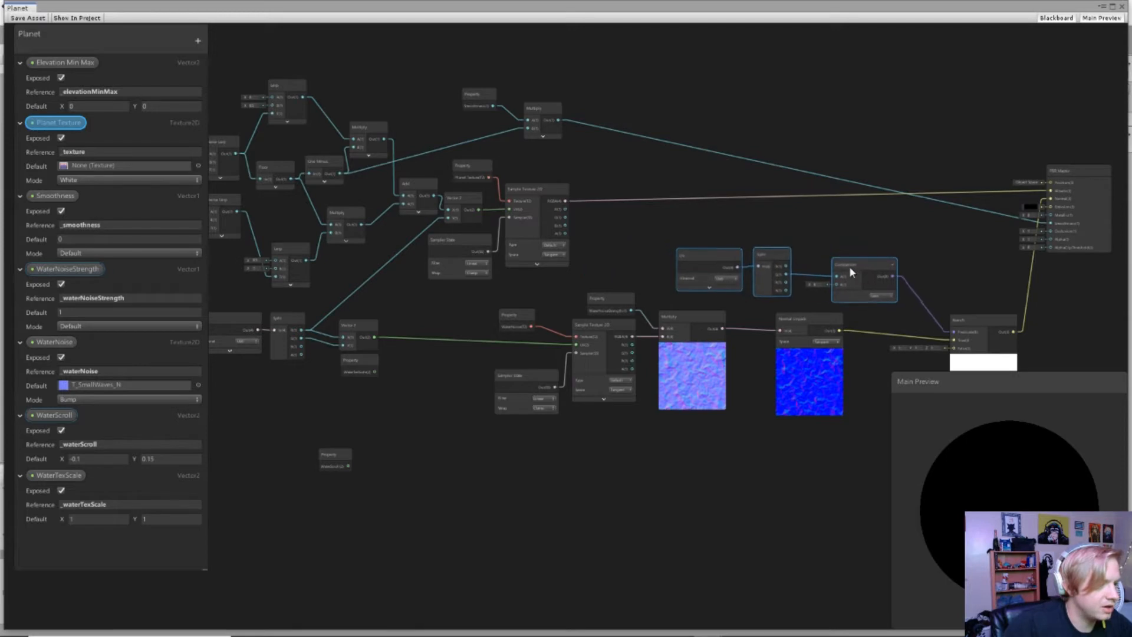
Step: Multiply the Vector 2 output by WaterTexScale, collapse the node's preview and connect the result to the water noise sampler's UV input
scroll(526, 409, up, 5)
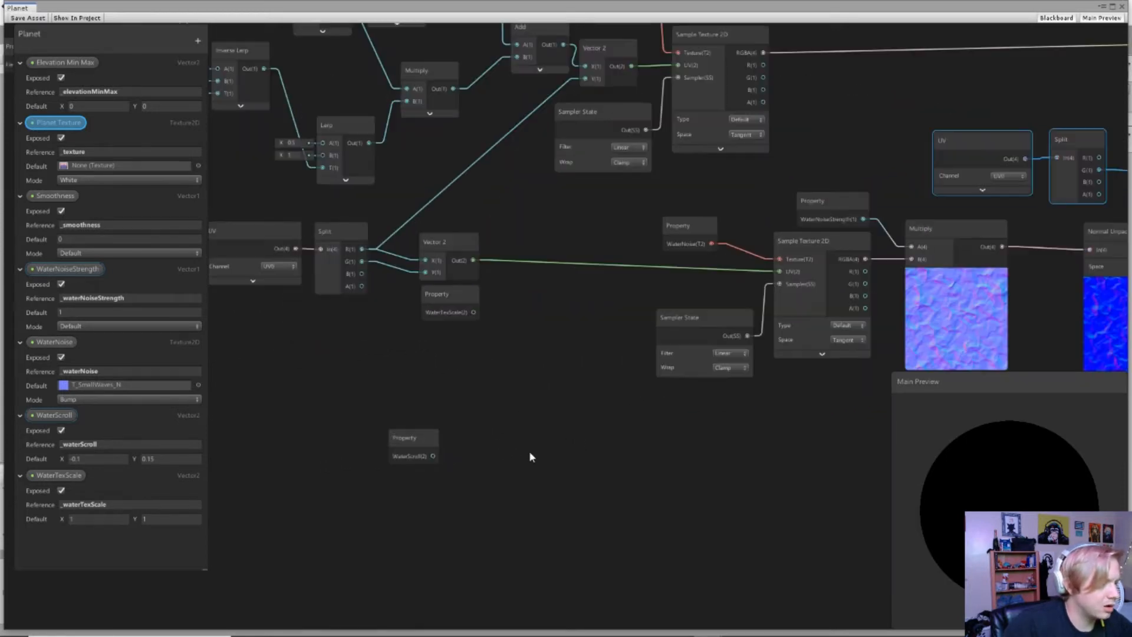
middle_drag(505, 373, 505, 395)
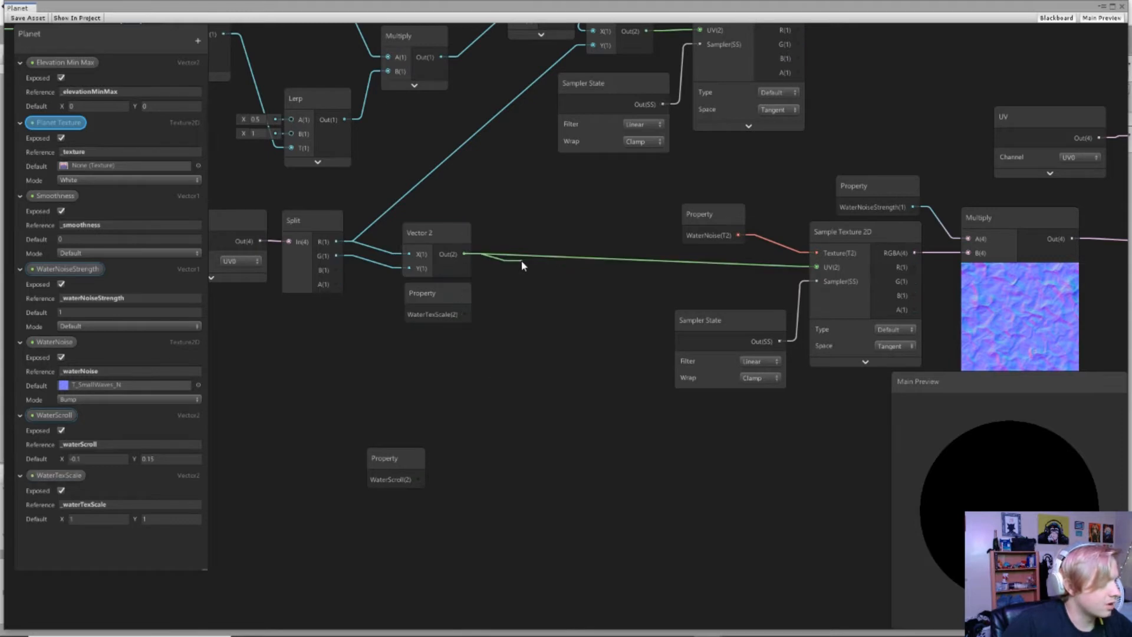
drag(521, 261, 532, 240)
text(mul)
key(Return)
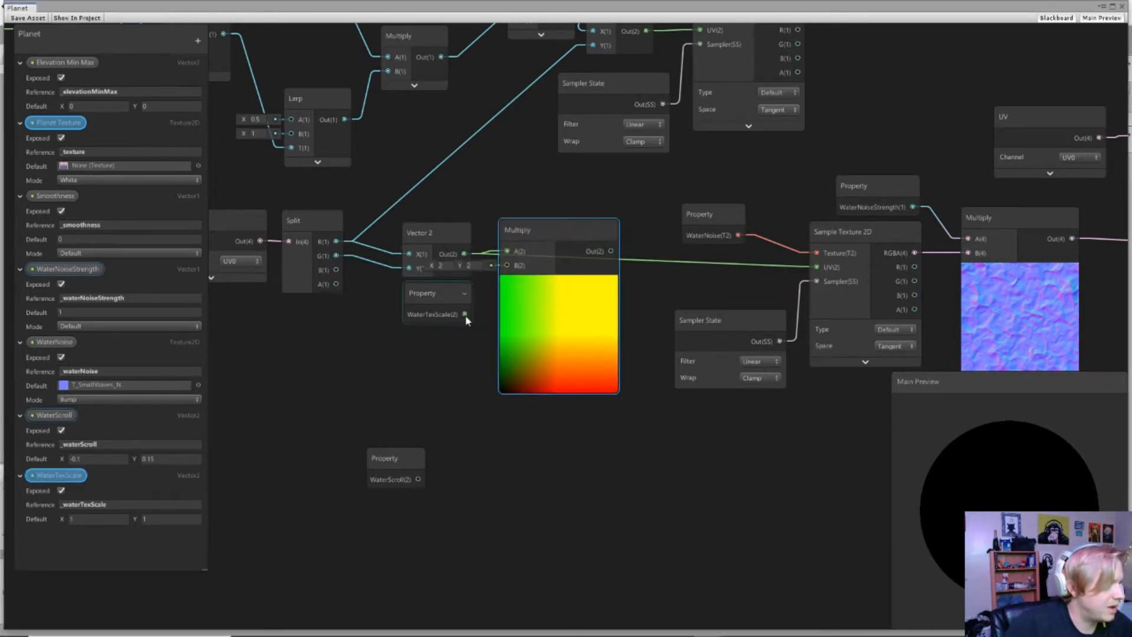
drag(465, 315, 507, 265)
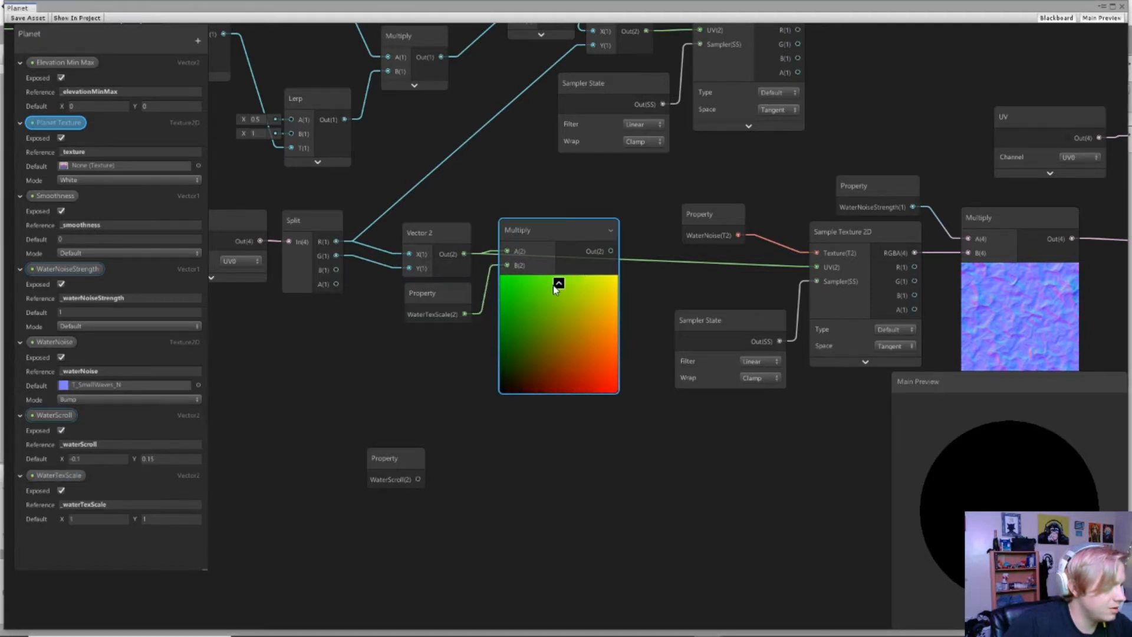
drag(452, 299, 452, 298)
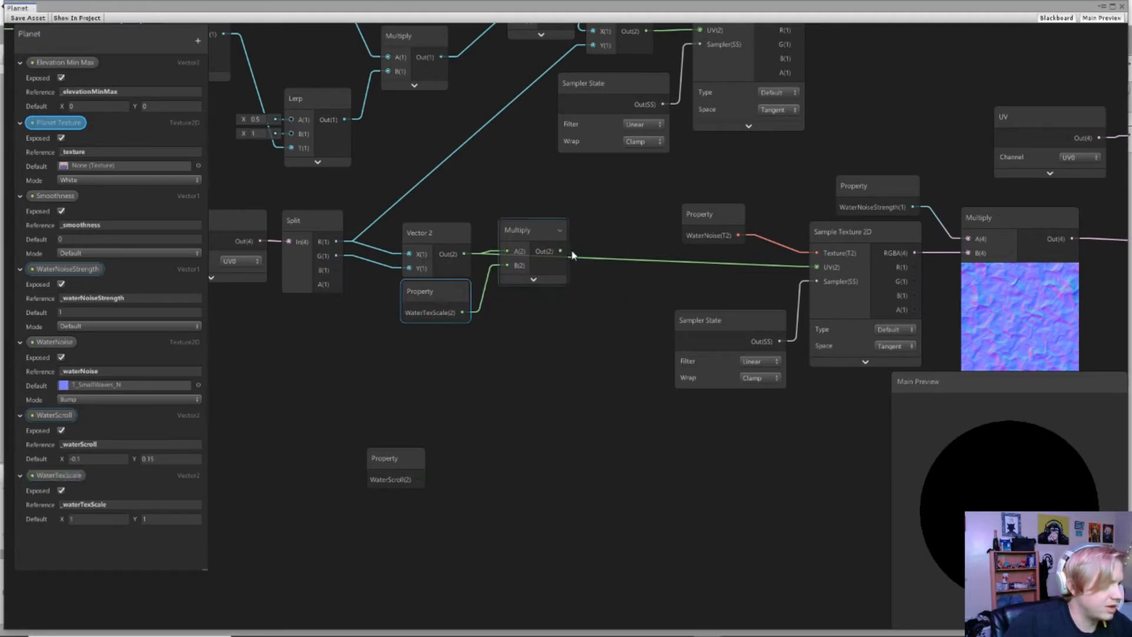
drag(811, 270, 815, 267)
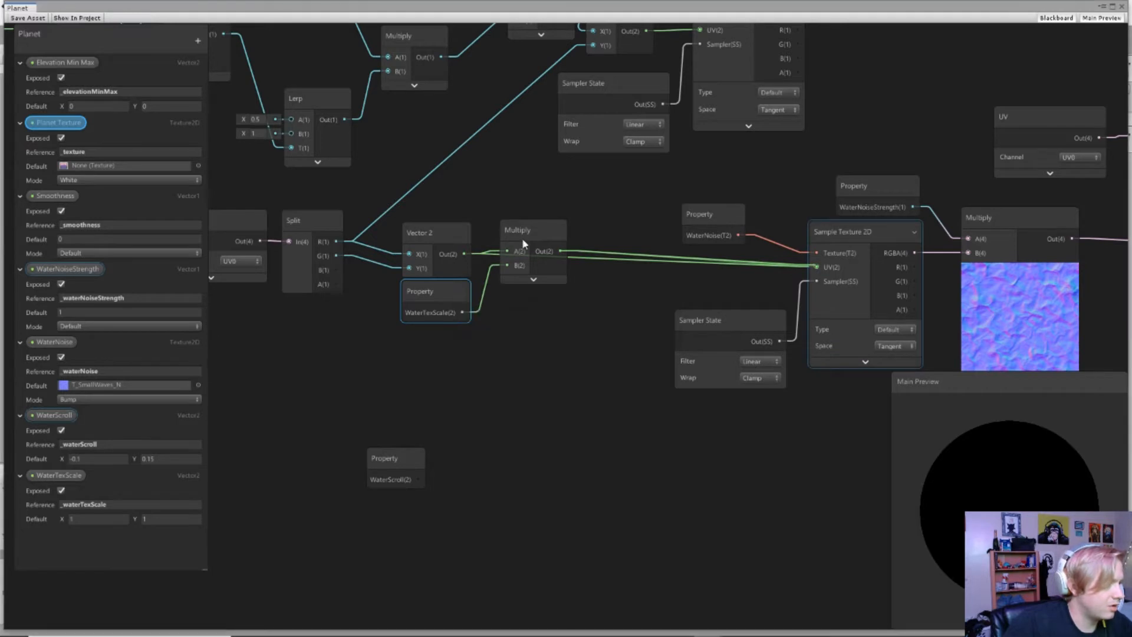
Step: Duplicate the Multiply node, place the copy beside WaterScroll and connect WaterScroll to its A input
drag(522, 237, 394, 458)
key(ctrl+d)
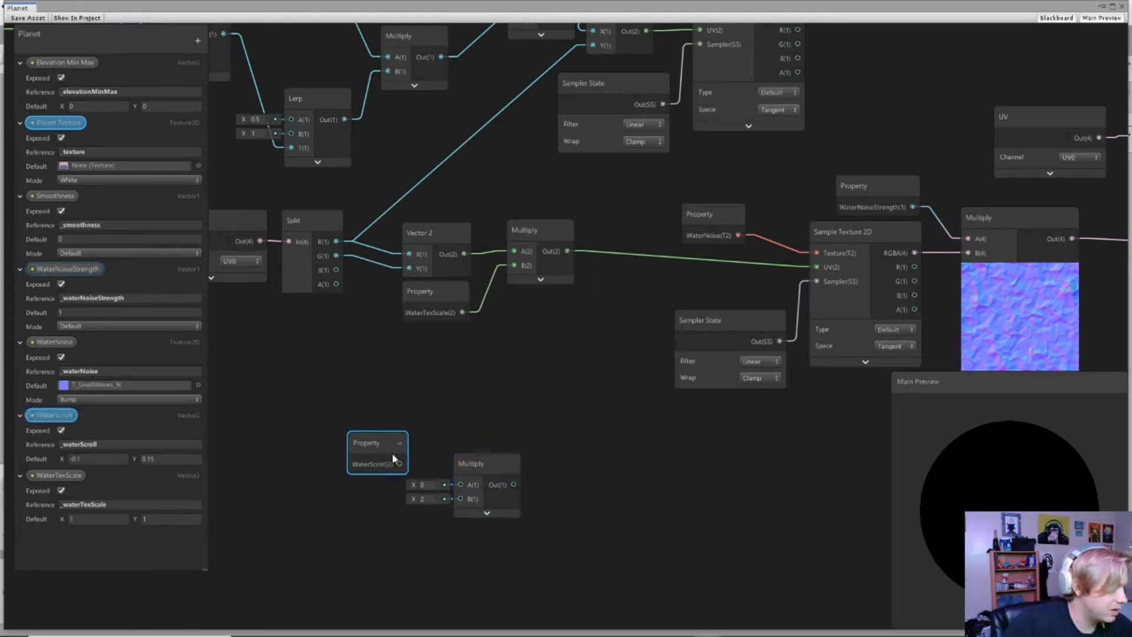
drag(462, 488, 470, 453)
drag(375, 459, 379, 452)
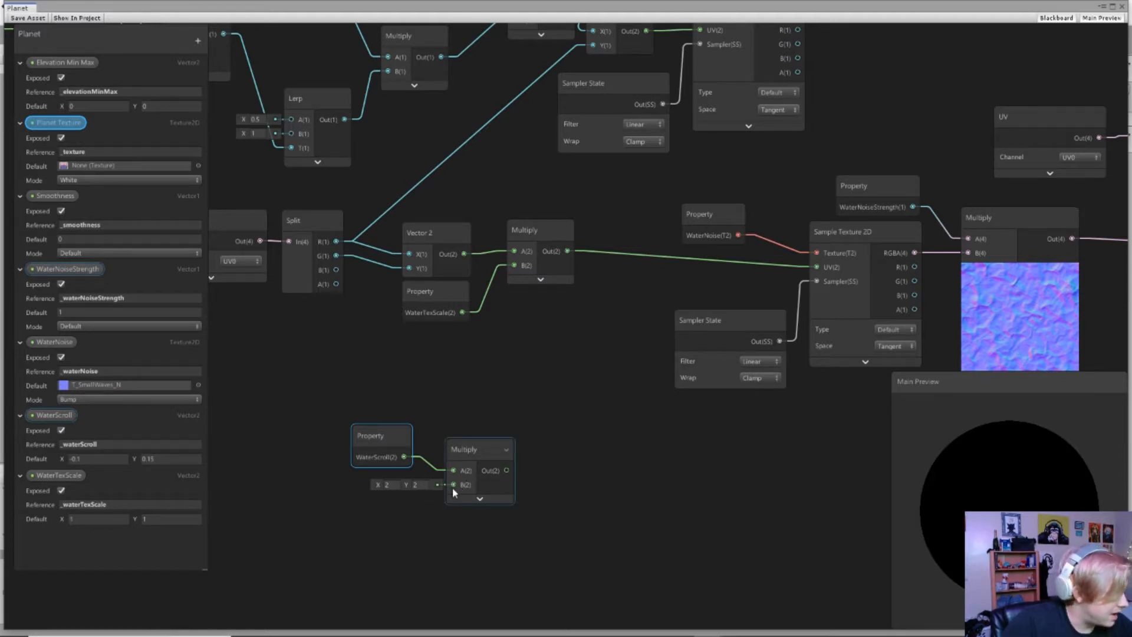
Step: Create a Time node with its Time output feeding the scroll Multiply's B input and place it beneath WaterScroll
drag(452, 486, 323, 513)
text(time)
key(Down)
key(Down)
key(Down)
key(Down)
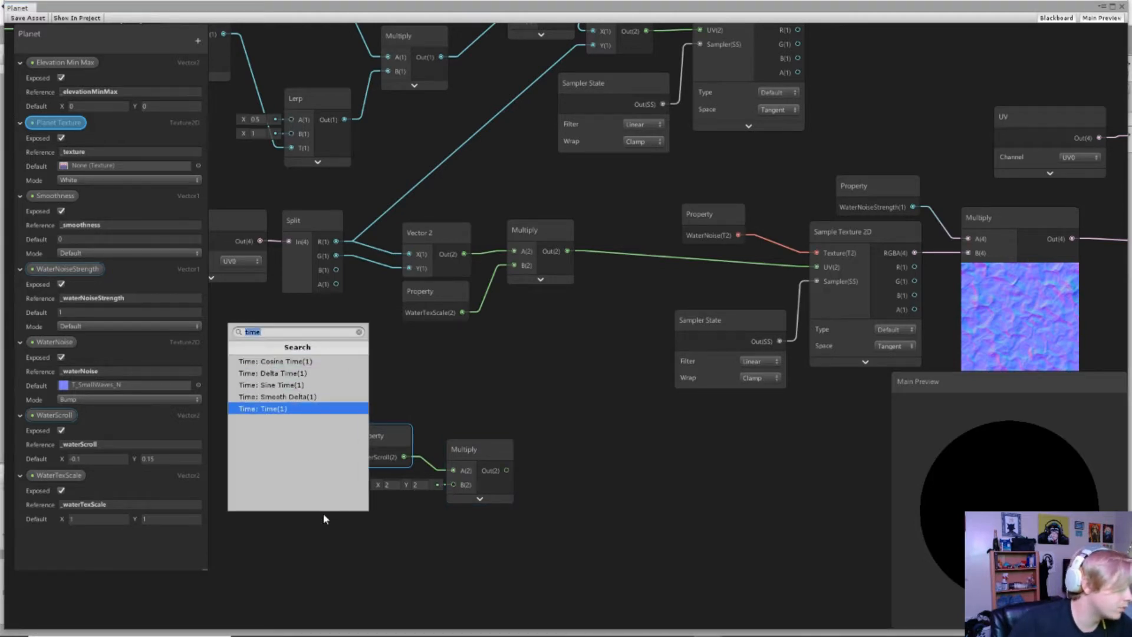
key(Return)
drag(279, 511, 389, 480)
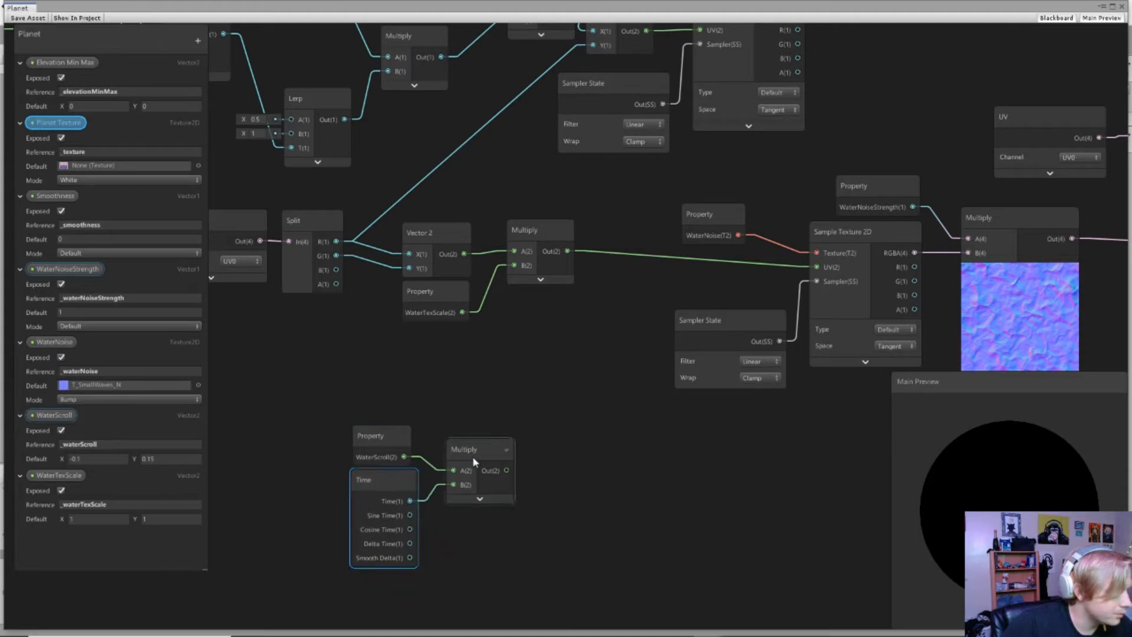
drag(473, 459, 473, 454)
Step: Create an Add node that takes the scaled UV Multiply as A and the scroll Multiply as B
middle_drag(524, 464, 460, 465)
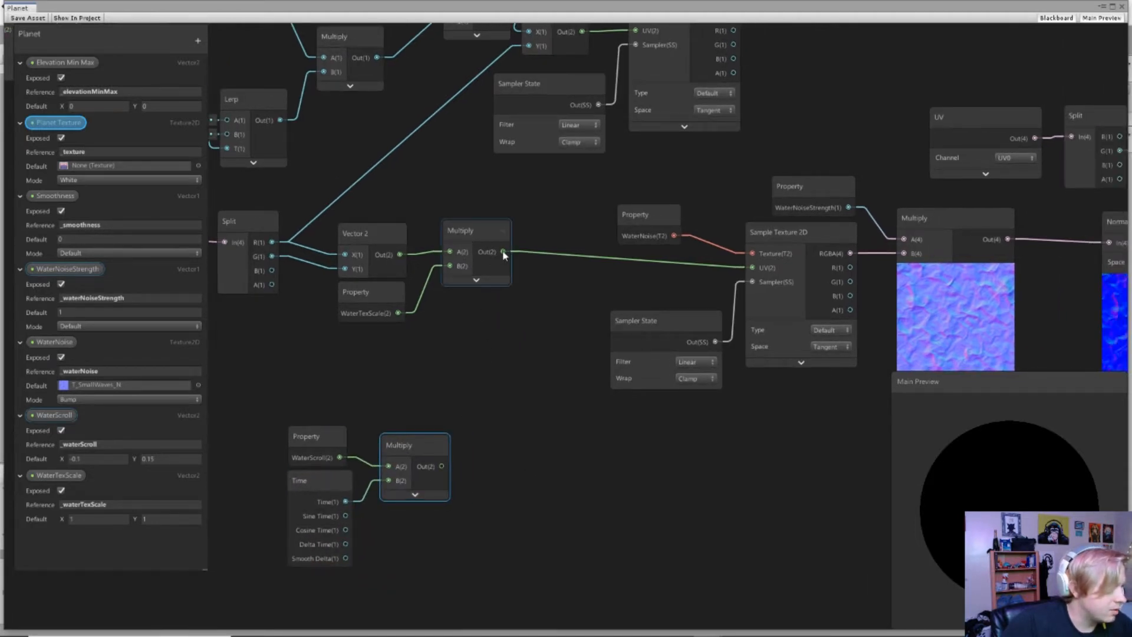
drag(574, 266, 575, 266)
text(add)
key(Return)
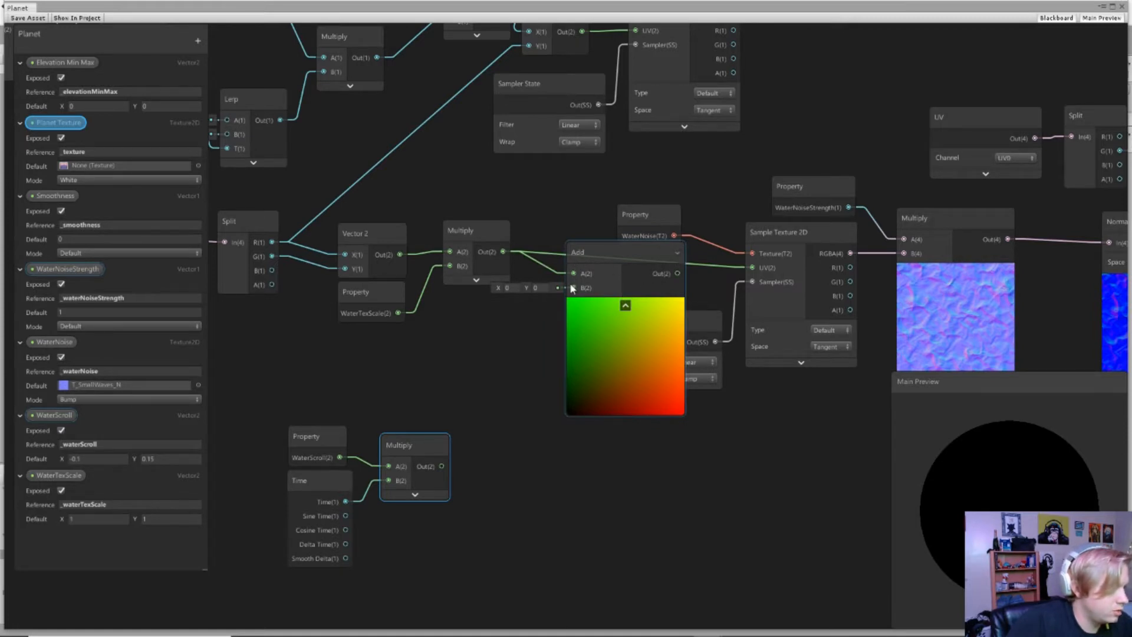
drag(572, 287, 441, 466)
Step: Collapse the Add node's preview, place it beside the scaled UV Multiply and connect it to the water noise sampler's UV input
drag(611, 256, 587, 247)
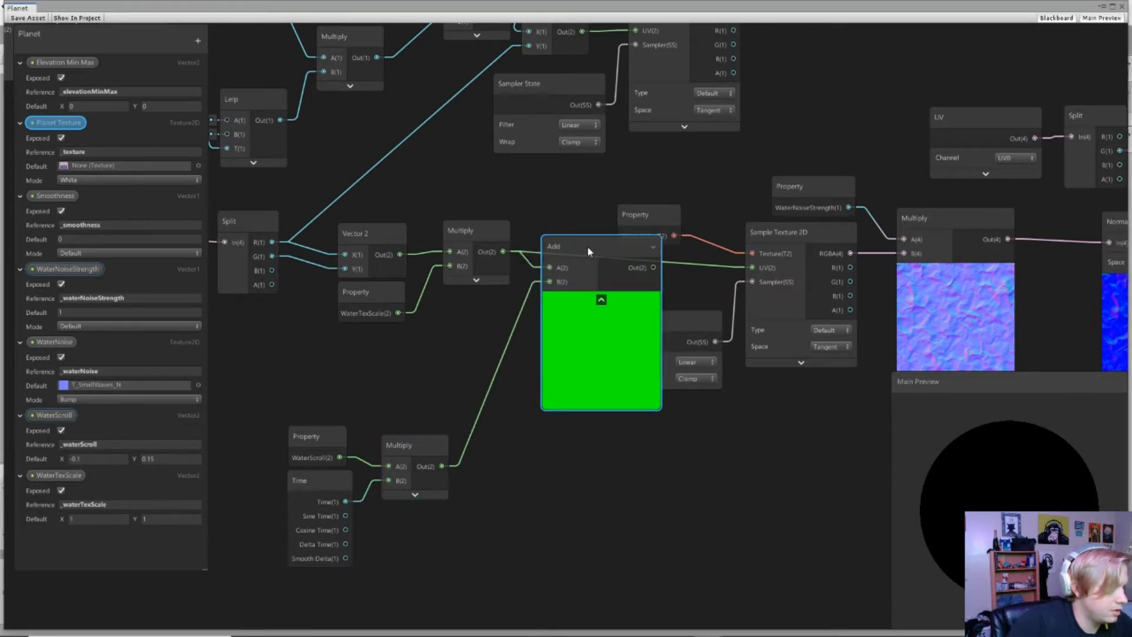
click(601, 300)
drag(569, 250, 564, 245)
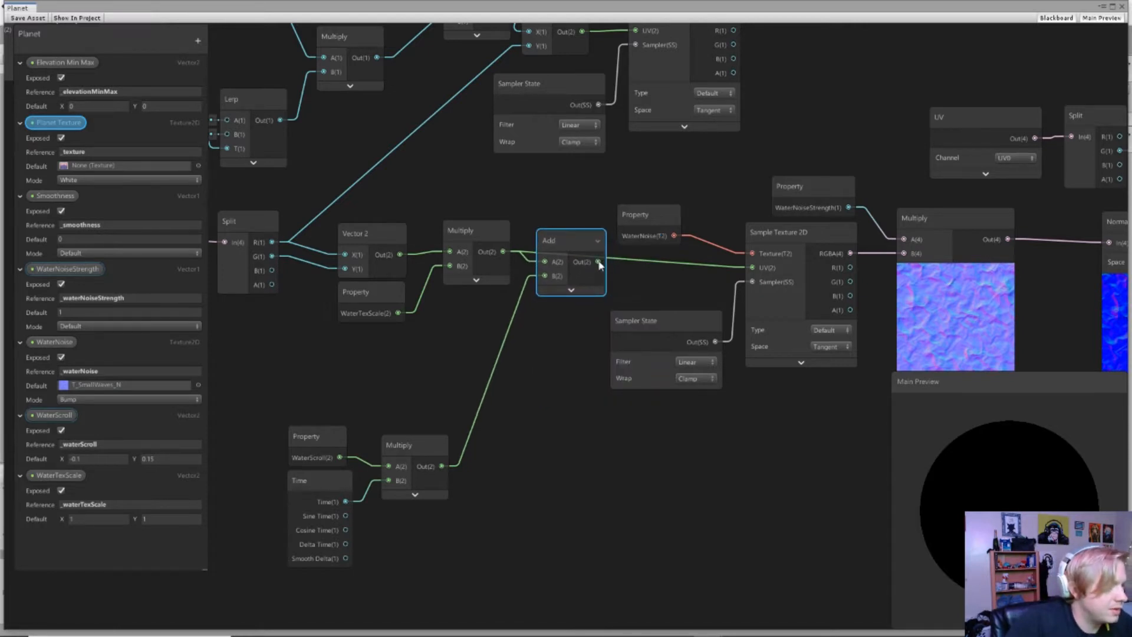
drag(740, 264, 751, 267)
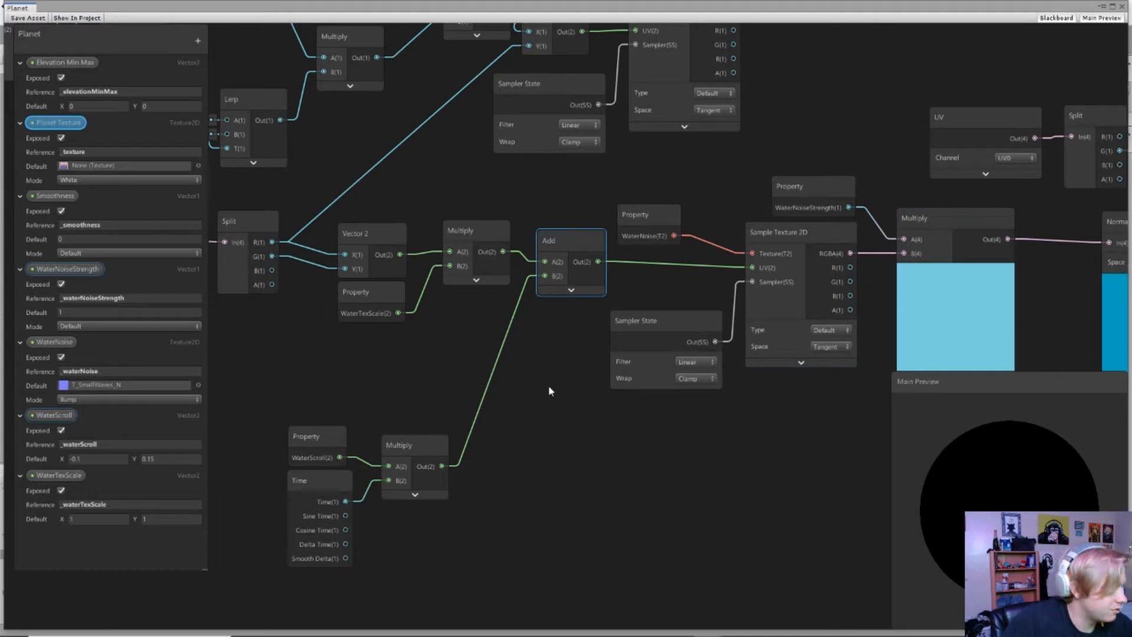
middle_drag(421, 409, 569, 408)
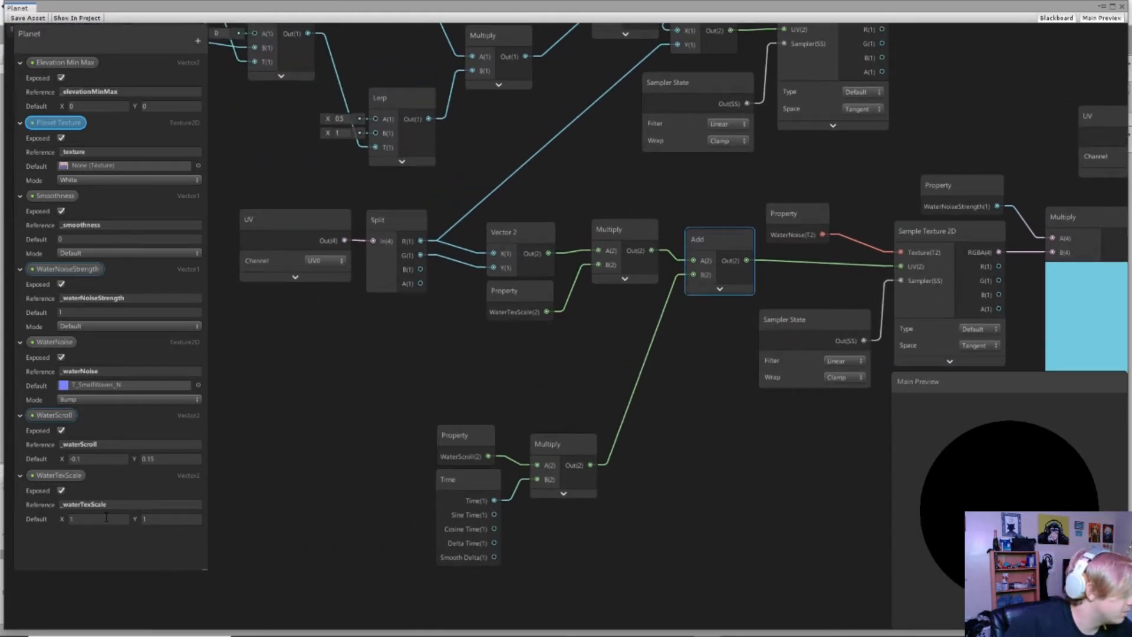
Step: Set the wrap mode of the water noise texture's Sampler State to Repeat
middle_drag(829, 336, 501, 331)
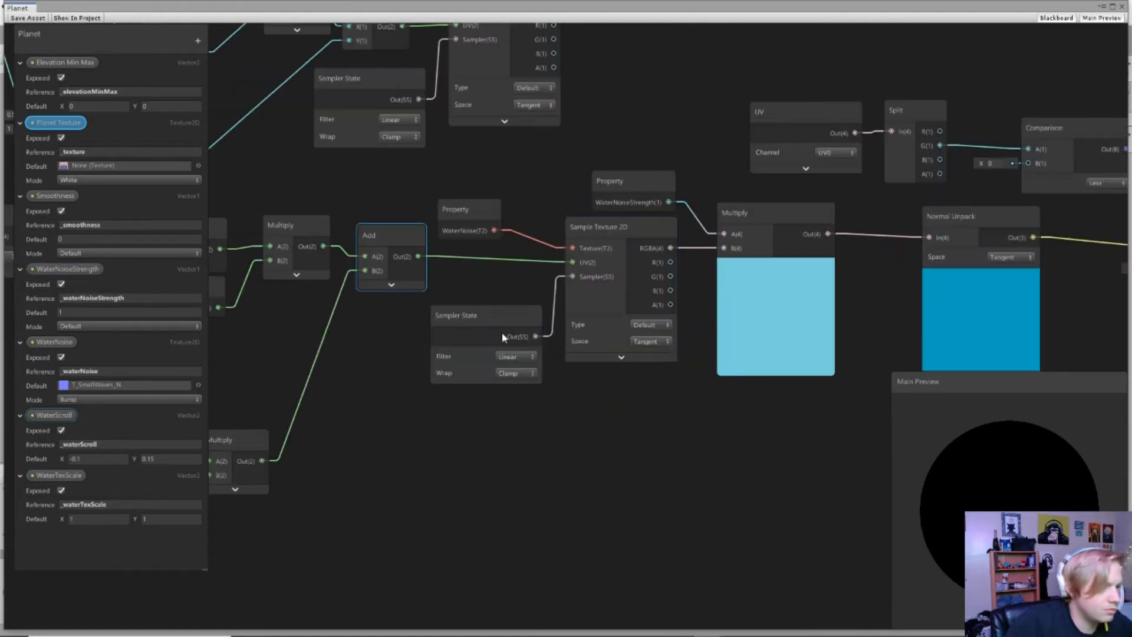
middle_drag(640, 340, 630, 343)
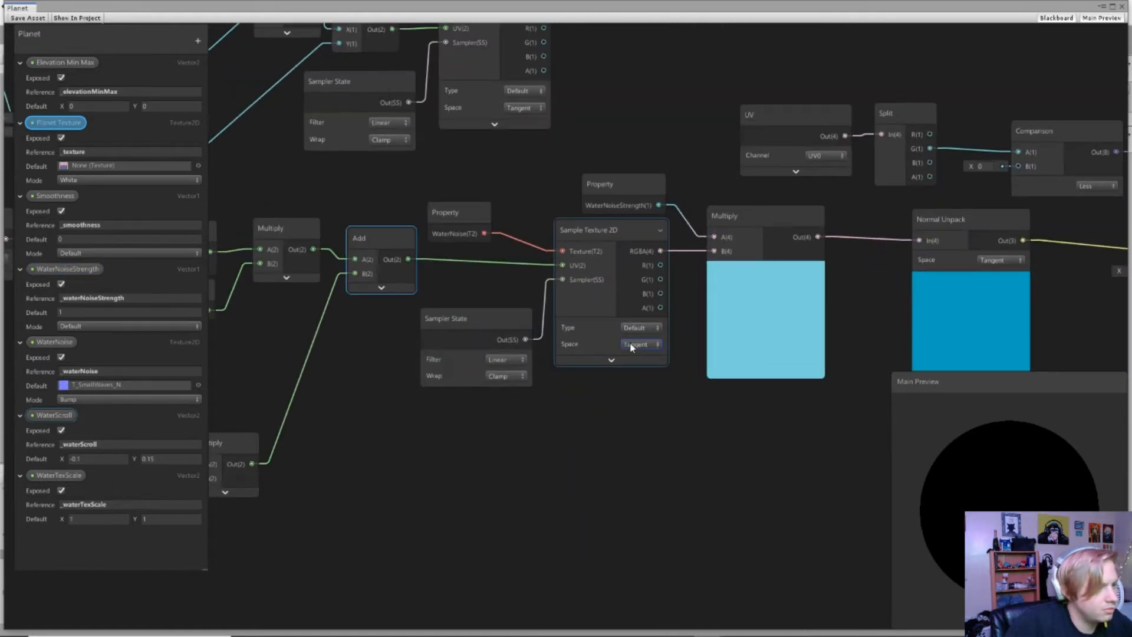
click(505, 376)
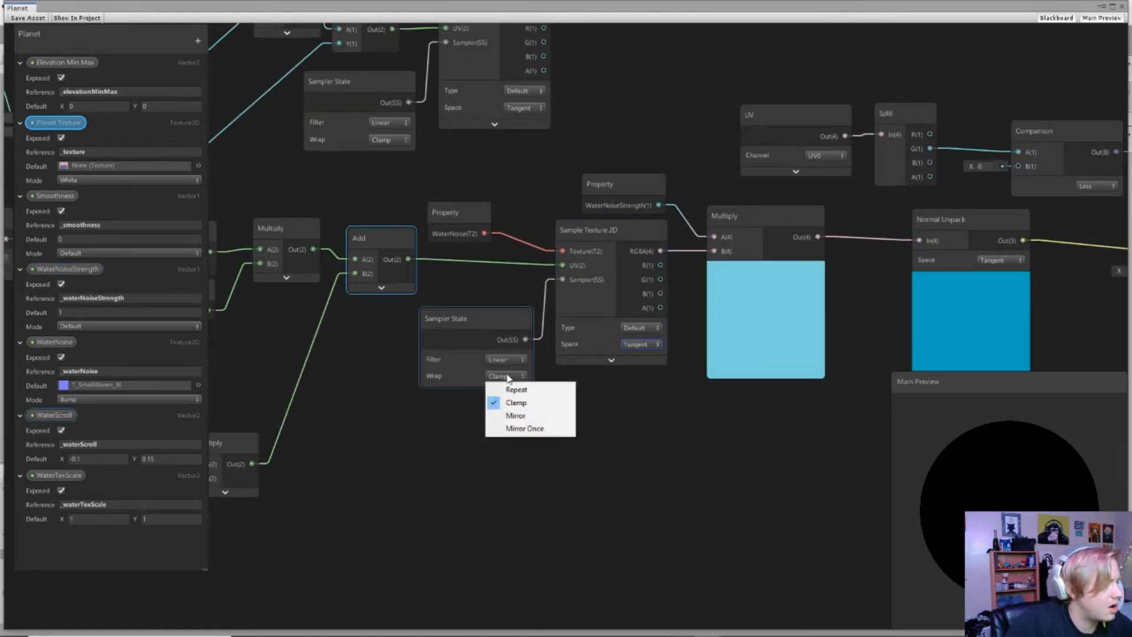
click(451, 386)
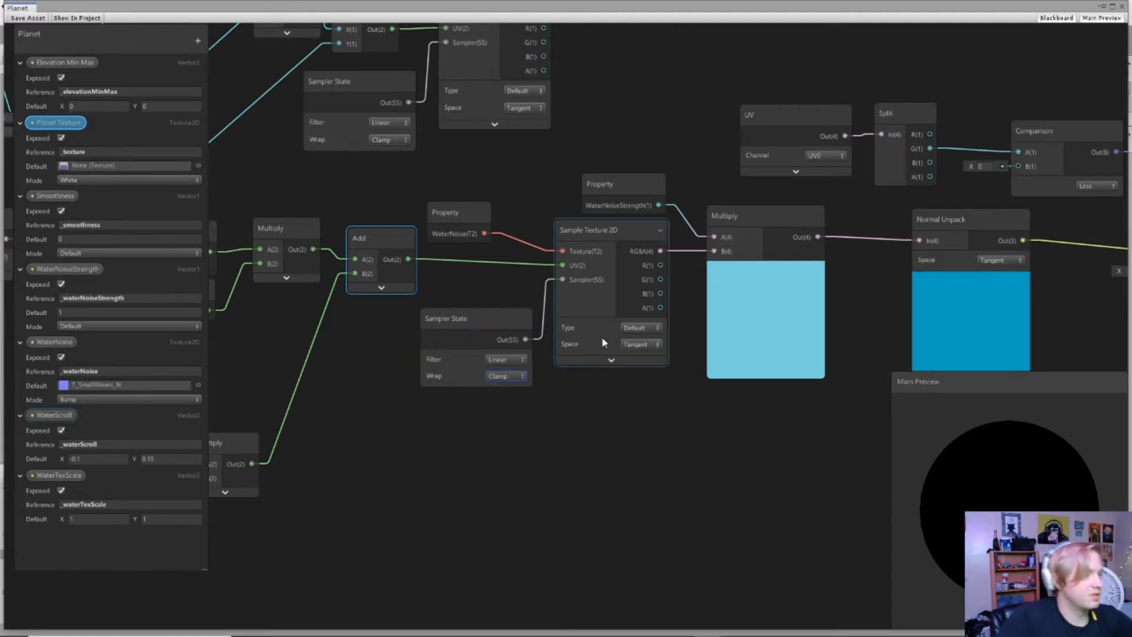
click(522, 376)
click(521, 391)
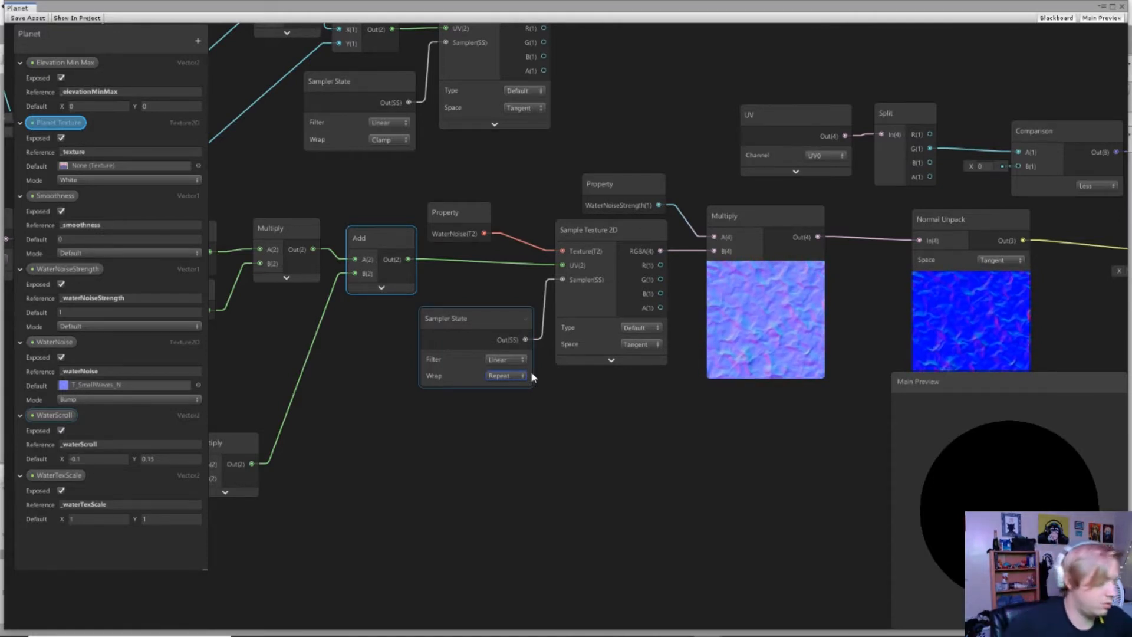
Step: Save the Planet shader graph, move its window away and check the water surface on the planet in the scene
scroll(866, 332, down, 5)
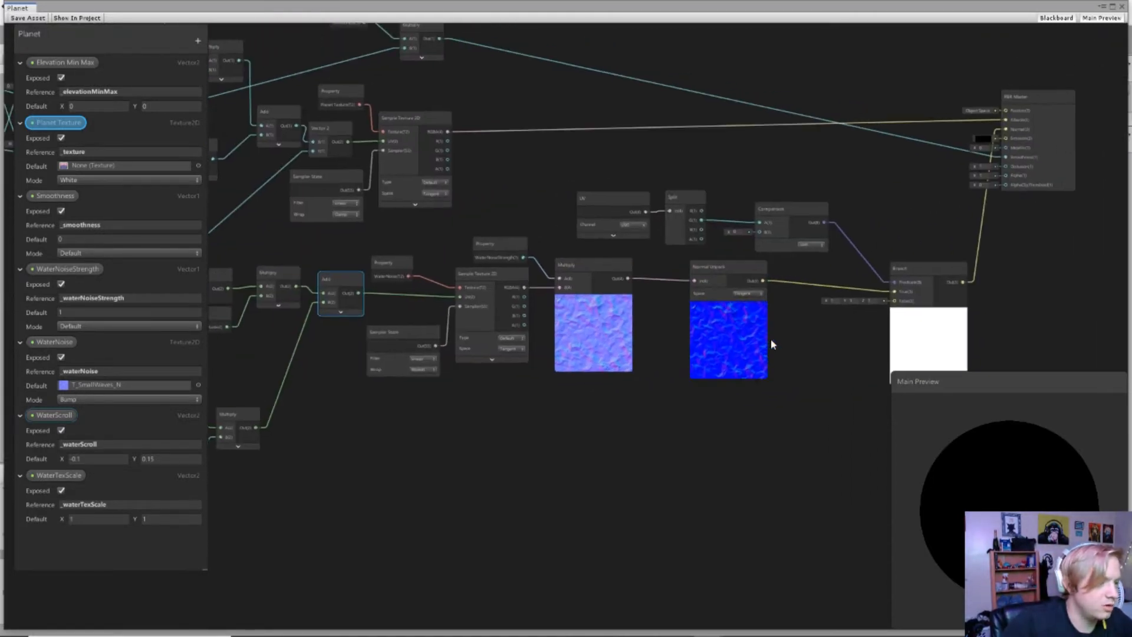
click(27, 18)
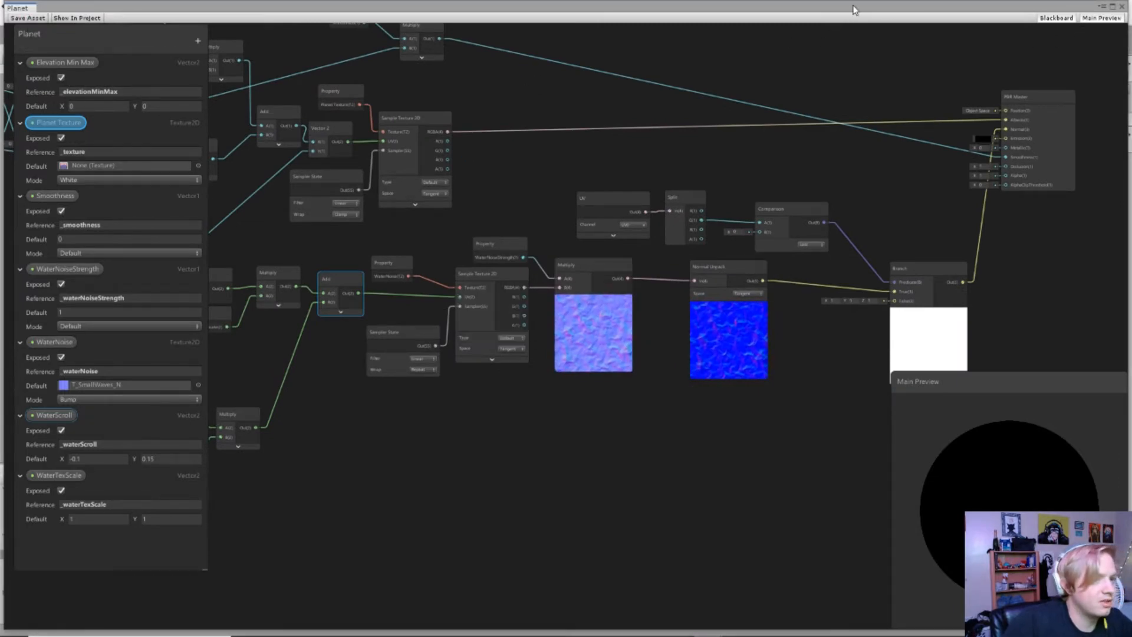
drag(843, 8, 1131, 24)
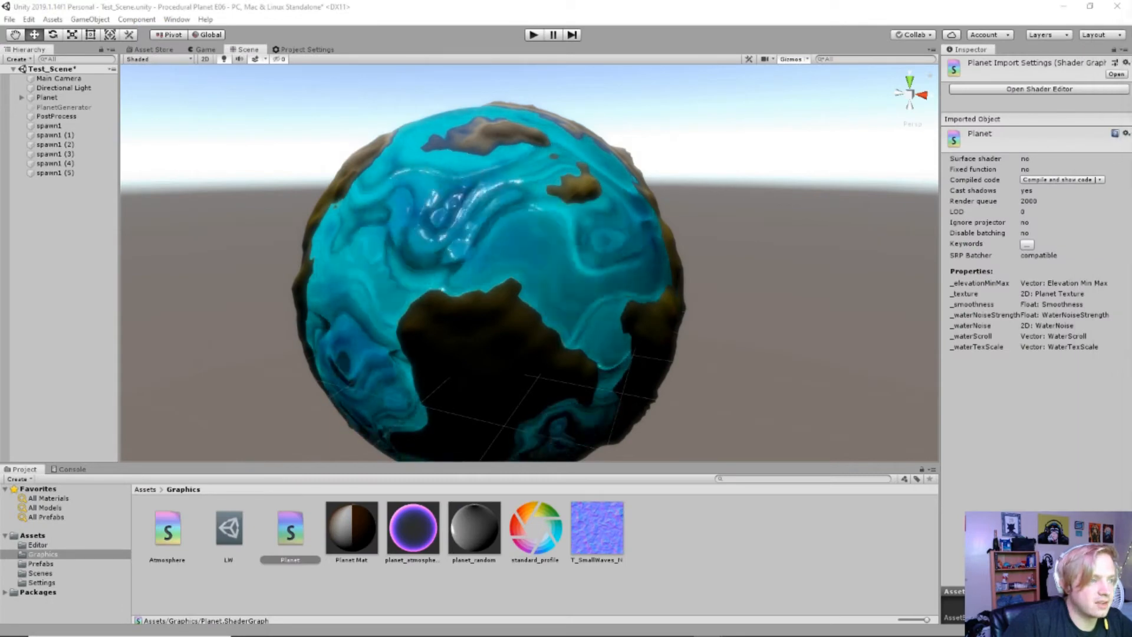
scroll(615, 225, down, 1)
scroll(615, 225, down, 3)
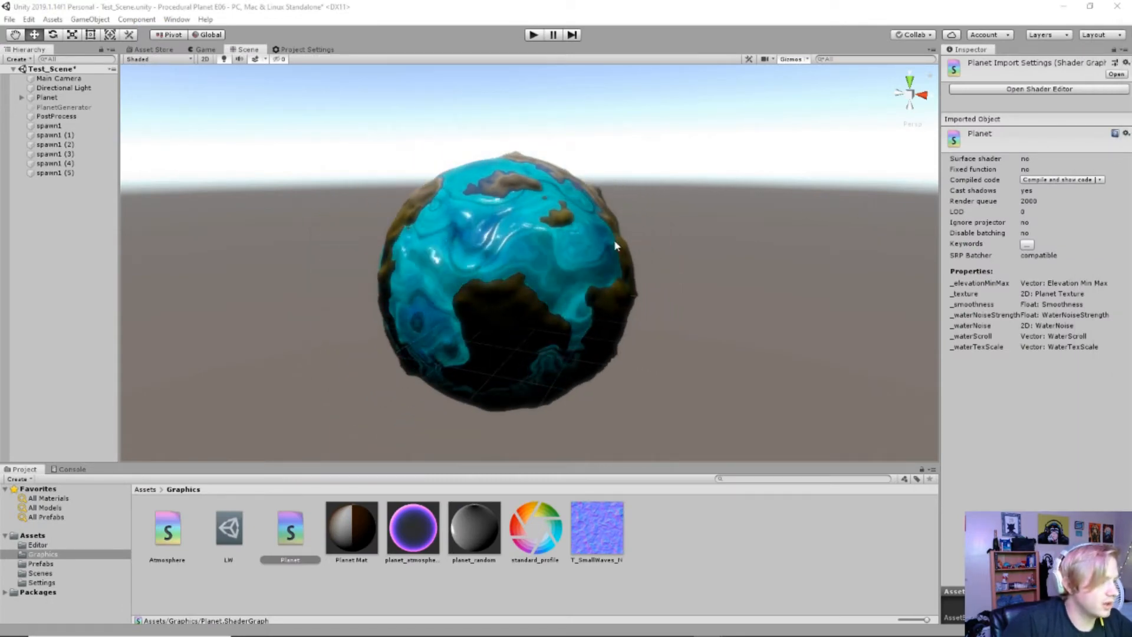
scroll(614, 245, up, 1)
scroll(615, 249, up, 1)
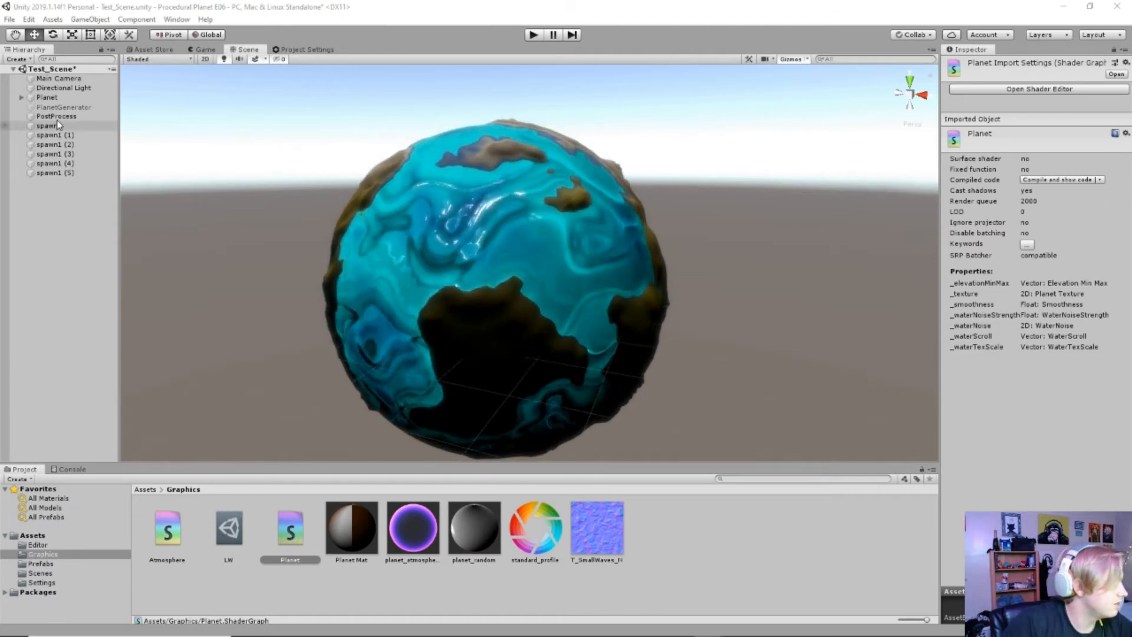
Step: In Planet Mat, set Smoothness to 0.81, WaterNoiseStrength to 0.97 and WaterTexScale to 12 in X and Y
click(62, 100)
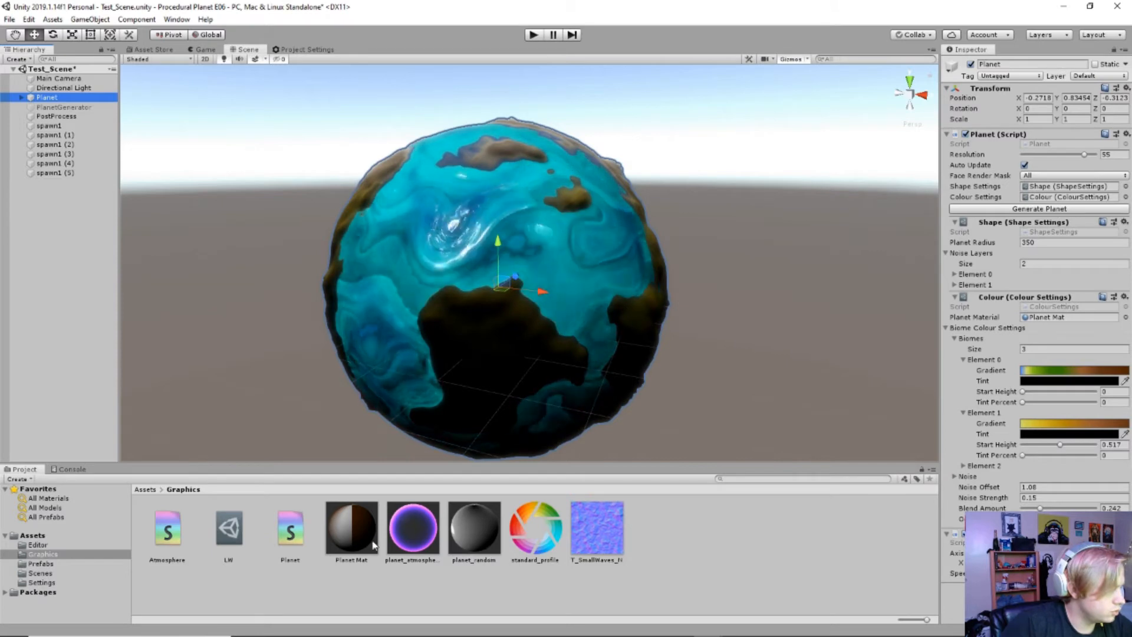
click(352, 529)
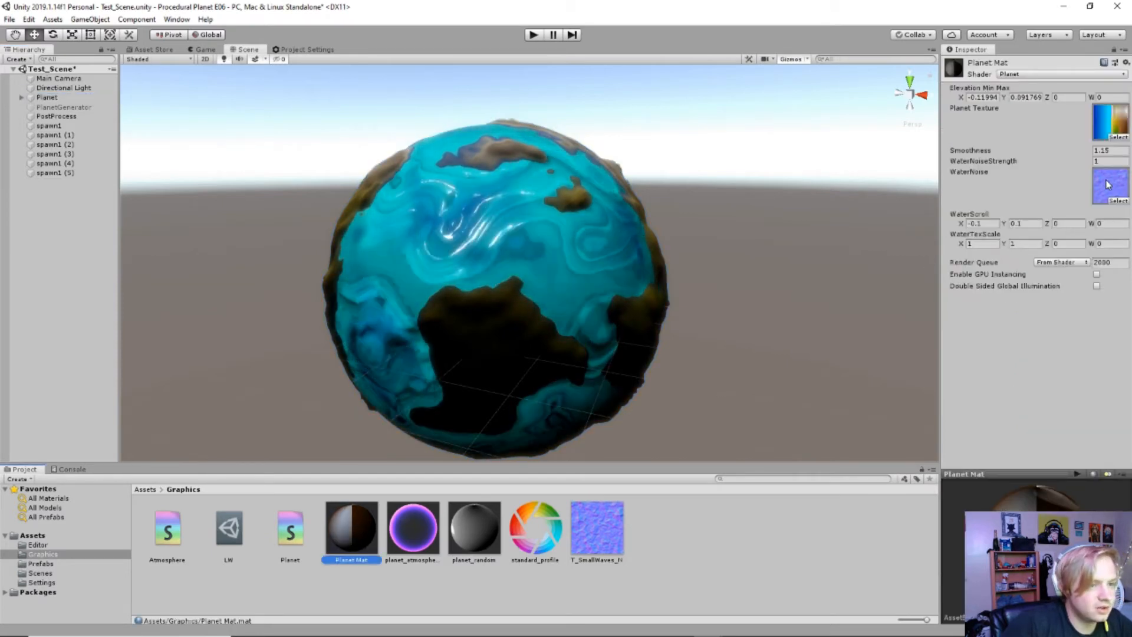
drag(1063, 152, 1018, 166)
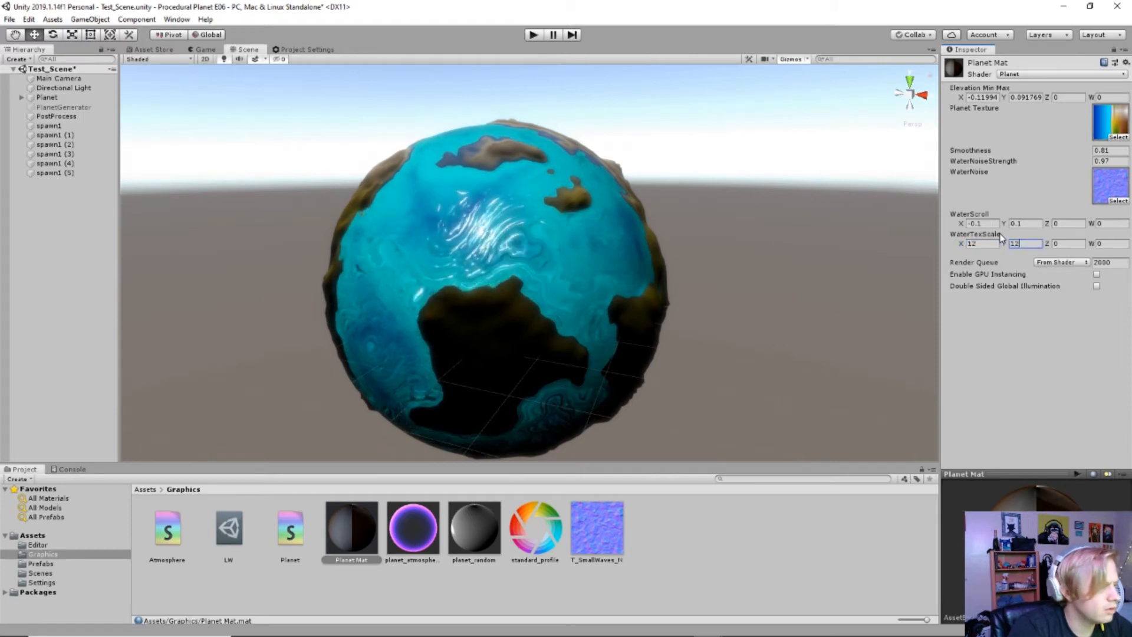
Step: Change the T_SmallWaves_N texture type to Normal map and apply the import settings
click(615, 517)
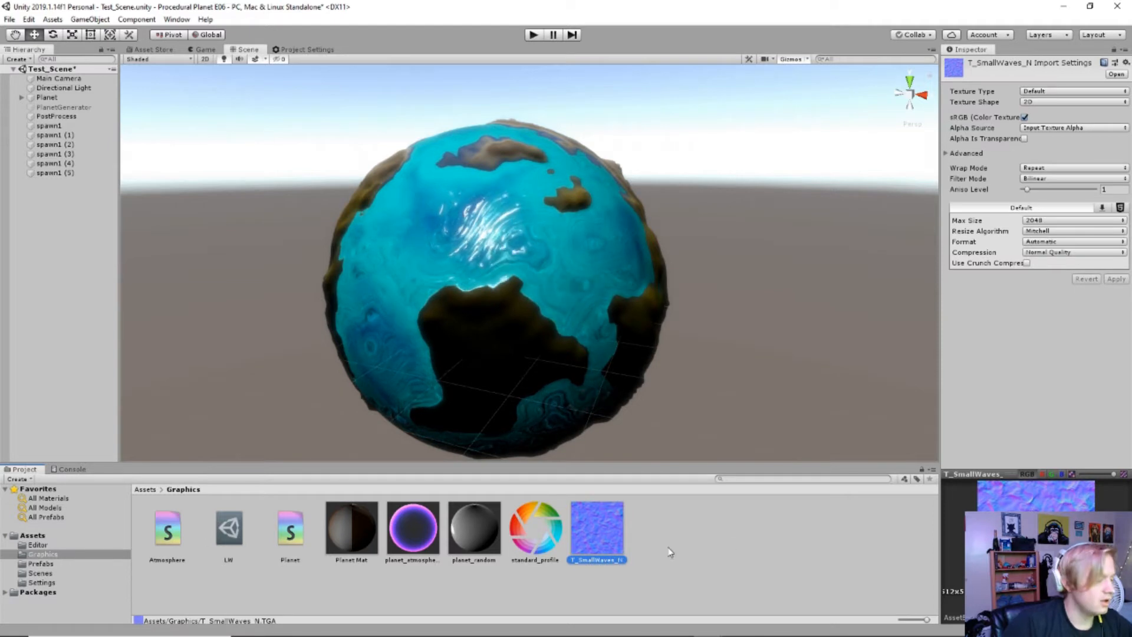
click(1061, 91)
click(1058, 120)
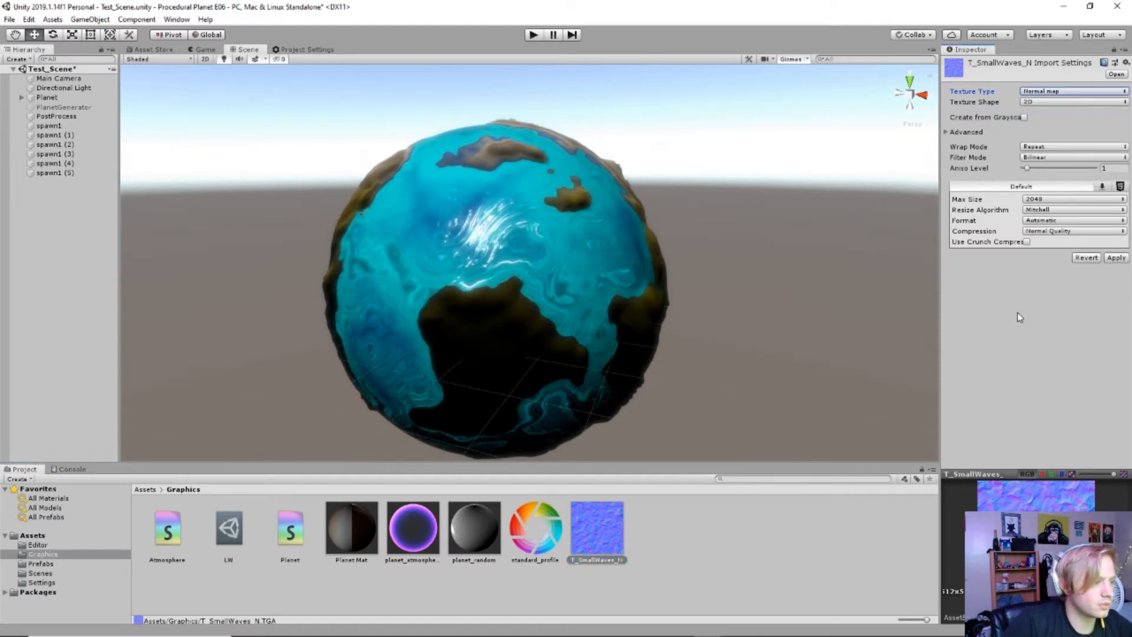
click(1116, 258)
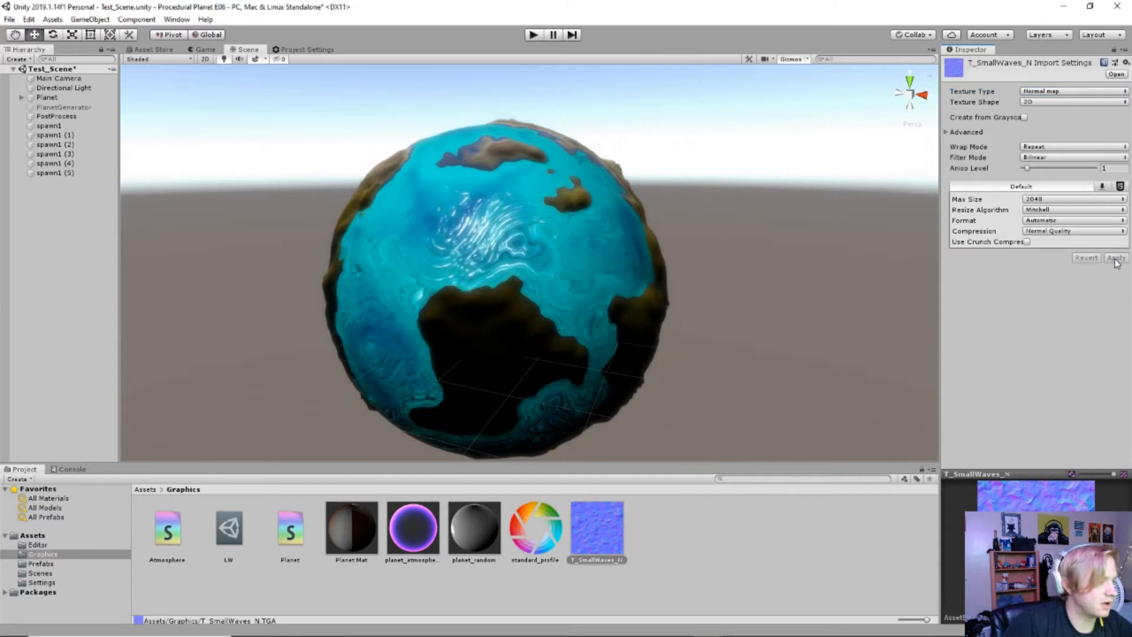
Step: Examine the animated water on the planet from several distances and angles, and check the noise preview in the shader graph
scroll(682, 355, down, 4)
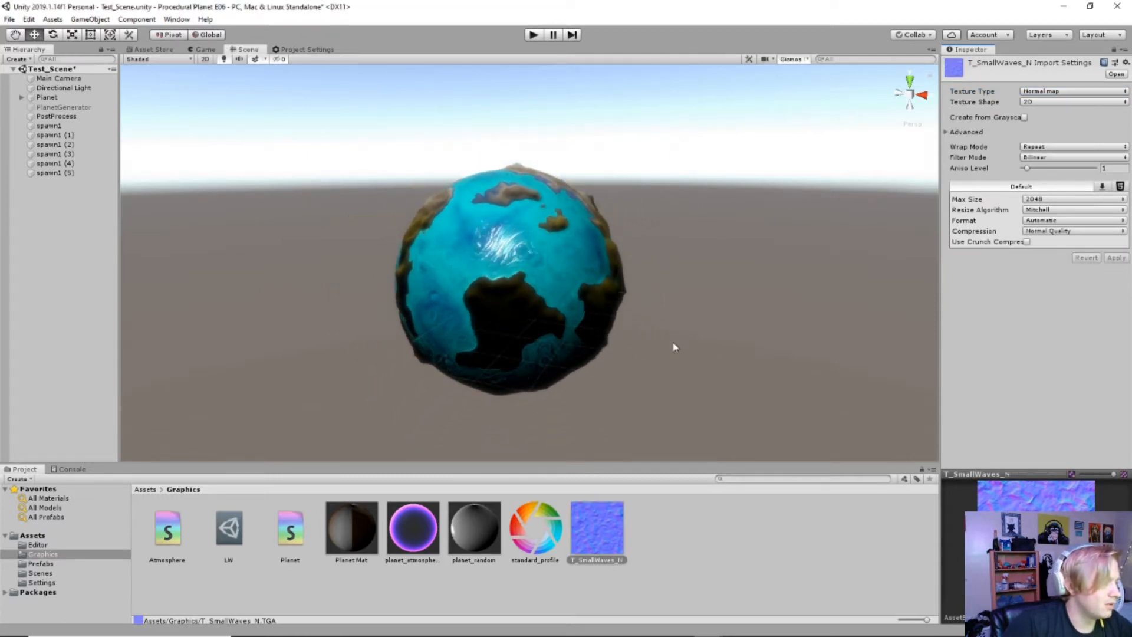
scroll(675, 347, up, 6)
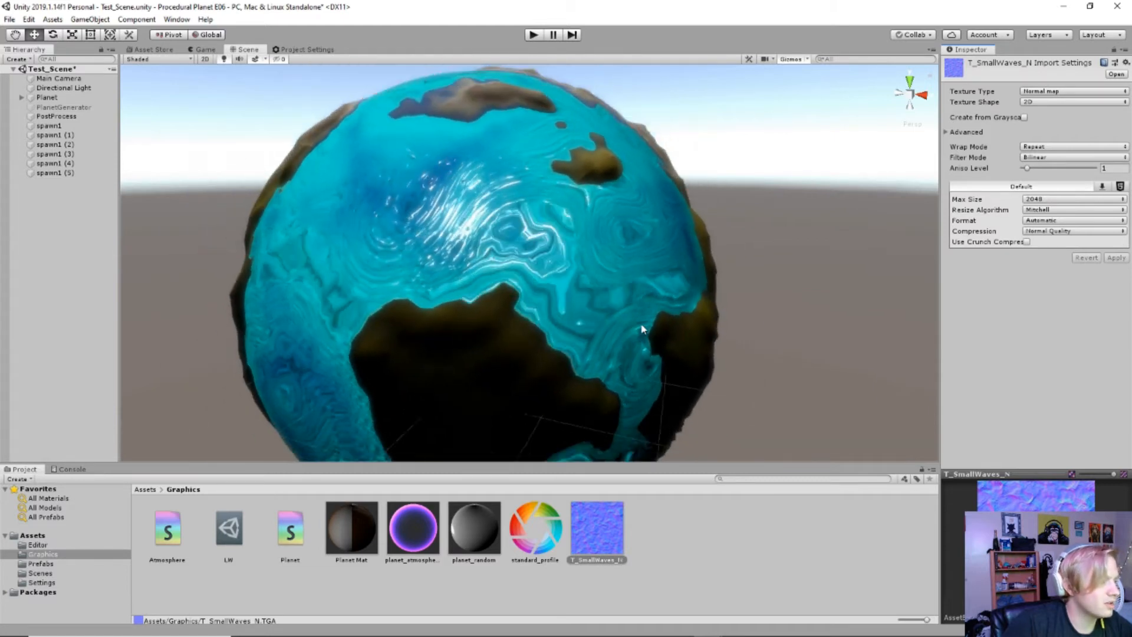
scroll(641, 329, down, 5)
middle_drag(665, 306, 707, 300)
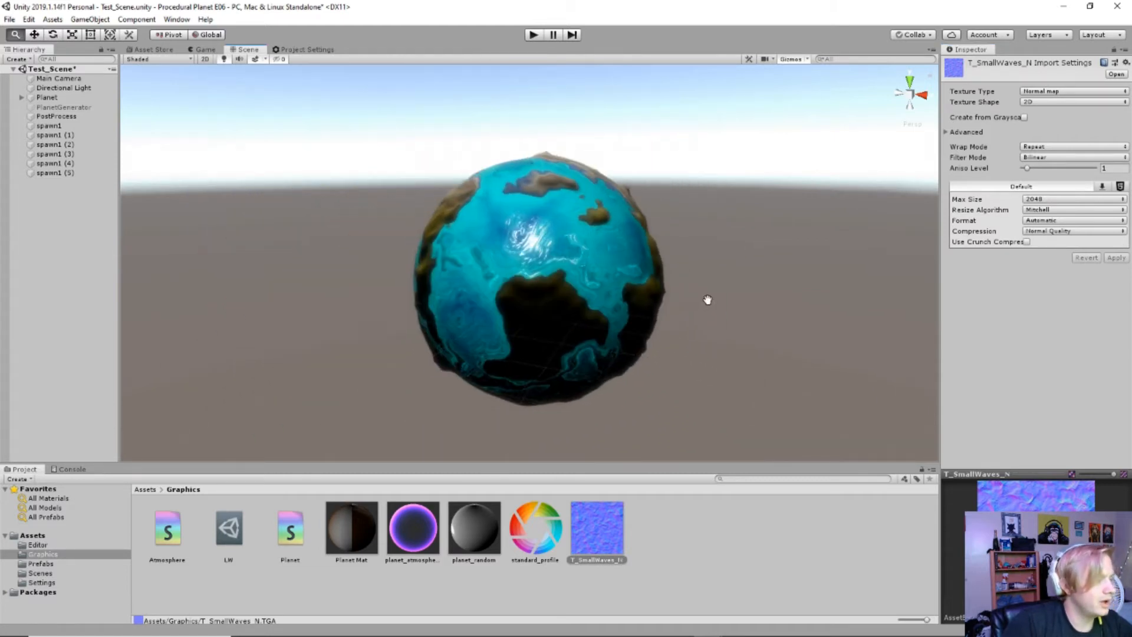
scroll(684, 306, up, 2)
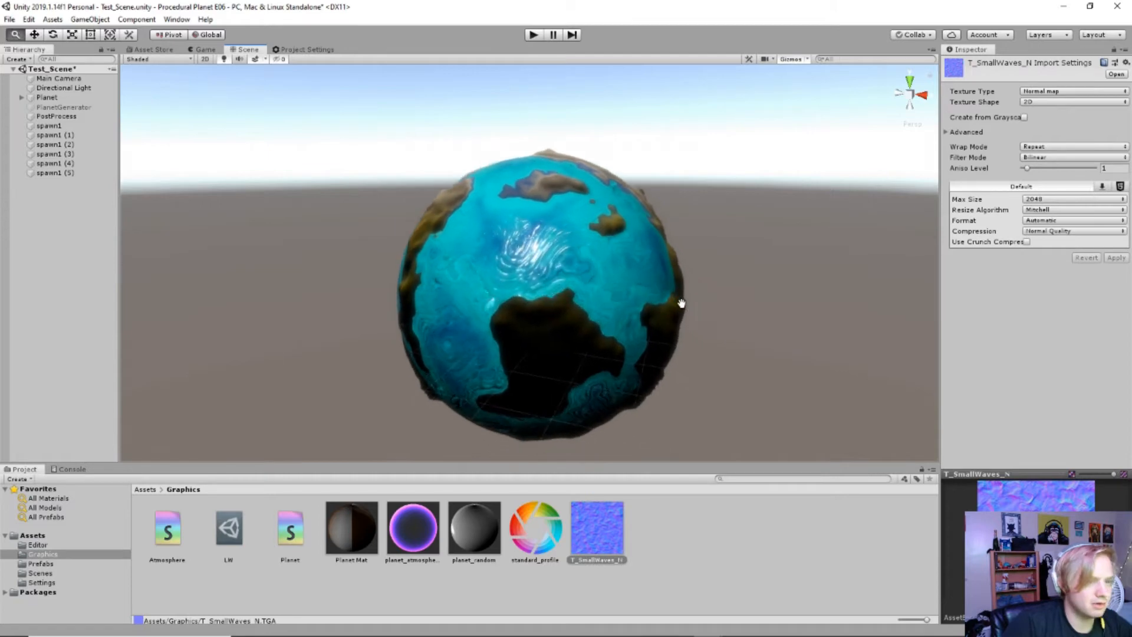
scroll(681, 303, up, 1)
drag(1131, 137, 467, 5)
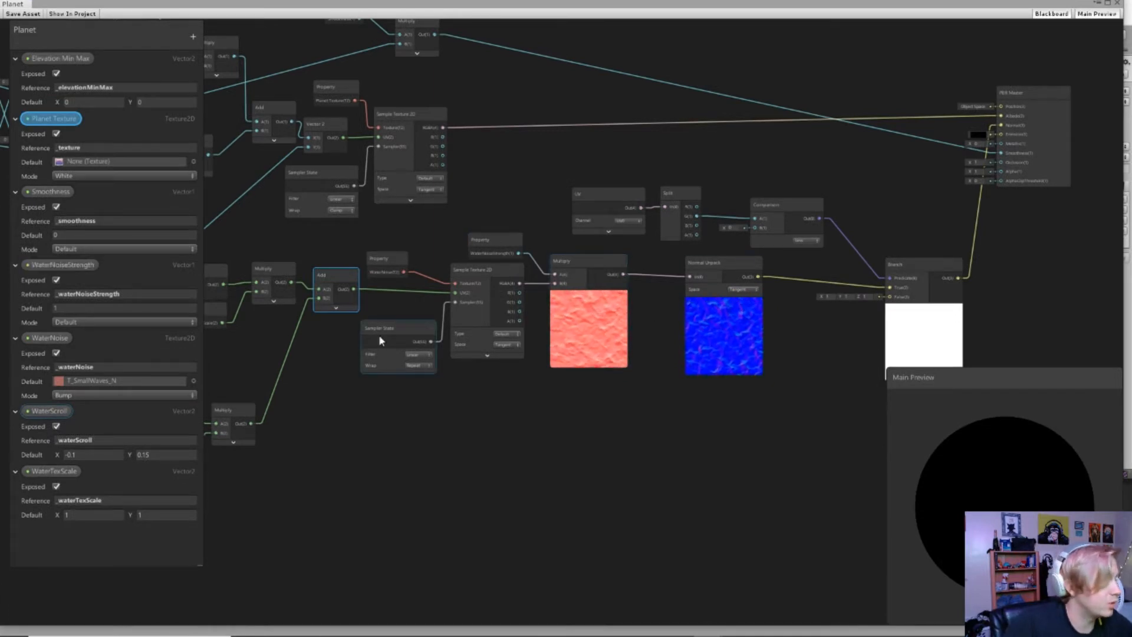
drag(105, 5, 1131, 15)
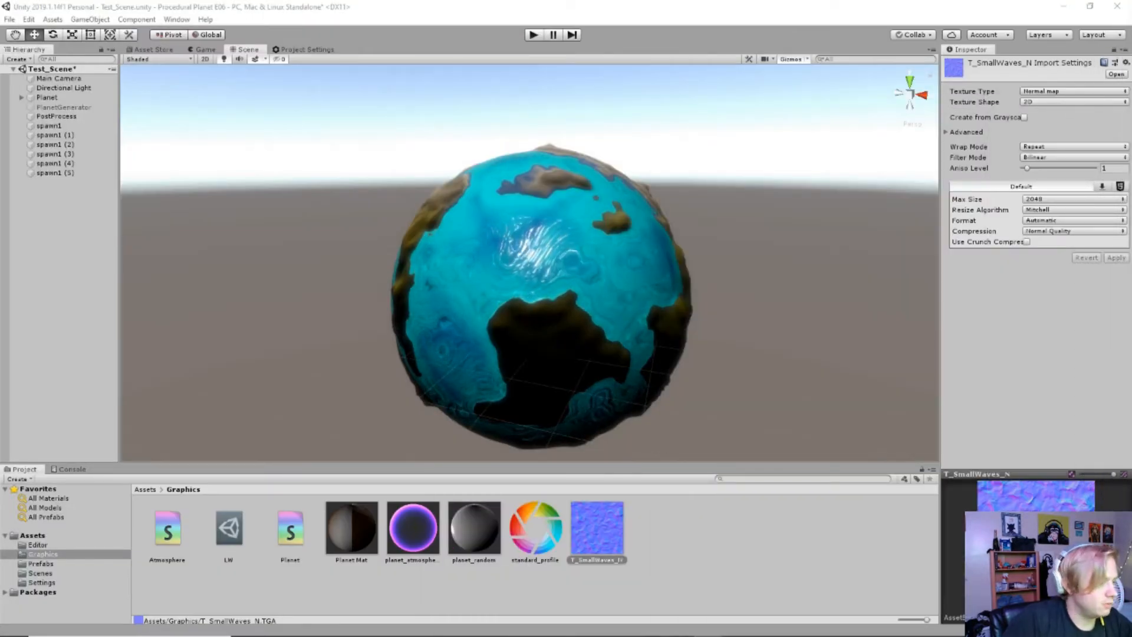
right_drag(697, 254, 711, 278)
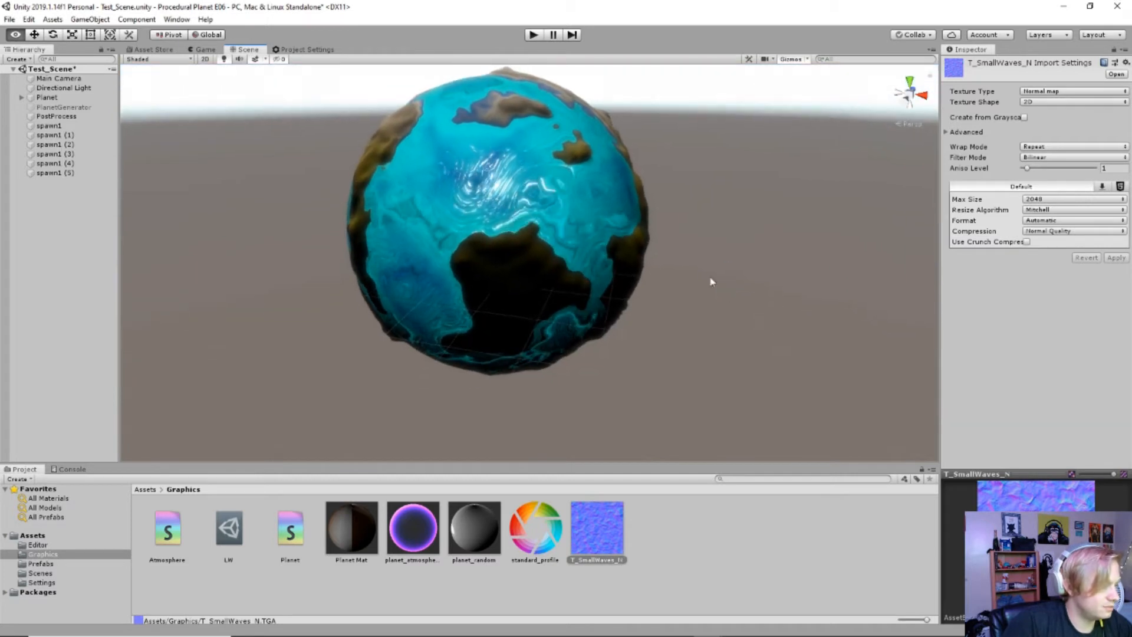
Step: Run the scene briefly to check the planet in the game view, and stop it
click(534, 36)
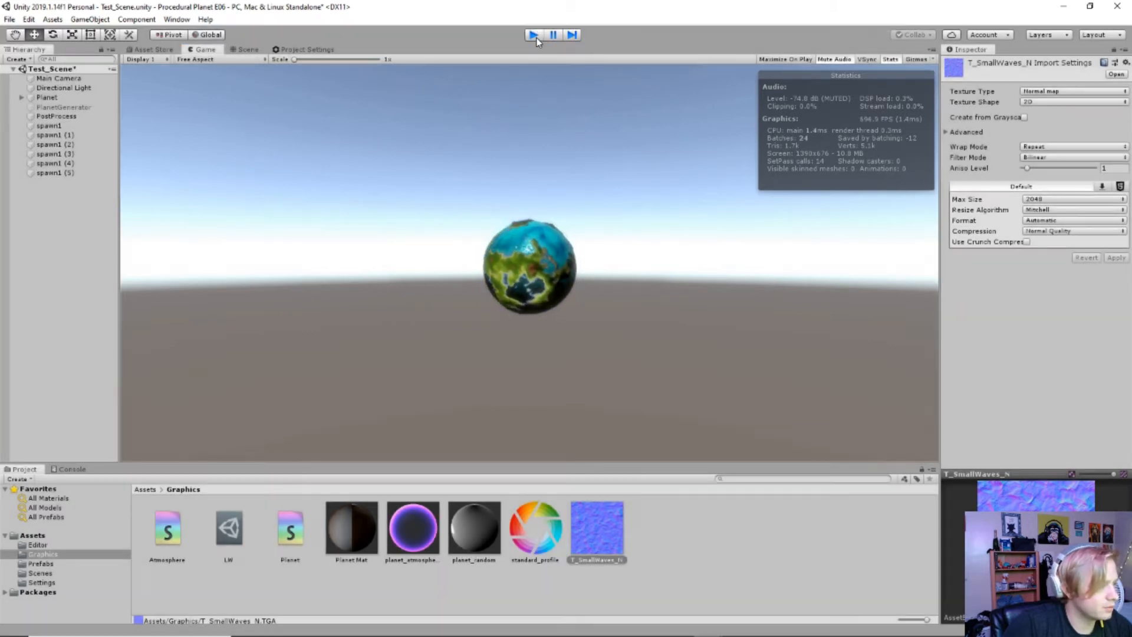
click(534, 35)
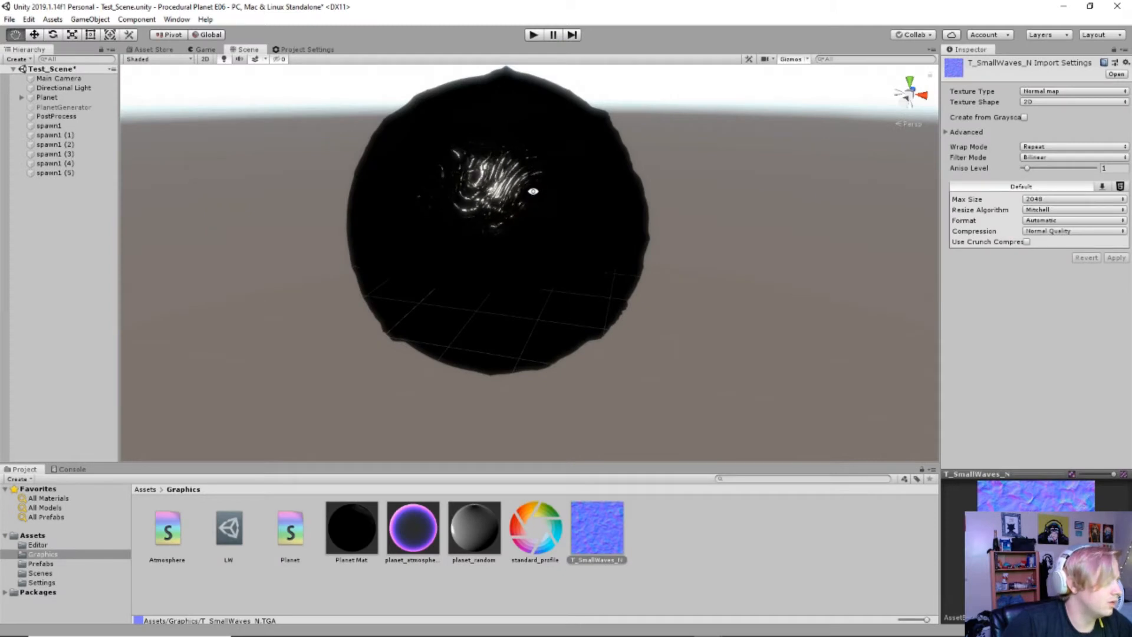
Step: Bring the Planet shader graph back into view and collapse the details of all its blackboard properties
key(alt+Tab)
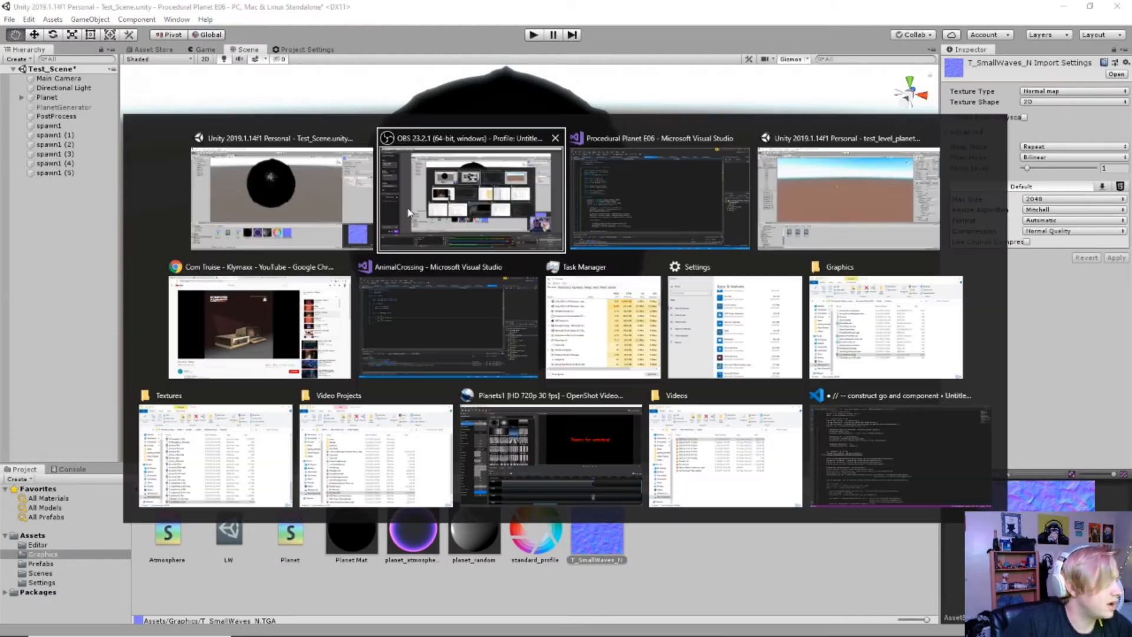
key(alt+Tab)
key(alt+shift+Tab)
key(alt+shift+Tab)
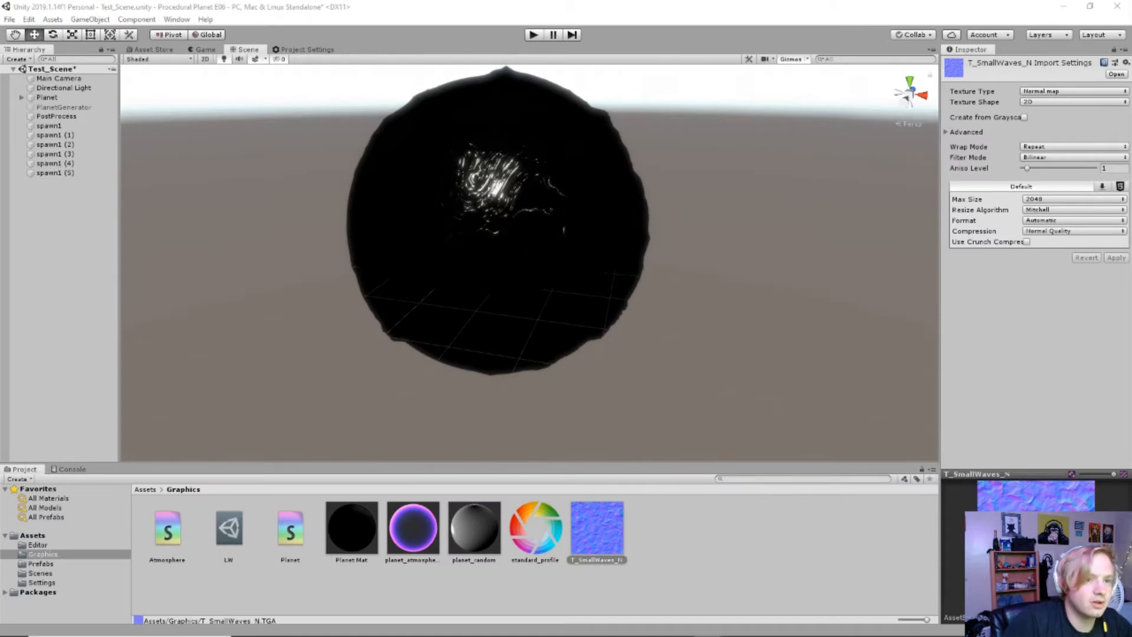
drag(1131, 47, 425, 44)
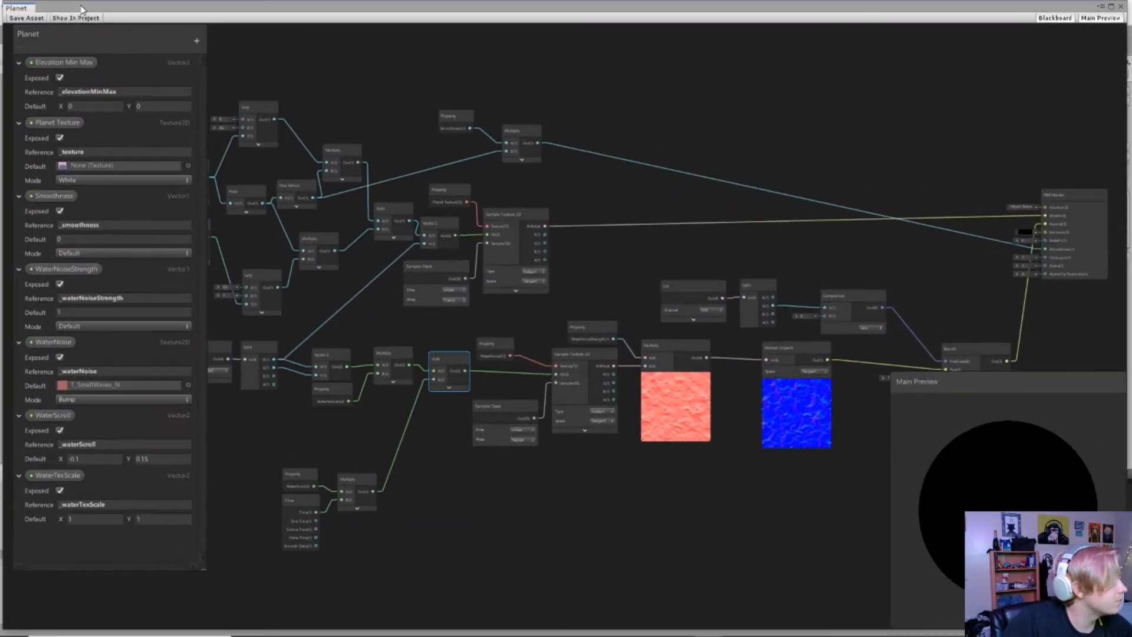
click(19, 416)
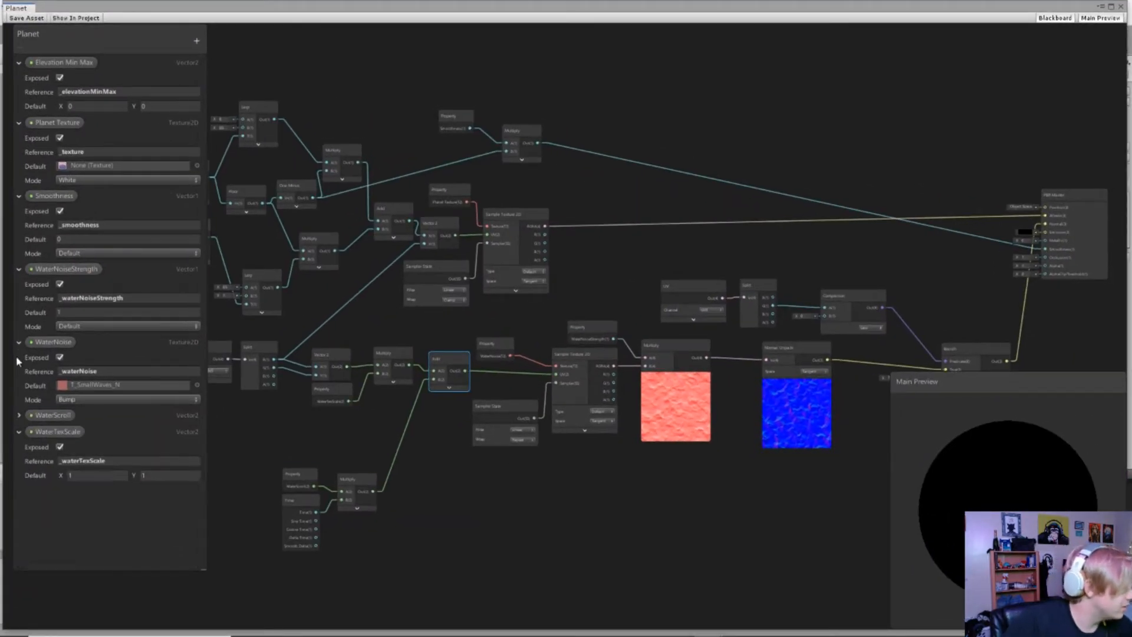
click(19, 342)
click(19, 196)
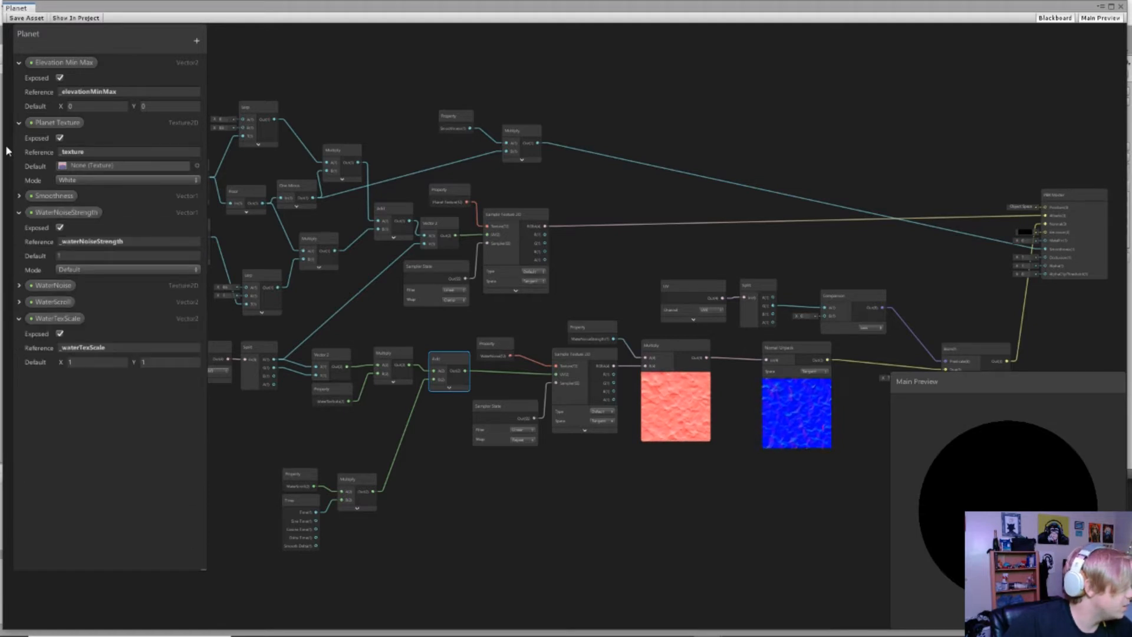
click(19, 123)
click(19, 62)
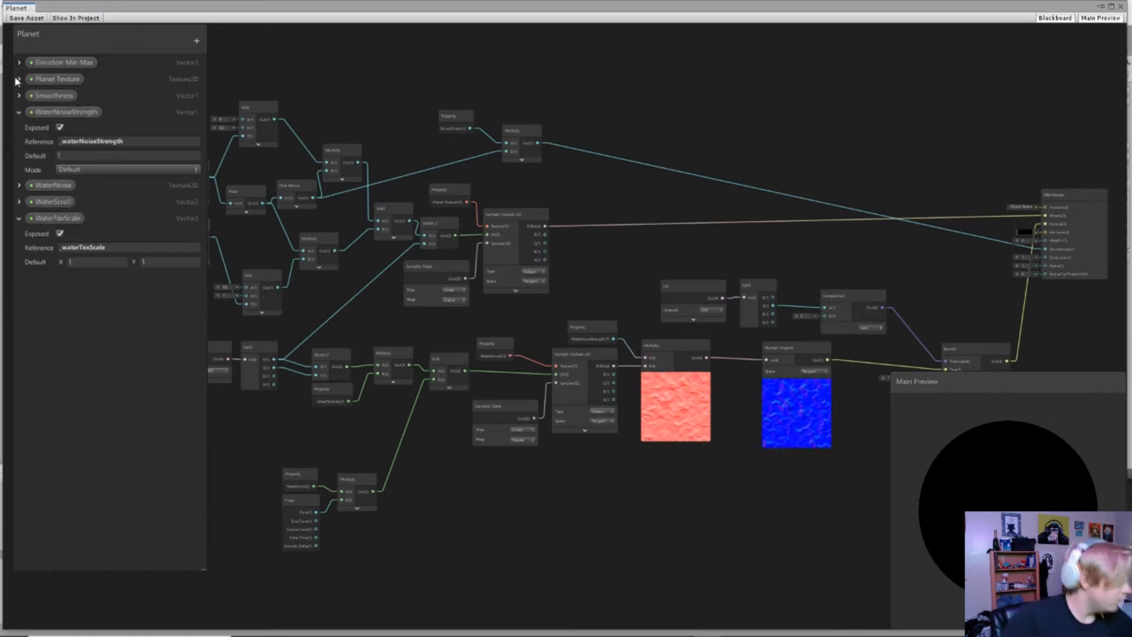
click(18, 112)
click(18, 162)
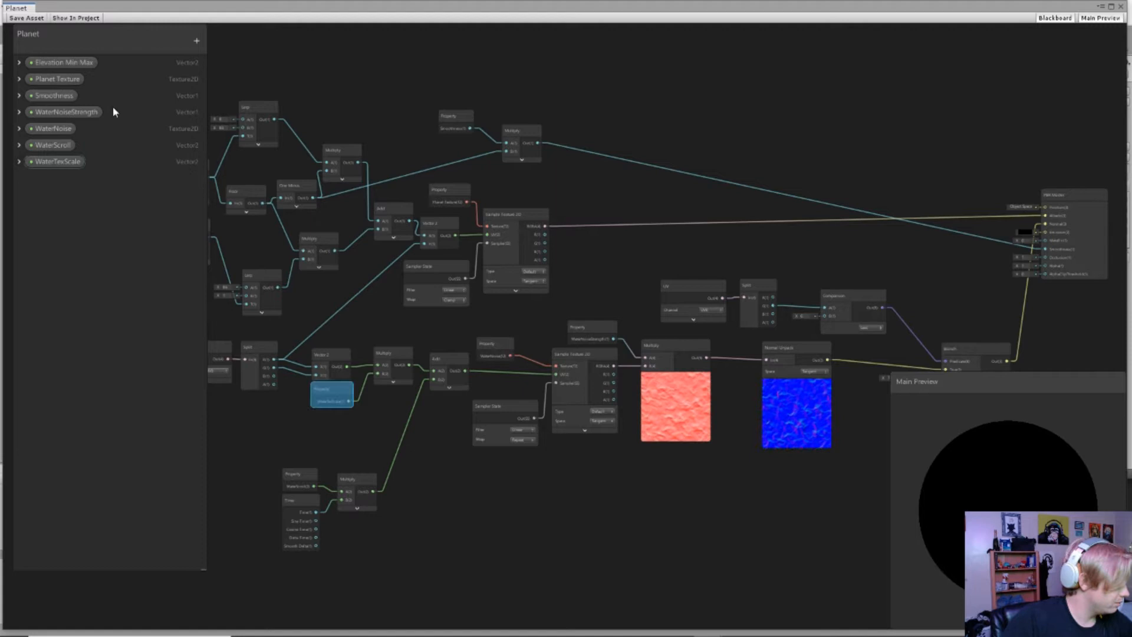
Step: Add a Texture2D property named TerrainNoise to the shader graph's blackboard
click(197, 41)
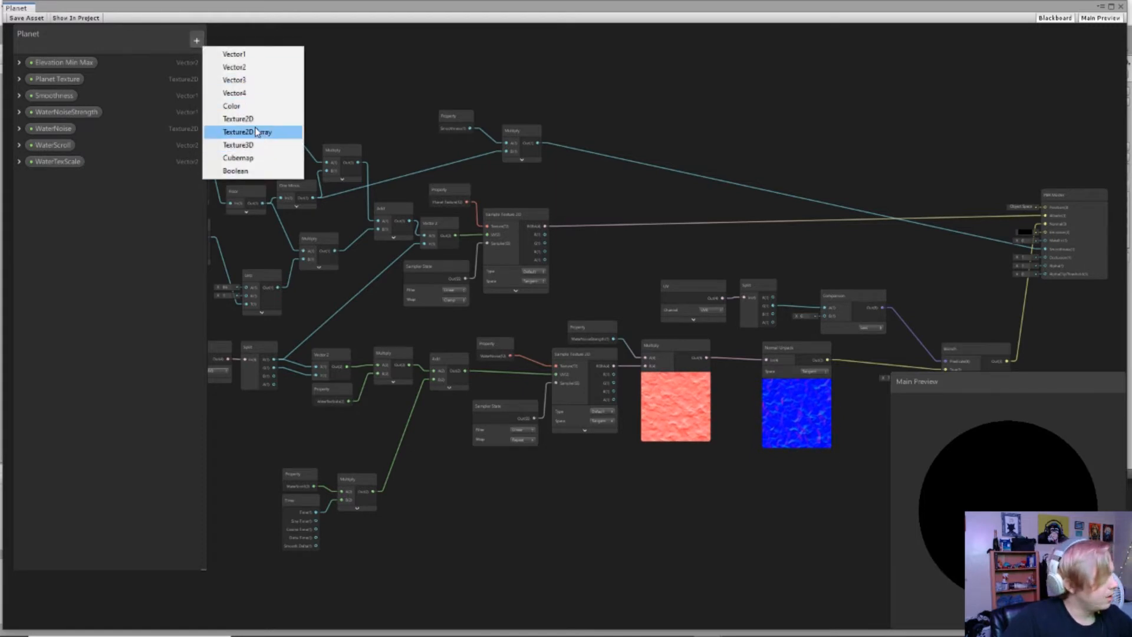
click(254, 122)
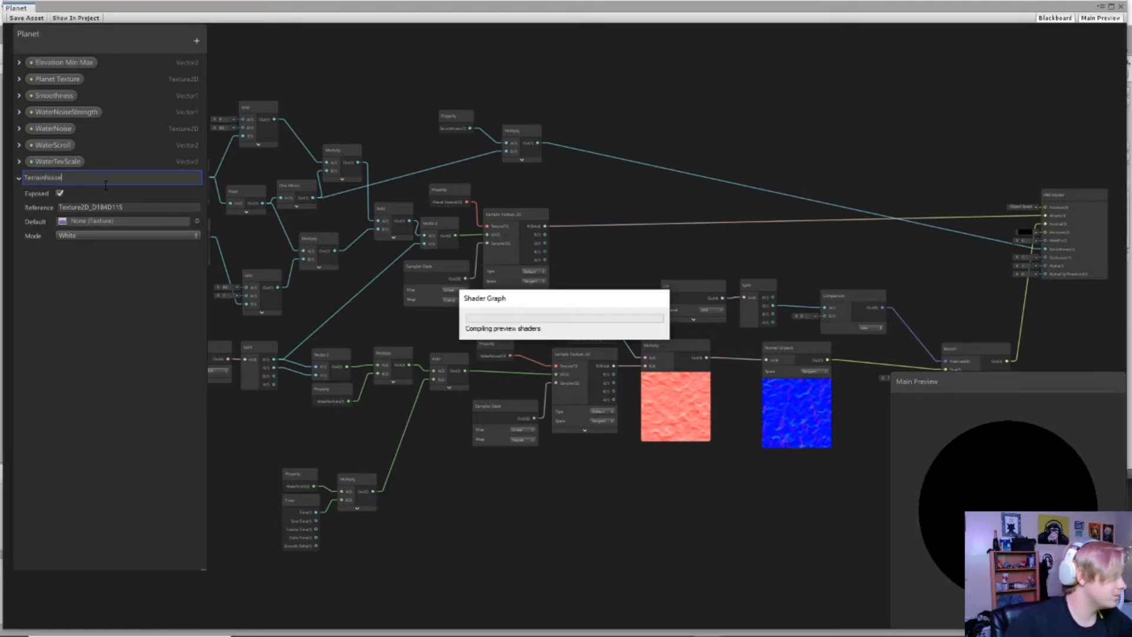
text(TerrainNoise)
Step: Add a Vector2 property named TerrainTexScale and a Vector1 property named TerrainNoiseStrength to the blackboard
click(197, 41)
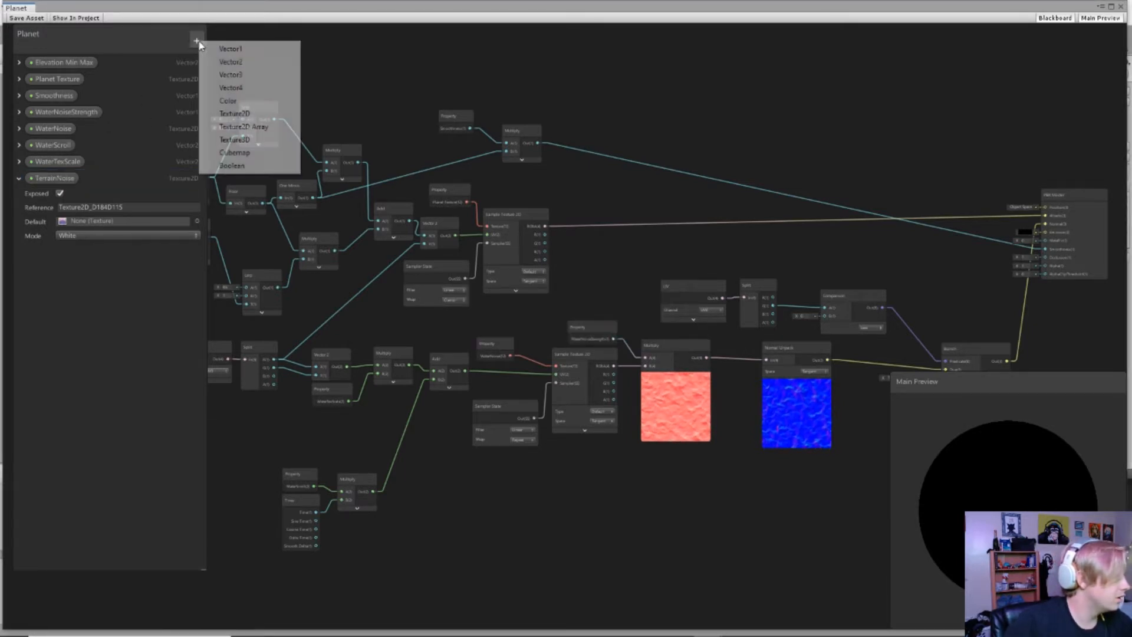
click(237, 64)
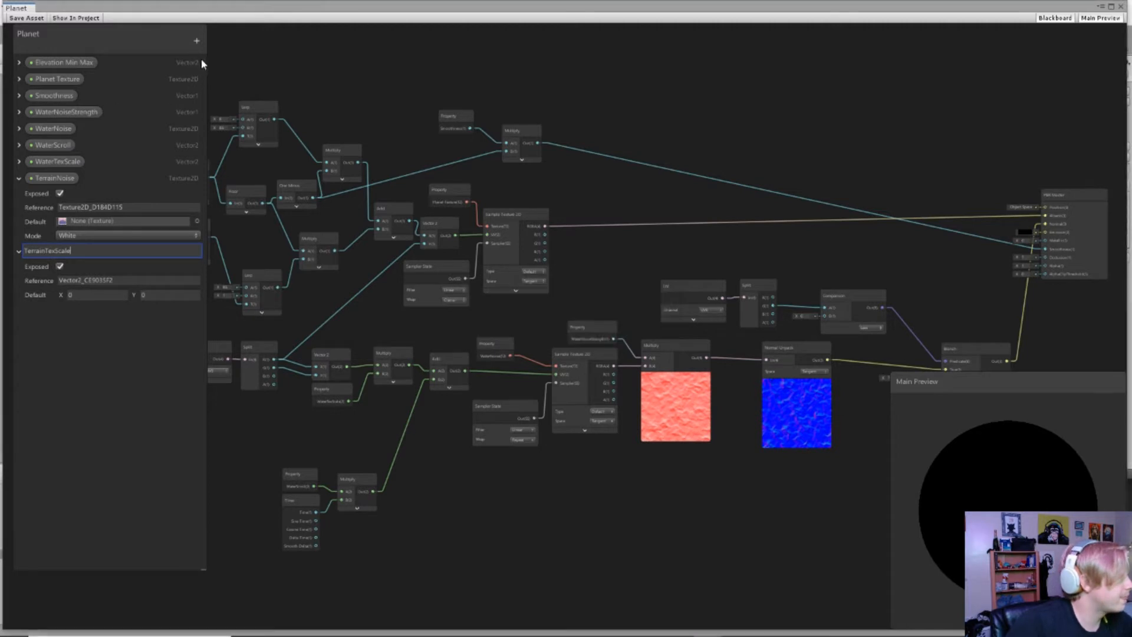
click(197, 41)
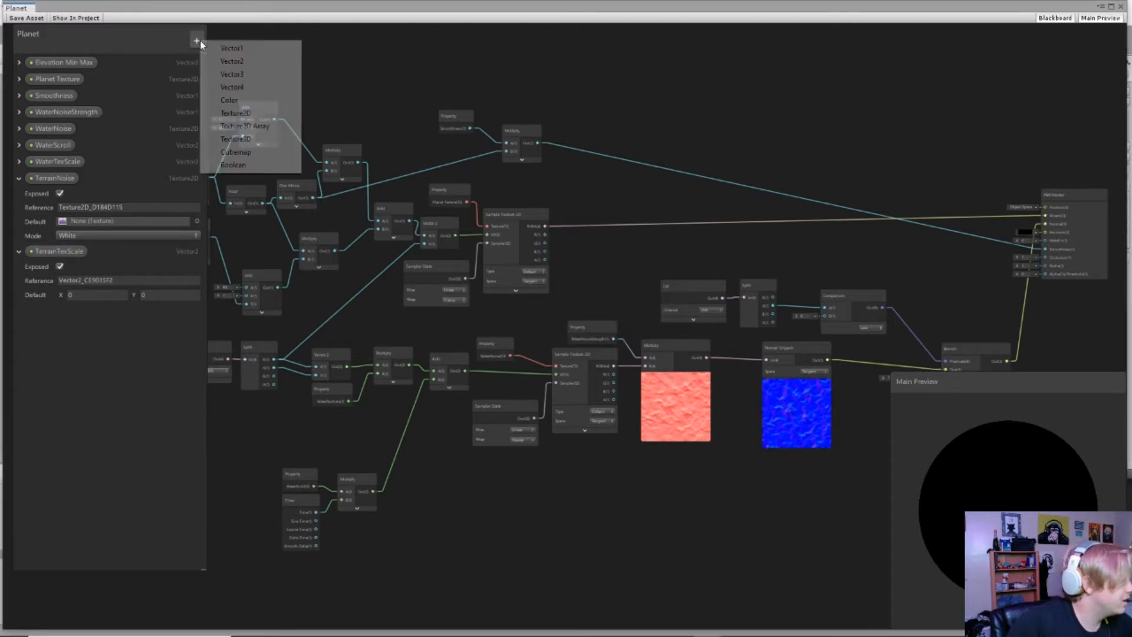
click(236, 46)
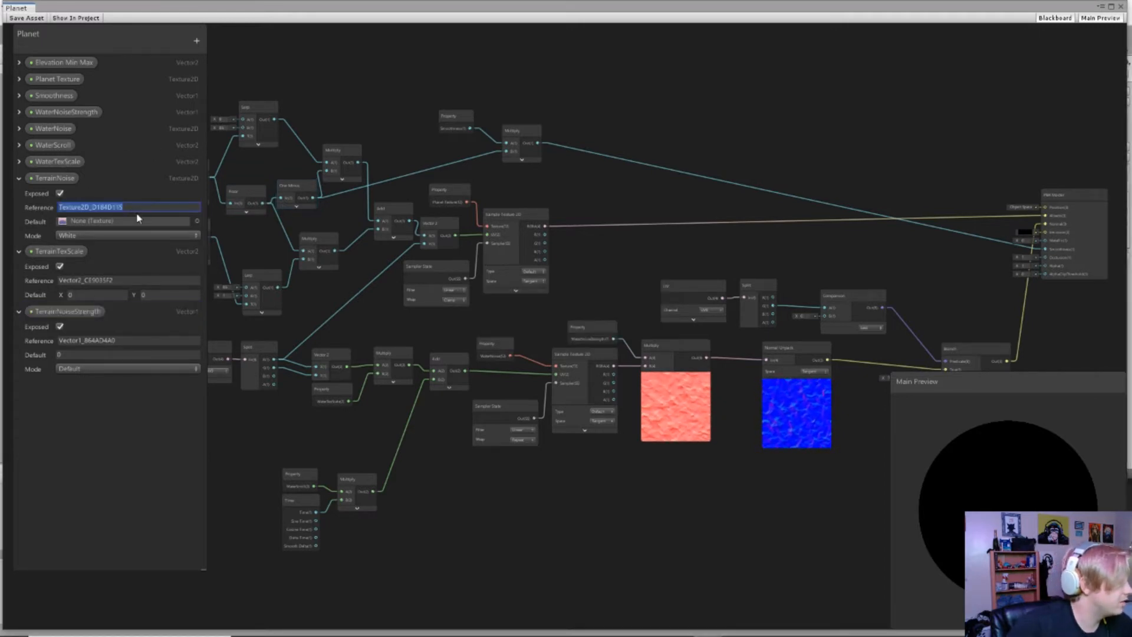
Step: Set the terrain properties' references to _terrainNoise, _terrainTexScale and _terrainNoiseStrength, and set TerrainNoise's mode to Bump
text(_terrainNoise)
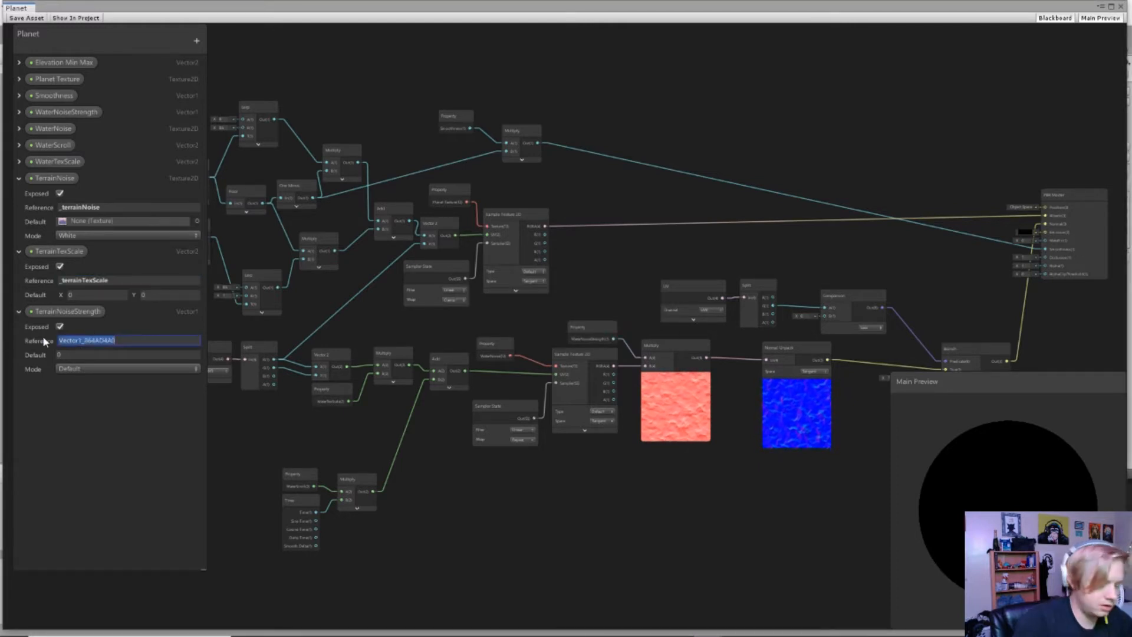
key(BackSpace)
text(_terrainNoiseStrength)
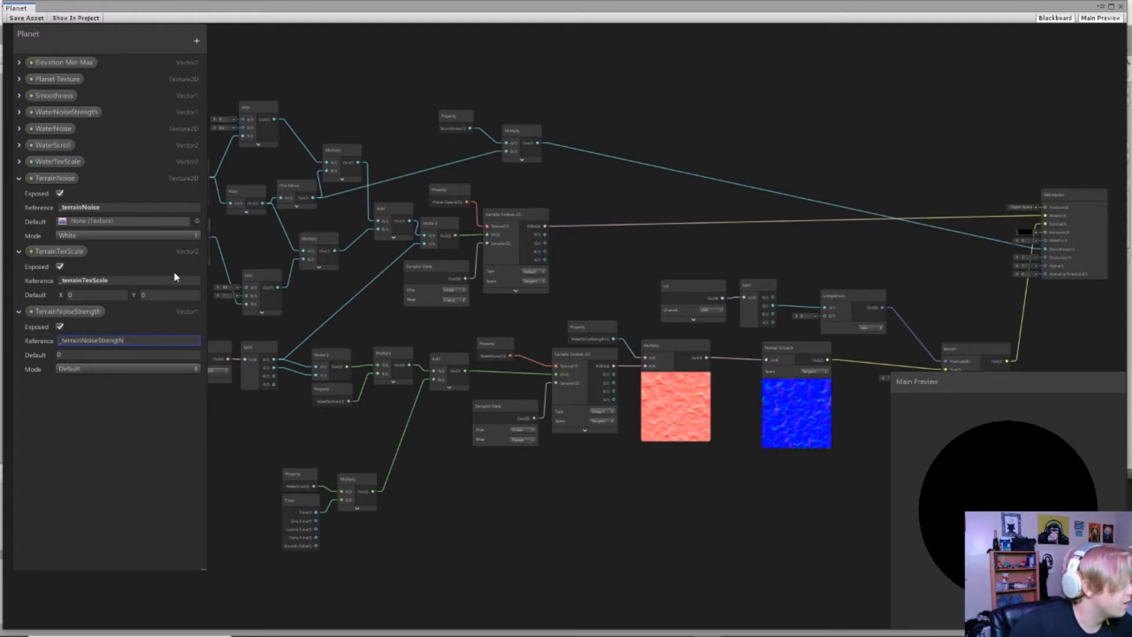
key(Return)
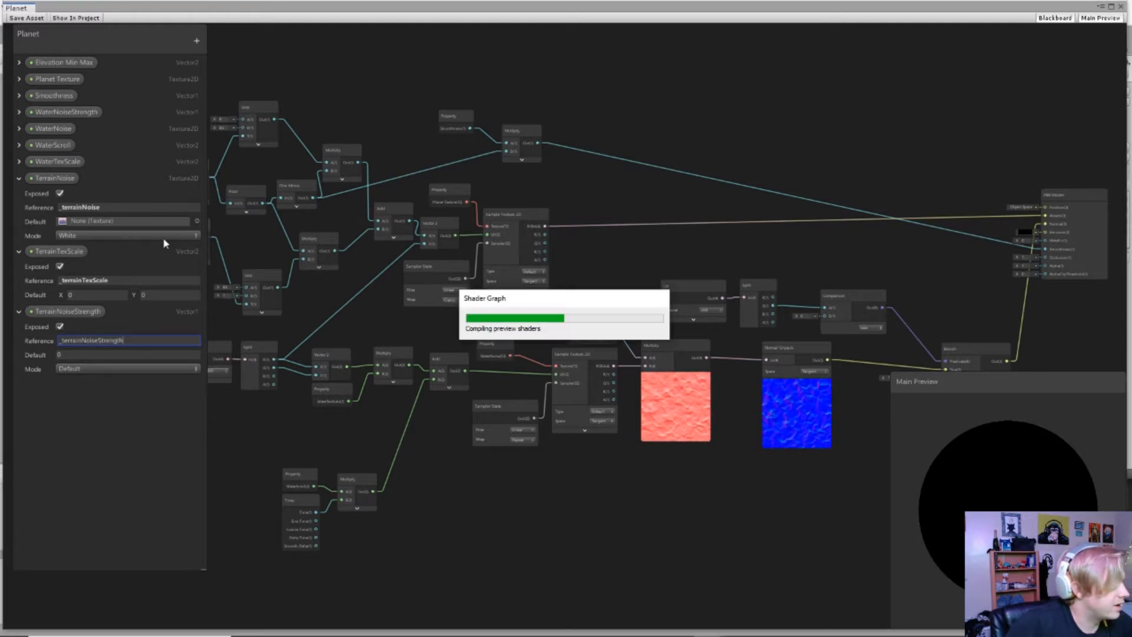
click(112, 235)
click(88, 287)
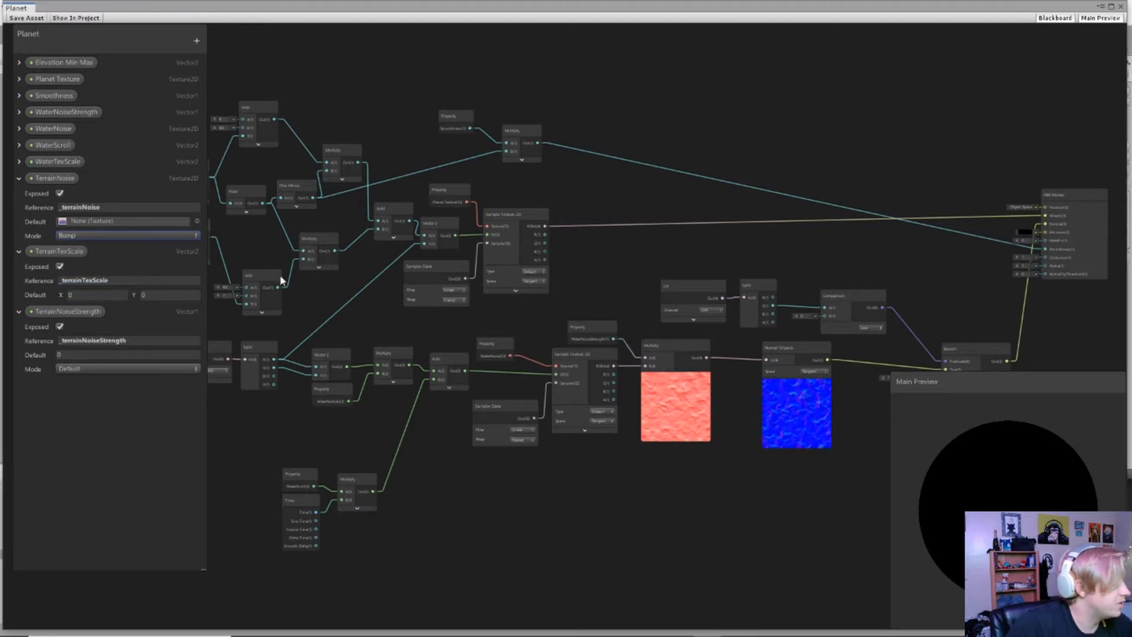
Step: In File Explorer, copy pl_wood_n.TGA from the Platformer Pack Textures folder into the planet project's Assets Graphics folder, and return to the shader graph
mouse_move(416, 626)
mouse_move(306, 627)
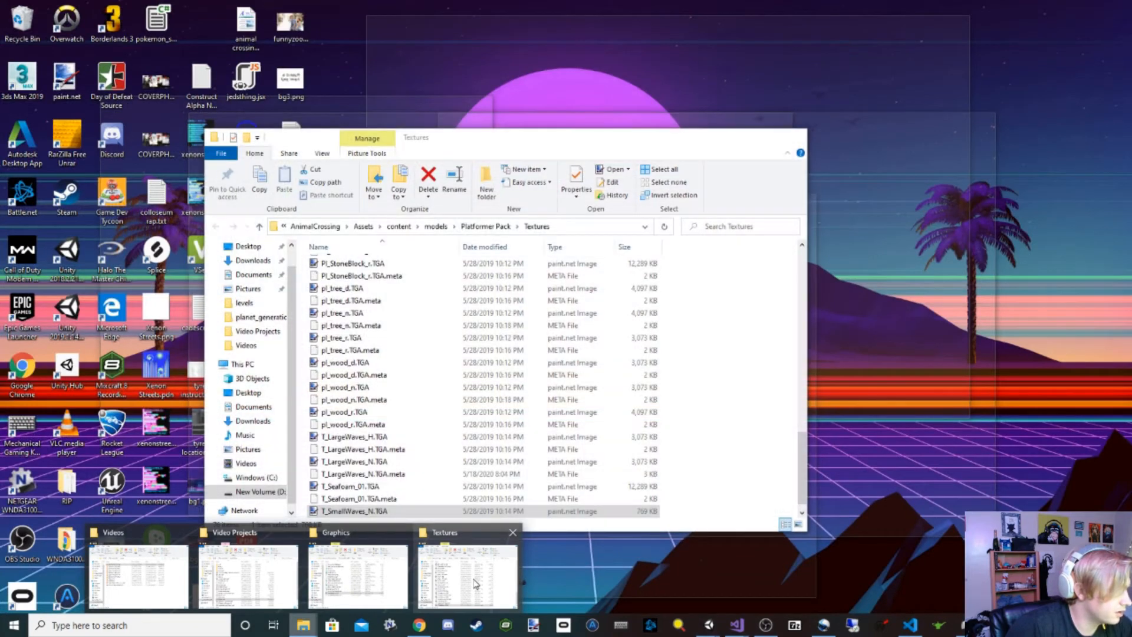
click(474, 584)
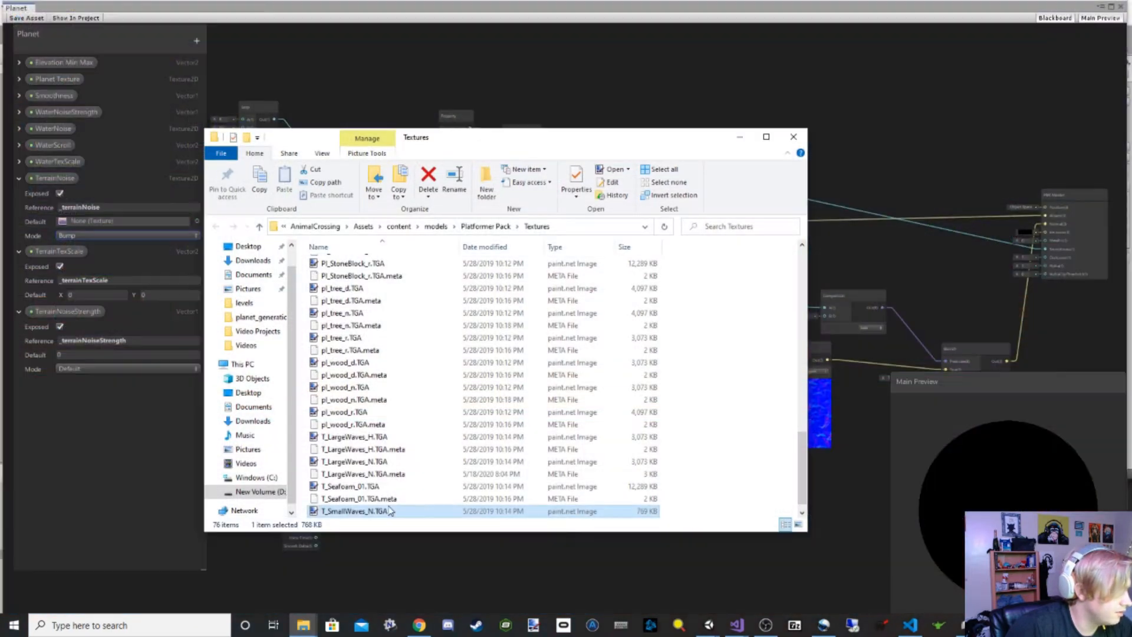
scroll(376, 396, up, 1)
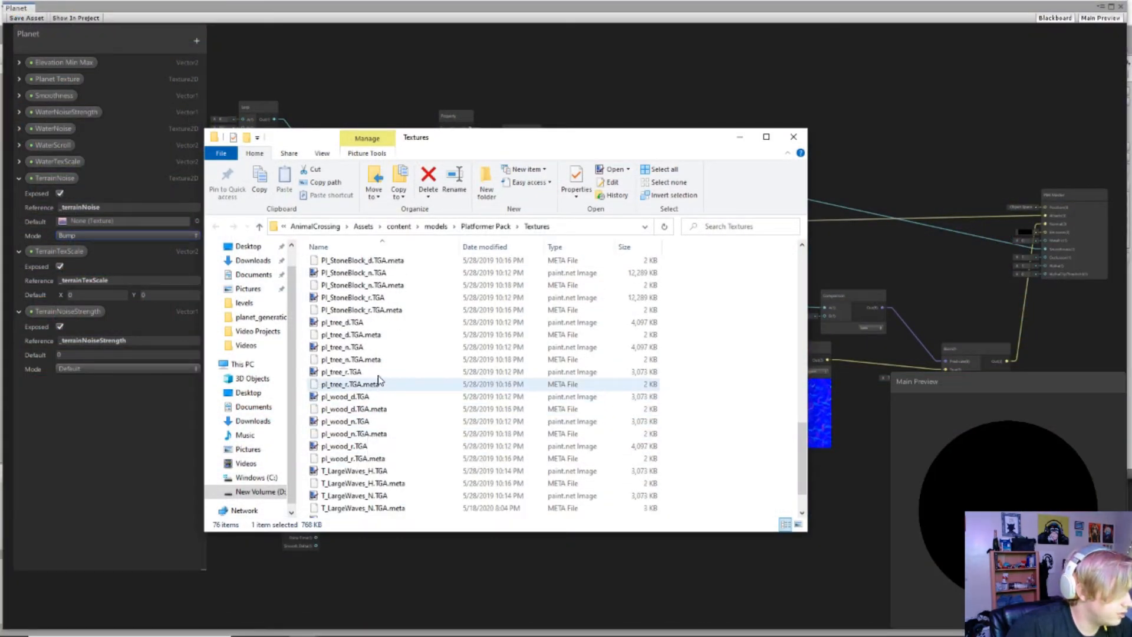
scroll(373, 448, down, 2)
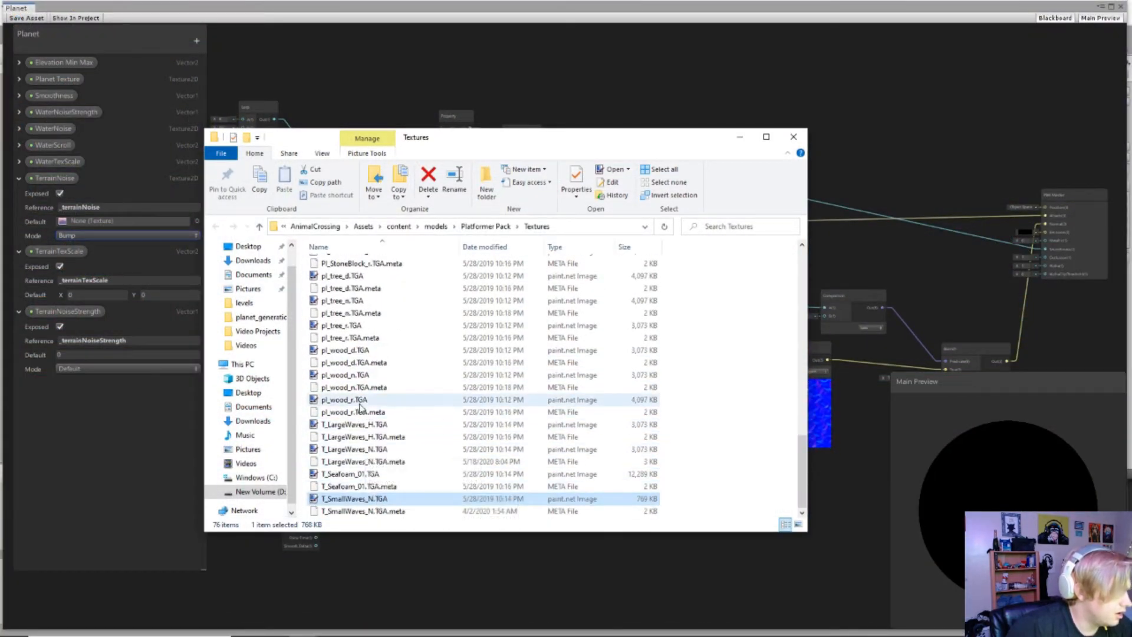
click(362, 377)
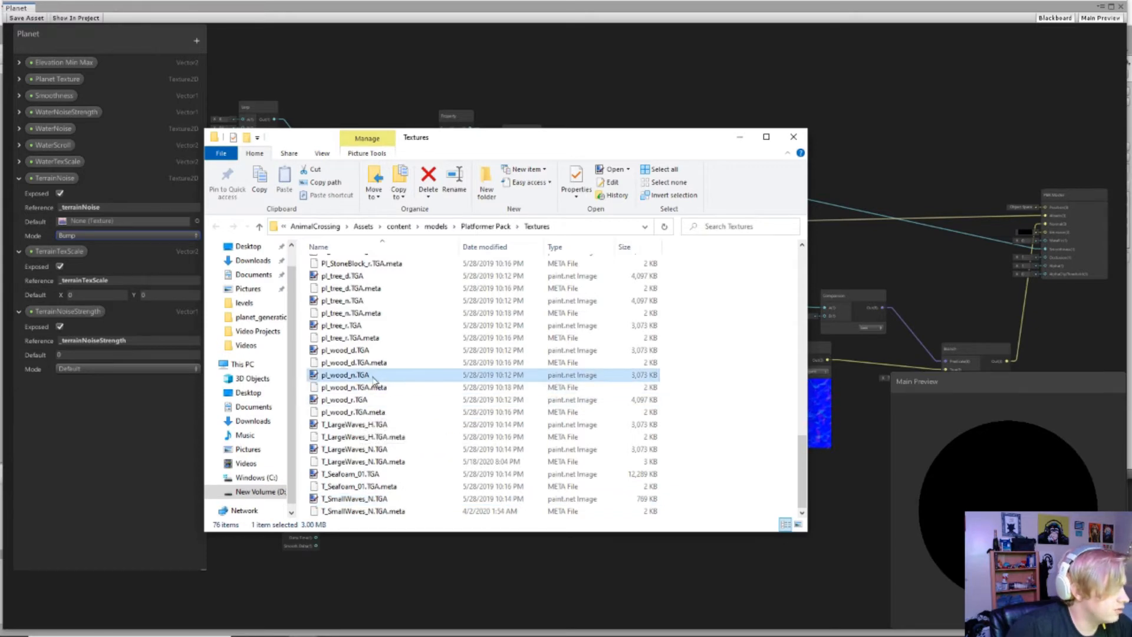
drag(532, 141, 748, 144)
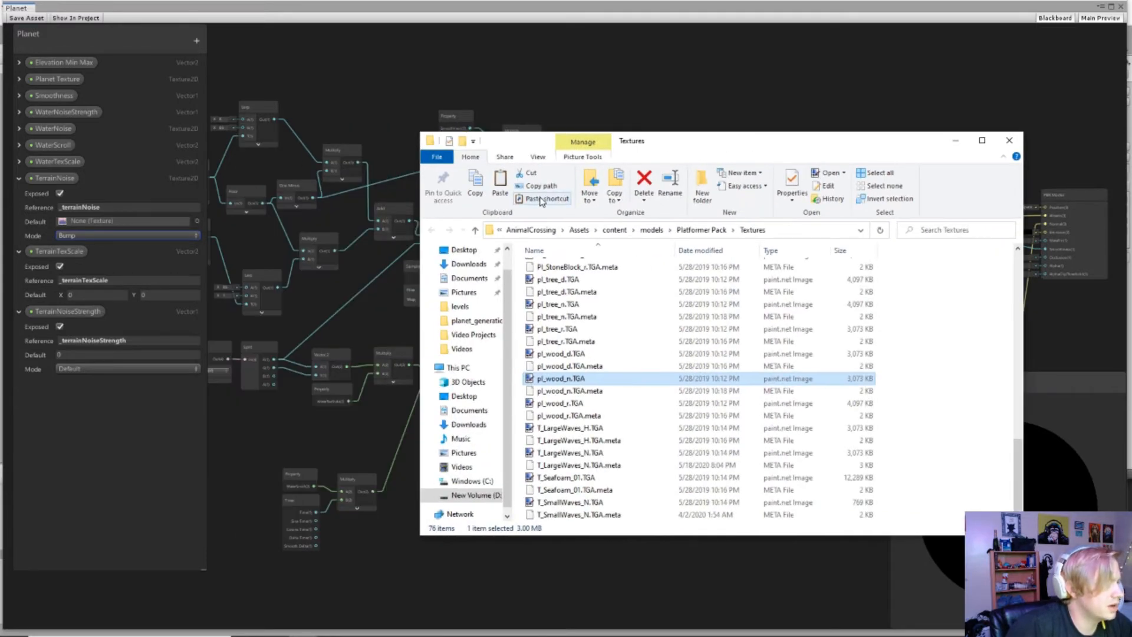
key(alt+Tab)
click(250, 214)
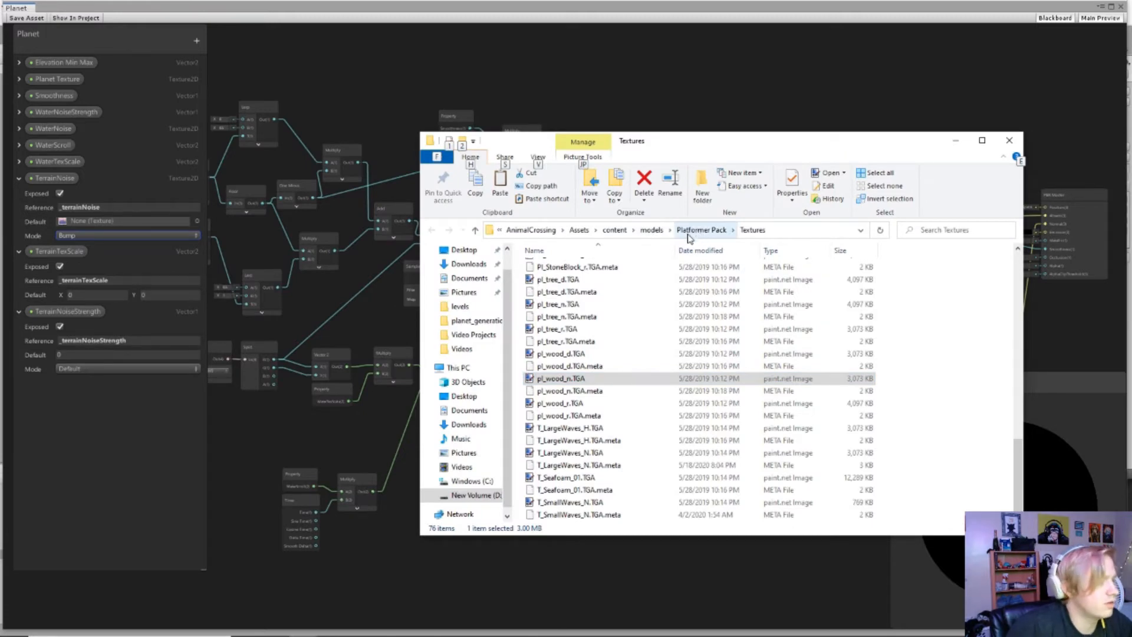
key(alt+Tab)
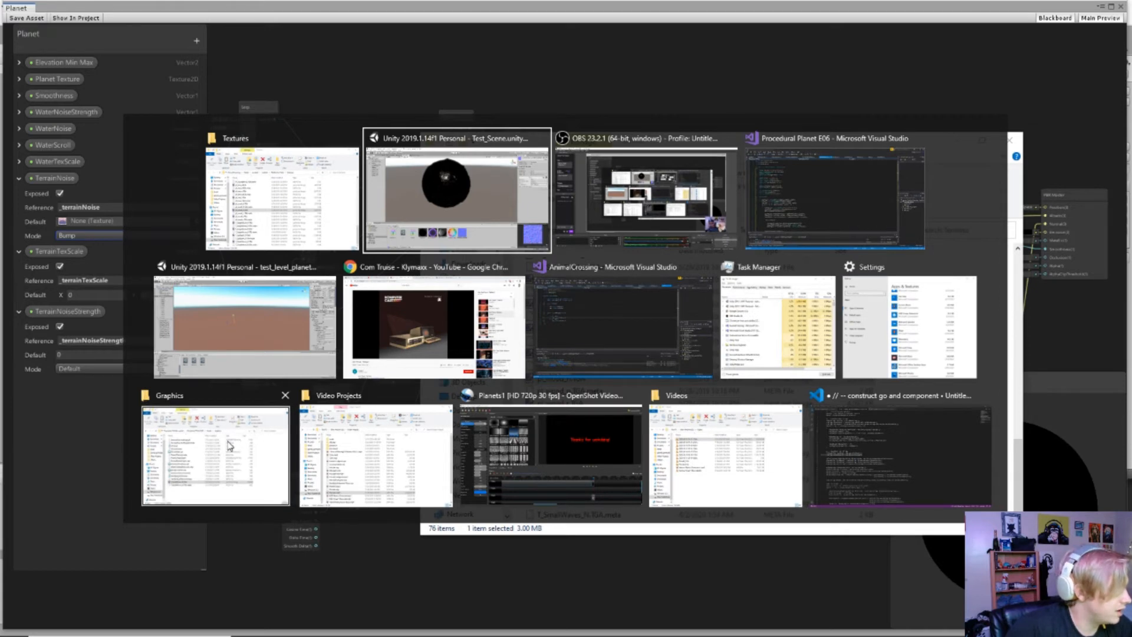
click(255, 437)
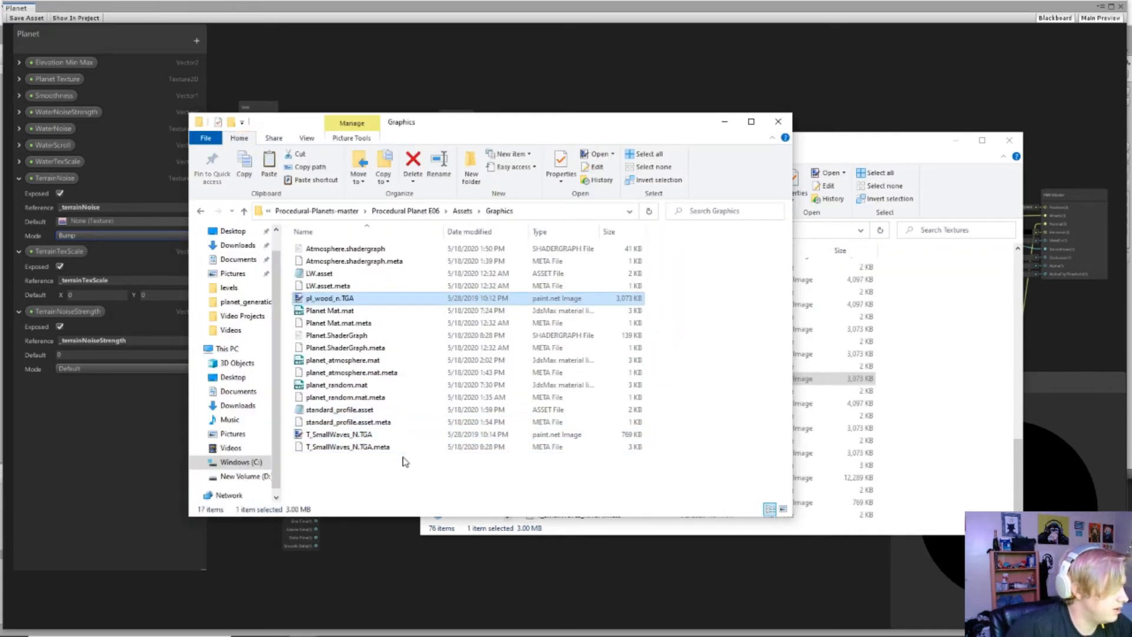
click(374, 568)
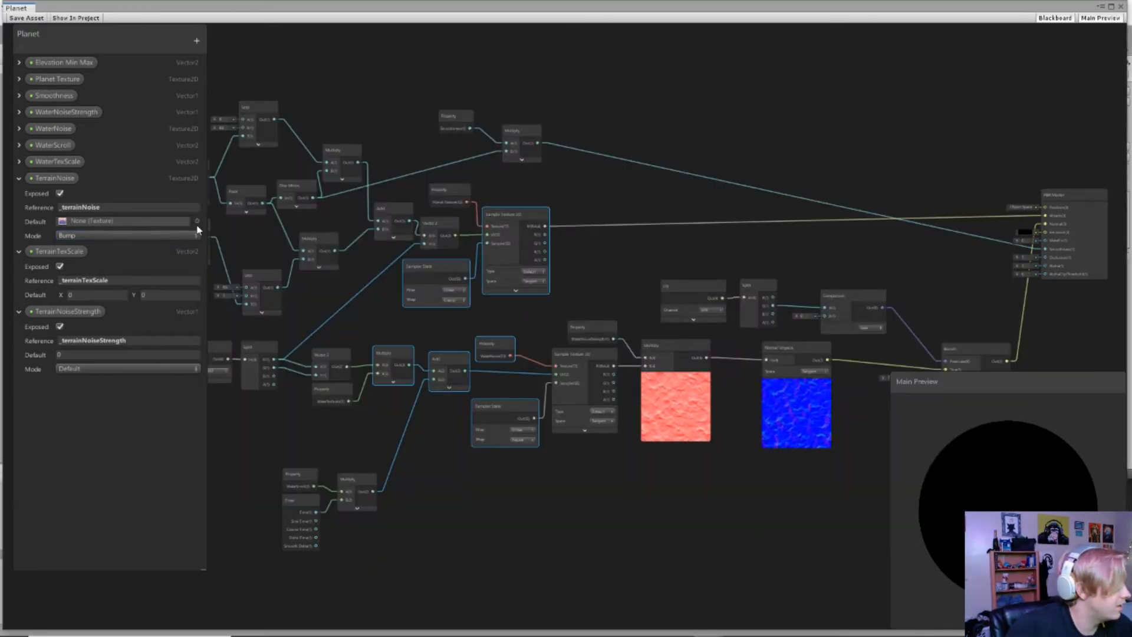
Step: Assign the pl_wood_n texture as the default of the TerrainNoise property
click(197, 222)
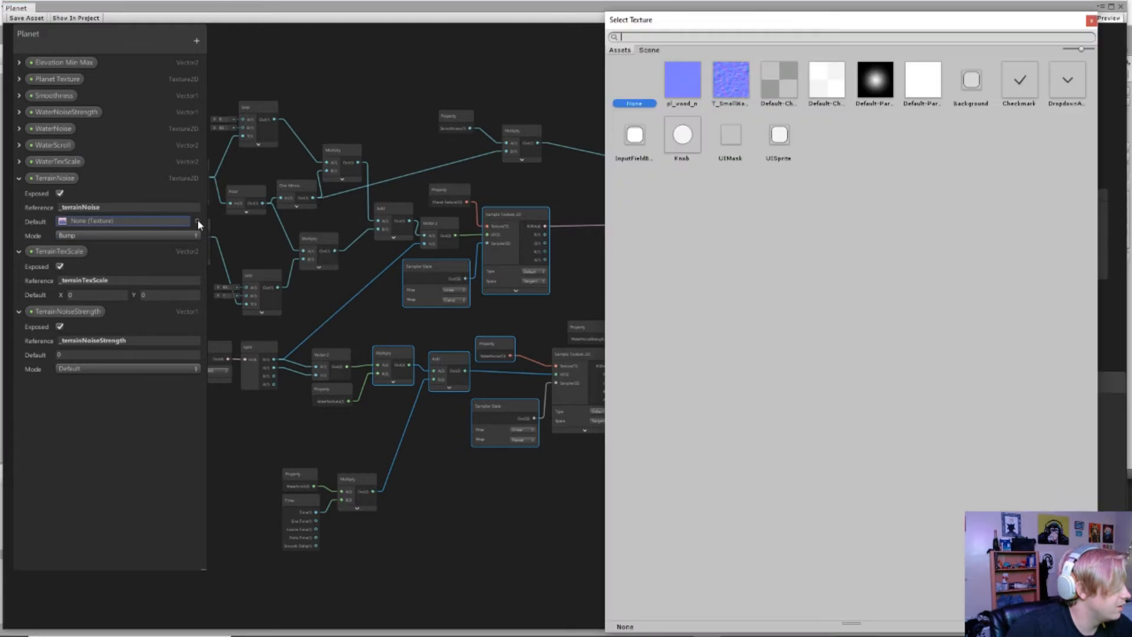
click(672, 89)
double_click(684, 83)
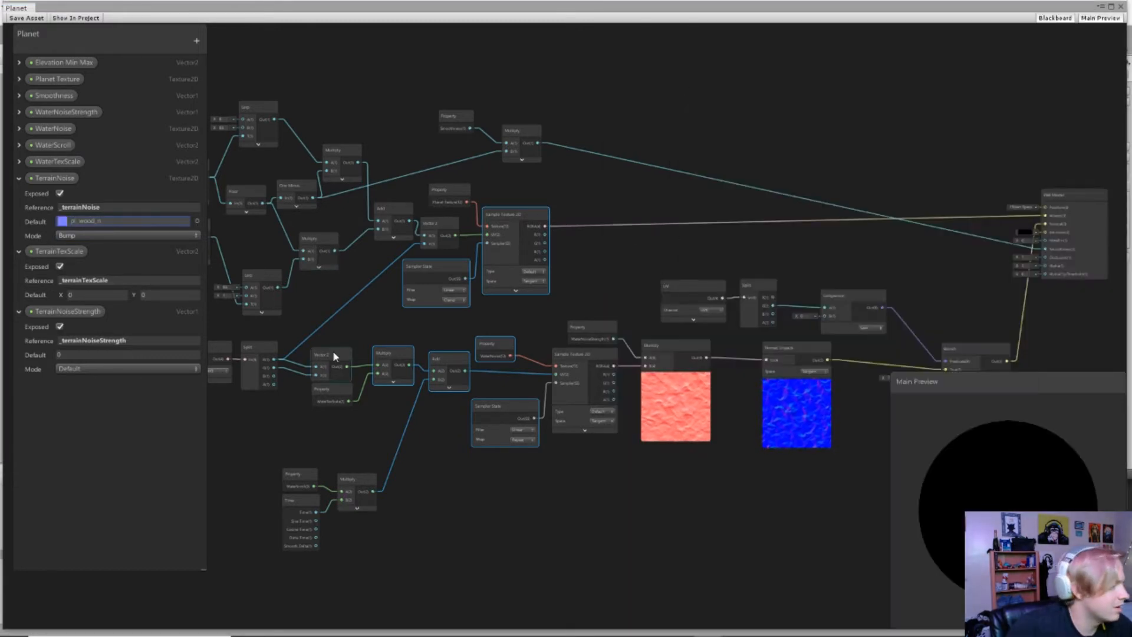
Step: Set TerrainTexScale's default to X 1, Y 1 and TerrainNoiseStrength's default to 1
middle_drag(334, 355, 364, 307)
click(106, 293)
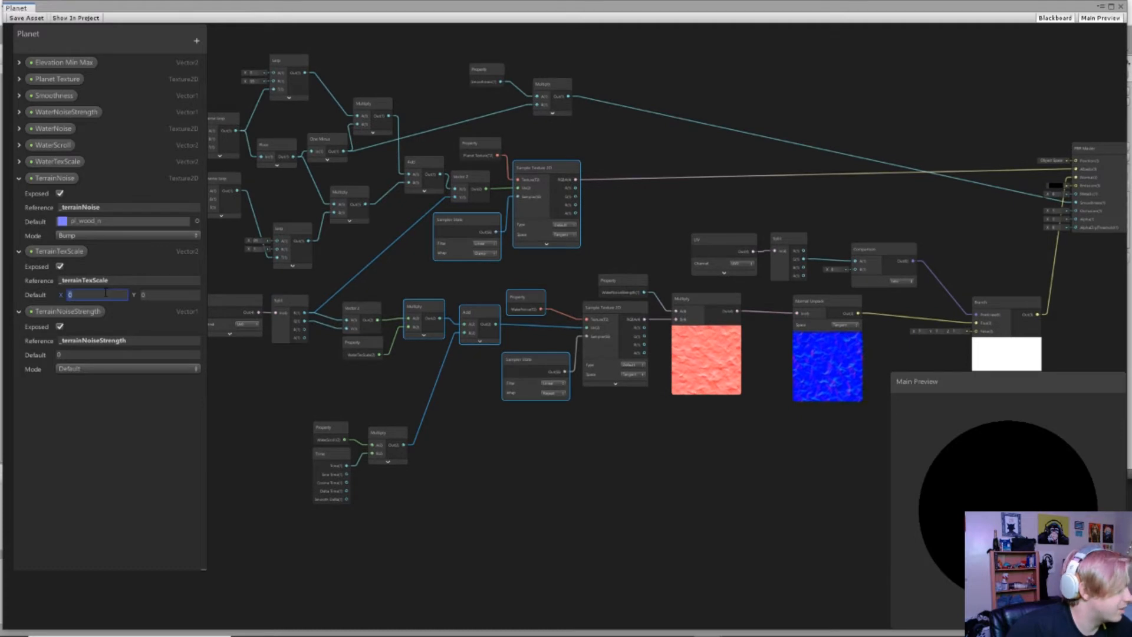
text(1)
key(Tab)
text(1)
click(85, 355)
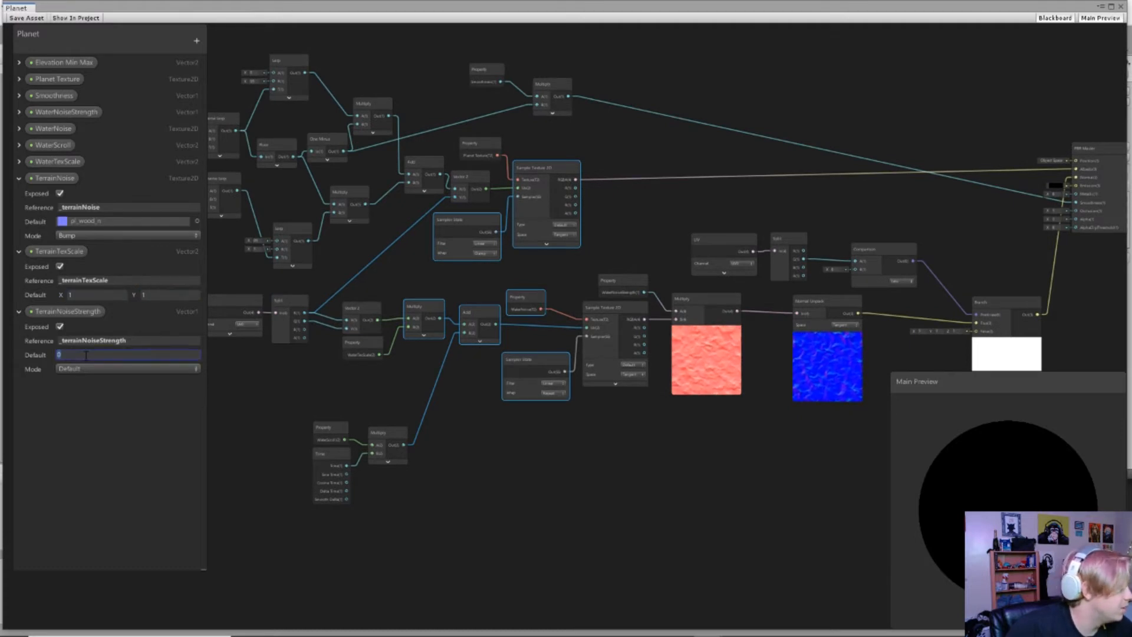
text(1)
key(Return)
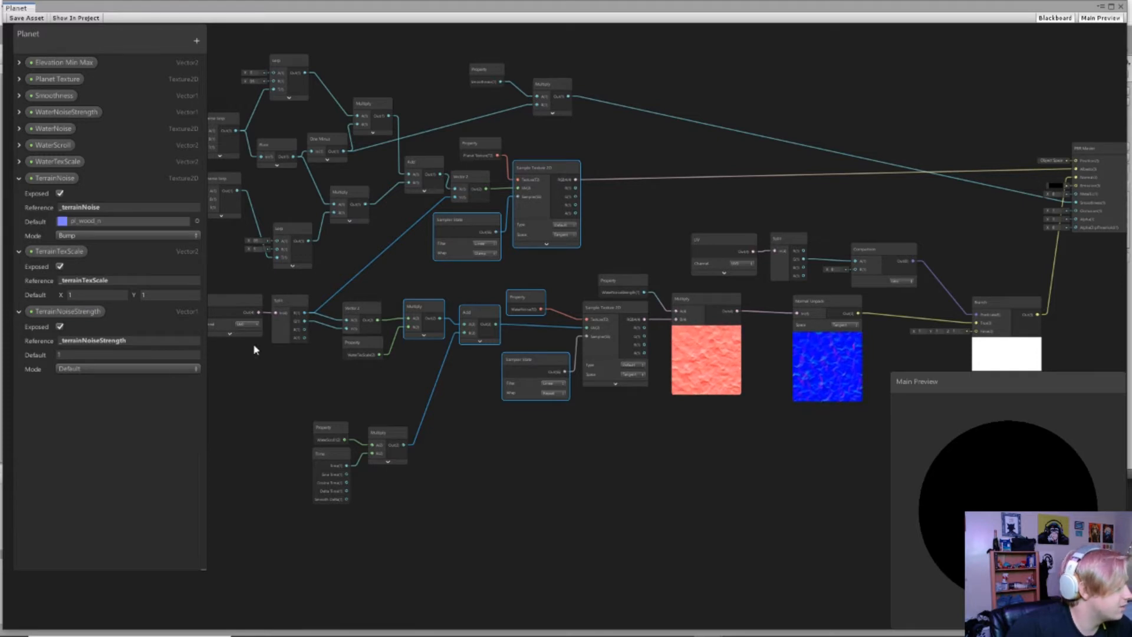
Step: Duplicate the WaterTexScale property node with its Multiply node and place the copies in the empty area below the water noise nodes
scroll(253, 349, down, 2)
scroll(557, 418, up, 3)
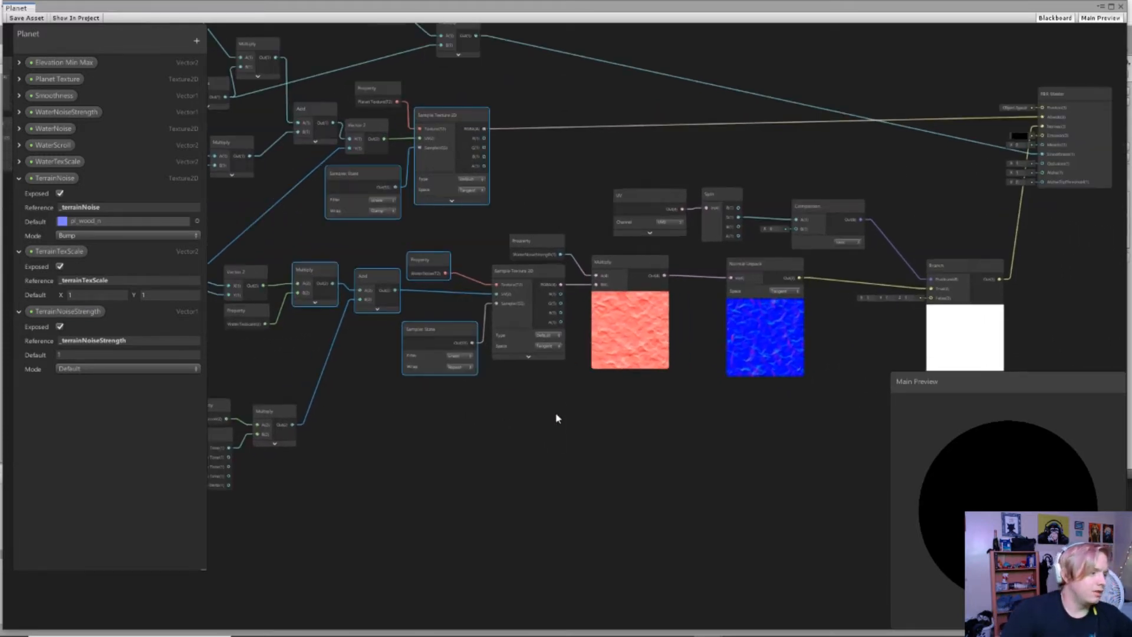
middle_drag(460, 412, 405, 372)
middle_drag(650, 355, 667, 367)
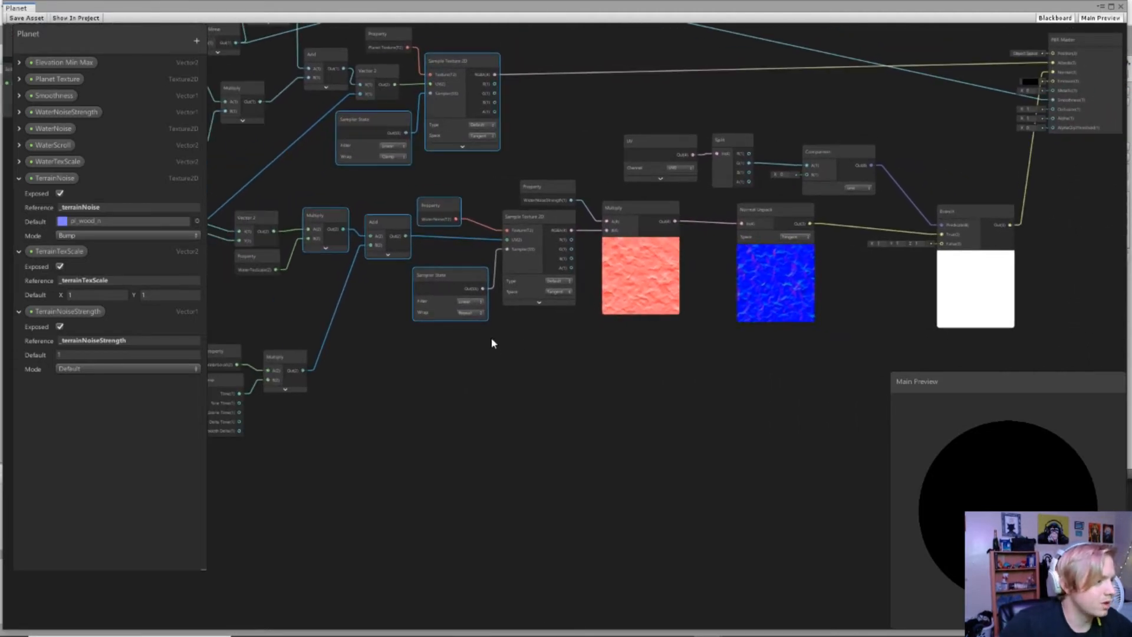
middle_drag(494, 340, 622, 340)
scroll(486, 338, up, 2)
scroll(485, 338, down, 1)
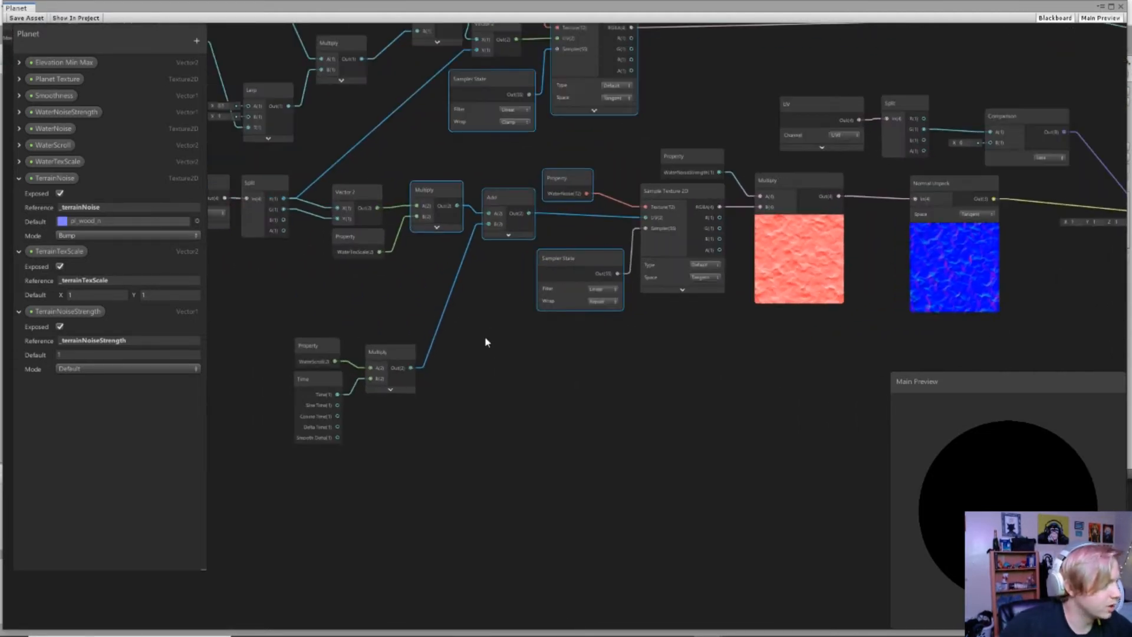
middle_drag(497, 341, 540, 341)
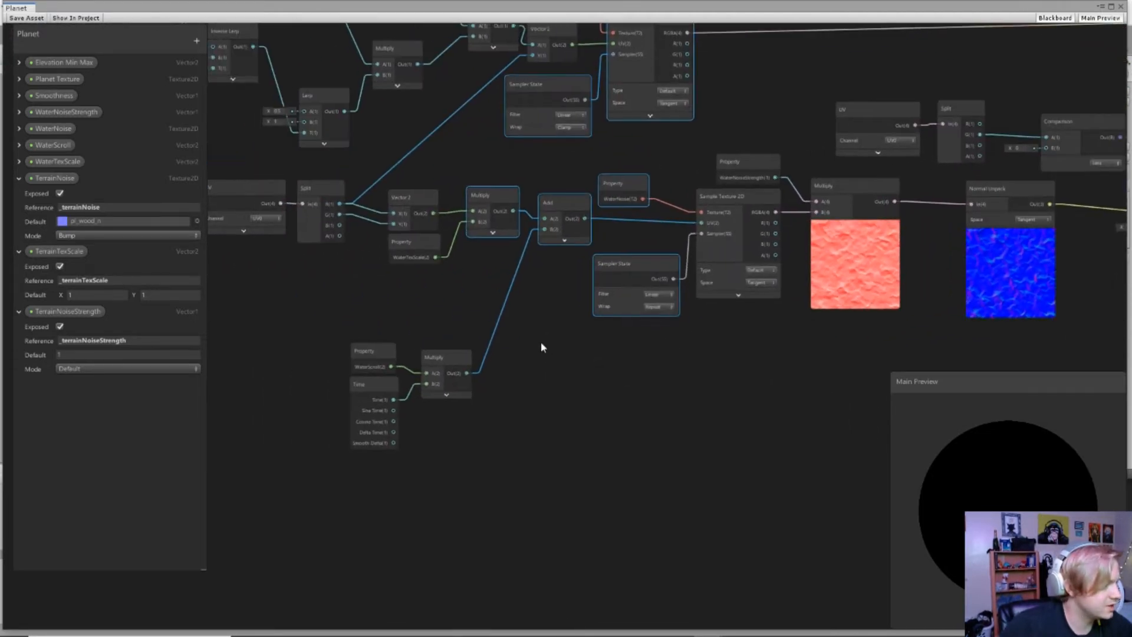
click(414, 242)
shift+click(495, 204)
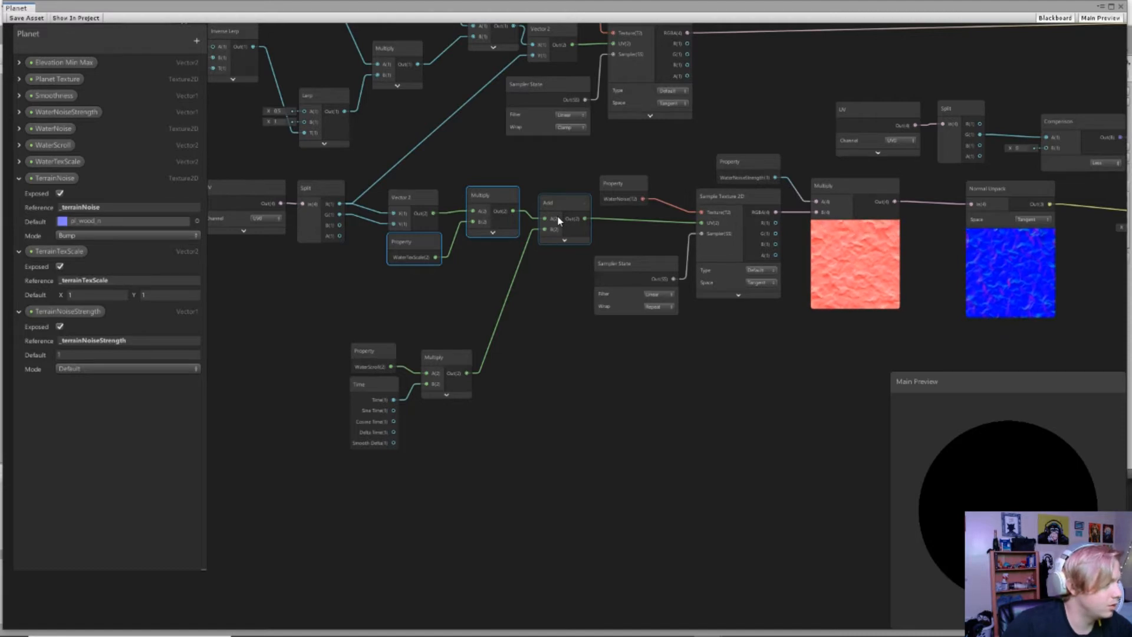
key(ctrl+d)
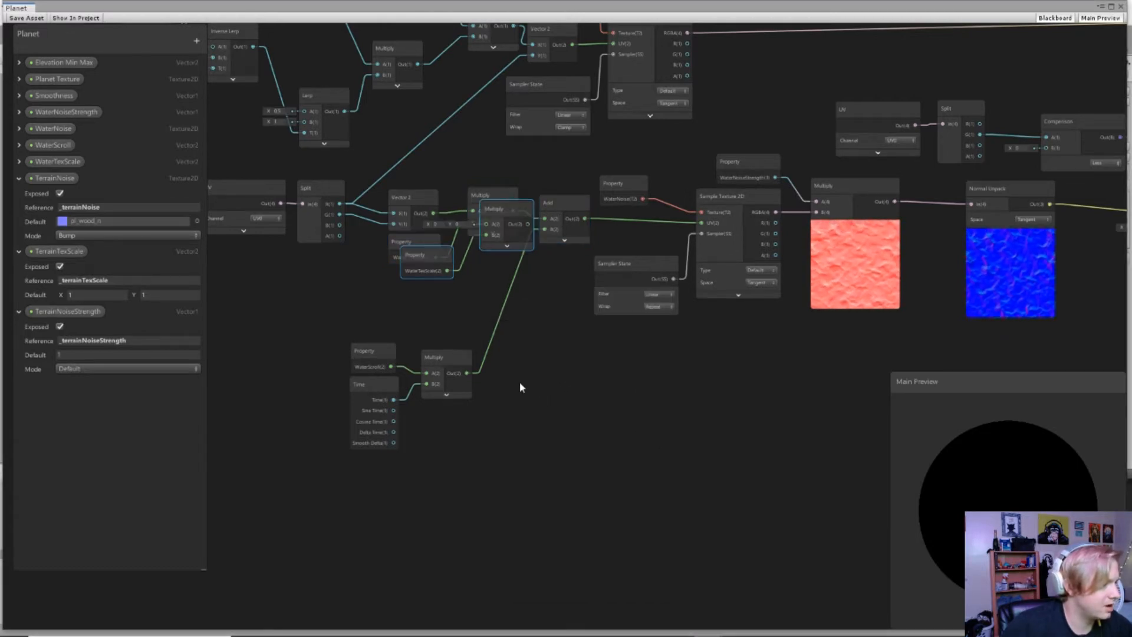
middle_drag(518, 380, 462, 350)
drag(375, 236, 541, 450)
click(523, 423)
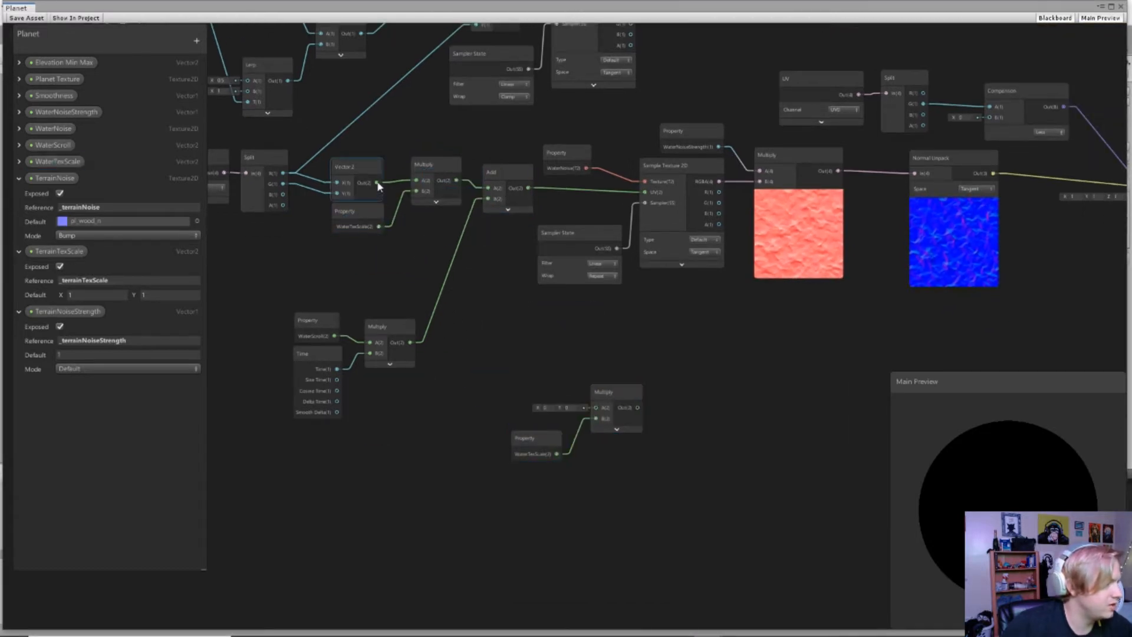
Step: Connect the Vector 2 node's output to input A of the duplicated Multiply and tidy the positions of the Multiply nodes
drag(377, 183, 595, 407)
middle_drag(511, 382, 405, 316)
drag(409, 306, 522, 380)
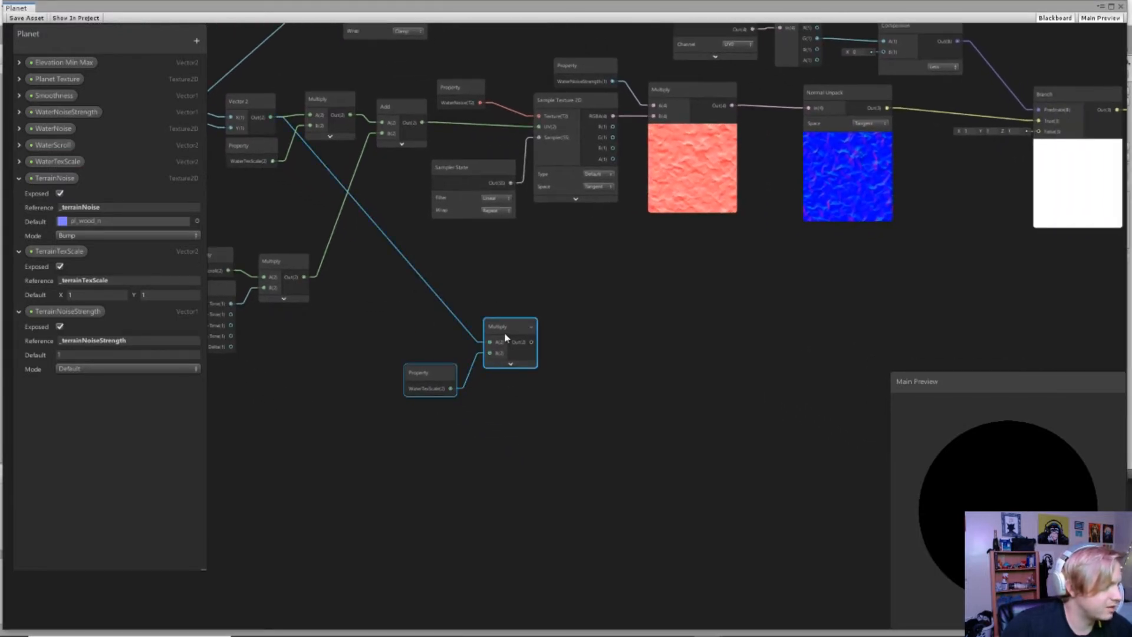
drag(504, 331, 547, 373)
click(490, 391)
middle_drag(468, 380, 462, 366)
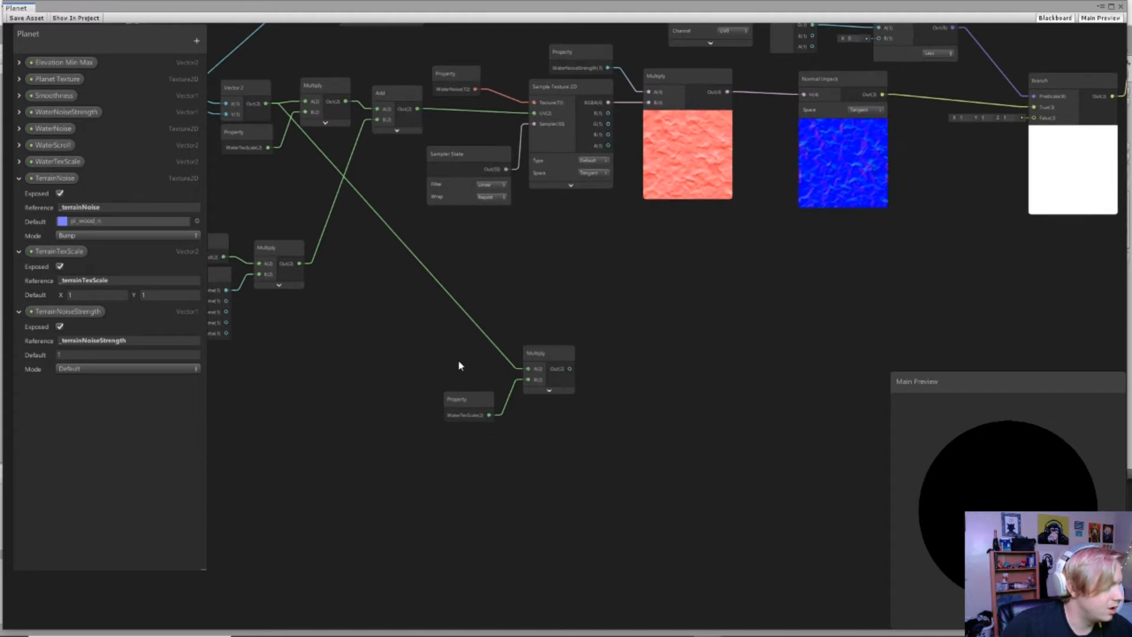
drag(328, 81, 335, 68)
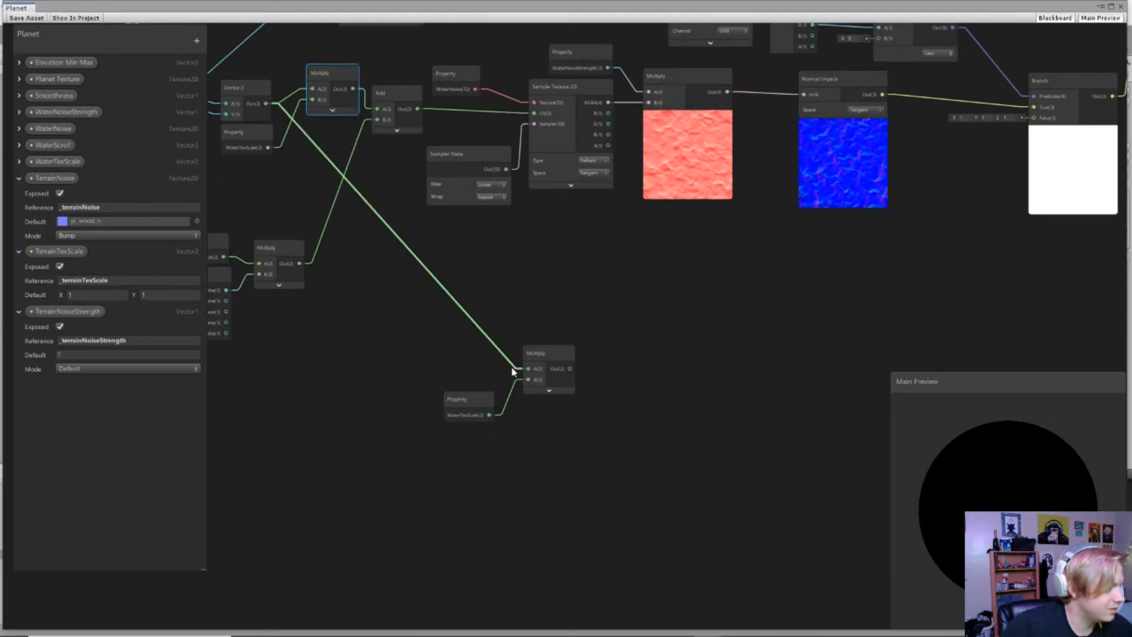
Step: Delete the duplicated WaterTexScale property node feeding input B of the new Multiply
middle_drag(516, 396, 488, 361)
scroll(488, 361, up, 2)
click(452, 364)
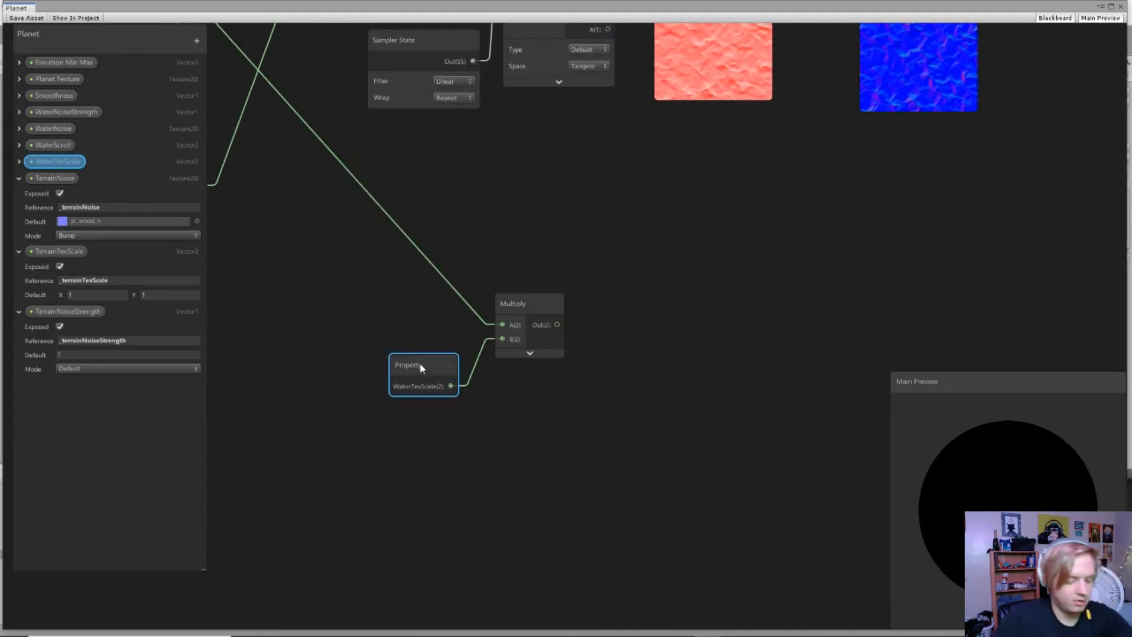
key(Delete)
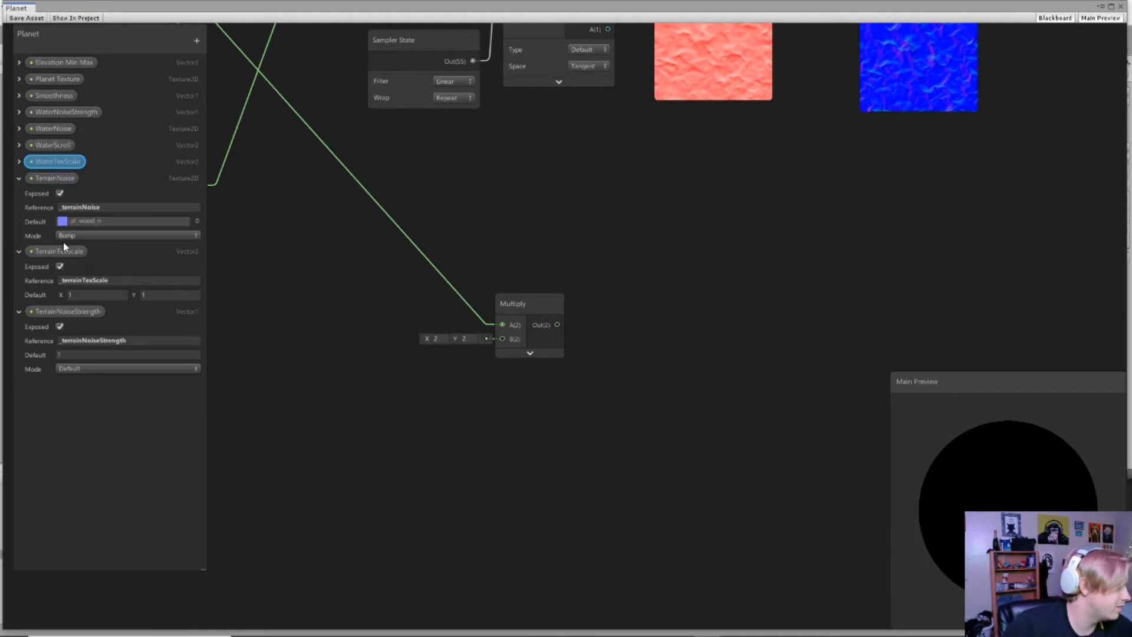
Step: Add a TerrainTexScale property node beside the new Multiply node and connect it to input B
drag(65, 255, 419, 349)
drag(490, 364, 501, 339)
scroll(466, 335, down, 4)
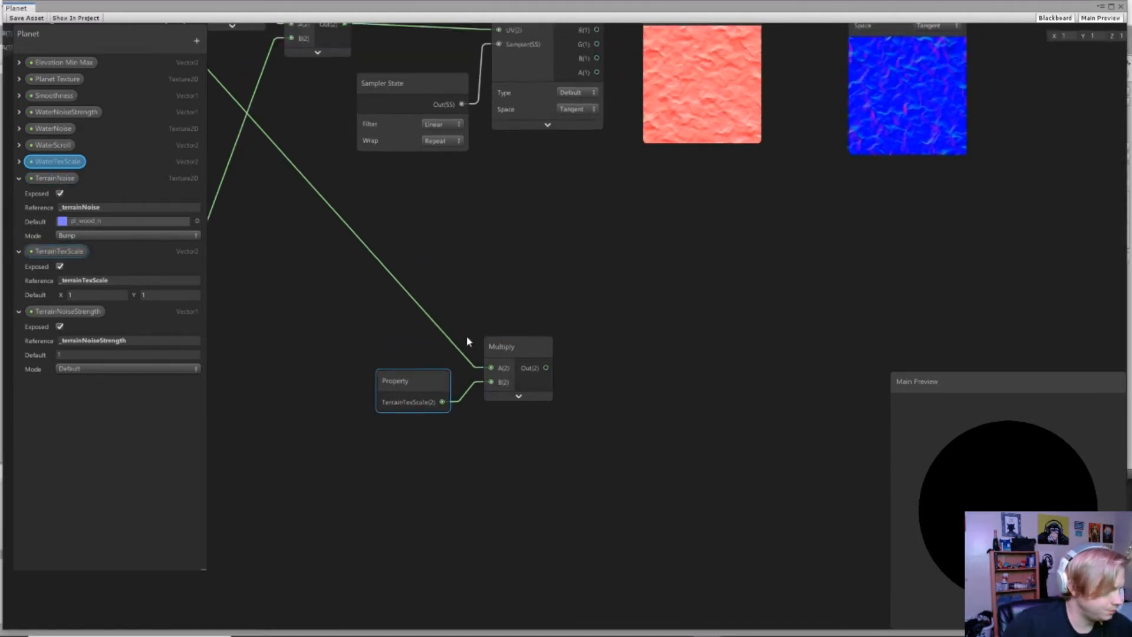
scroll(486, 284, up, 3)
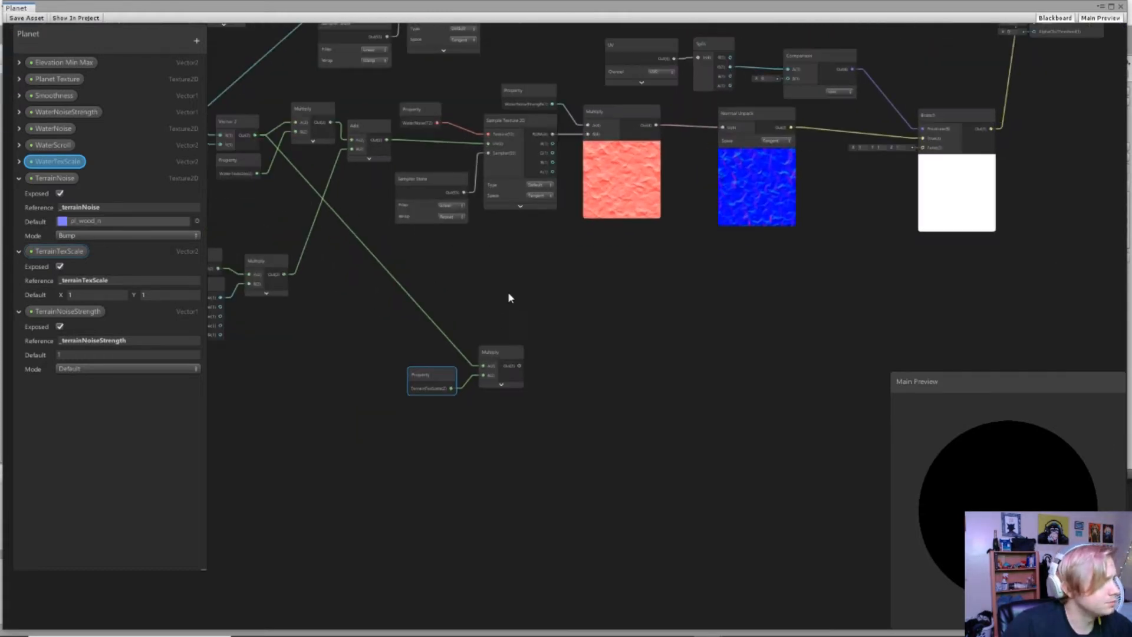
Step: Duplicate the water Sampler State, Sample Texture 2D, WaterNoiseStrength, Multiply and Normal Unpack nodes and place the copies beside the terrain scale Multiply
click(407, 188)
shift+click(520, 130)
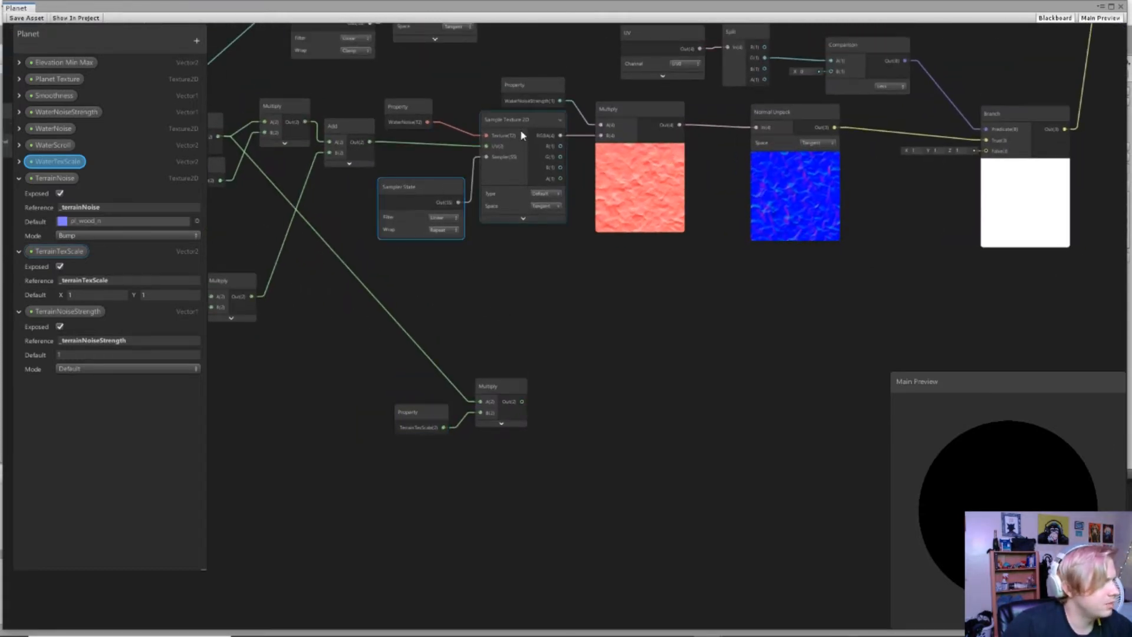
shift+click(518, 97)
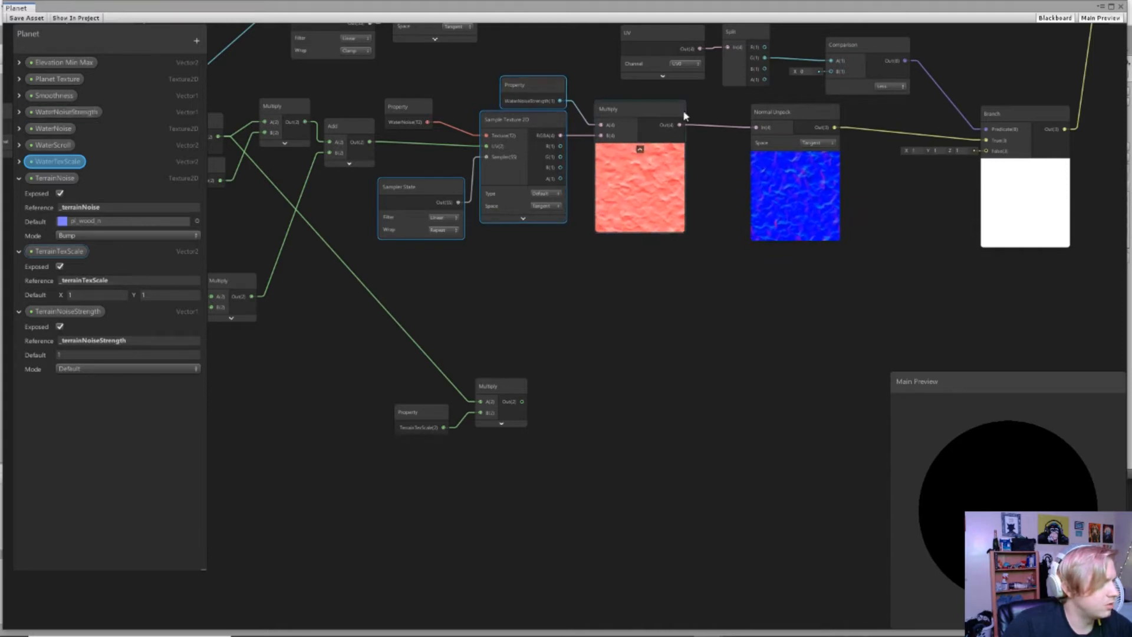
shift+click(651, 124)
shift+click(778, 118)
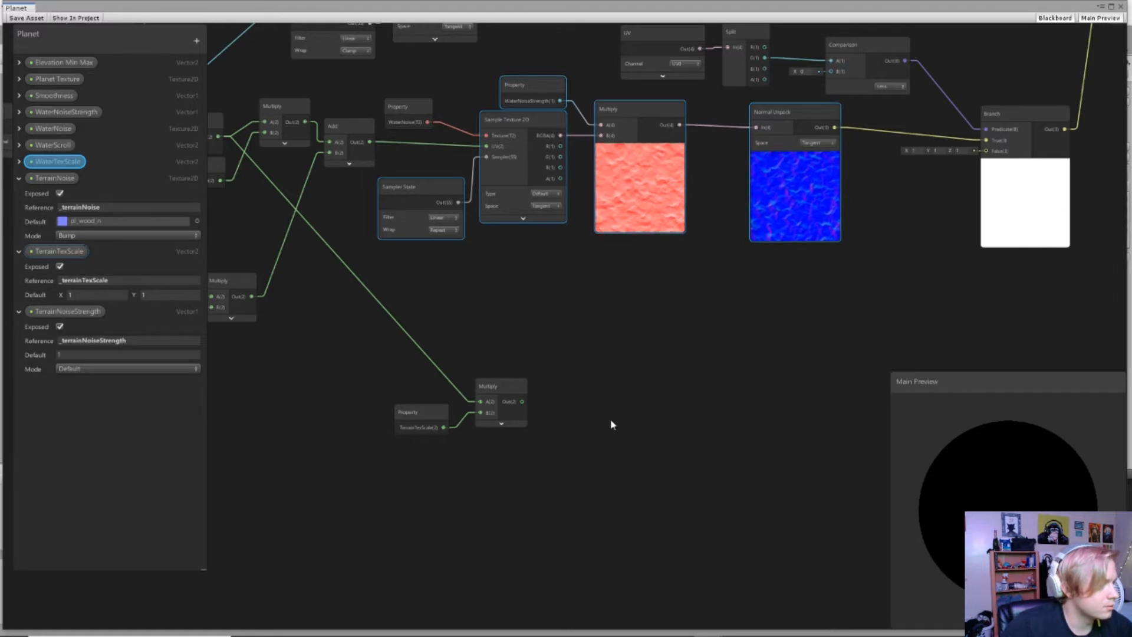
key(ctrl+d)
drag(627, 154, 715, 434)
middle_drag(608, 365, 542, 314)
scroll(541, 313, up, 1)
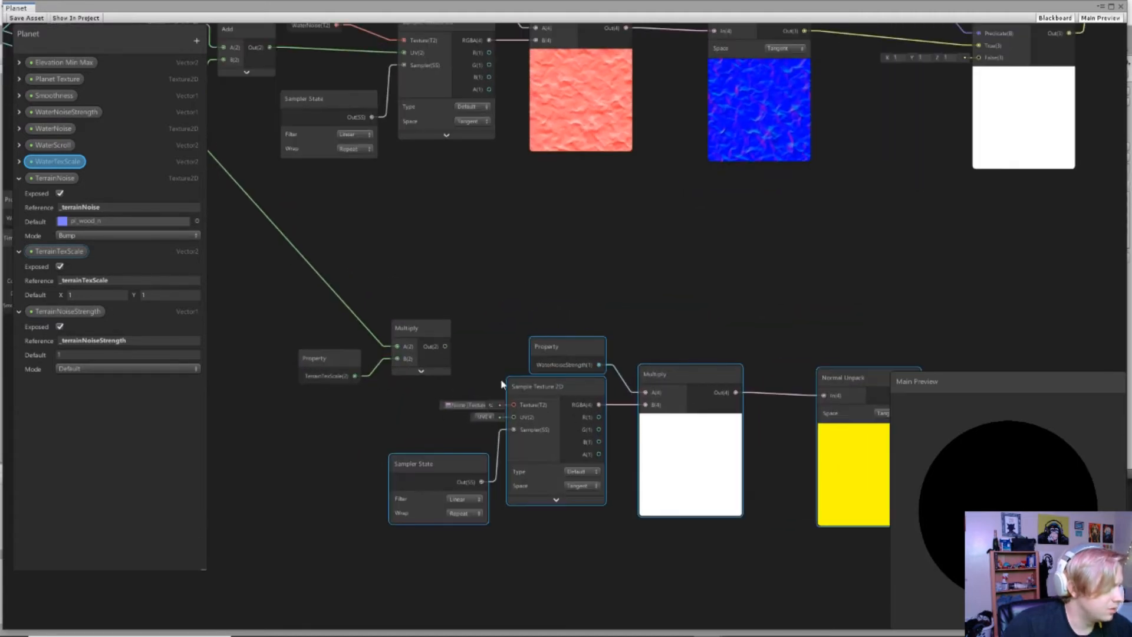
scroll(446, 422, down, 4)
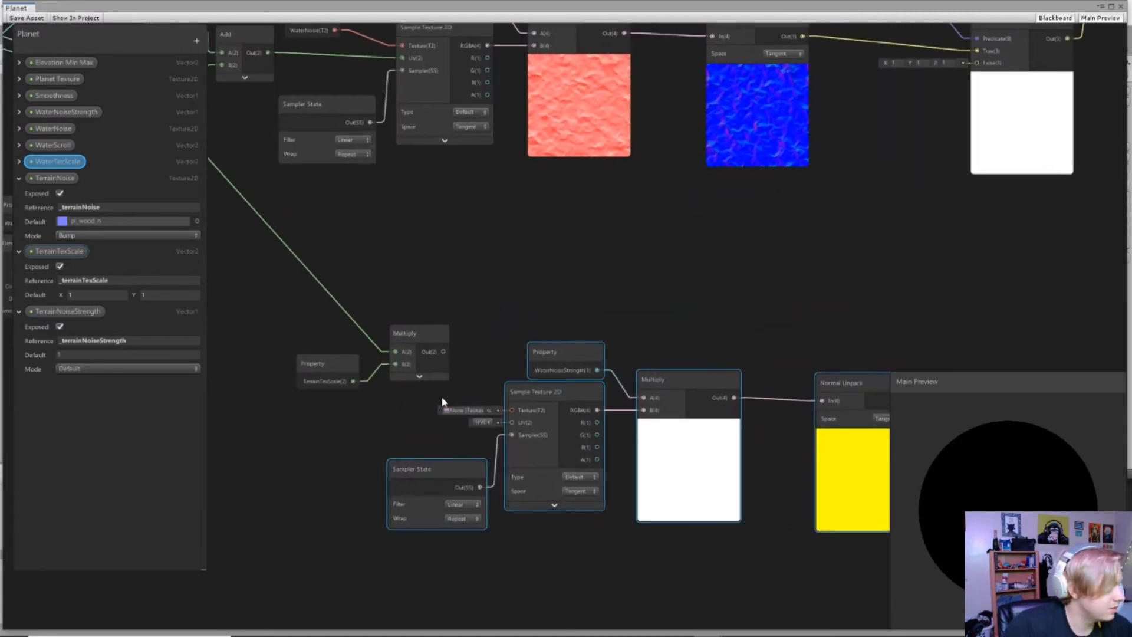
Step: Shift the duplicated node group away from the terrain scale Multiply and connect that Multiply's output to the copied Sample Texture 2D's UV input
drag(472, 469, 507, 430)
click(510, 349)
scroll(497, 391, up, 2)
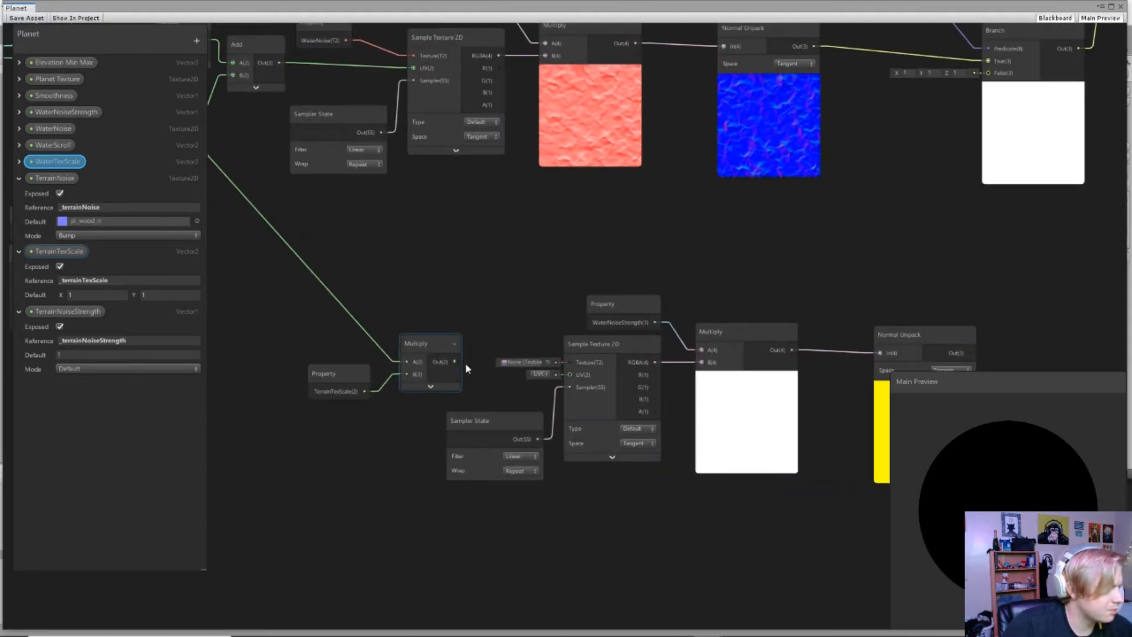
drag(455, 362, 569, 374)
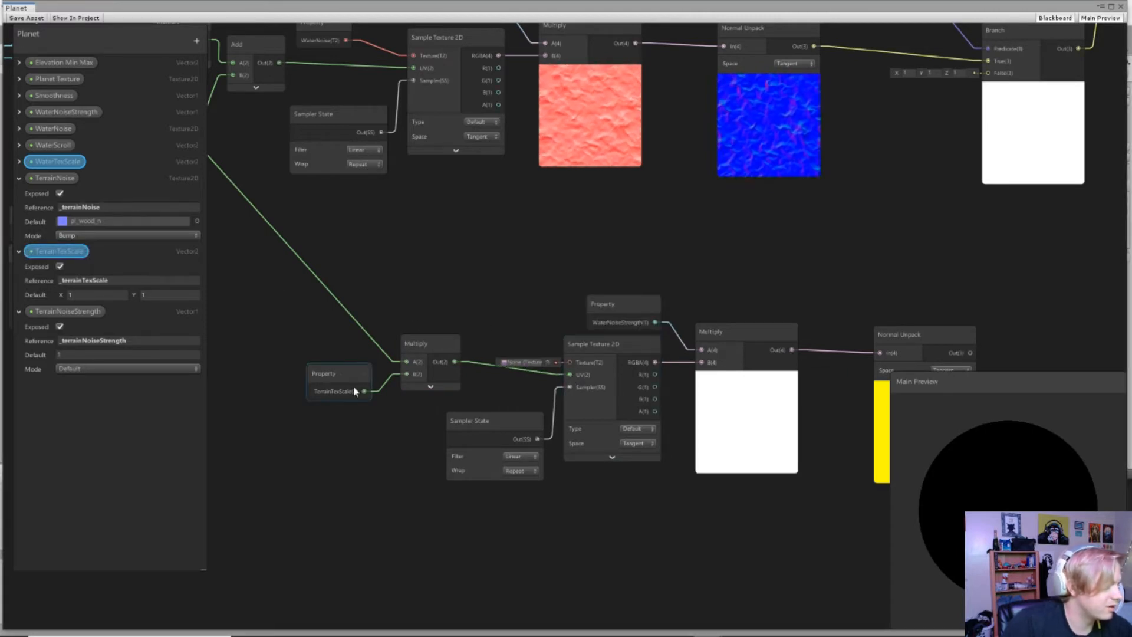
Step: Add a TerrainNoise property node above the terrain Multiply and connect it to the copied Sample Texture 2D's Texture input
middle_drag(535, 308, 457, 308)
middle_drag(335, 272, 396, 288)
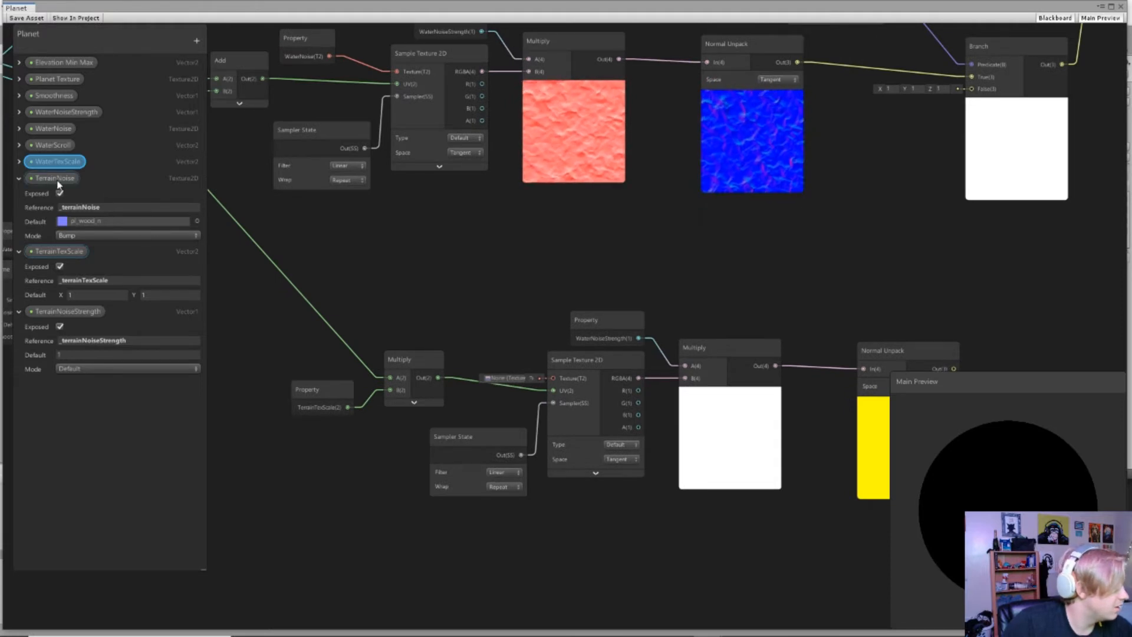
drag(483, 312, 485, 314)
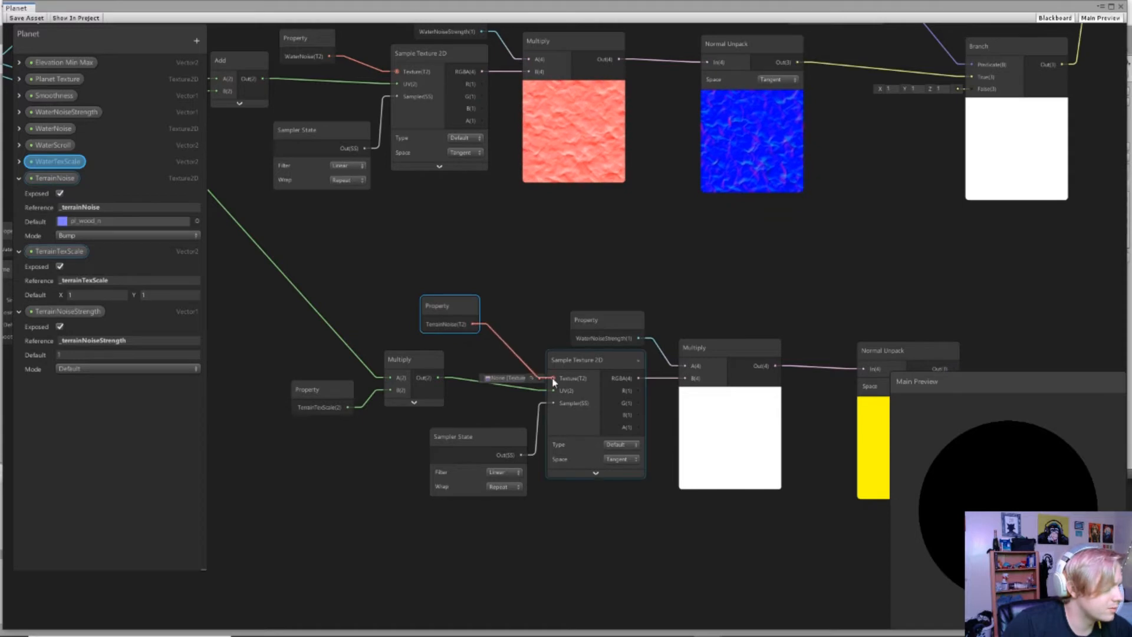
drag(552, 380, 552, 379)
drag(444, 322, 415, 328)
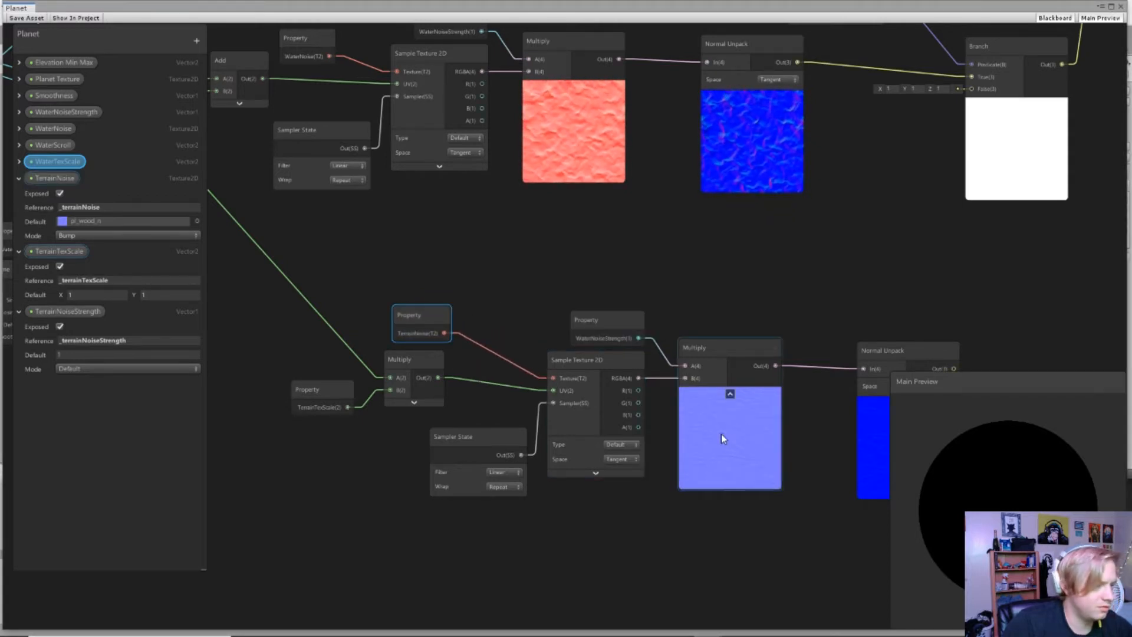
Step: Replace the copied WaterNoiseStrength node with a TerrainNoiseStrength property node connected to input A of the terrain noise Multiply
middle_drag(514, 331, 403, 305)
click(492, 298)
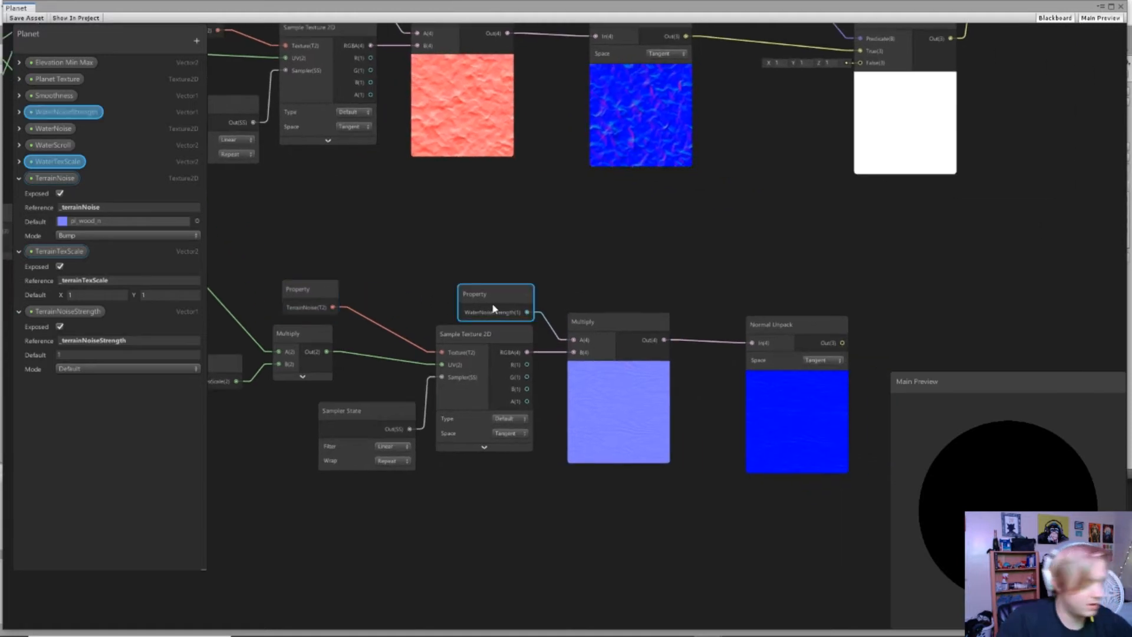
key(Delete)
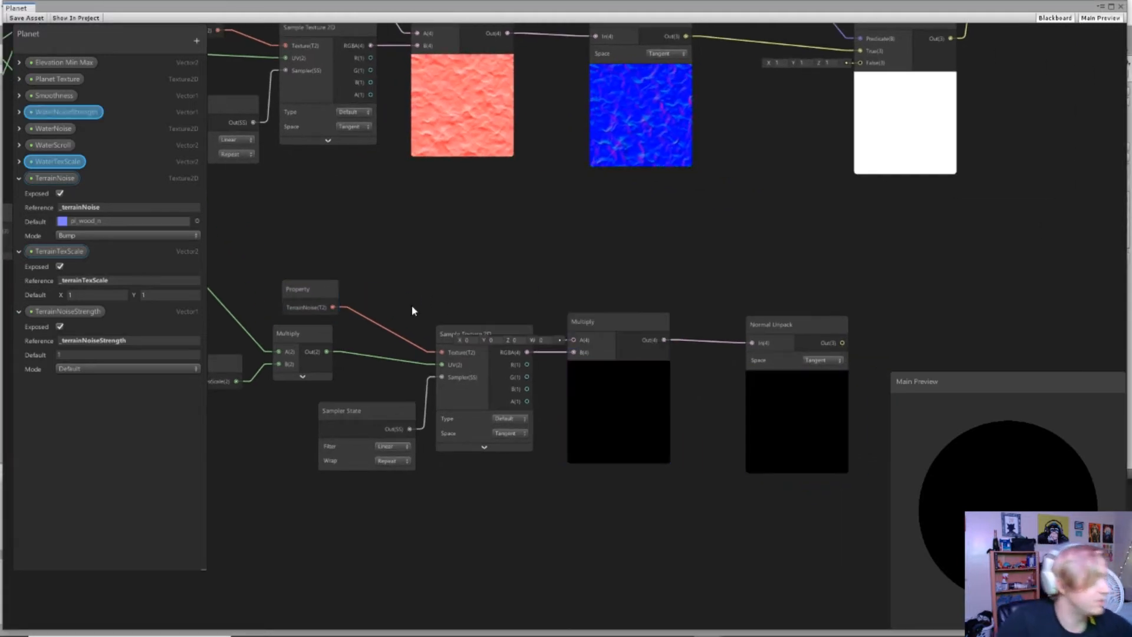
click(85, 312)
drag(444, 284, 575, 342)
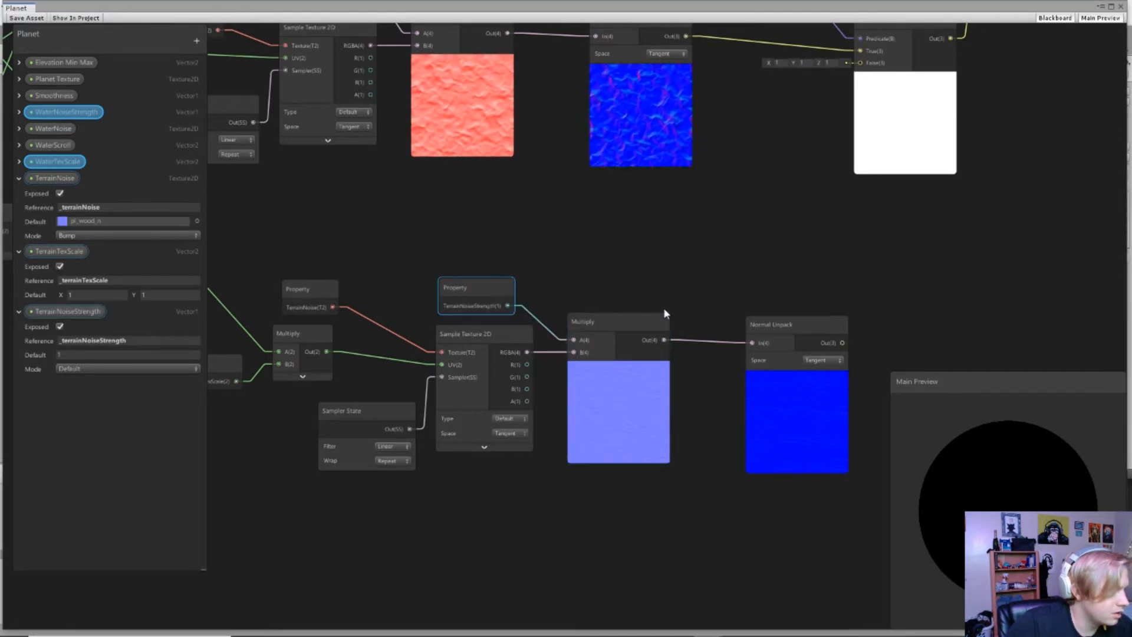
Step: Move the terrain Normal Unpack node closer to its Multiply and connect its output to the Branch node's False input
middle_drag(664, 311, 414, 342)
scroll(486, 298, down, 2)
scroll(494, 296, down, 1)
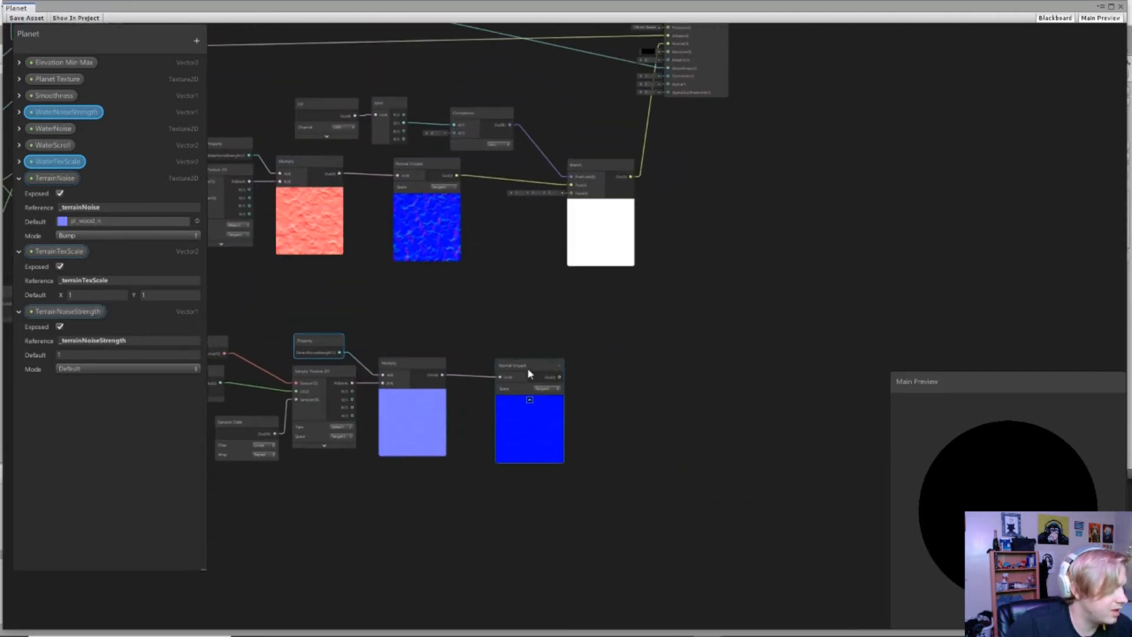
drag(527, 366, 510, 338)
middle_drag(556, 252, 522, 311)
scroll(522, 311, up, 3)
scroll(523, 267, down, 1)
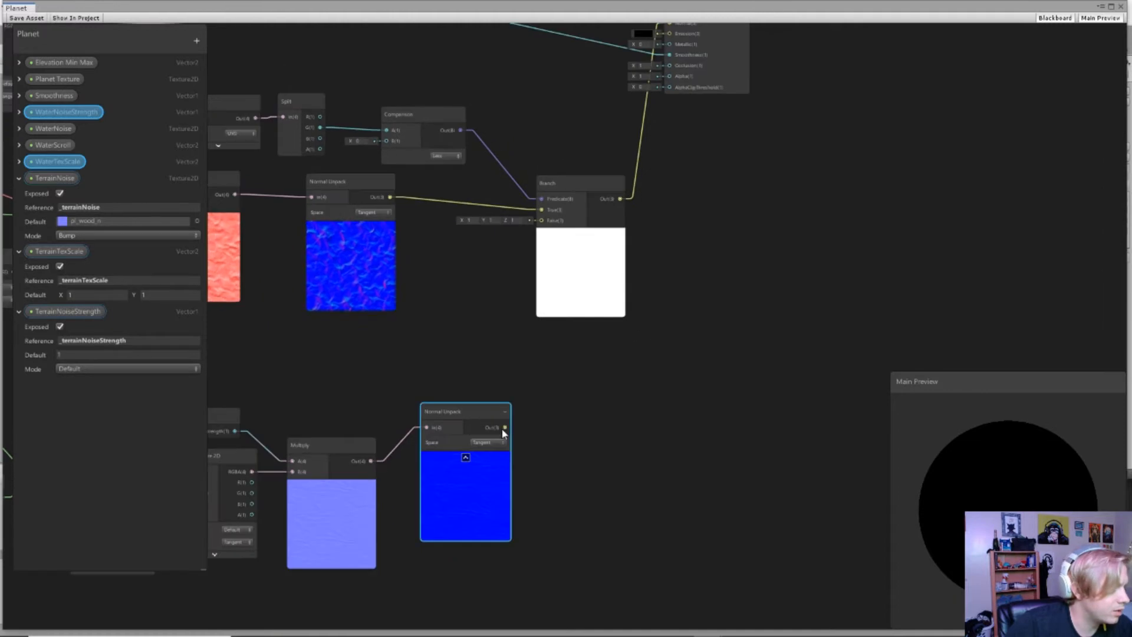
drag(504, 428, 542, 221)
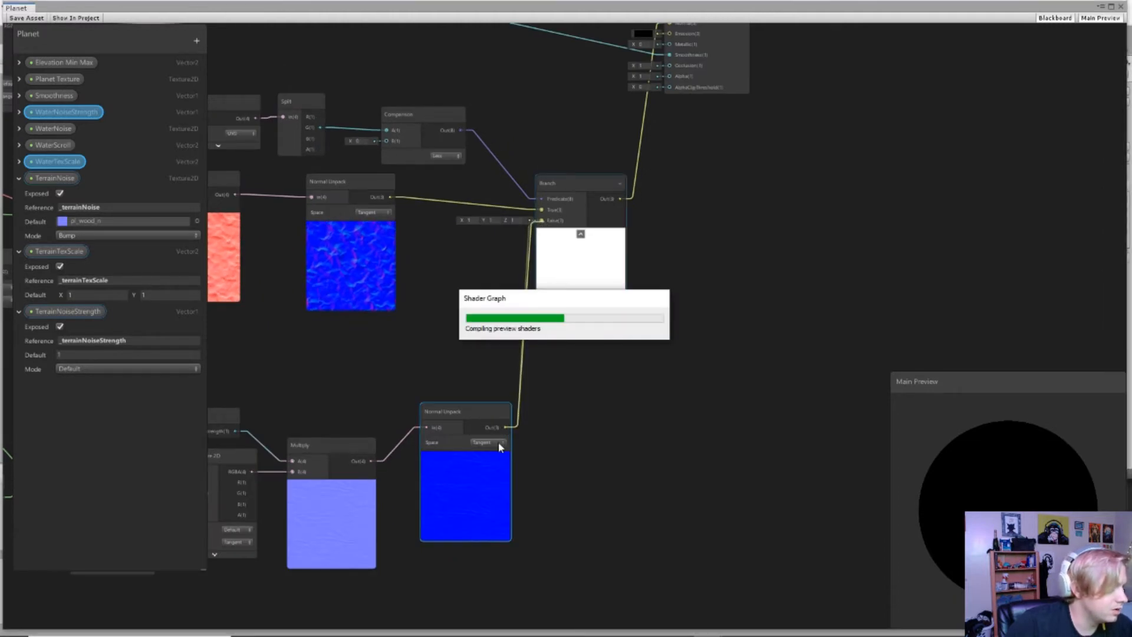
Step: Save the Planet shader graph asset and close the graph window
middle_drag(379, 425, 678, 331)
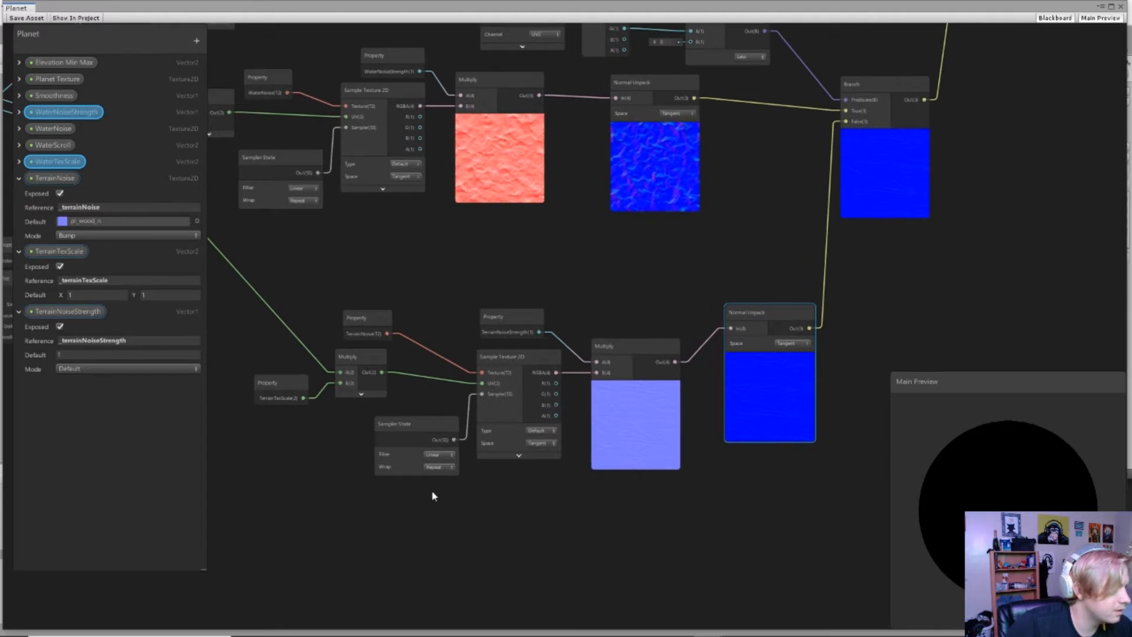
middle_drag(713, 143, 532, 213)
middle_drag(719, 106, 517, 304)
click(30, 16)
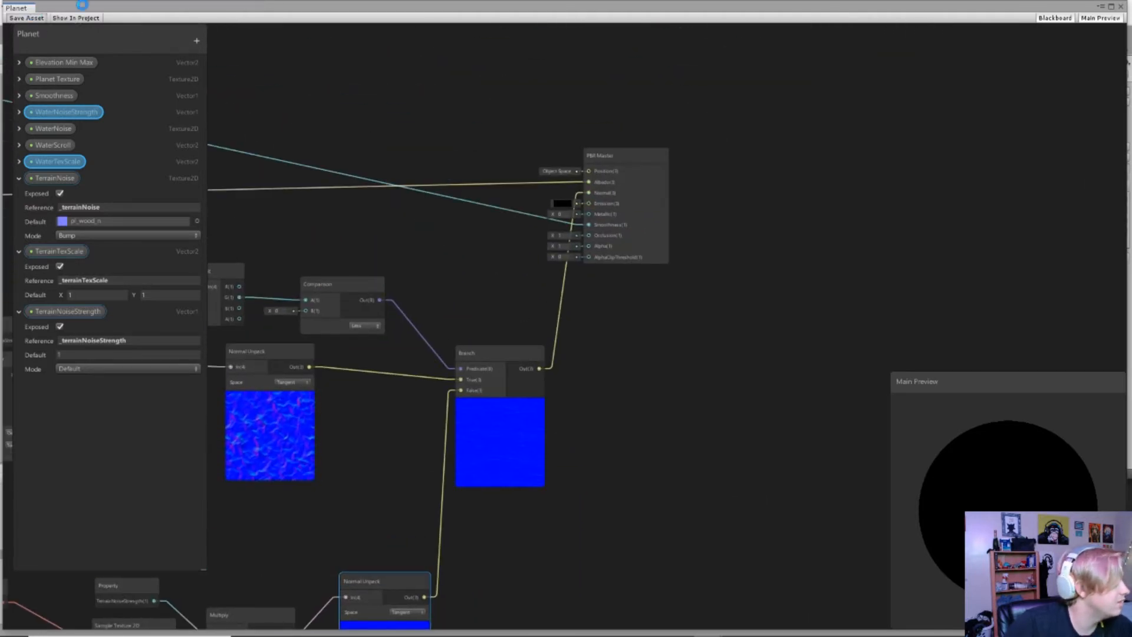
click(1117, 8)
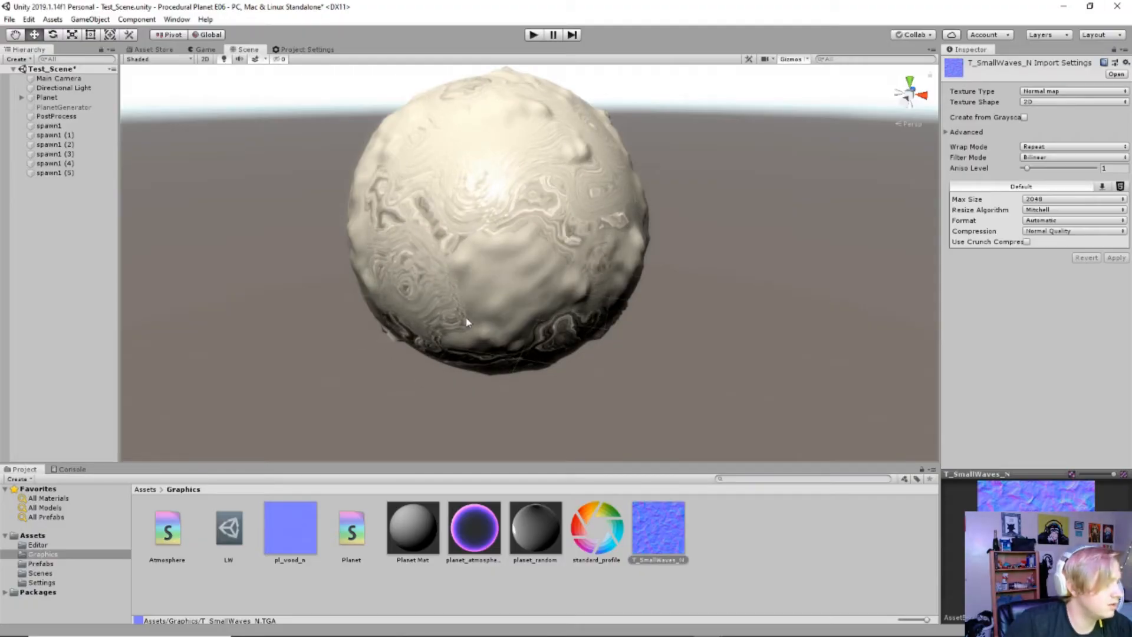
Step: Set the pl_wood_n texture's type to Normal map and apply the import settings
click(286, 531)
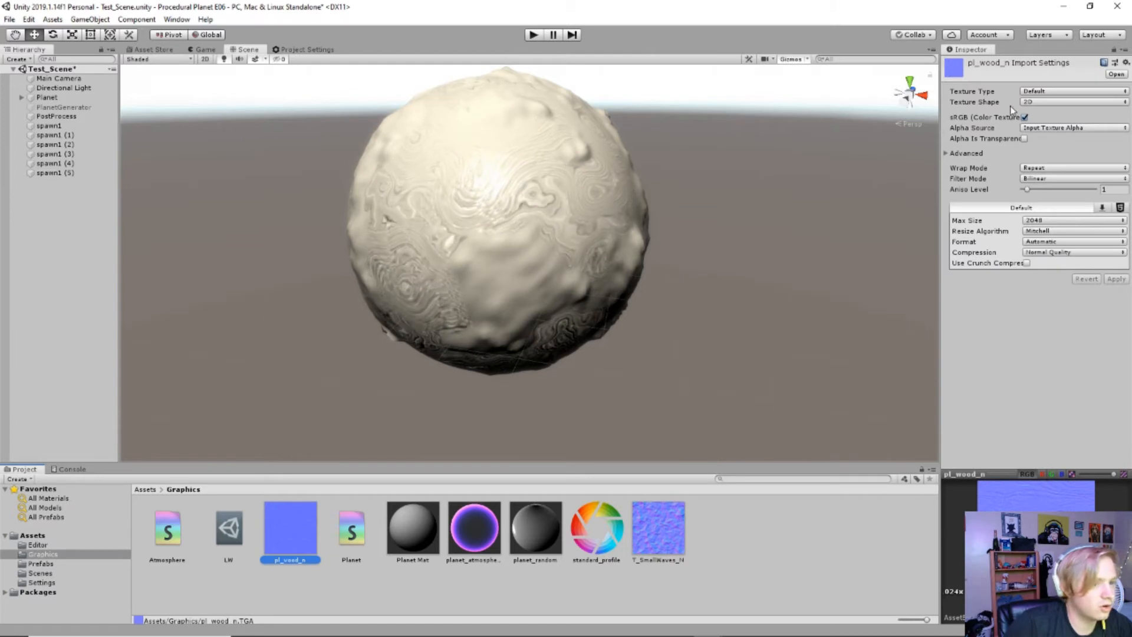
click(1042, 92)
click(1047, 119)
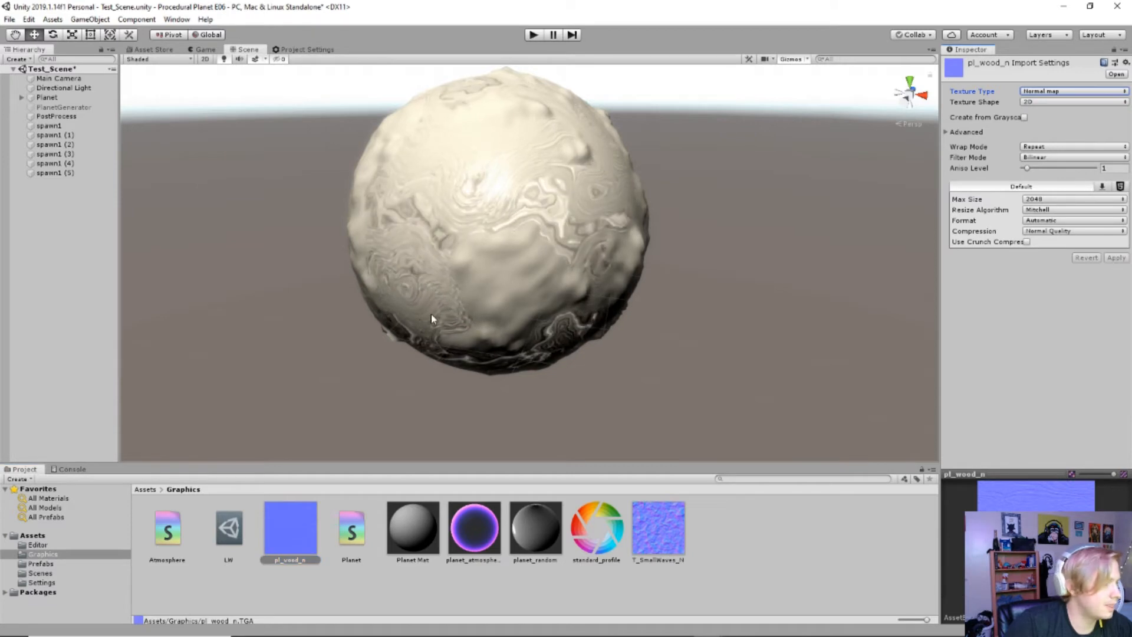
Step: Regenerate the Planet object so its biome colours are rebuilt in the scene
click(52, 98)
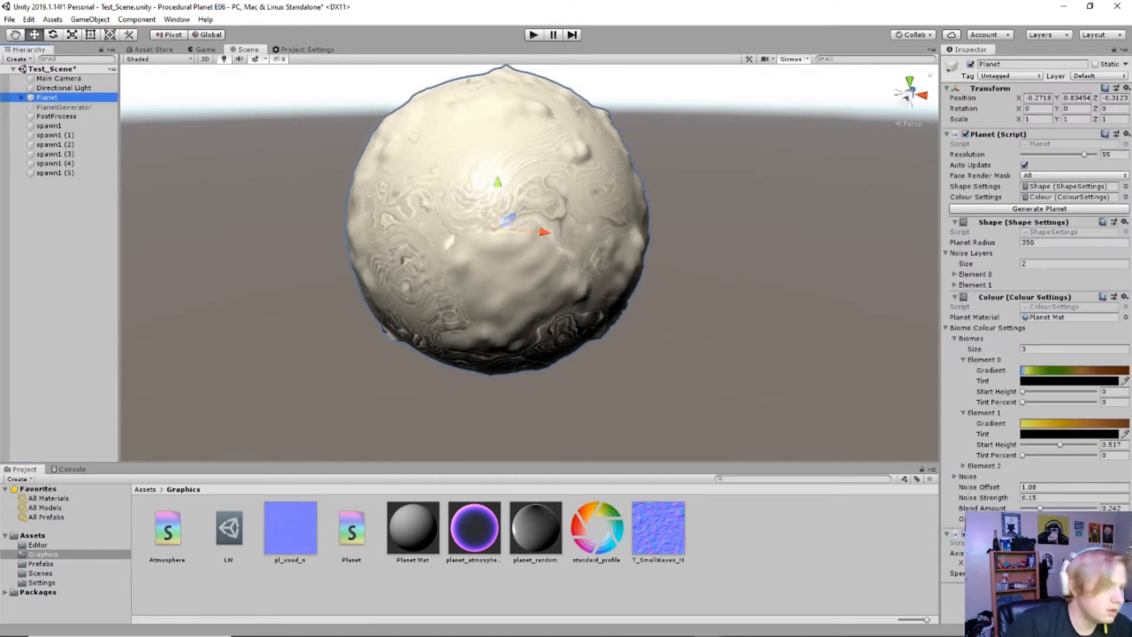
click(1046, 209)
scroll(587, 307, up, 2)
scroll(585, 303, down, 1)
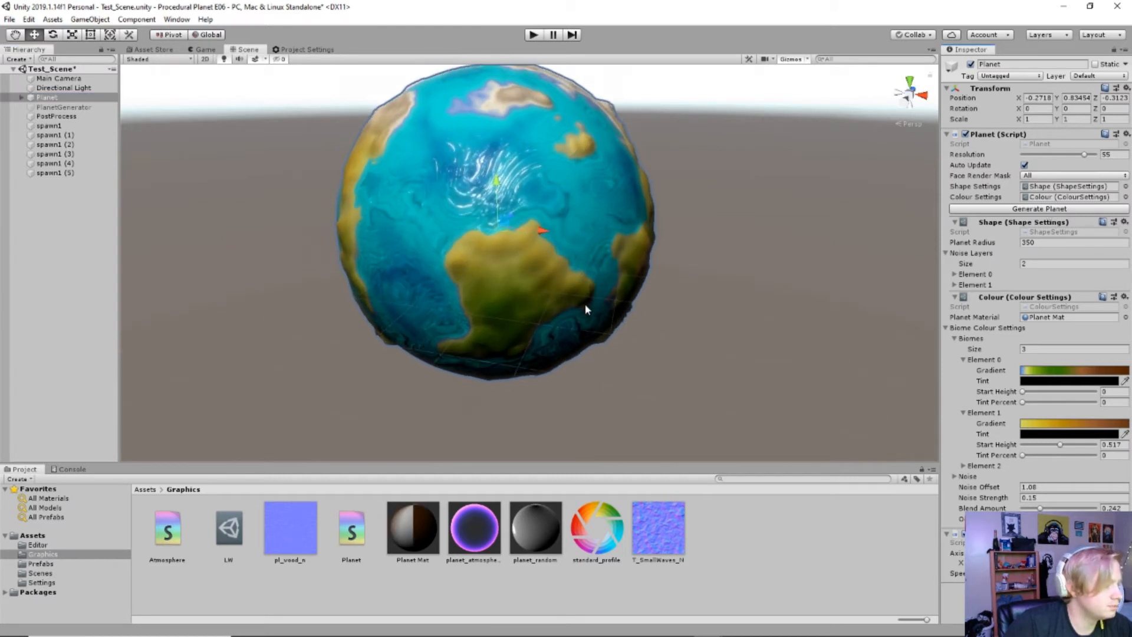
Step: Assign the pl_wood_n texture to the TerrainNoise slot of the planet_random material
click(532, 521)
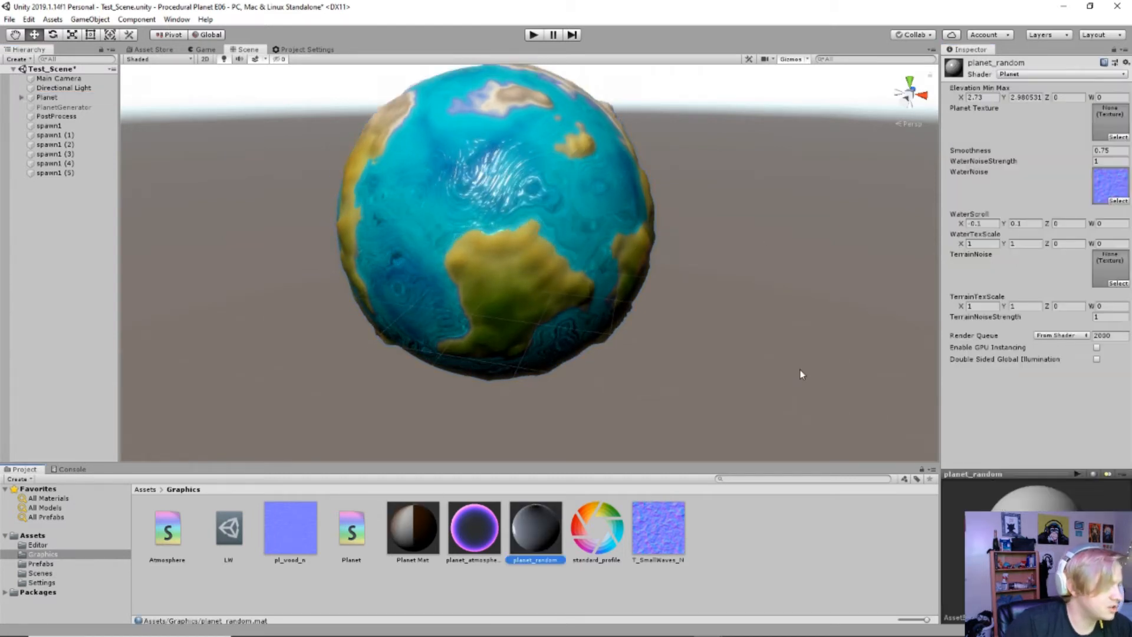
drag(312, 533, 1114, 277)
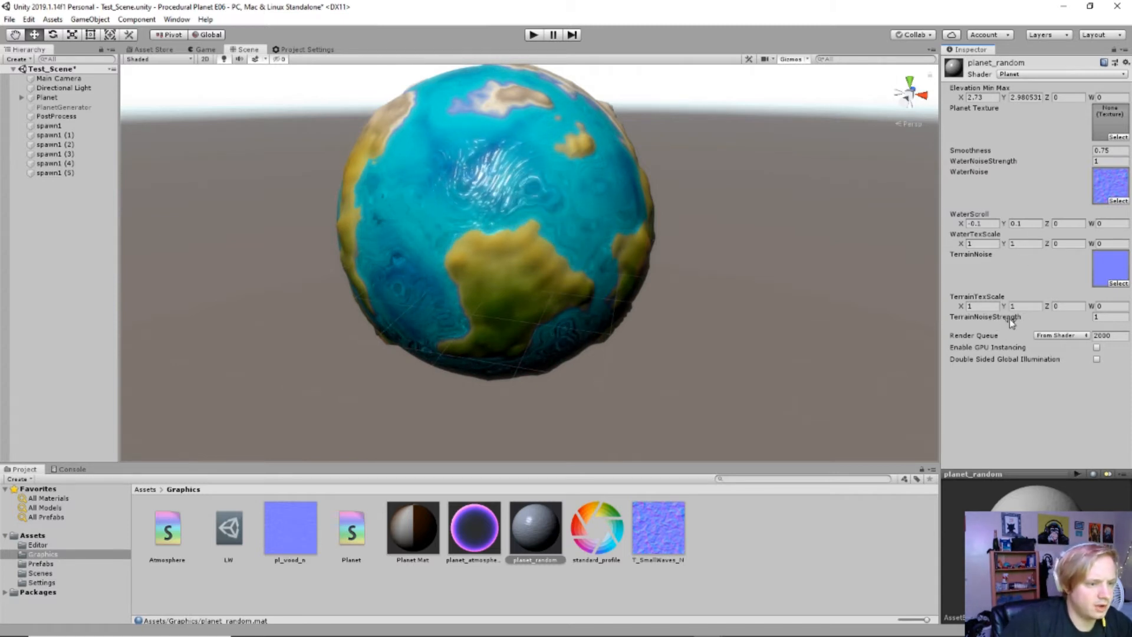
Step: Try a TerrainTexScale X of 2.58 on the planet_random material and inspect the effect on the land
drag(992, 152, 1091, 162)
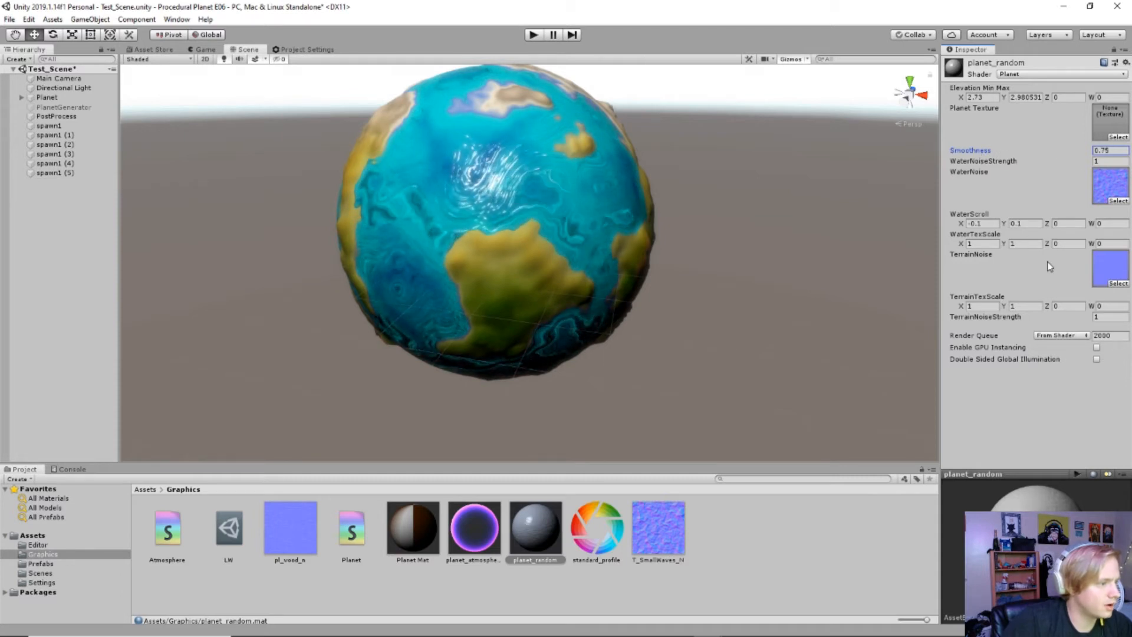
mouse_move(1000, 316)
mouse_down()
mouse_move(1019, 319)
mouse_move(1010, 304)
mouse_up()
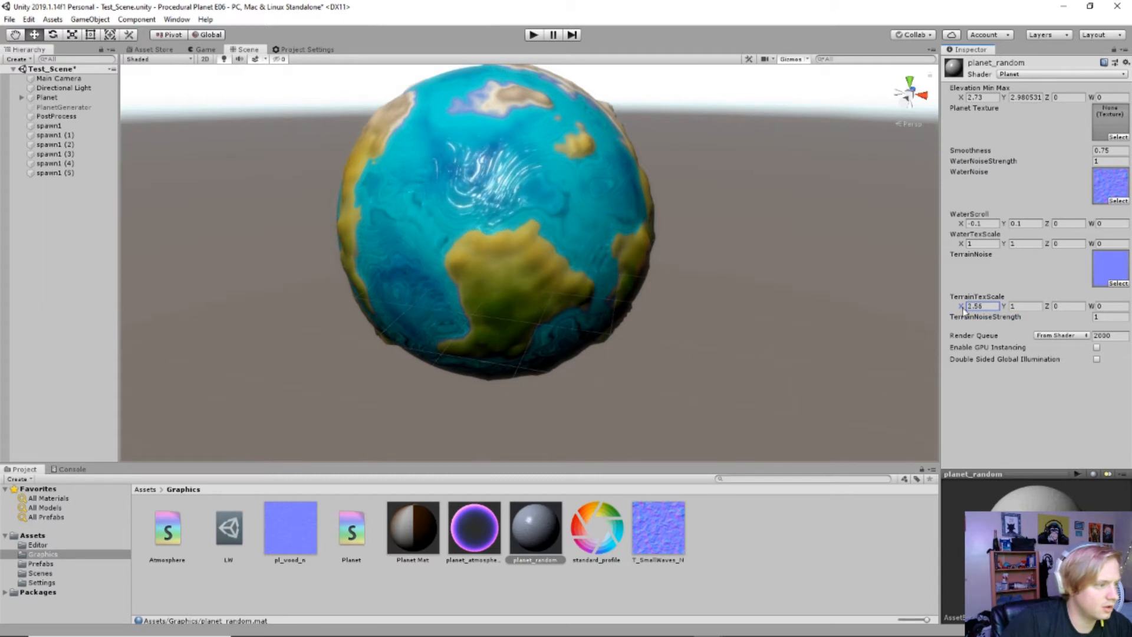
scroll(576, 308, up, 4)
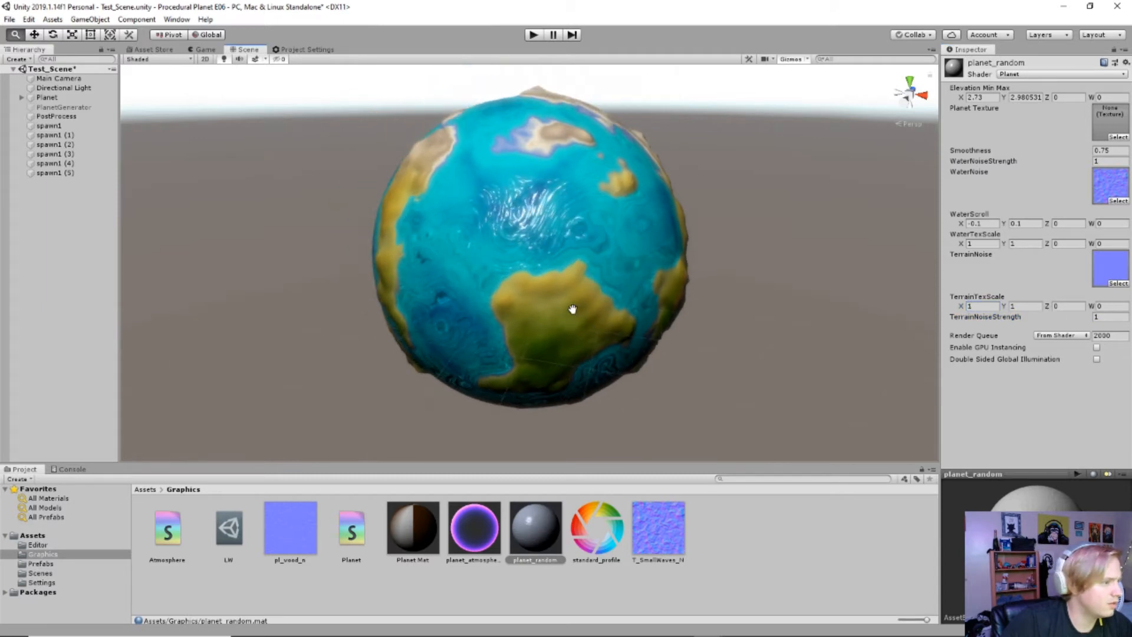
middle_drag(557, 303, 570, 316)
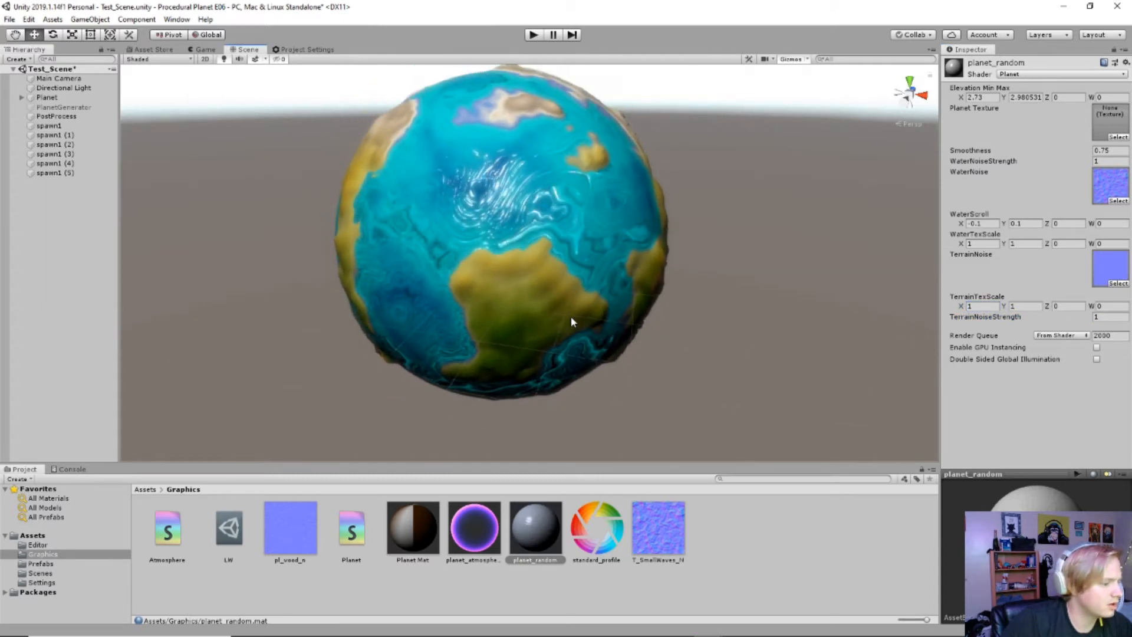
Step: Save the scene and reopen the Planet shader graph
key(ctrl+s)
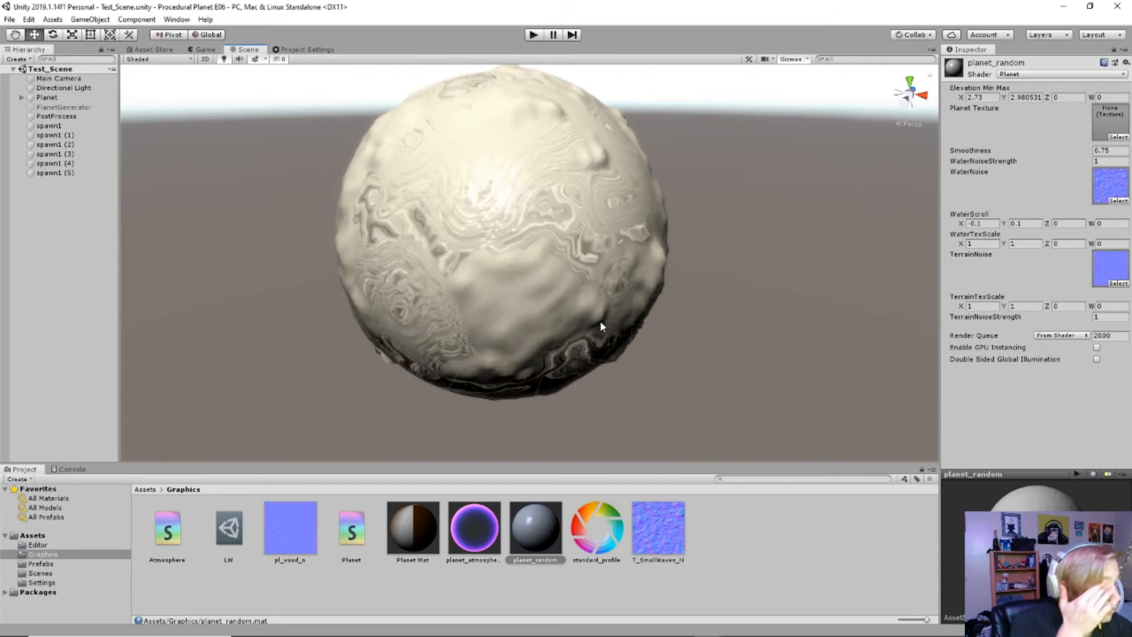
key(alt+Tab)
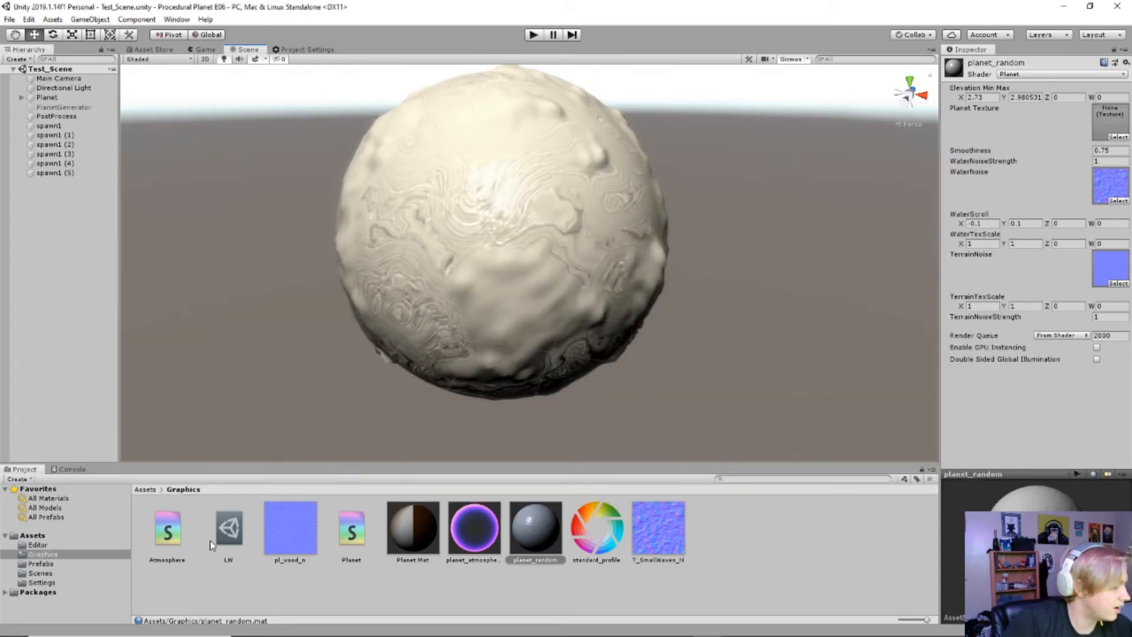
double_click(350, 524)
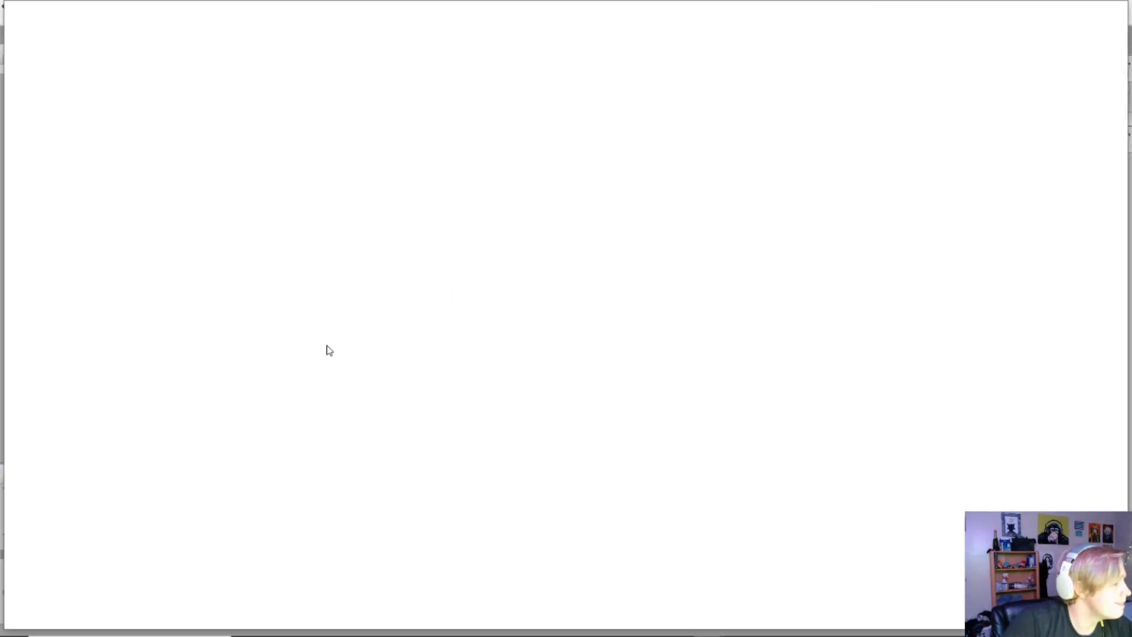
Step: Examine the terrain noise connections from the Vector 2 node through the scale Multiply to Sample Texture 2D and Normal Unpack
scroll(341, 399, up, 3)
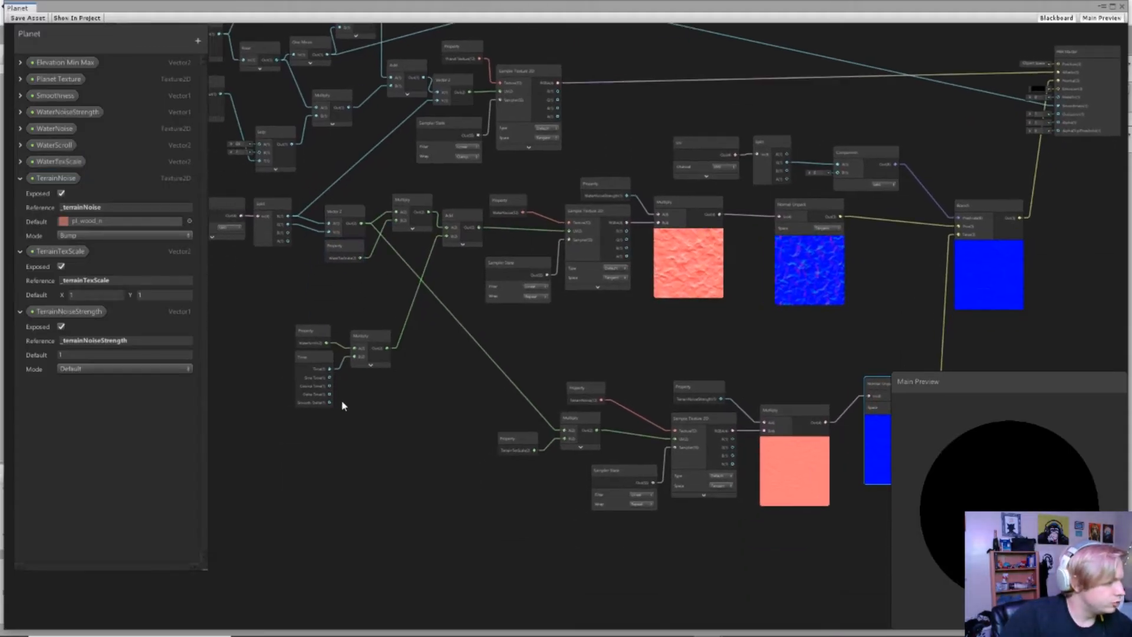
middle_drag(340, 393, 387, 394)
scroll(463, 377, up, 1)
middle_drag(558, 386, 483, 397)
scroll(483, 398, down, 1)
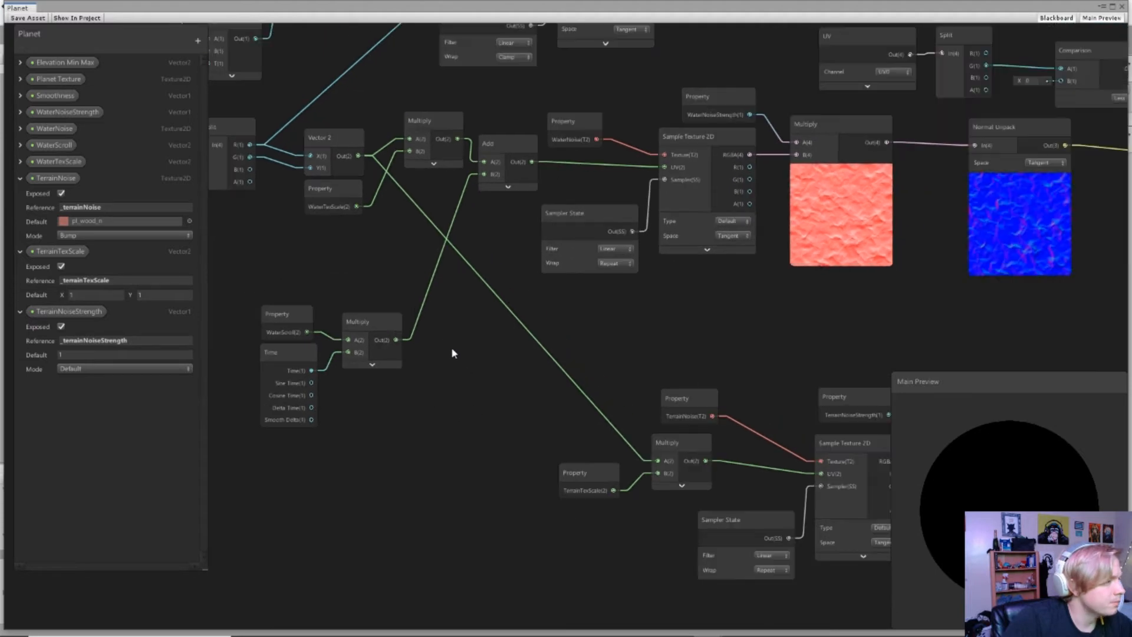
middle_drag(335, 151, 385, 174)
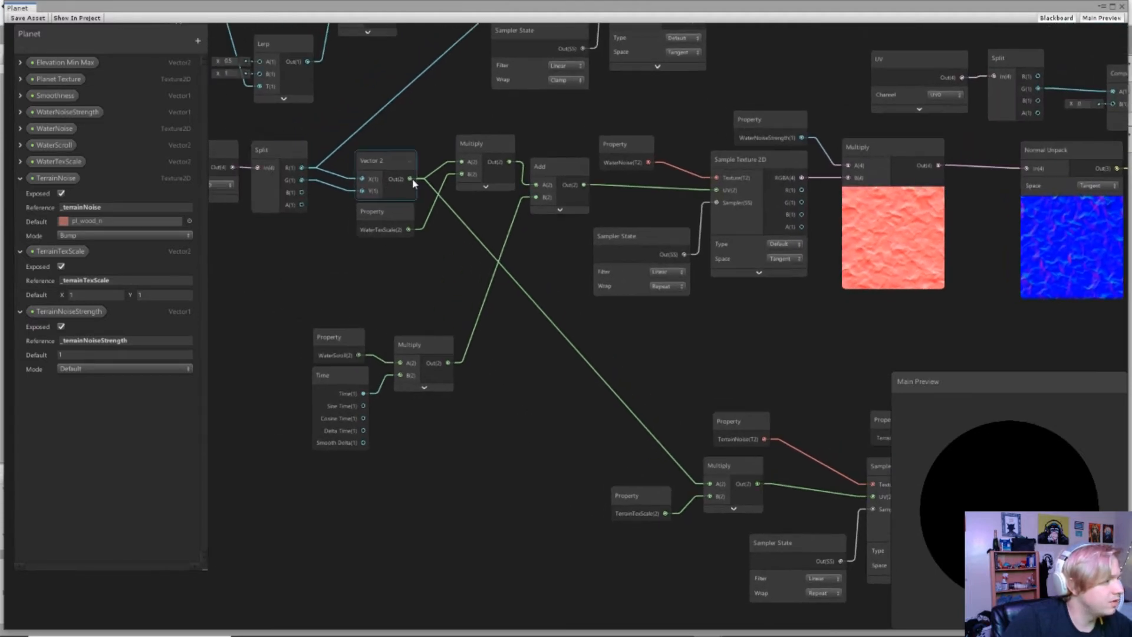
middle_drag(451, 283, 372, 176)
middle_drag(557, 368, 429, 330)
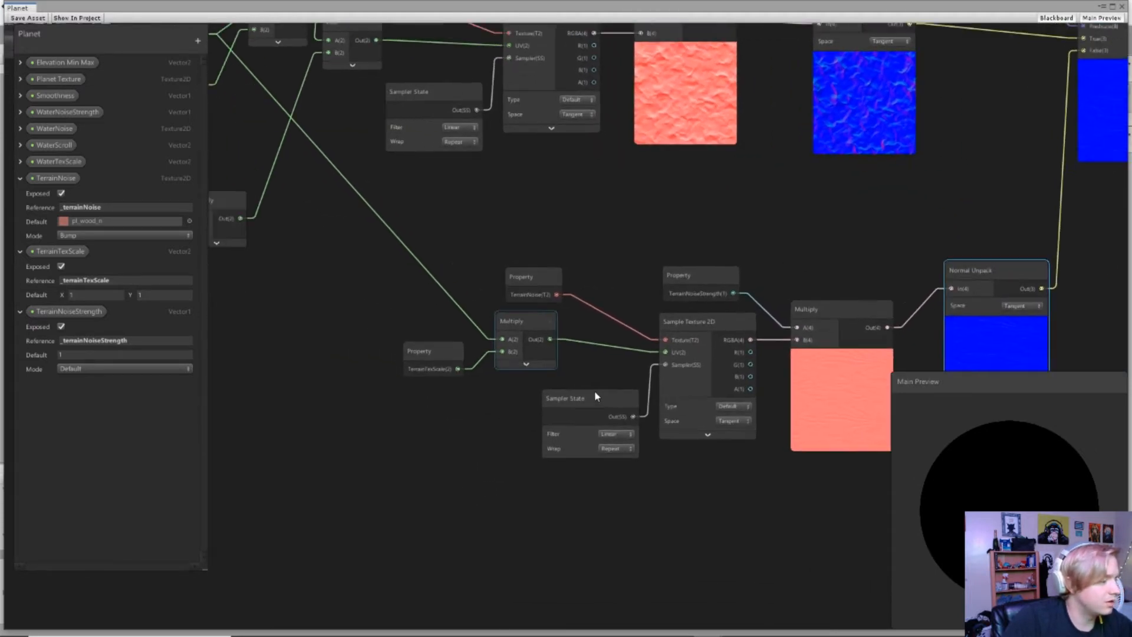
Step: Review the terrain normal node chain from the TerrainTexScale Multiply through Sample Texture 2D and TerrainNoiseStrength to Normal Unpack
middle_drag(594, 390, 698, 447)
middle_drag(614, 411, 591, 420)
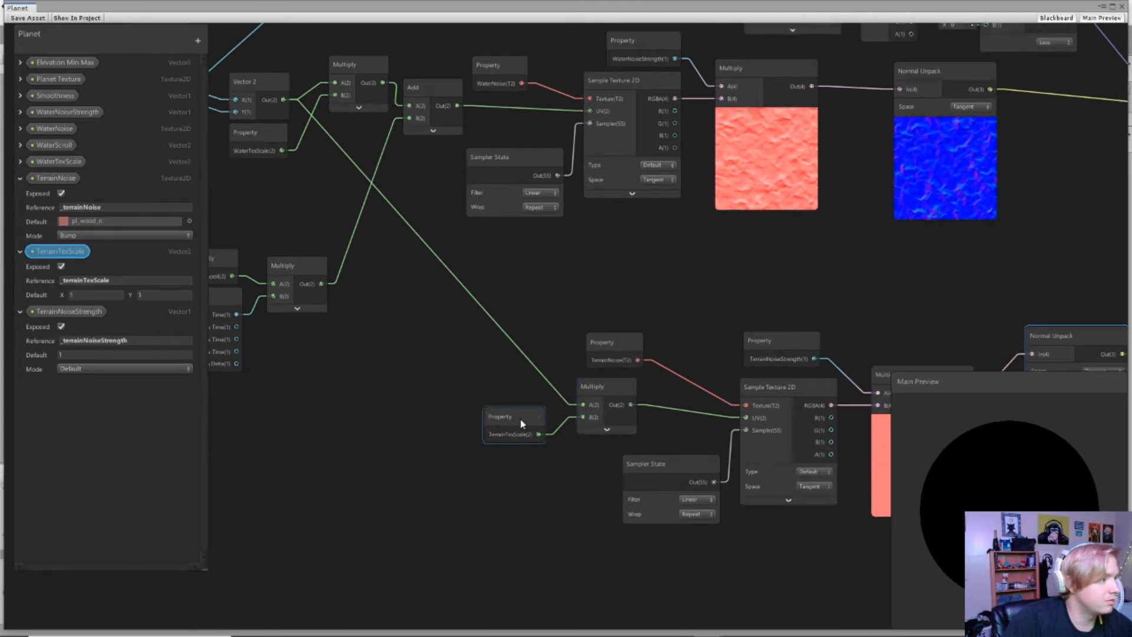
middle_drag(538, 421, 480, 430)
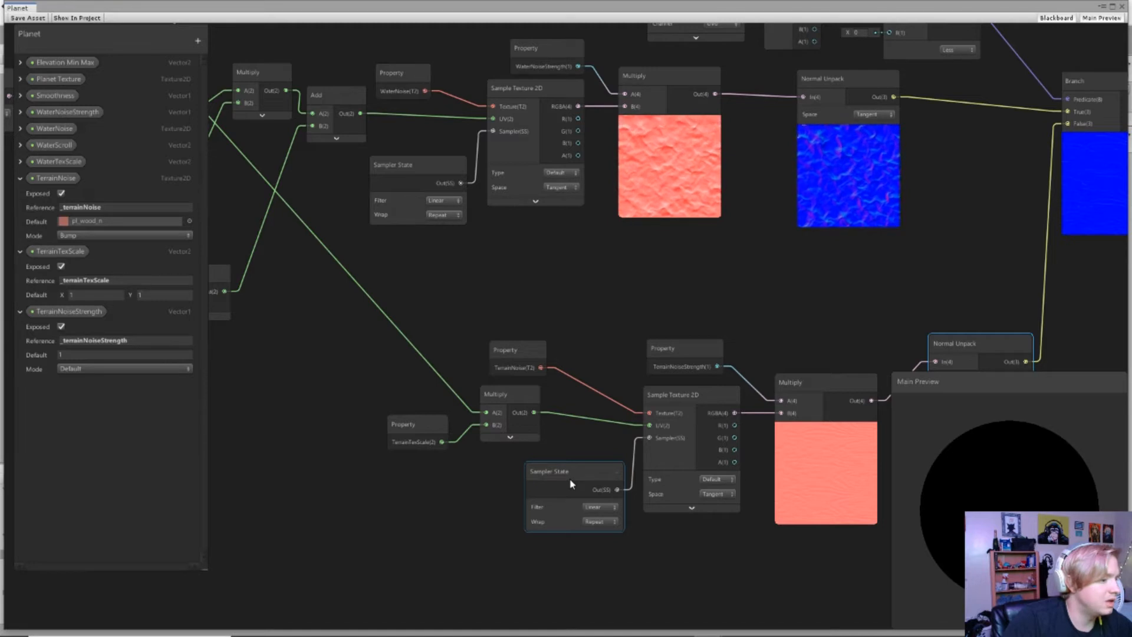
middle_drag(550, 419, 383, 415)
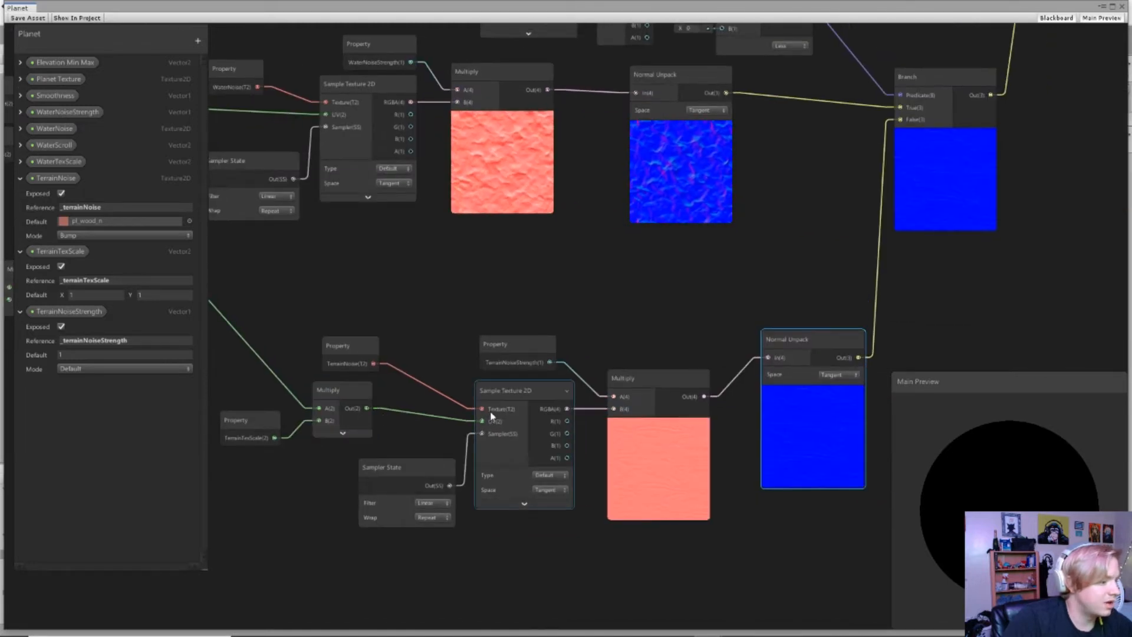
middle_drag(491, 415, 496, 403)
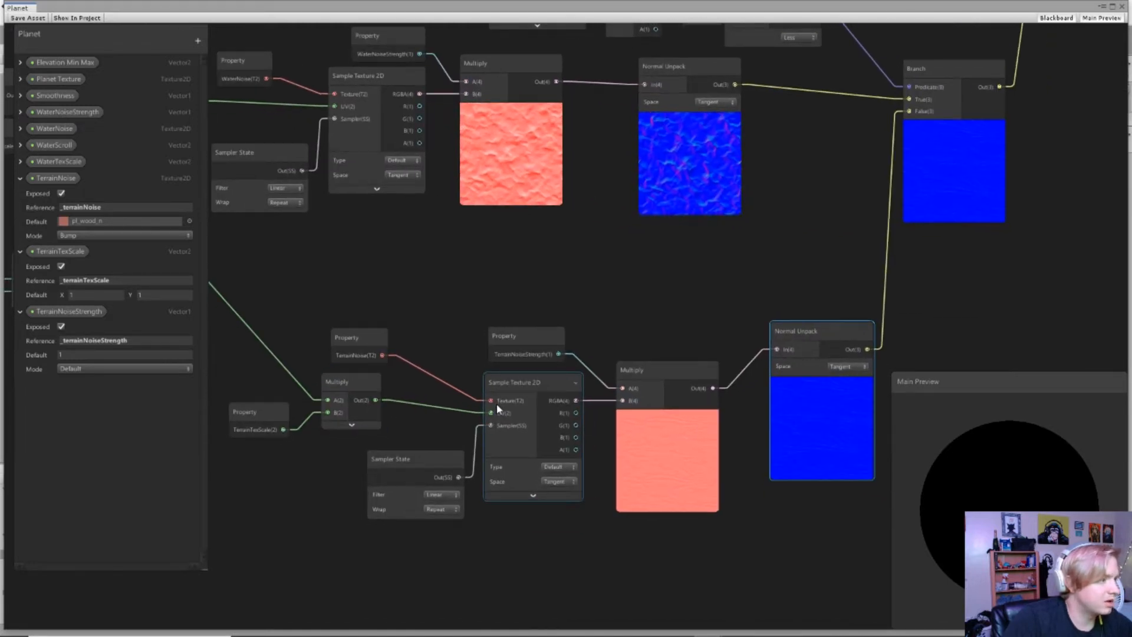
click(518, 346)
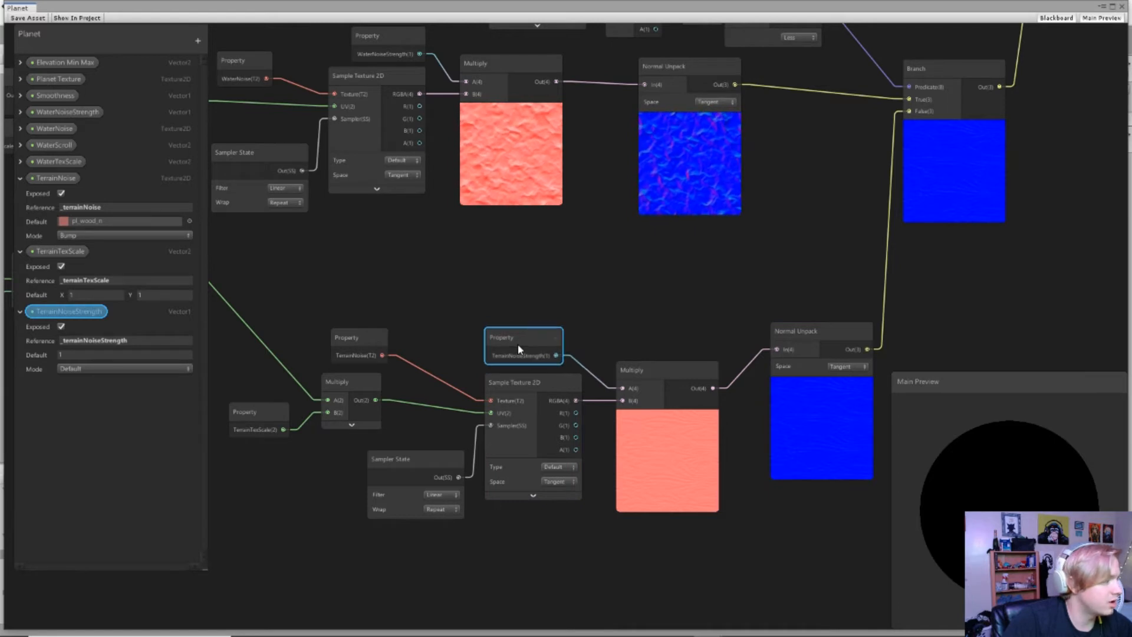
middle_drag(631, 391, 498, 408)
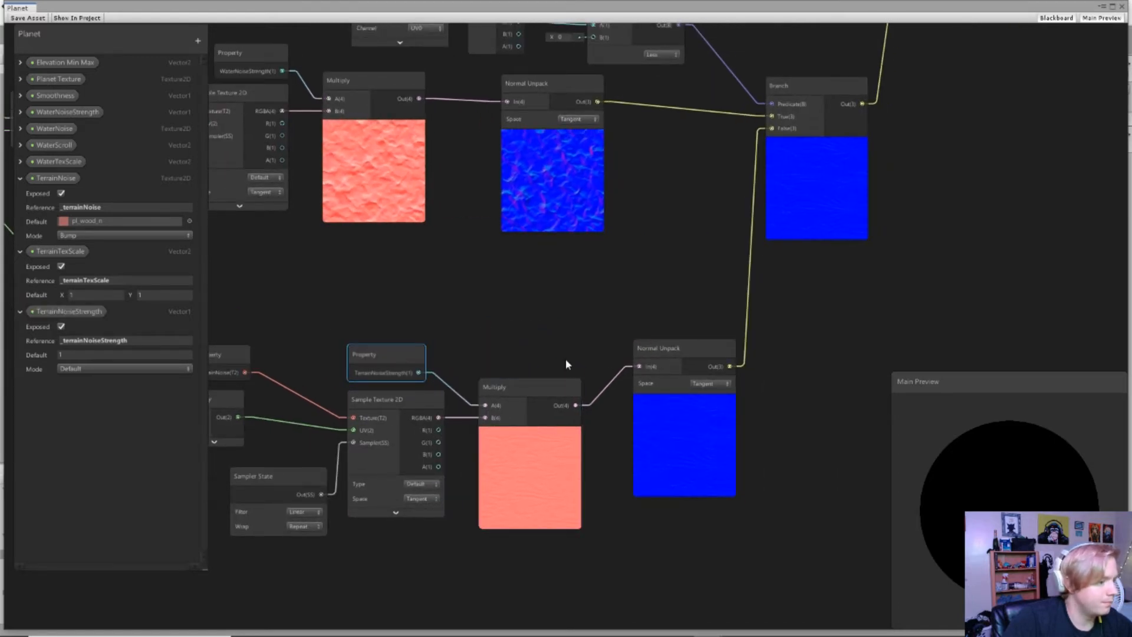
middle_drag(637, 320, 553, 365)
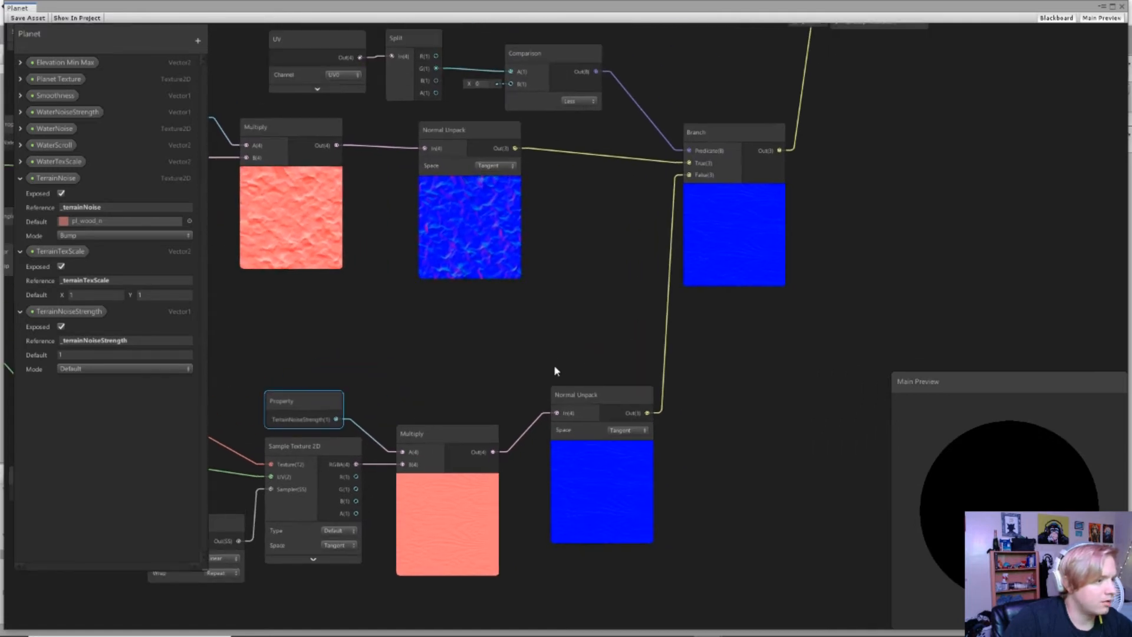
middle_drag(600, 331, 553, 364)
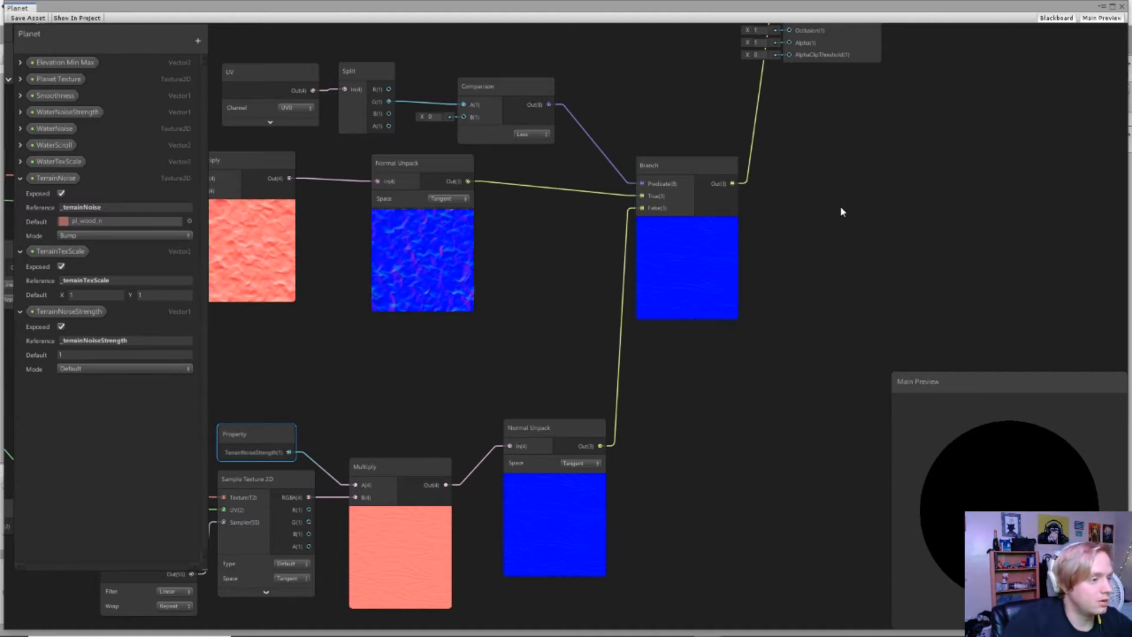
Step: Trace the Branch output to the PBR Master's Normal input and examine the water and terrain chains back to their shared UV nodes
middle_drag(841, 211, 700, 289)
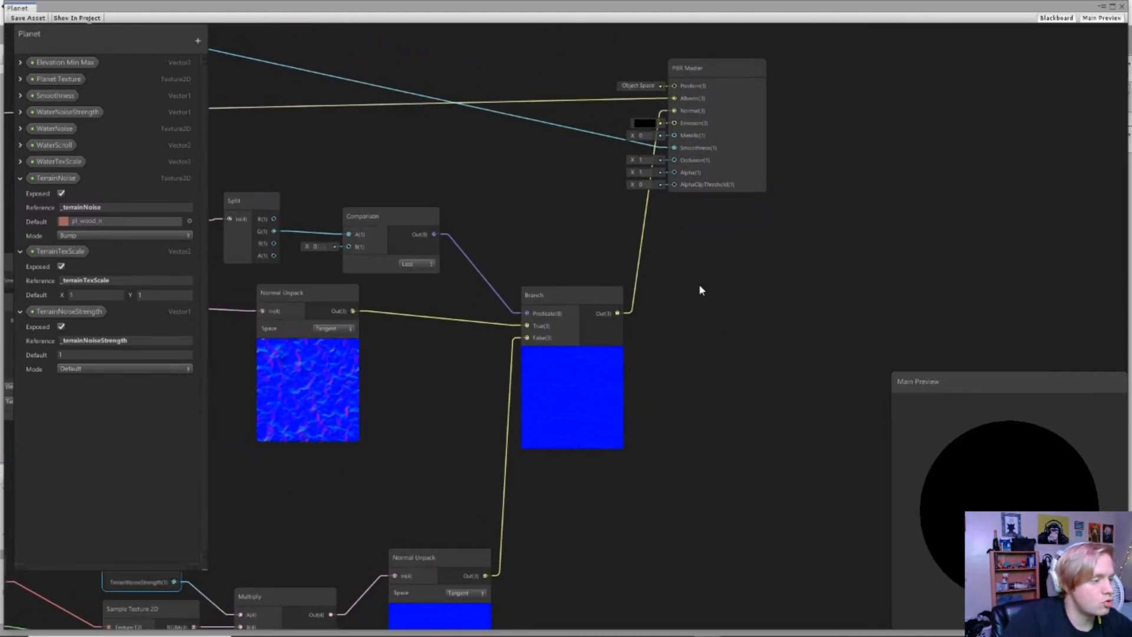
middle_drag(676, 205, 724, 226)
middle_drag(501, 371, 948, 142)
middle_drag(539, 324, 402, 355)
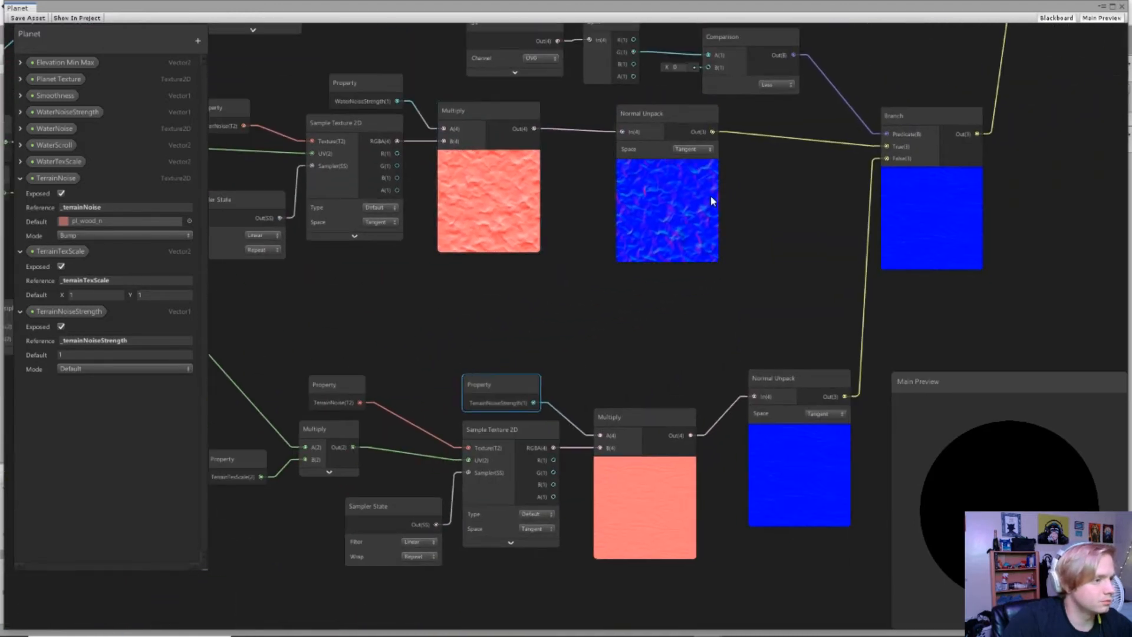
middle_drag(711, 201, 573, 269)
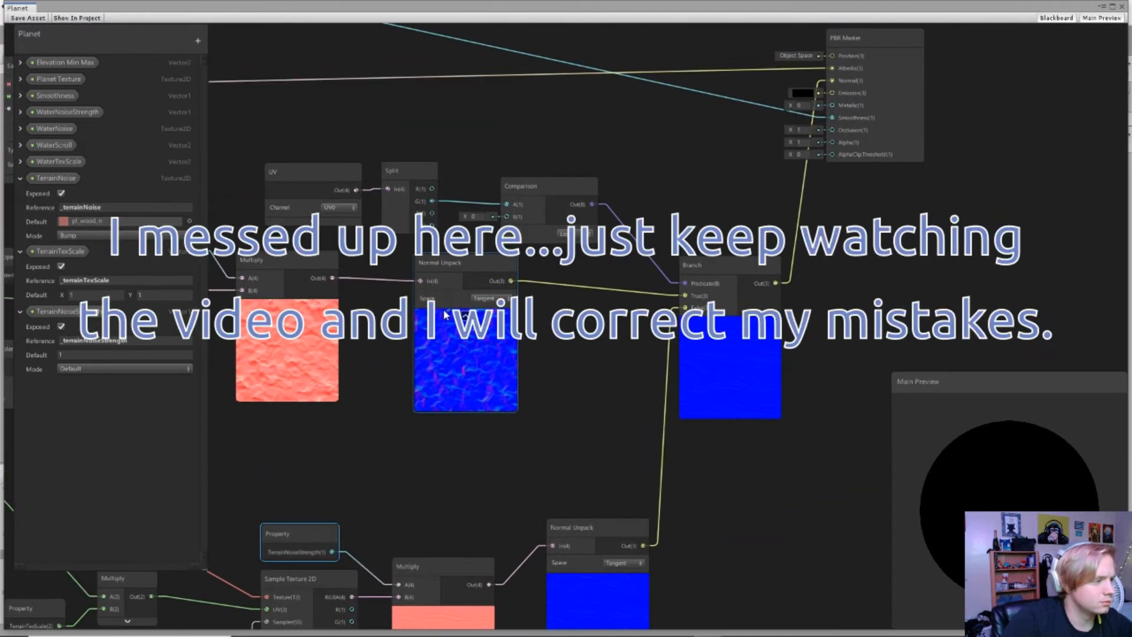
scroll(460, 340, down, 1)
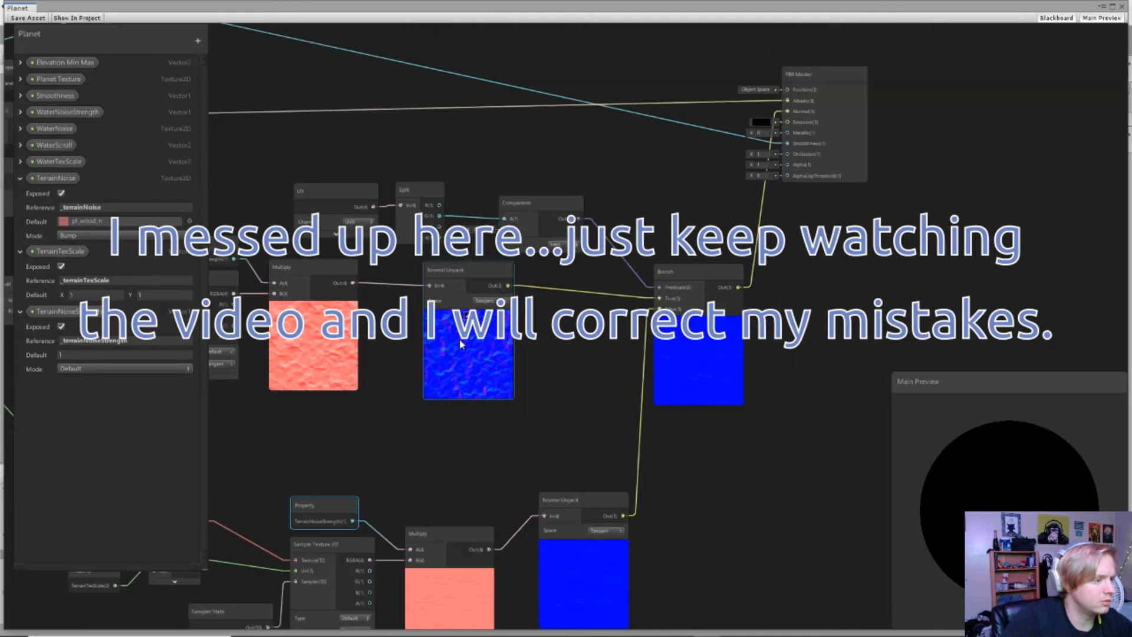
middle_drag(460, 340, 631, 283)
middle_drag(323, 420, 619, 269)
middle_drag(550, 299, 664, 318)
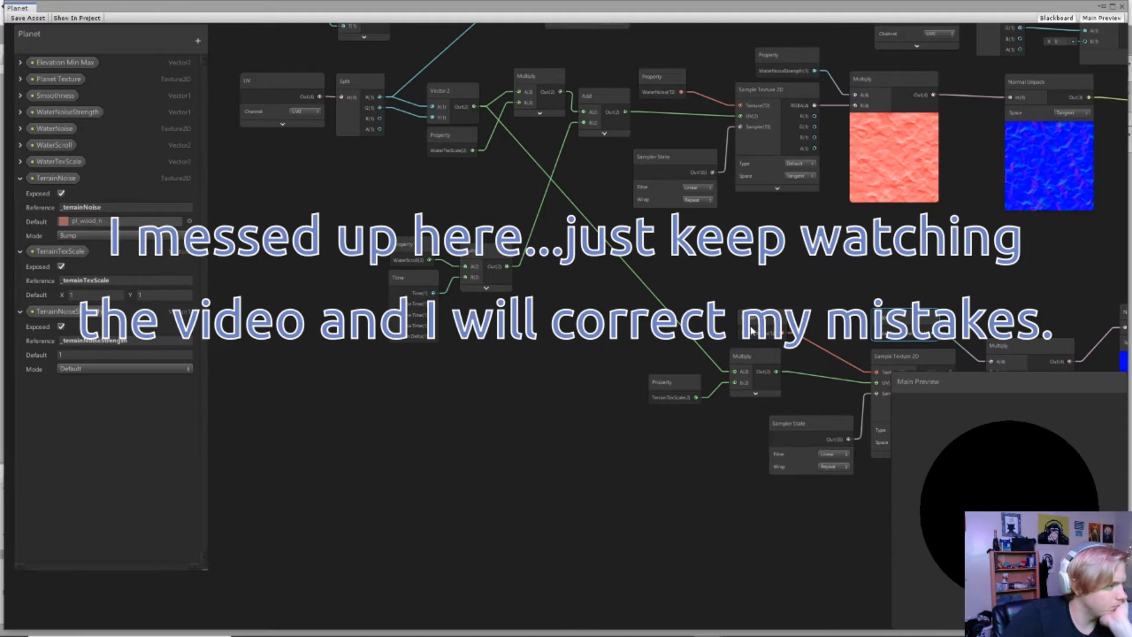
middle_drag(751, 330, 686, 333)
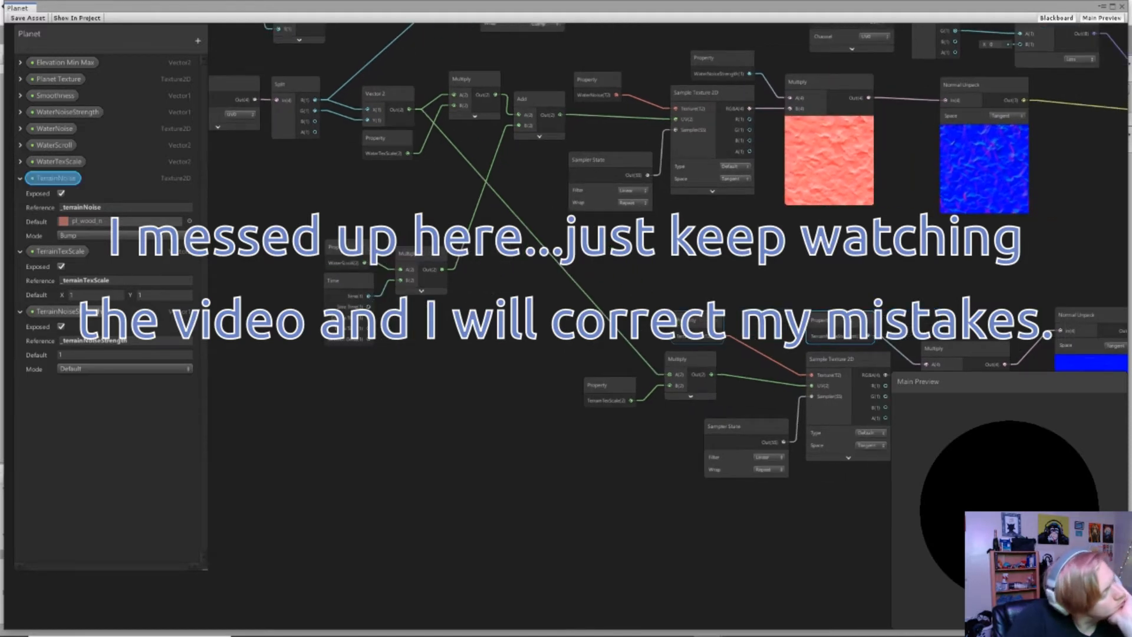
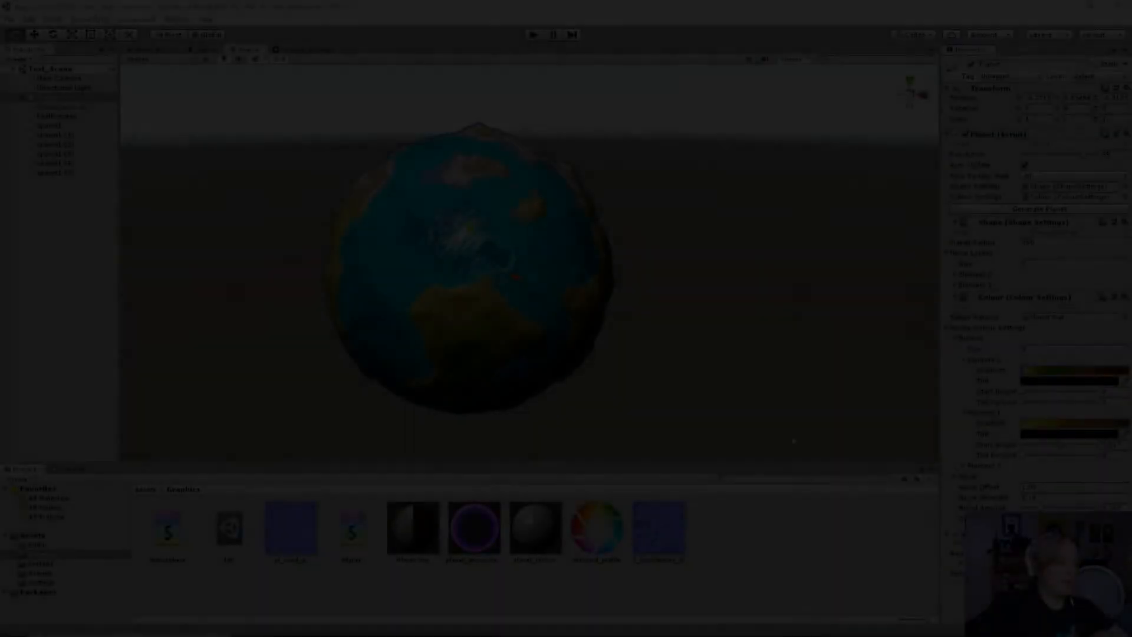
Step: Examine the planet in the scene and the planet_random material's TerrainNoise texture
scroll(557, 298, up, 4)
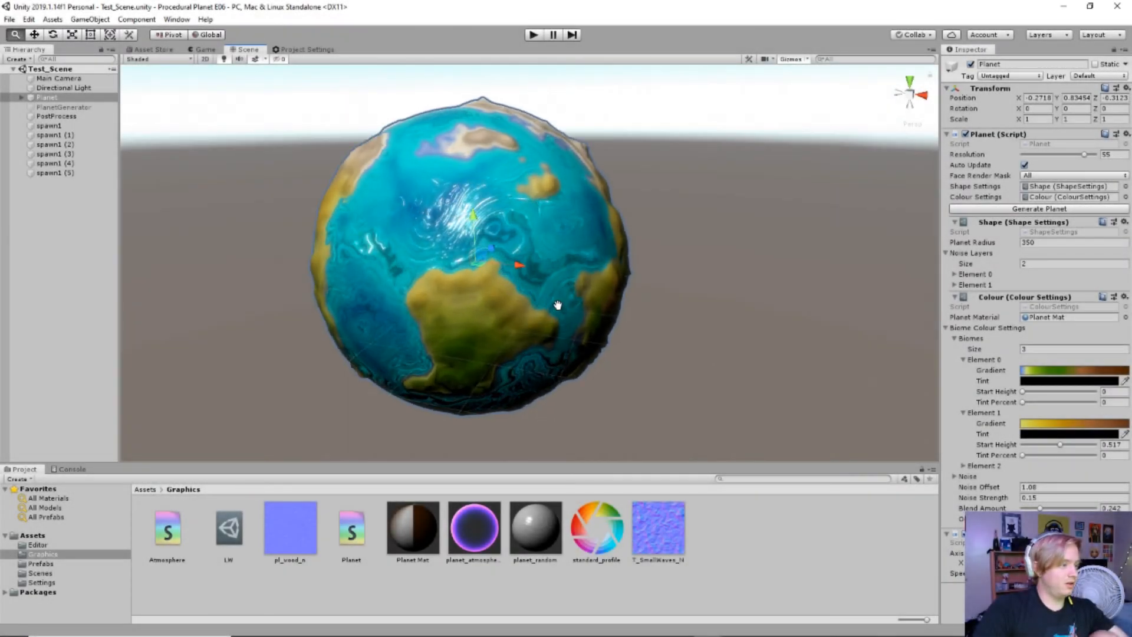
middle_drag(557, 302, 532, 307)
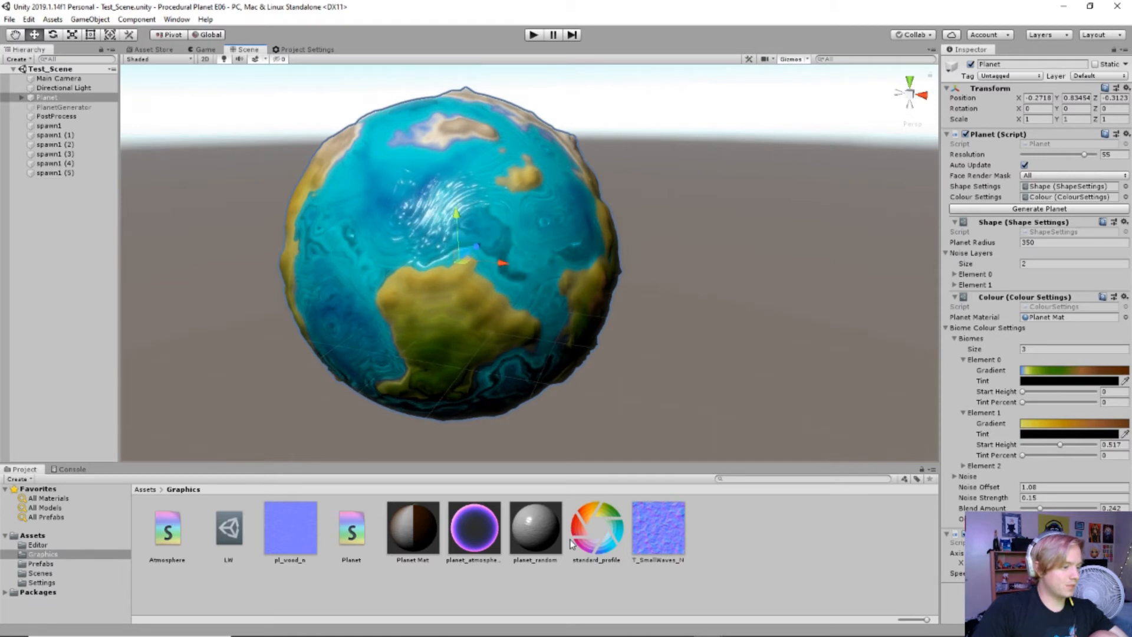
click(532, 551)
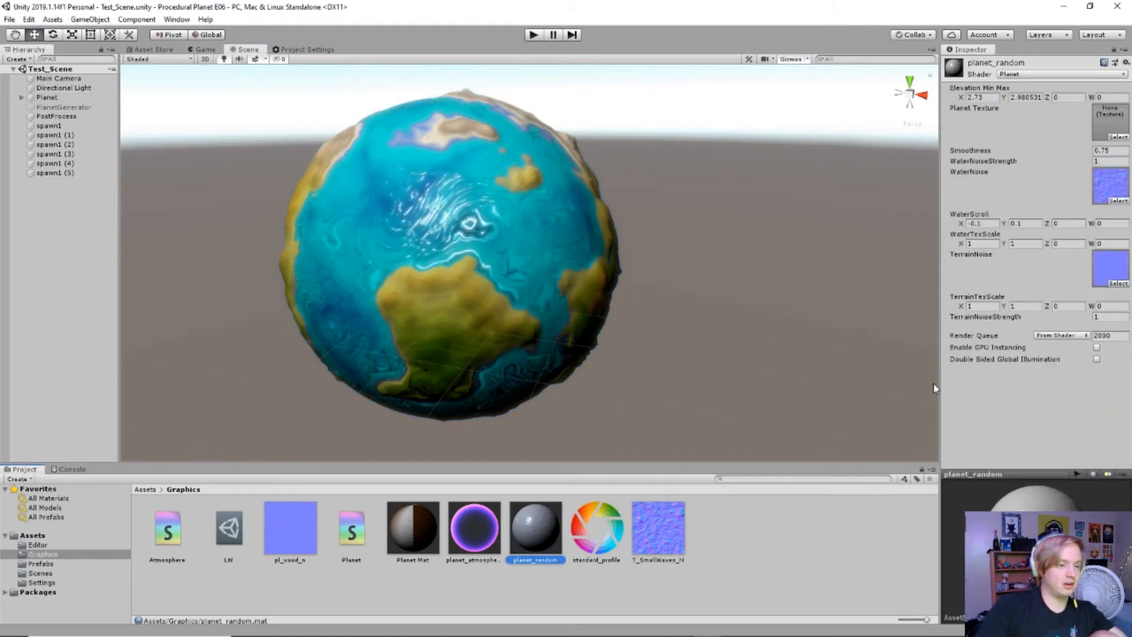
click(1106, 274)
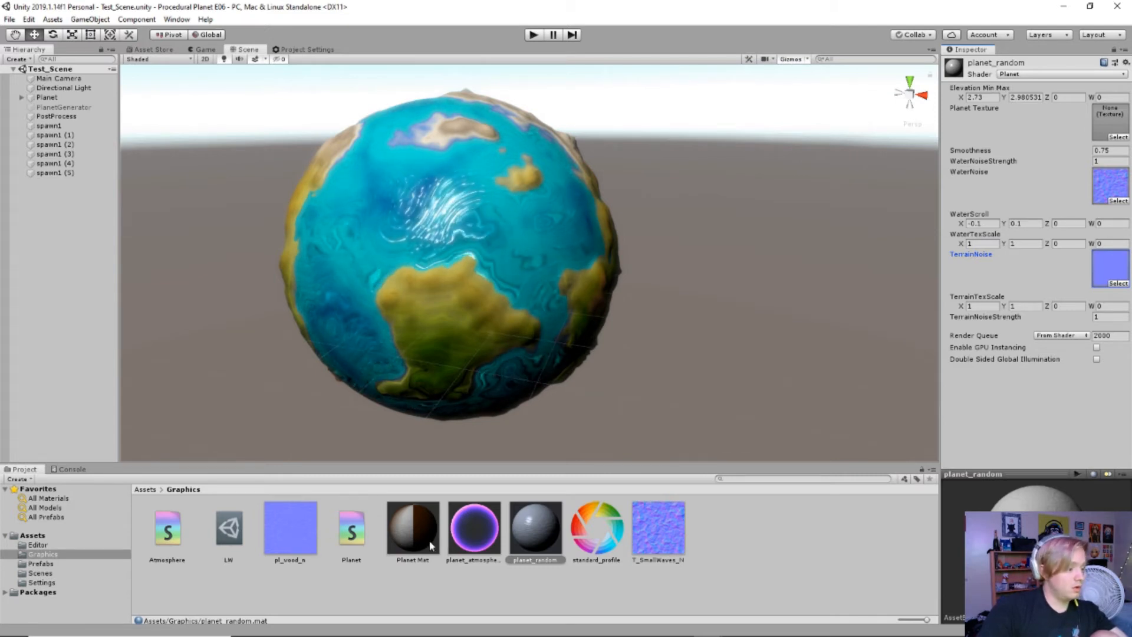
Step: Assign the pl_wood_n texture to the TerrainNoise slot of Planet Mat
click(413, 538)
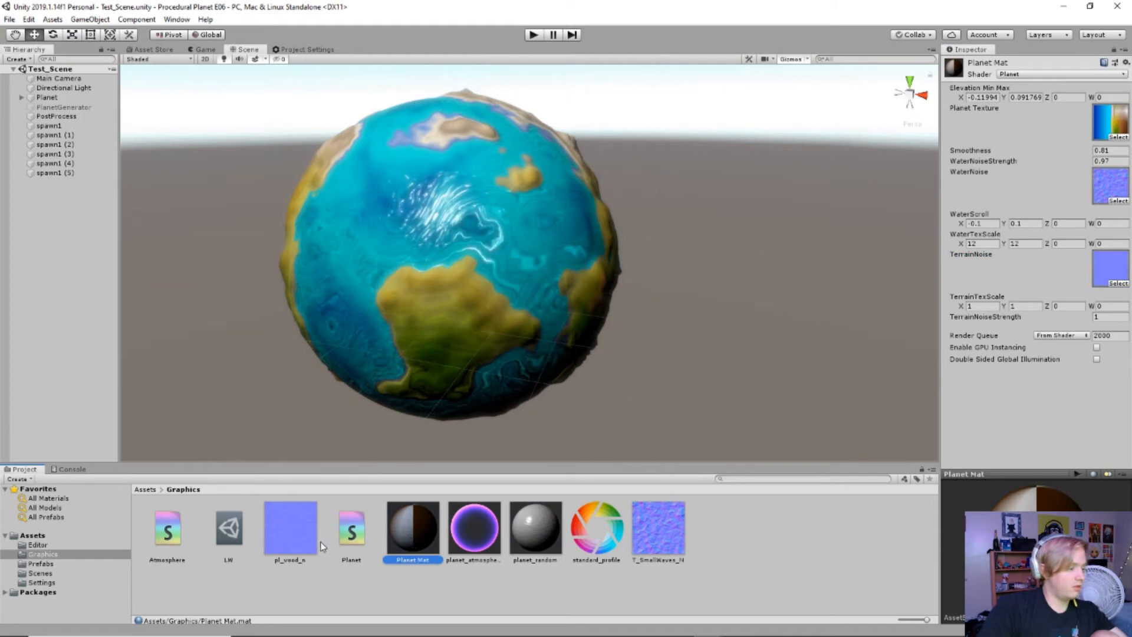
drag(322, 545, 839, 401)
drag(1108, 295, 1109, 272)
Step: Try a TerrainTexScale of X 5, Y 5 on Planet Mat and inspect the terrain up close
scroll(348, 366, up, 8)
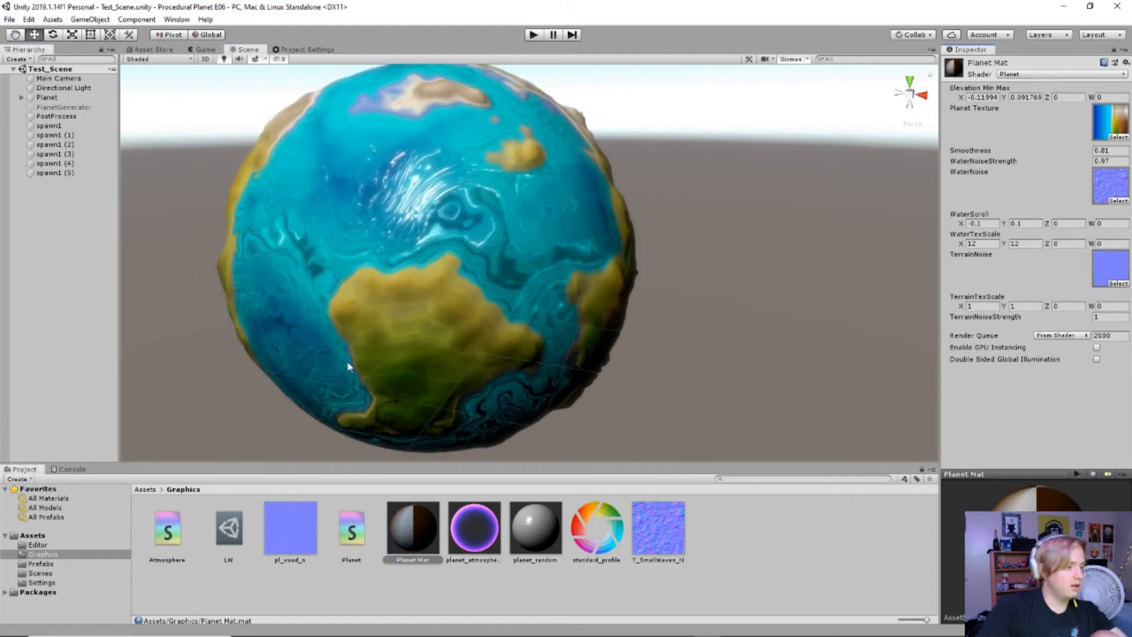
middle_drag(430, 363, 512, 360)
right_drag(489, 382, 538, 349)
key(s)
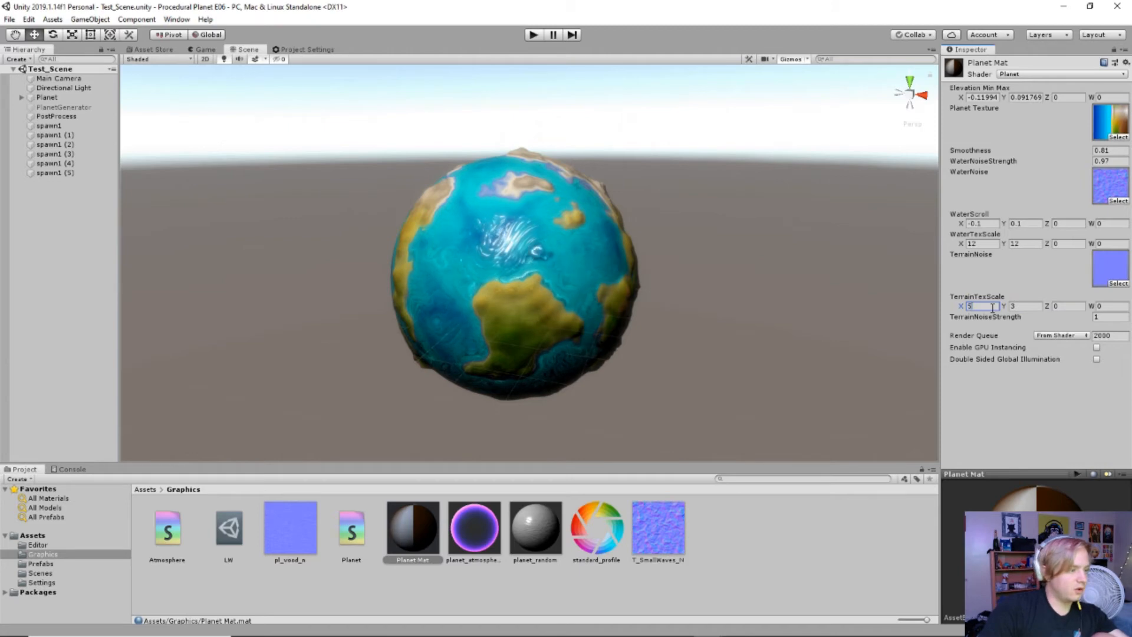
scroll(593, 313, up, 10)
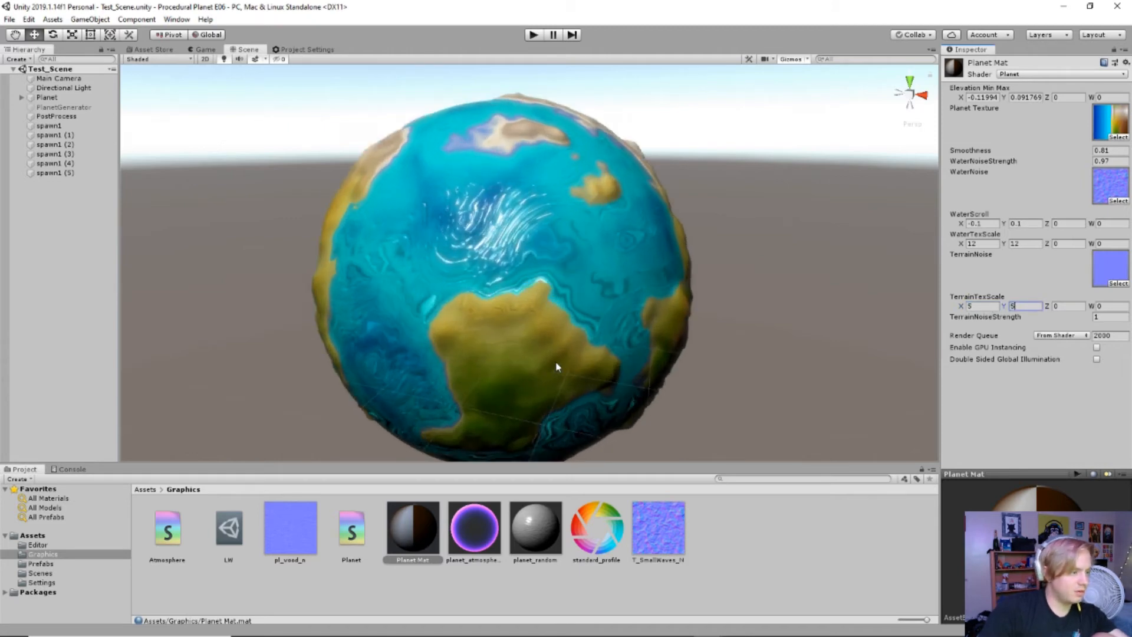
scroll(482, 262, down, 10)
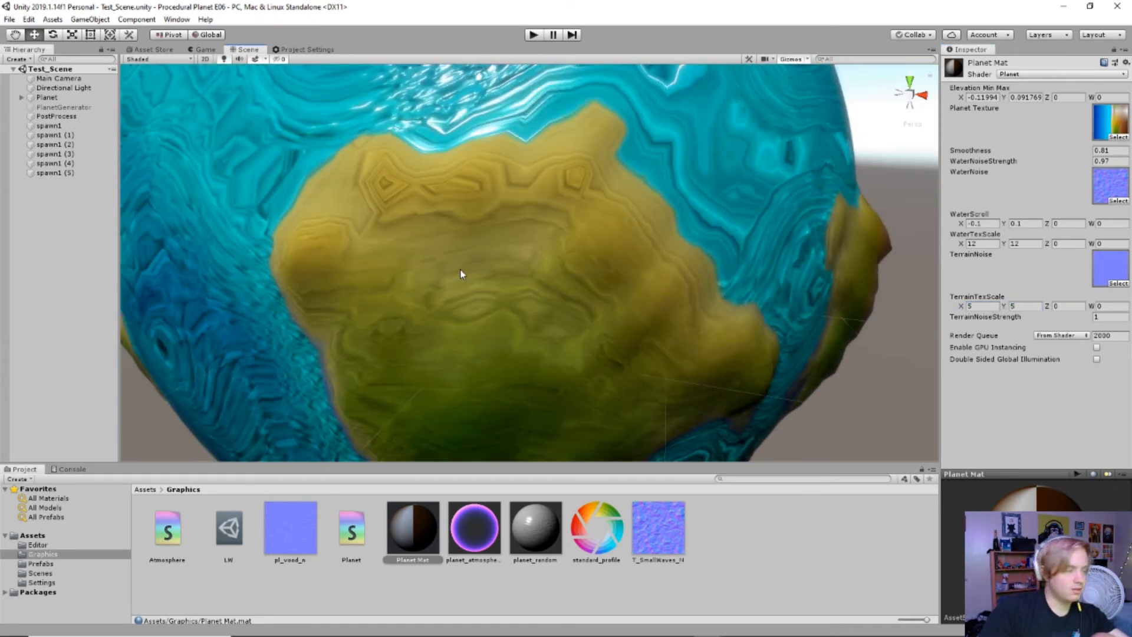
Step: Set Planet Mat's TerrainTexScale to X 1, Y 12 and its TerrainNoiseStrength to 0.8
middle_drag(586, 307, 571, 319)
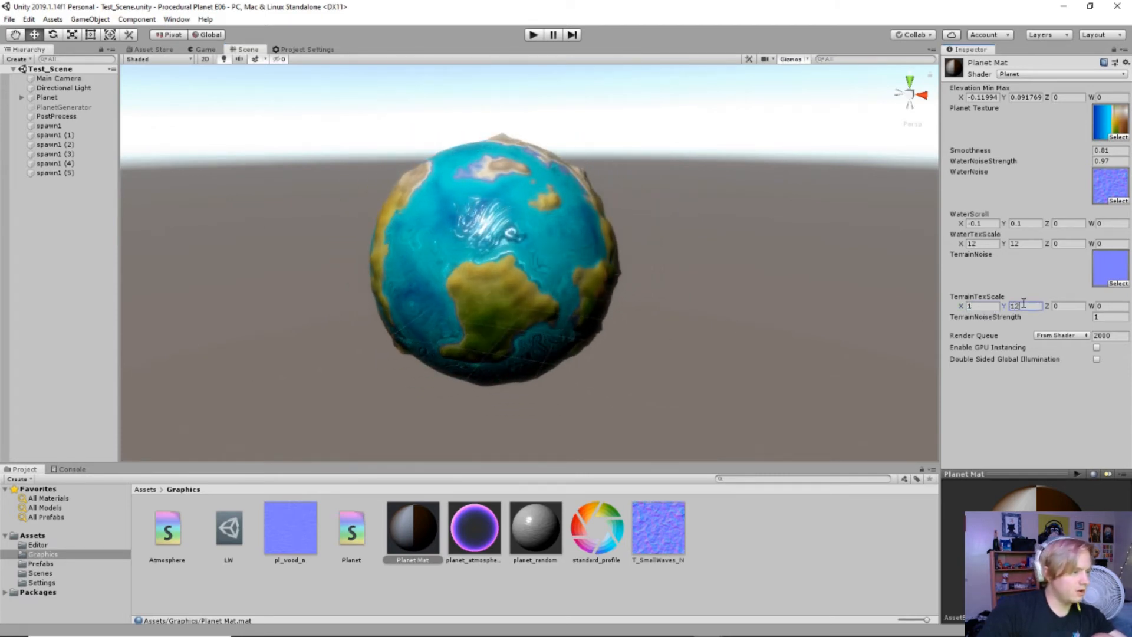
scroll(521, 344, up, 6)
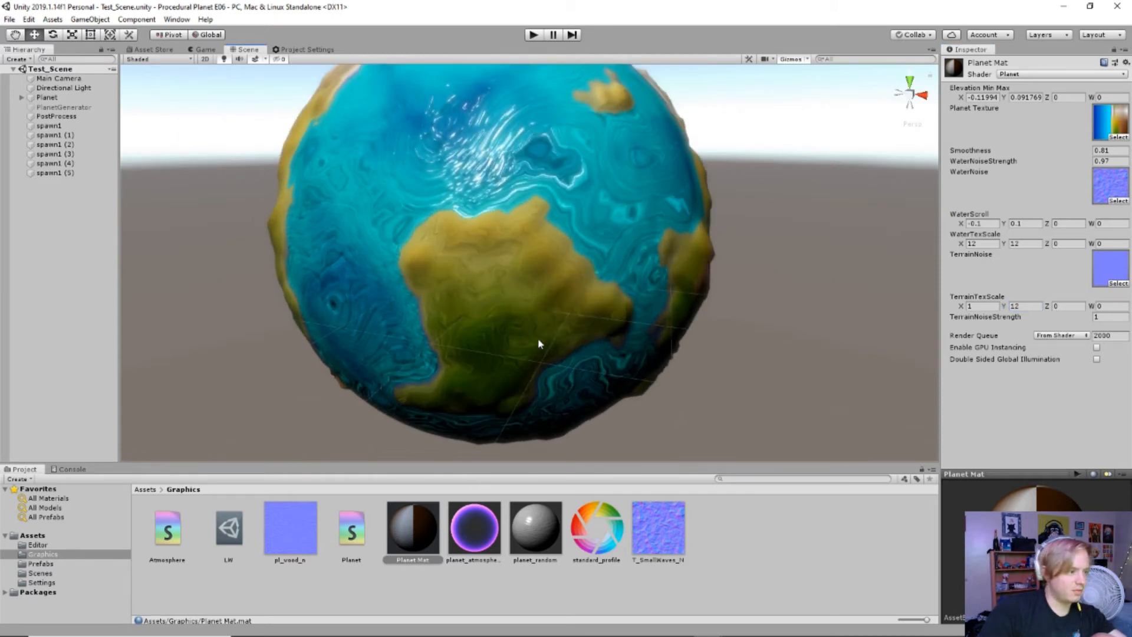
scroll(546, 327, down, 8)
middle_drag(559, 326, 553, 310)
mouse_move(1000, 318)
mouse_down()
mouse_move(897, 324)
mouse_move(1046, 326)
mouse_move(956, 320)
mouse_up()
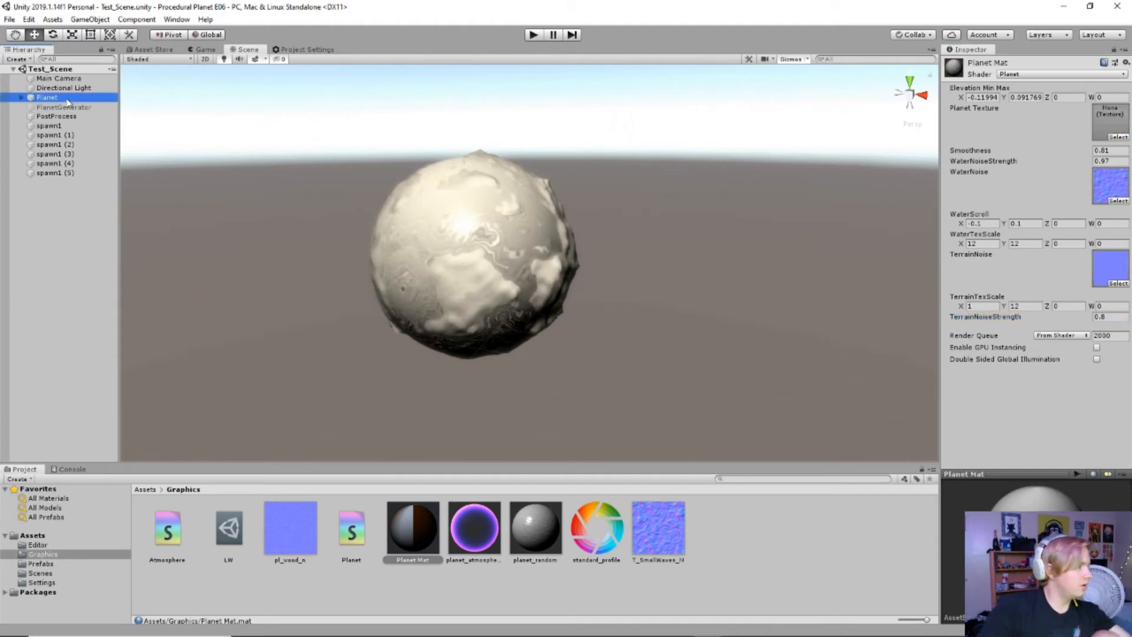
Step: Regenerate the planet, then deactivate the Planet object and select the planet_random material
click(1026, 209)
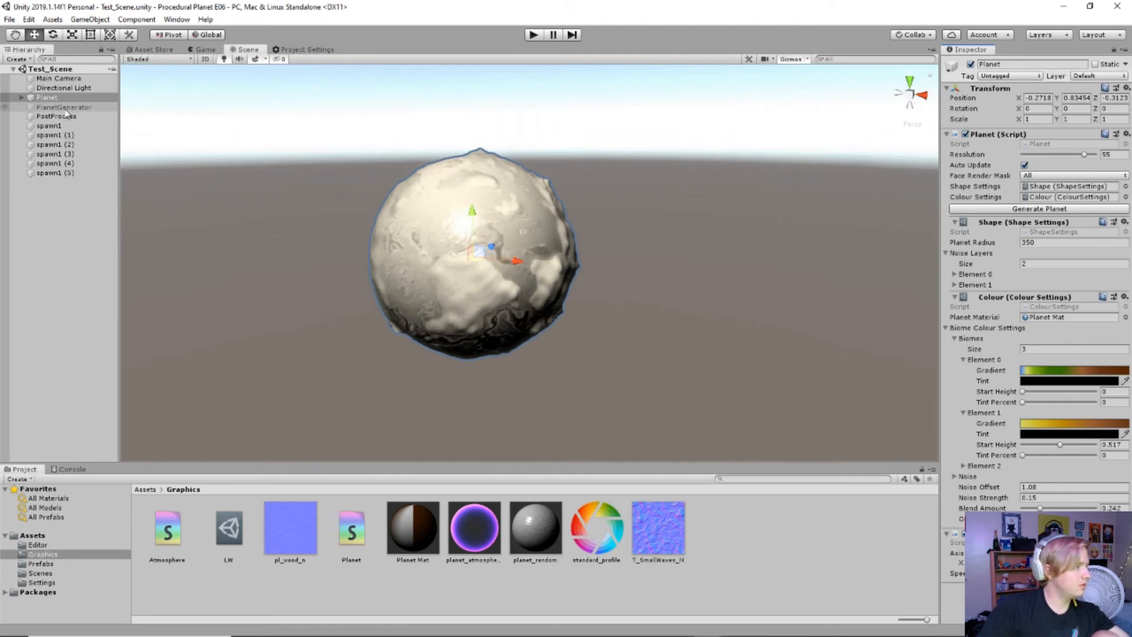
click(970, 65)
click(539, 533)
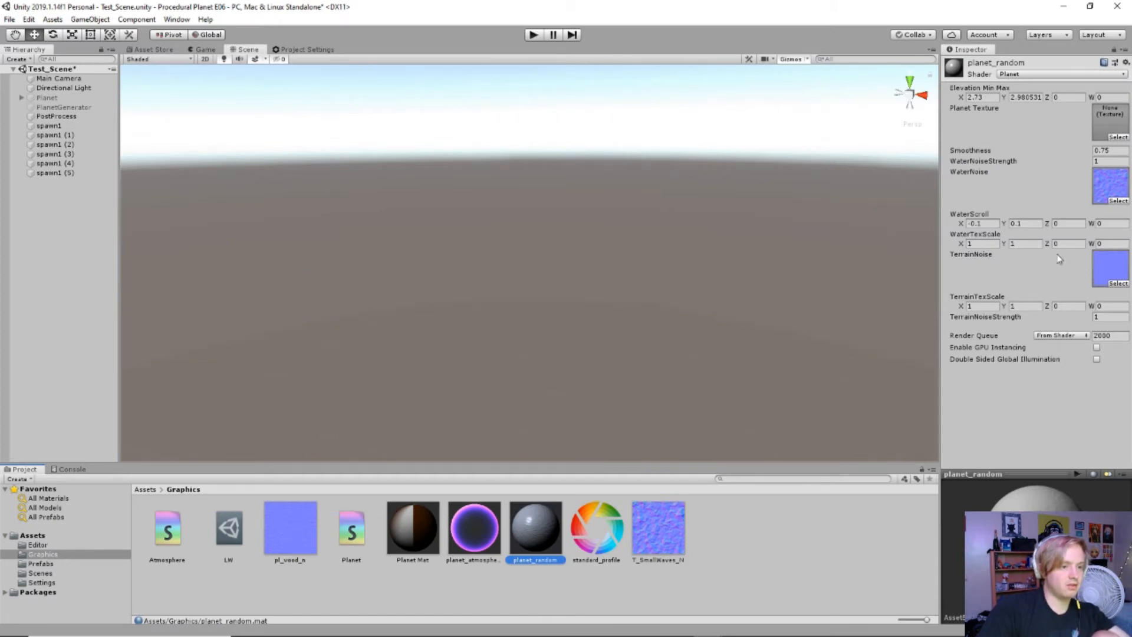
Step: Switch to the Procedural Planet E06 solution in Visual Studio and bring up RandomPlanetSettings.cs from its beginning
key(alt+Tab)
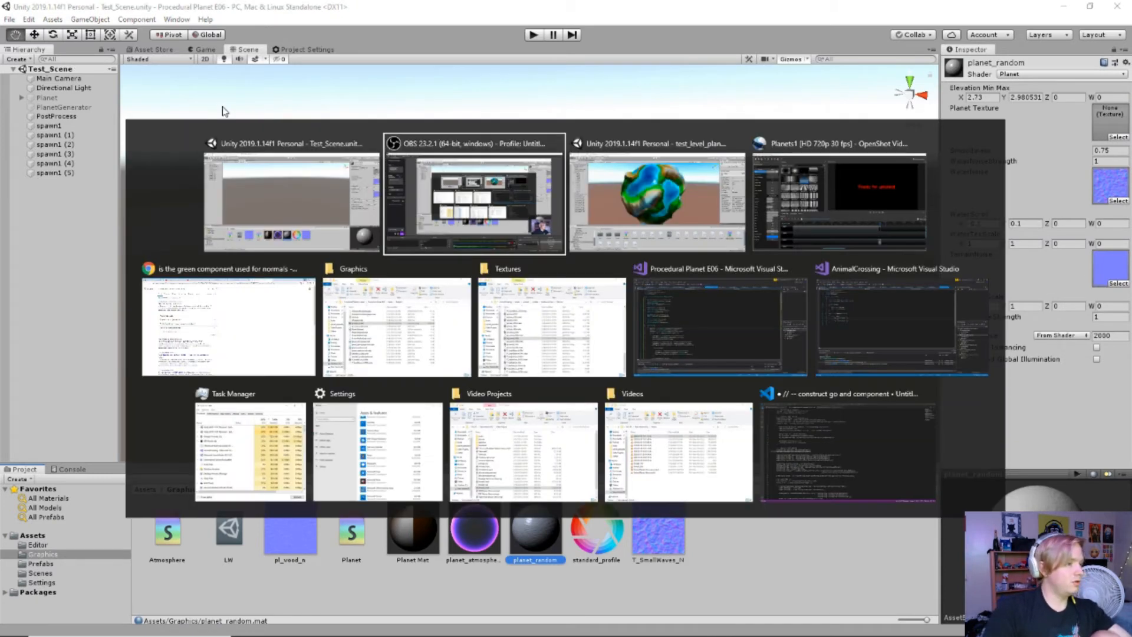
key(alt+Right)
key(alt+Down)
key(alt+Right)
key(alt+Left)
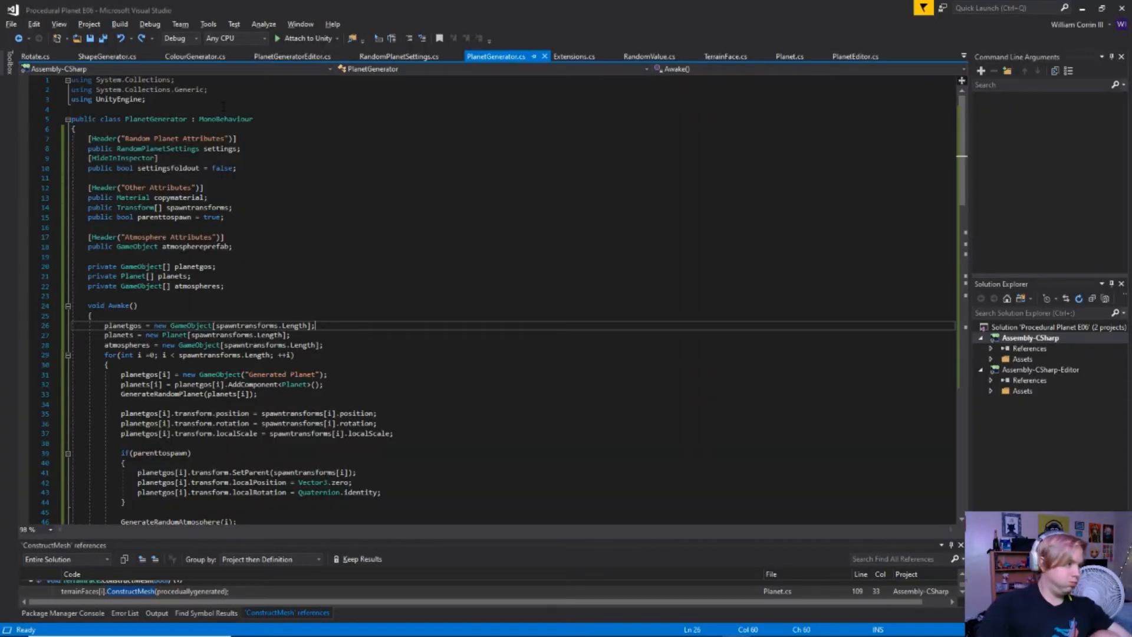
click(221, 217)
key(ctrl+Tab)
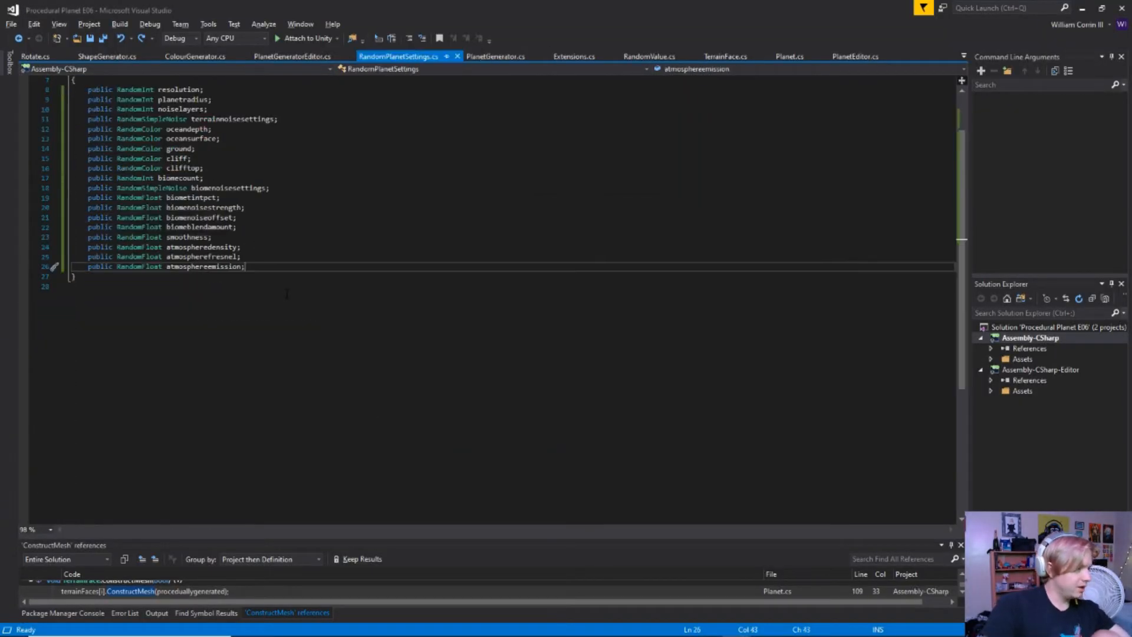
scroll(218, 282, up, 2)
Step: Go to the RandomFloat definition in RandomValue.cs and place the cursor at the end of the RandomVector2 class
click(142, 326)
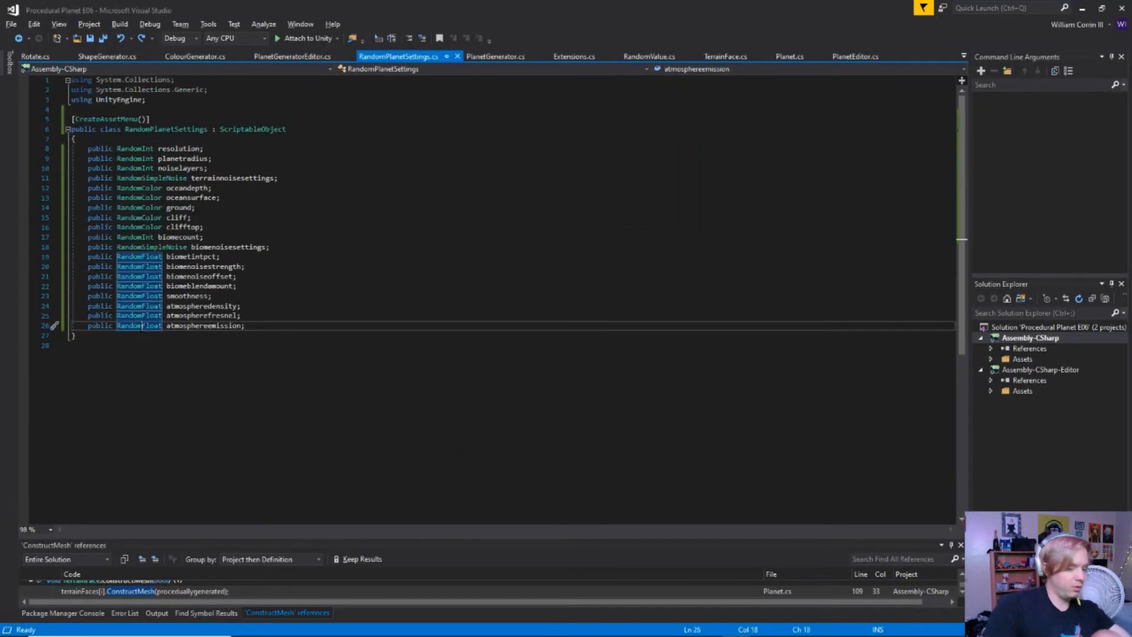
key(F12)
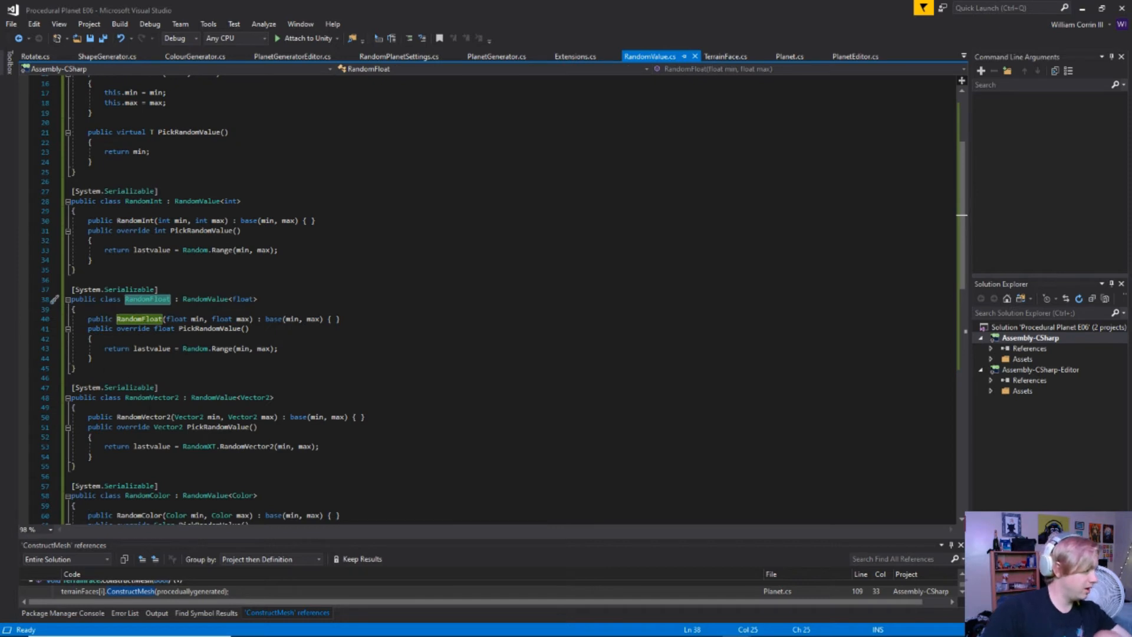
scroll(117, 405, down, 2)
click(118, 406)
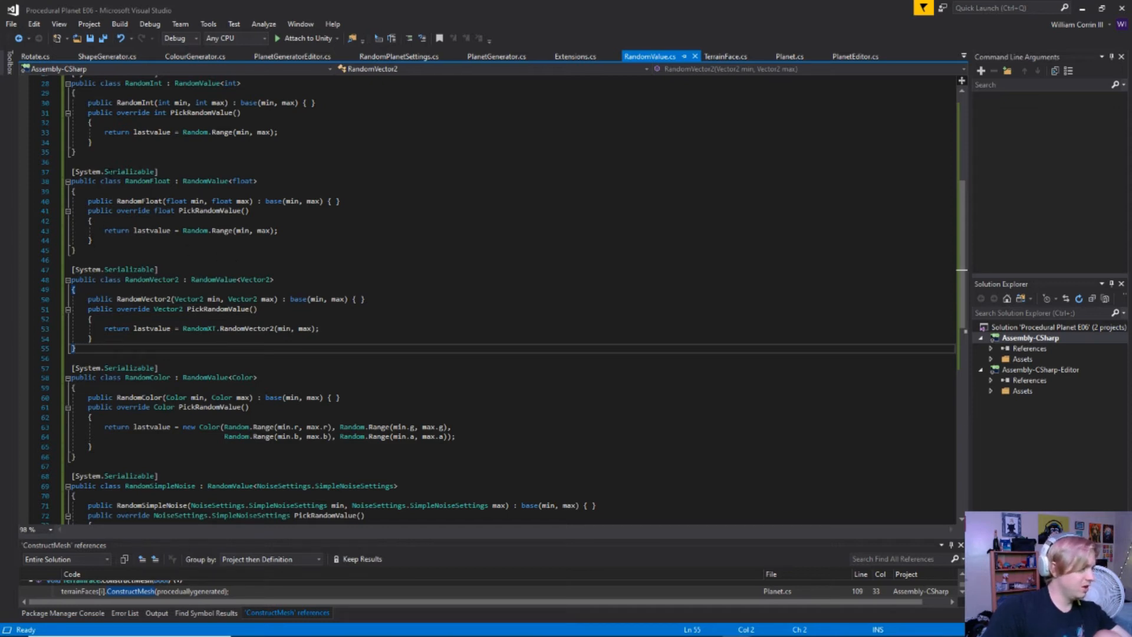
Step: Go to the RandomXT definition from the RandomVector2 class, examine its random vector functions, and return to RandomValue.cs
click(68, 174)
click(173, 172)
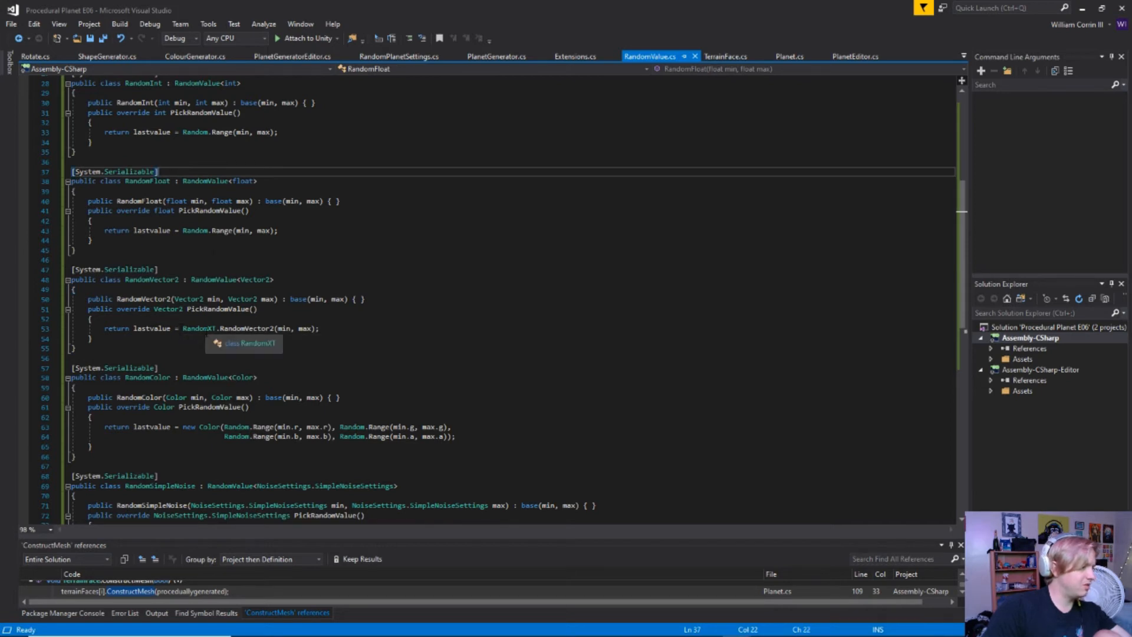
click(203, 329)
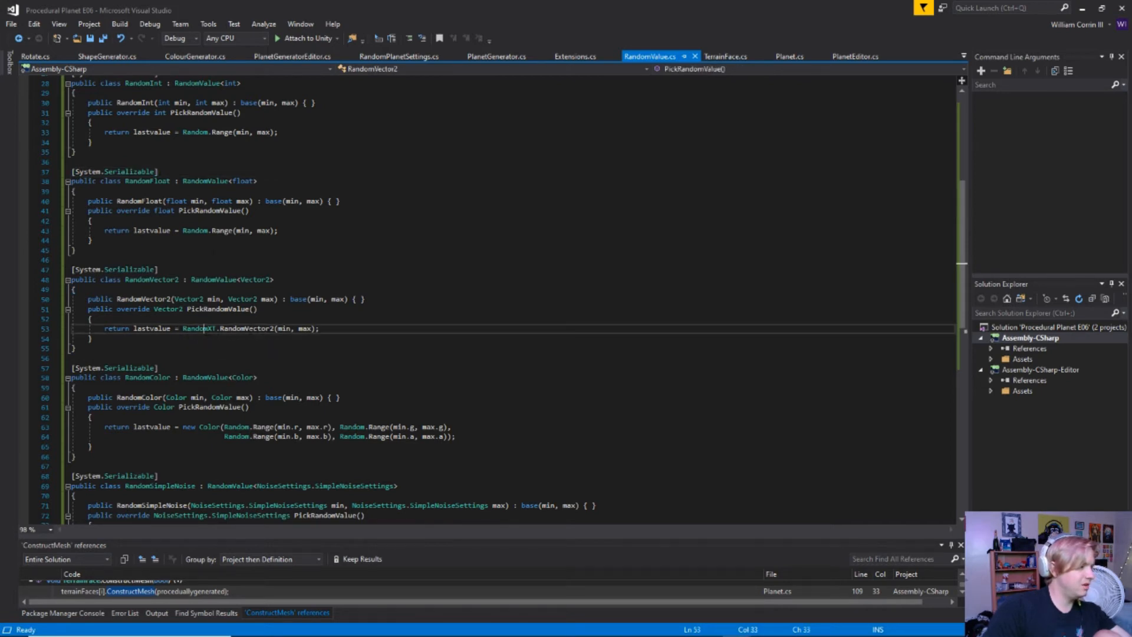
key(F12)
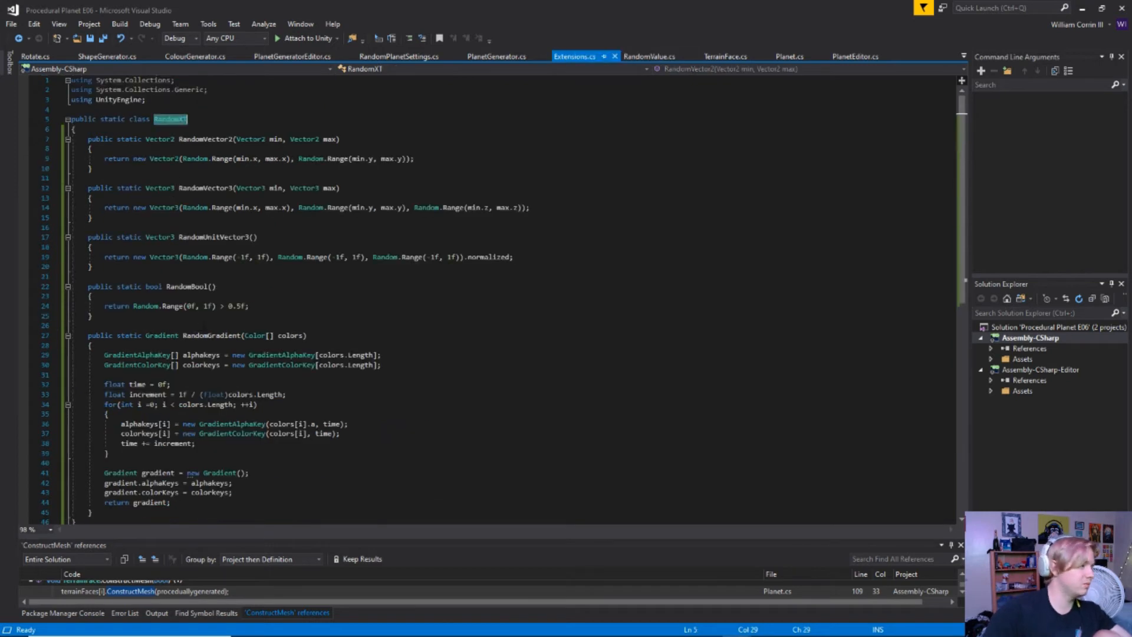
click(208, 188)
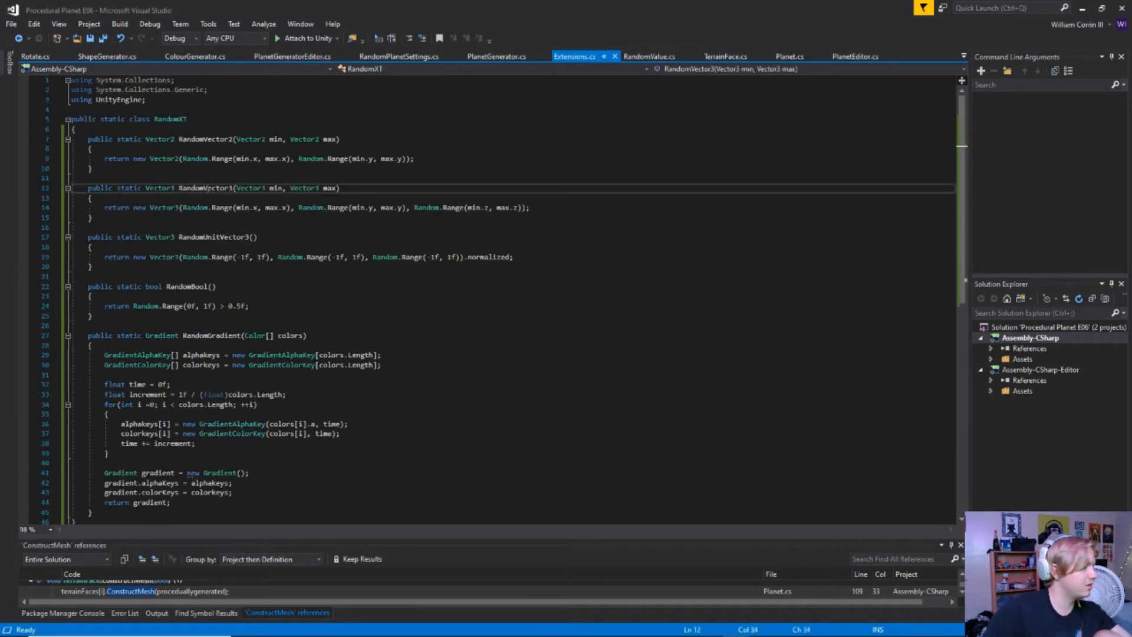
click(244, 170)
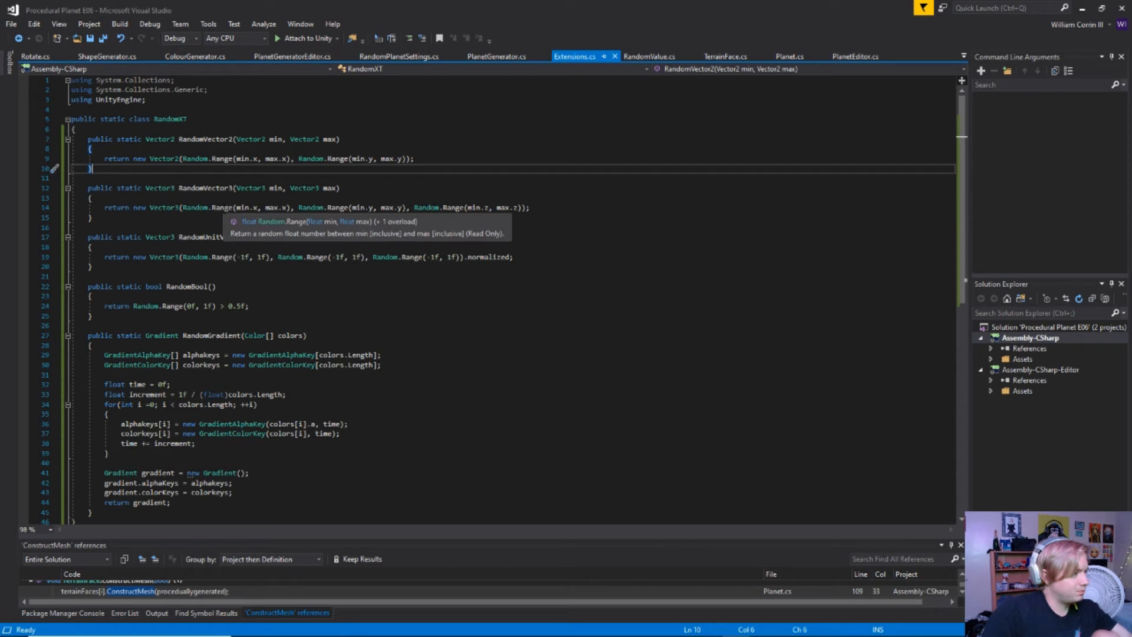
key(ctrl+Tab)
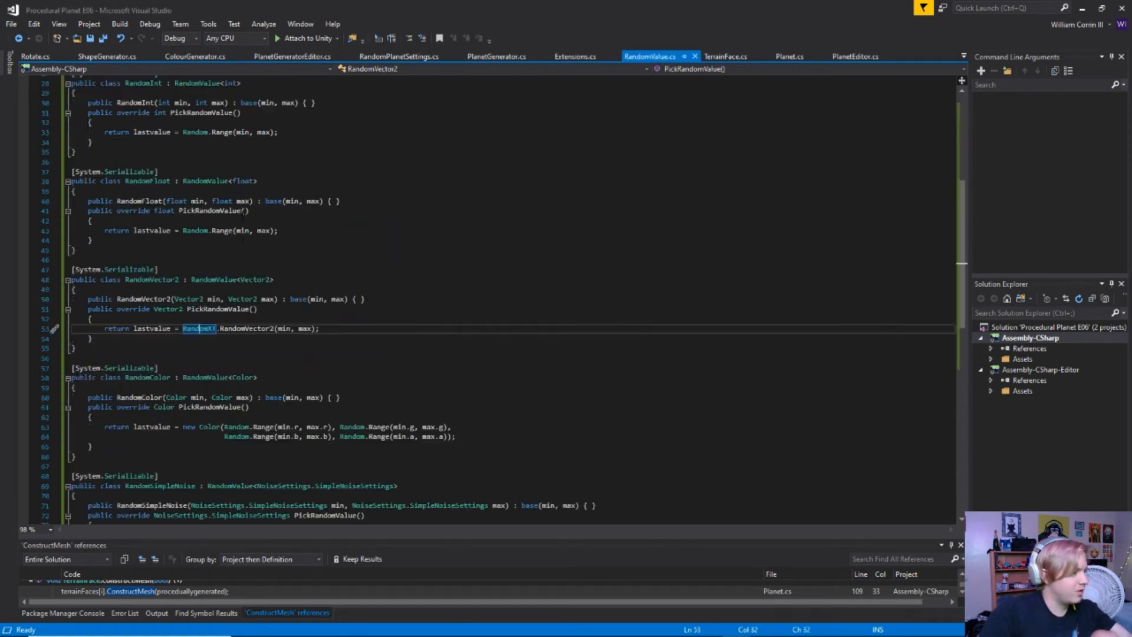
Step: In RandomPlanetSettings.cs, add a public RandomFloat field waternoisestrength below atmosphereemission, separated by a blank line, and save the file
key(ctrl+Tab)
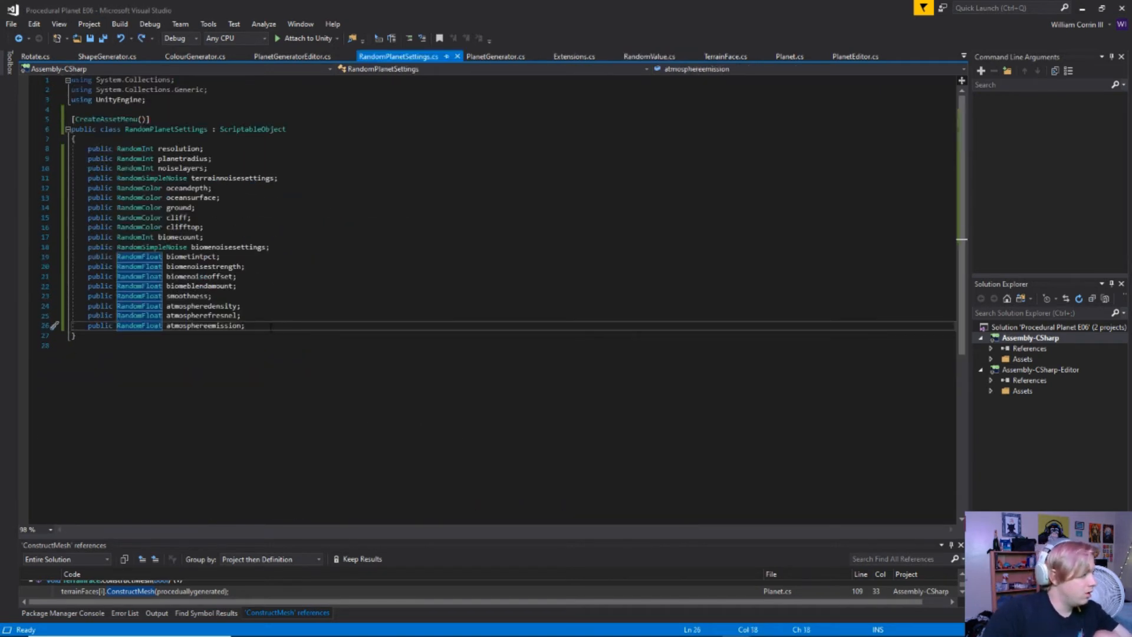
click(281, 328)
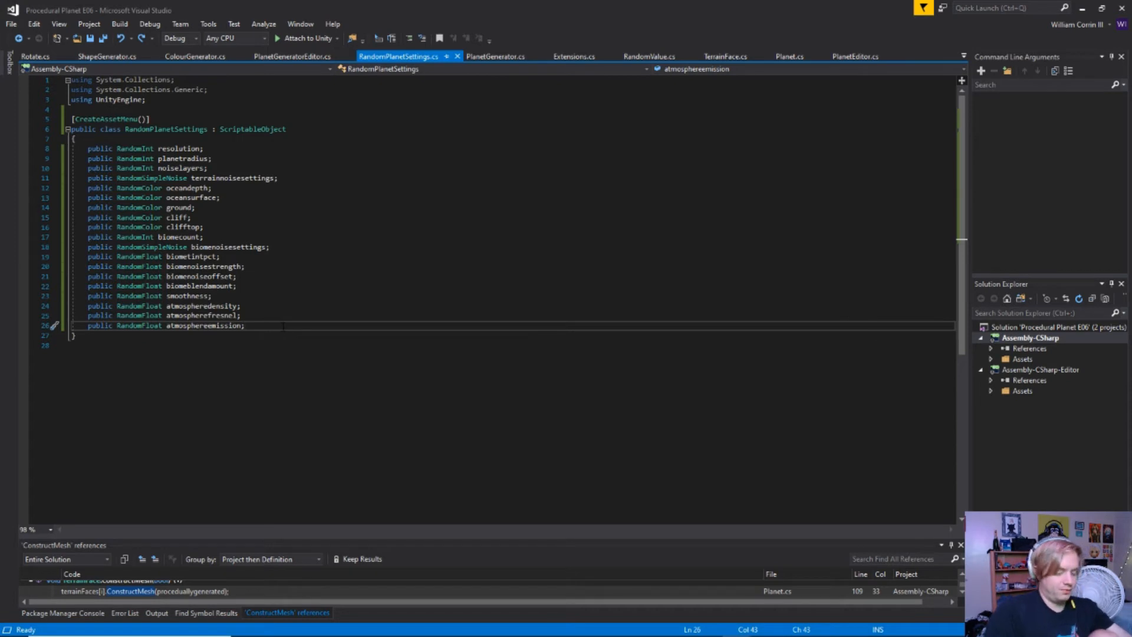
key(Return)
key(Return)
text(public Random)
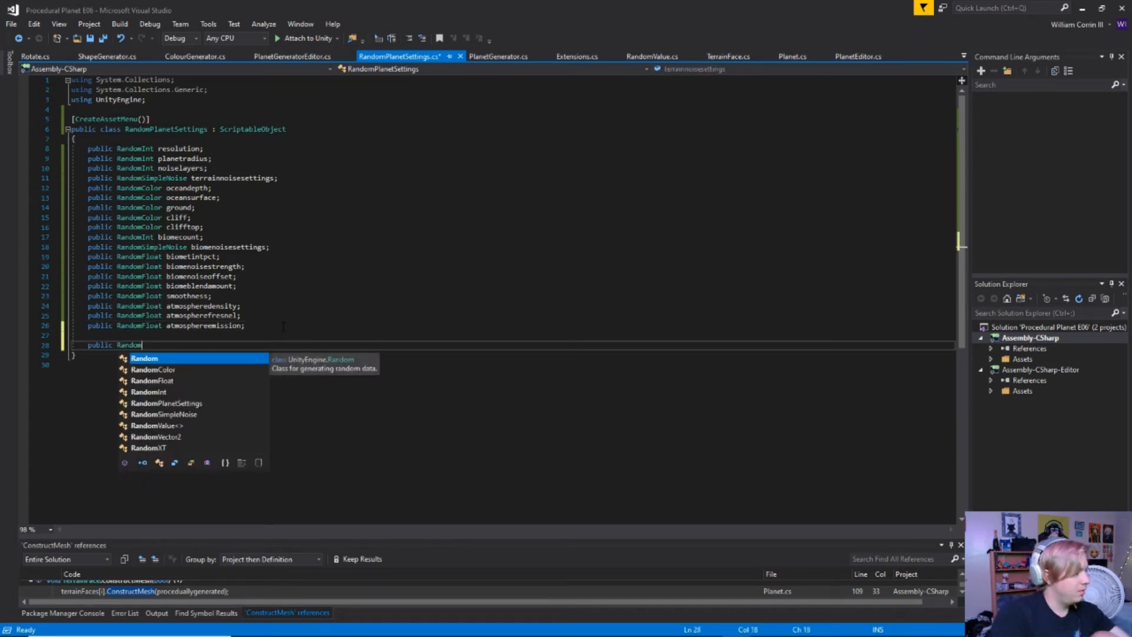
text(fl)
key(Tab)
text(w)
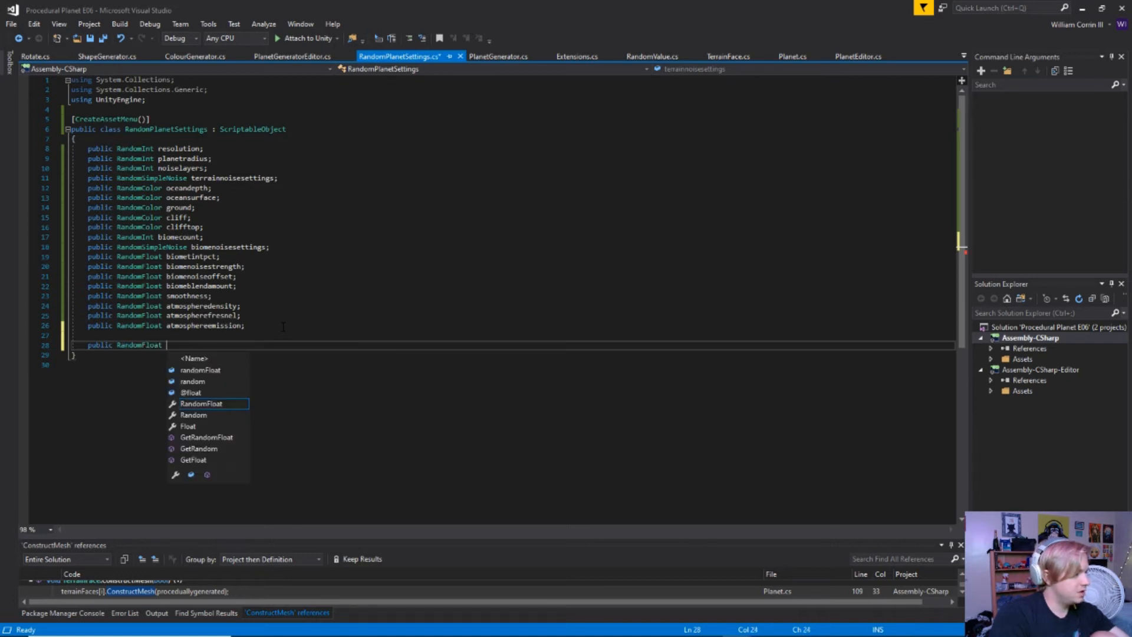
text(ater)
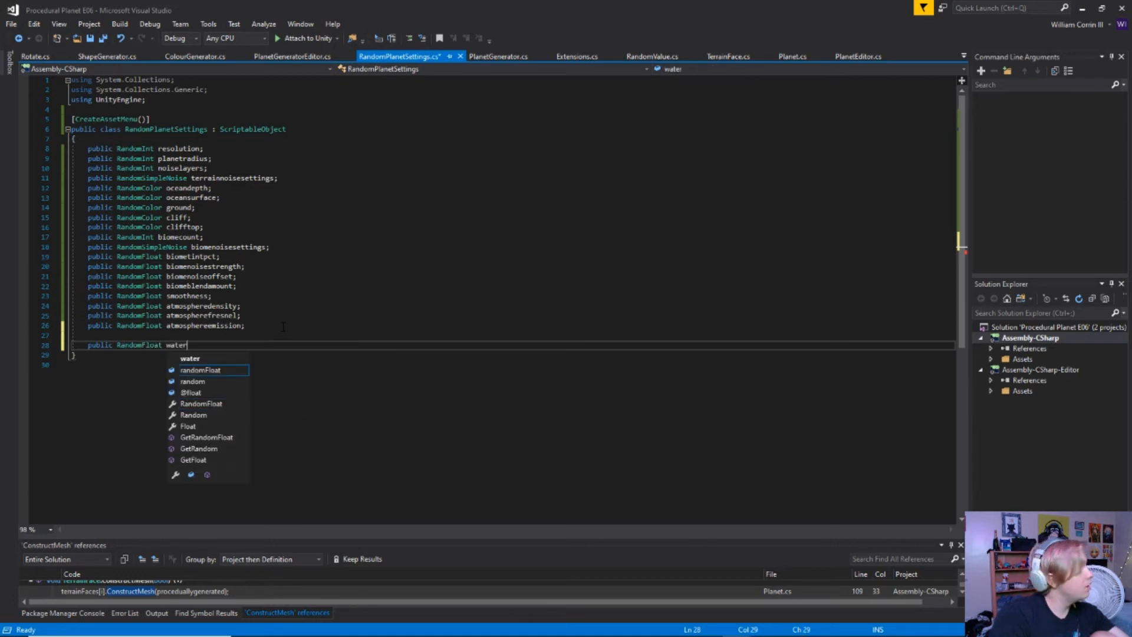
text(noise)
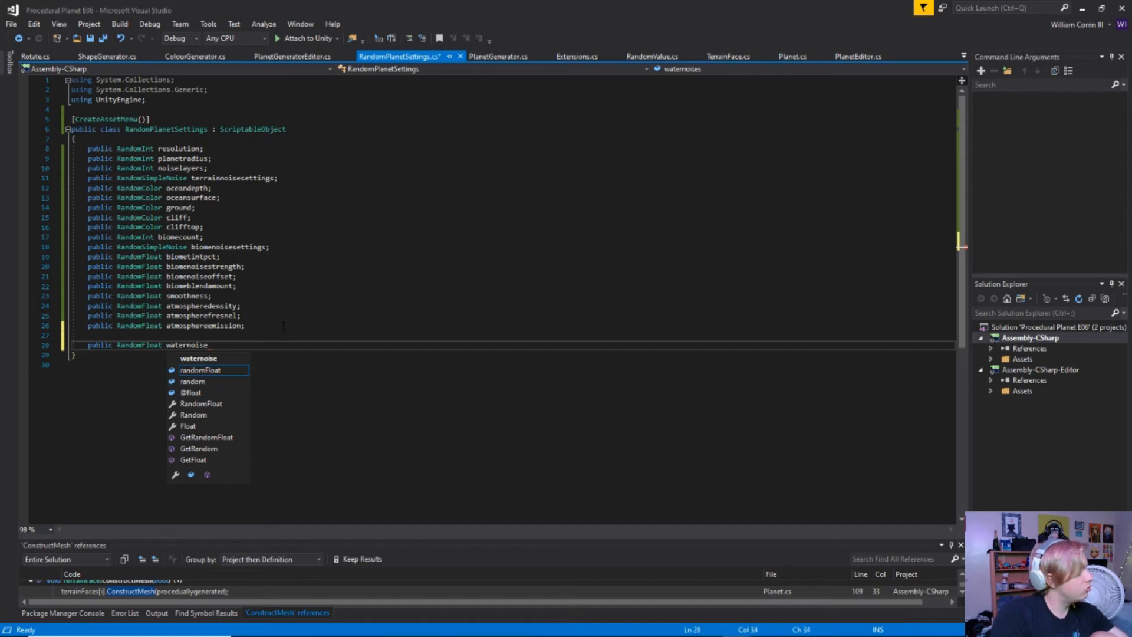
text(strength;)
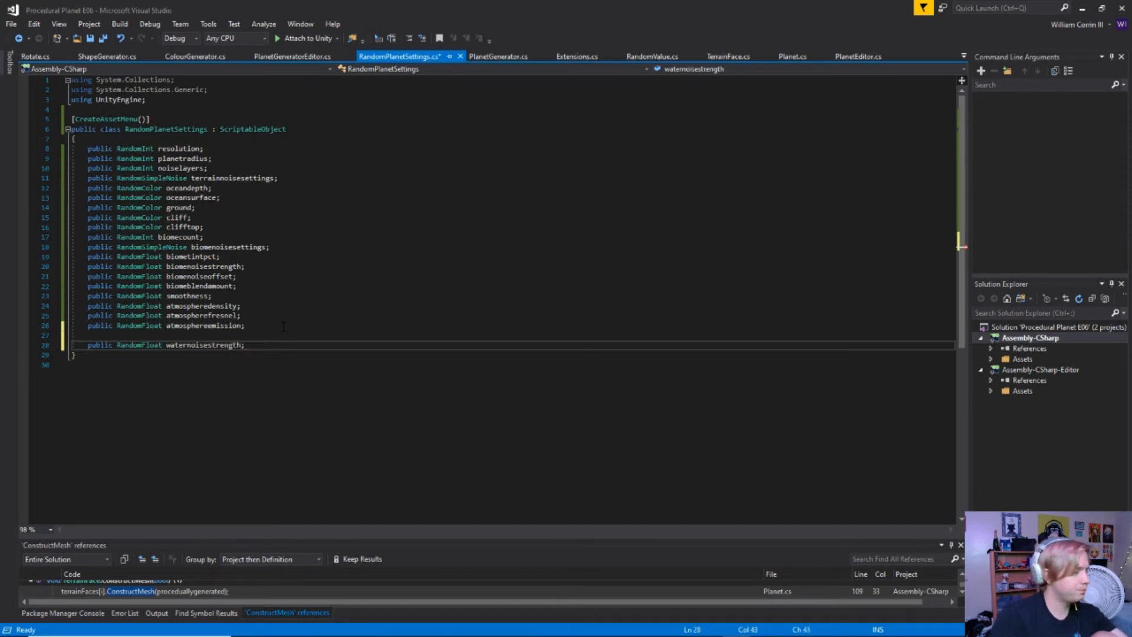
key(ctrl+s)
Step: Move the smoothness field declaration down so it sits directly above waternoisestrength
click(252, 301)
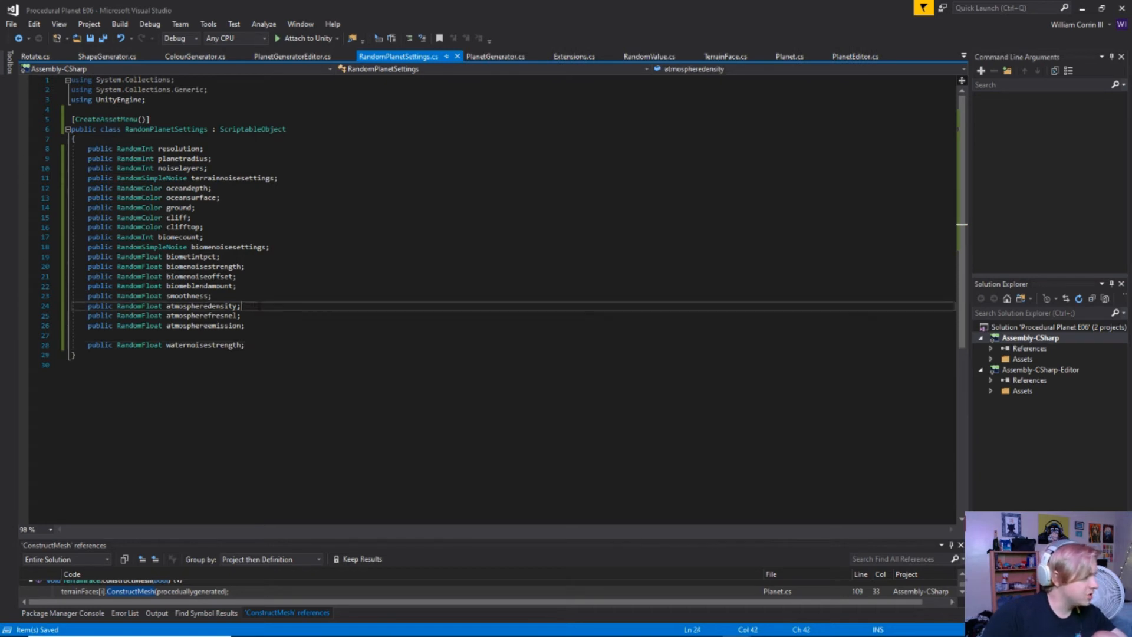
key(alt+Down)
key(alt+Down)
key(alt+Down)
key(alt+Down)
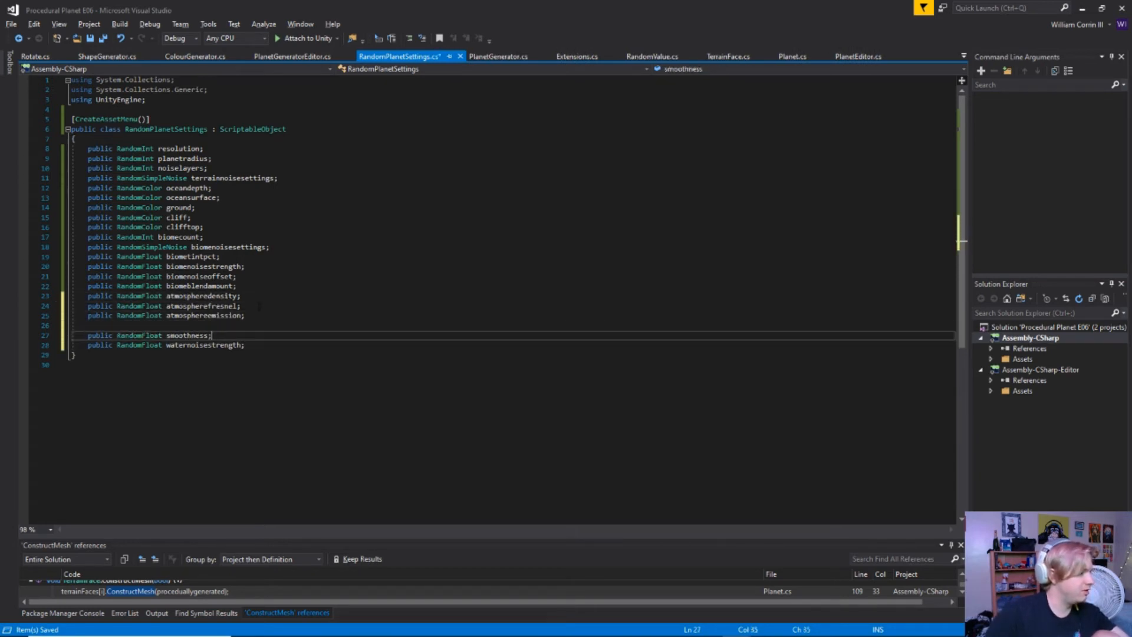
Step: Rename the smoothness field to watersmoothness across all its references
right_click(187, 335)
key(Escape)
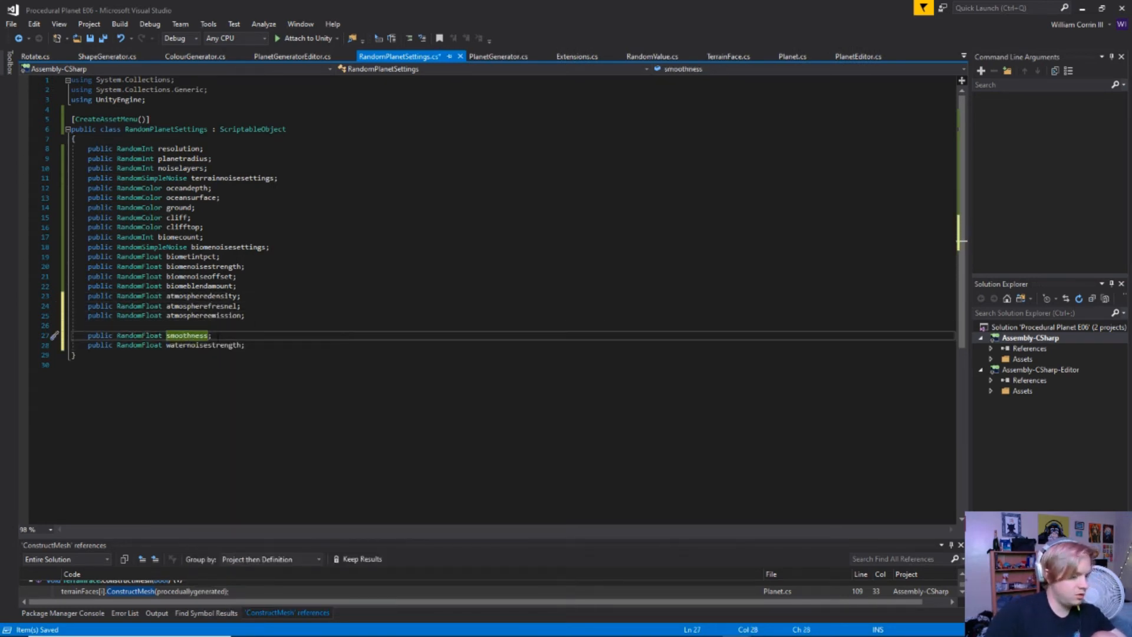
key(ctrl+r)
key(ctrl+r)
text(watersmoo)
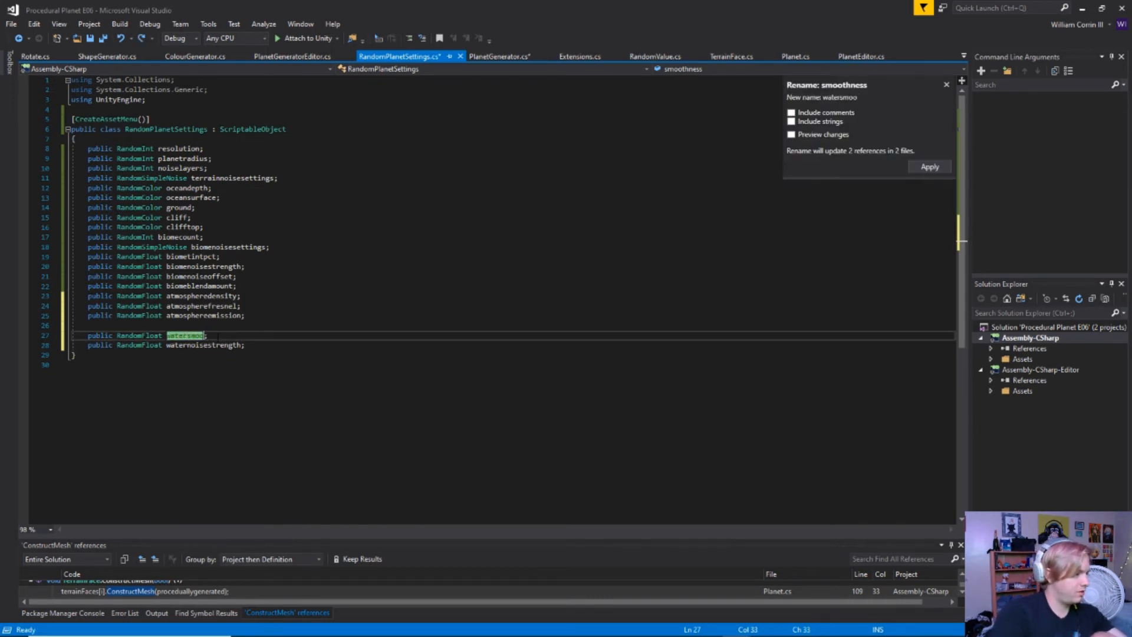
text(thness)
key(Return)
key(Up)
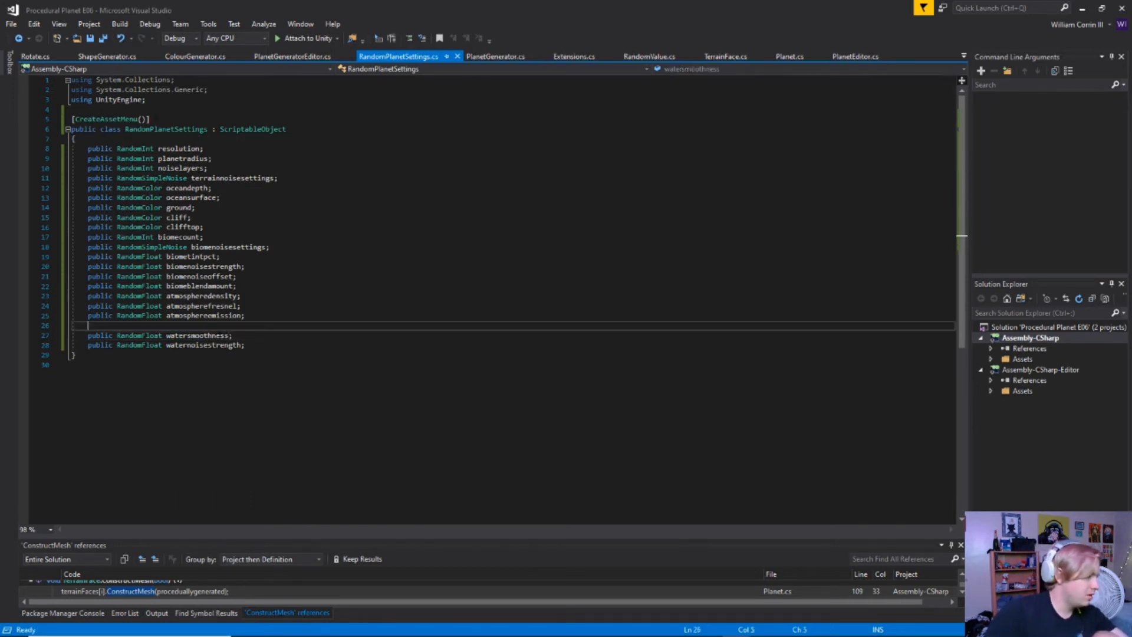
Step: Insert a Header attribute reading "Standard Attributes" above the resolution field
click(158, 138)
key(Return)
text([)
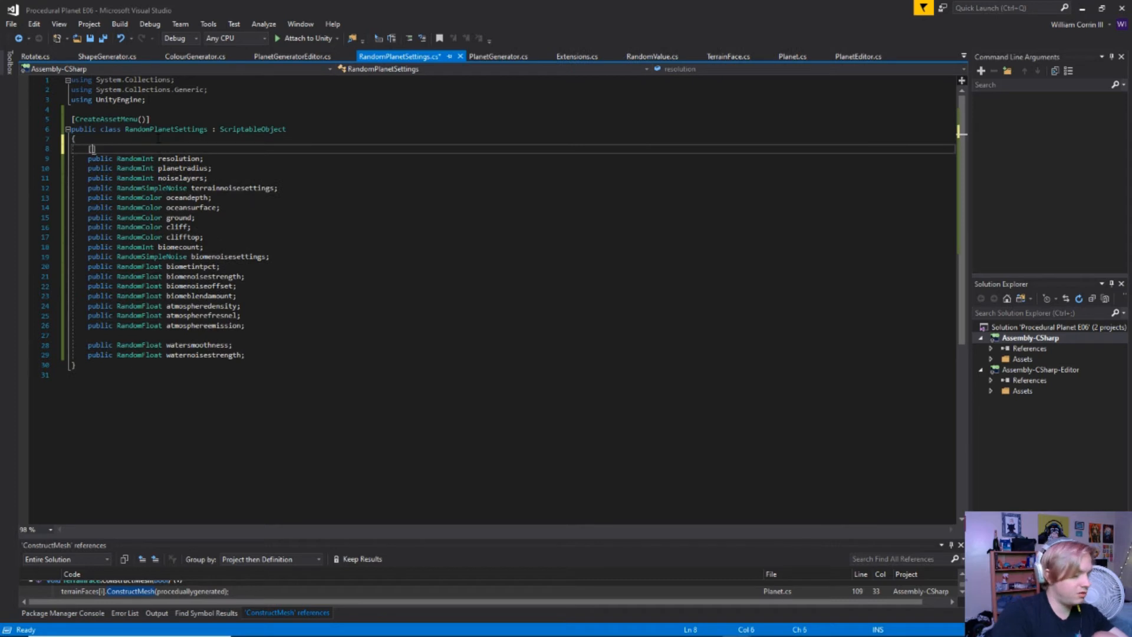
text(Header(")
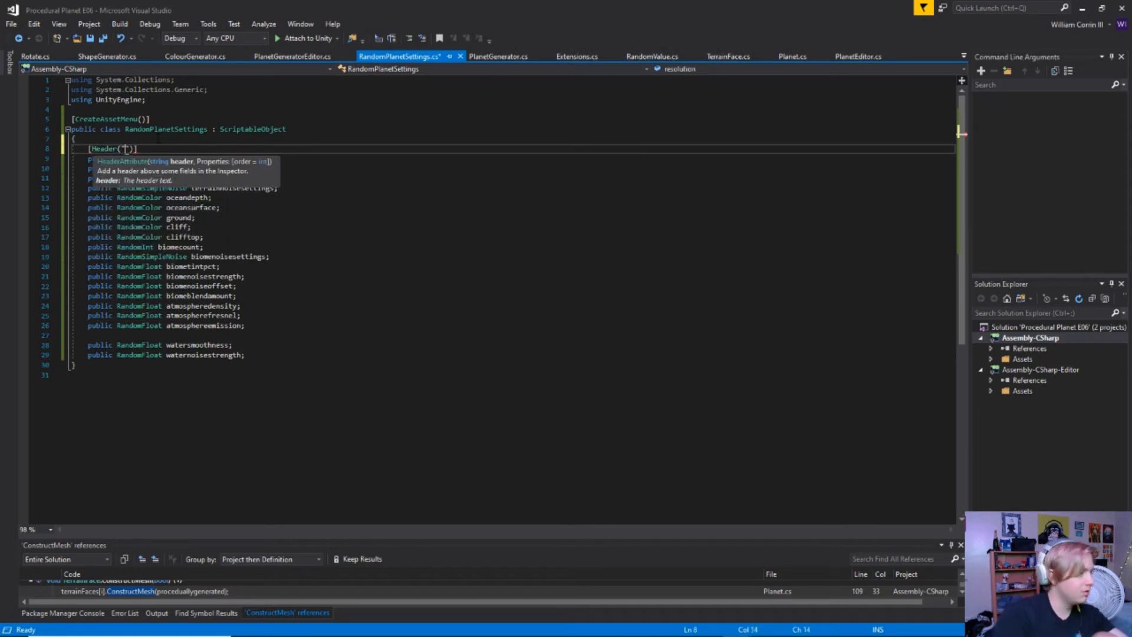
text(Standard Attributes)
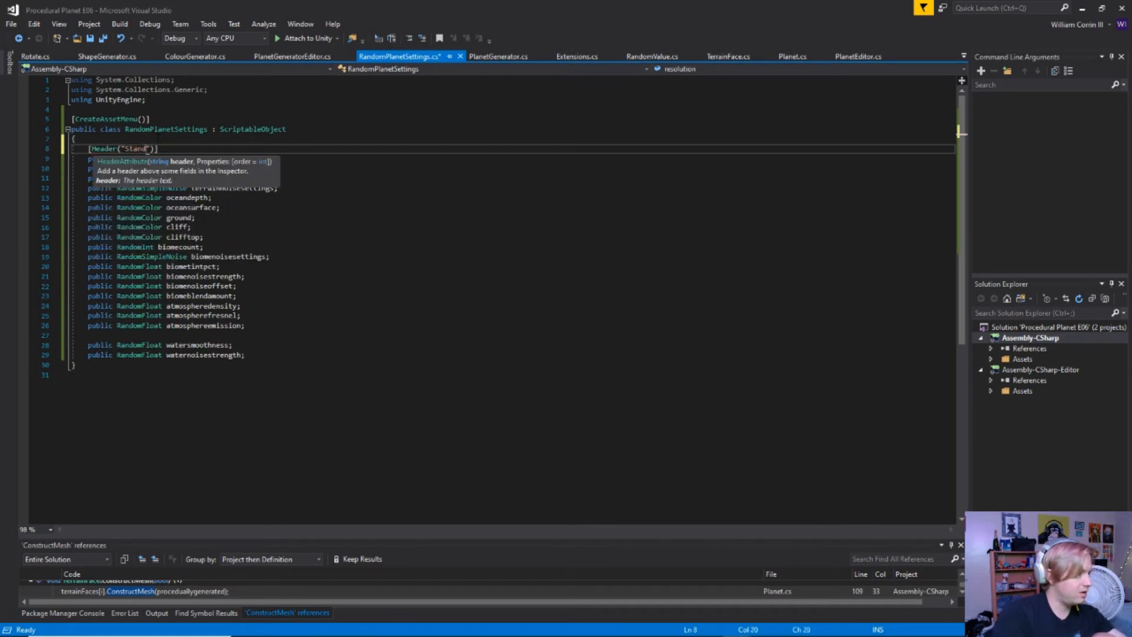
key(Escape)
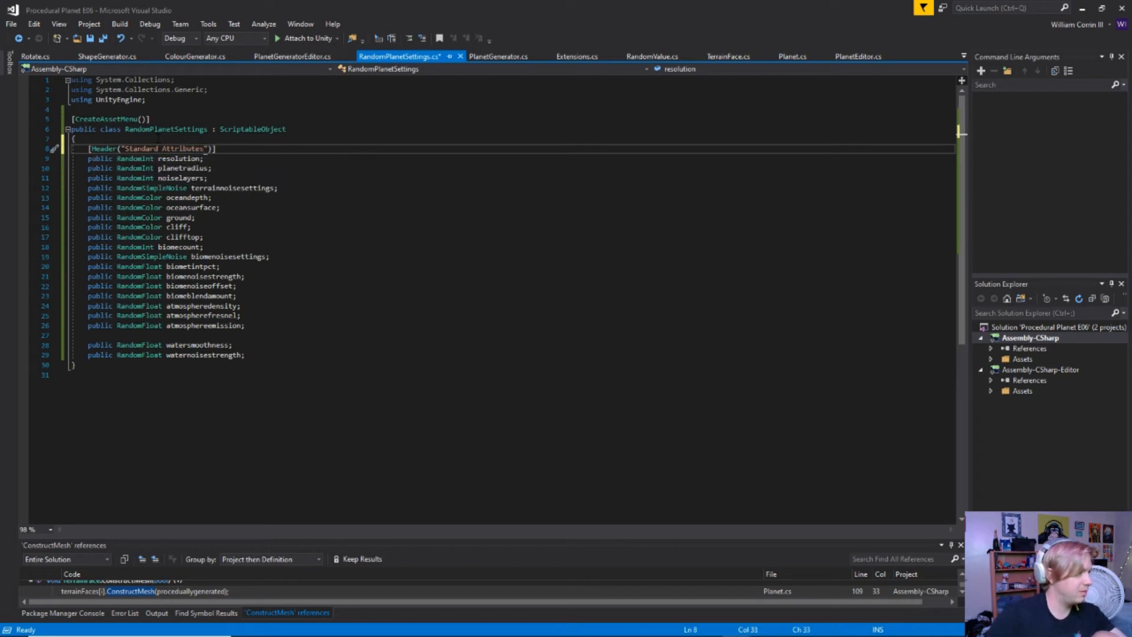
Step: Copy the header above the noiselayers field with a blank line before it, and change its text to "Terrain Attributes"
key(ctrl+c)
click(249, 178)
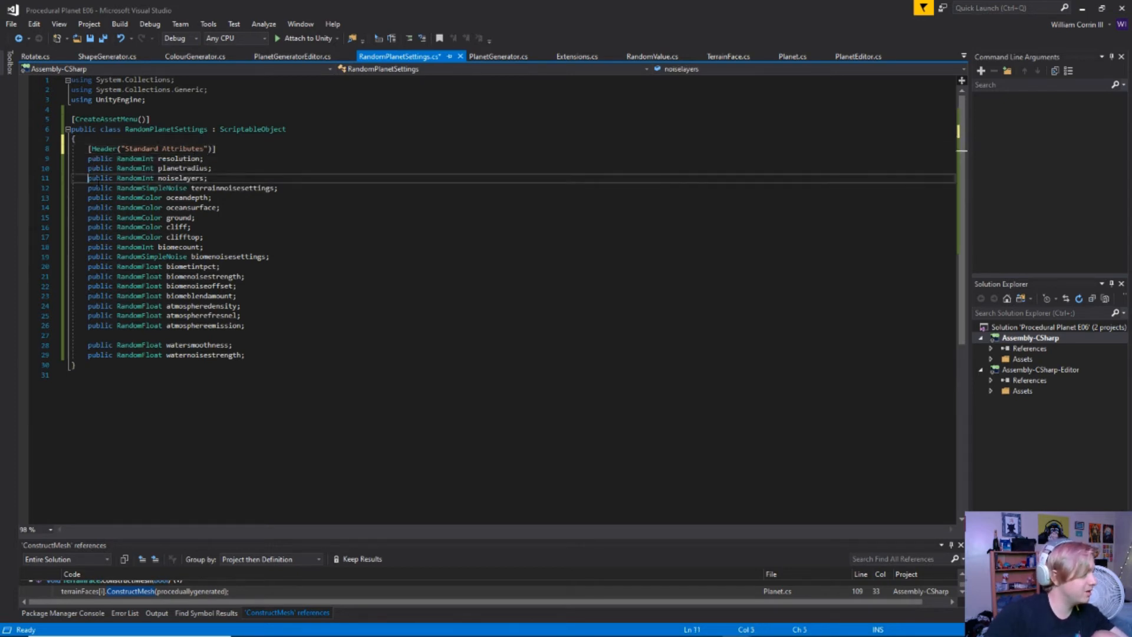
key(ctrl+v)
click(251, 171)
key(Return)
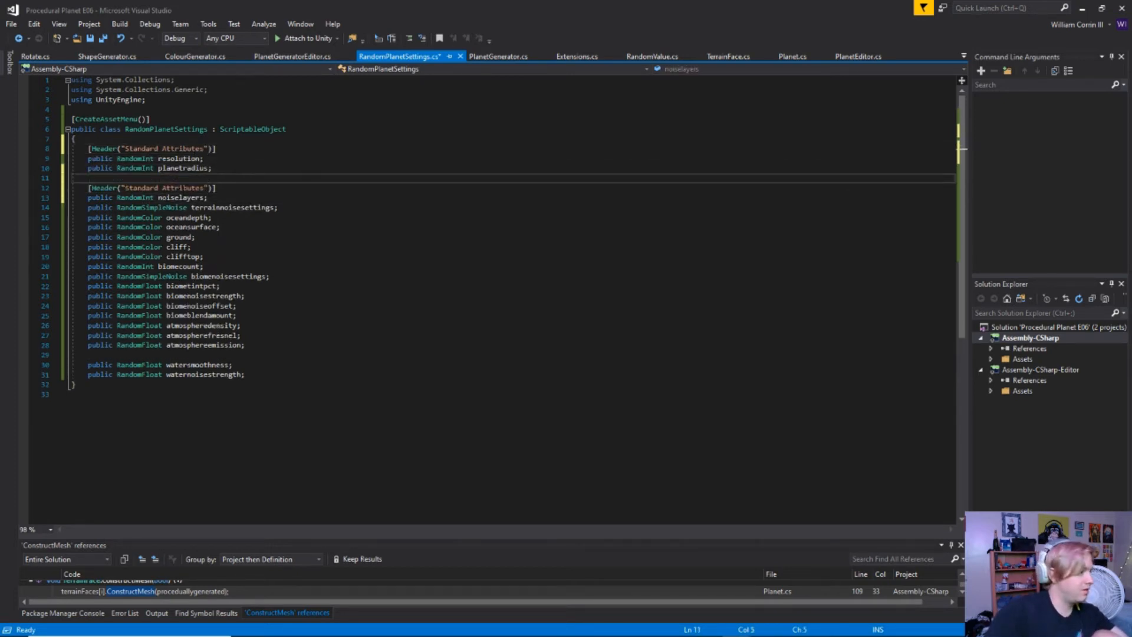
double_click(136, 189)
text(Terrain)
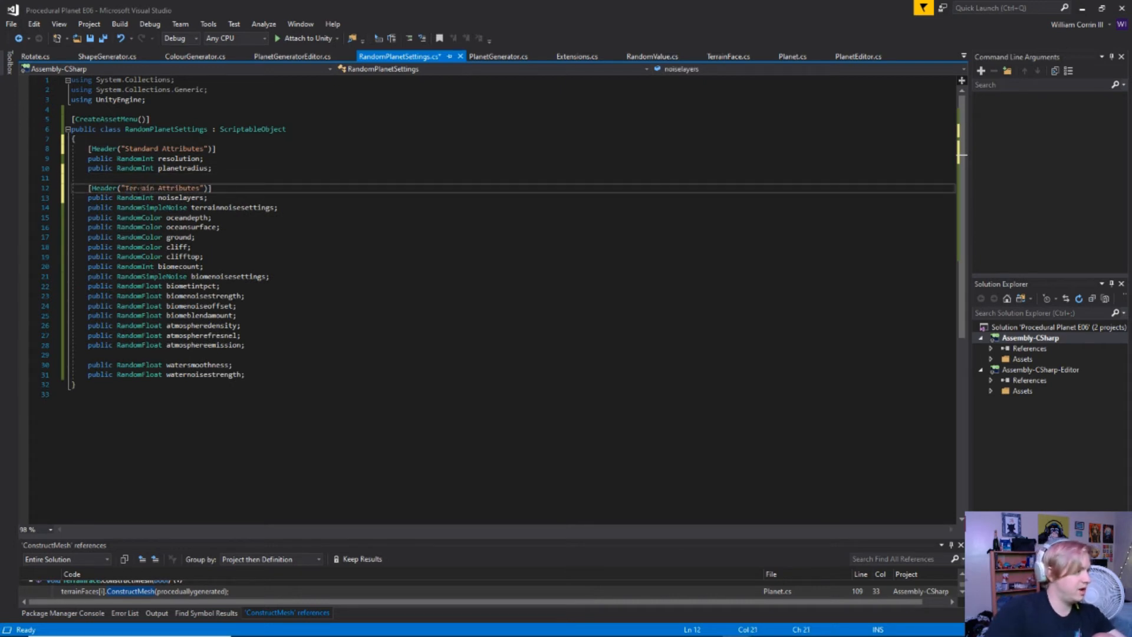
Step: Add a copied header reading "Biome Attributes" above the oceandepth field, with a blank line before it
key(ctrl+c)
click(151, 219)
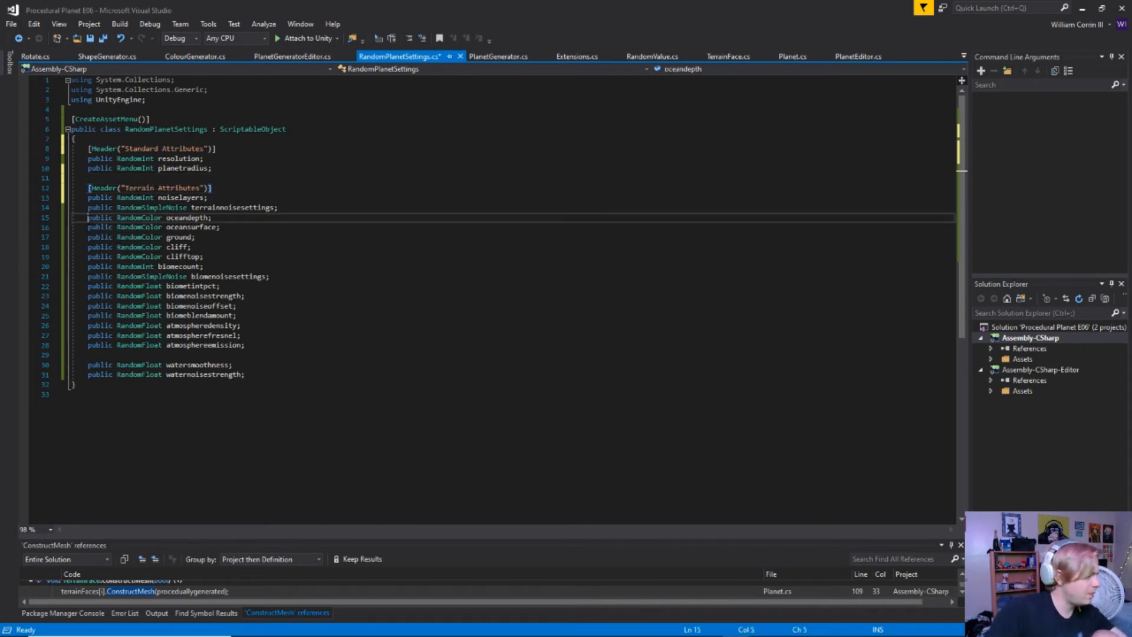
key(ctrl+v)
double_click(141, 218)
text(Biome)
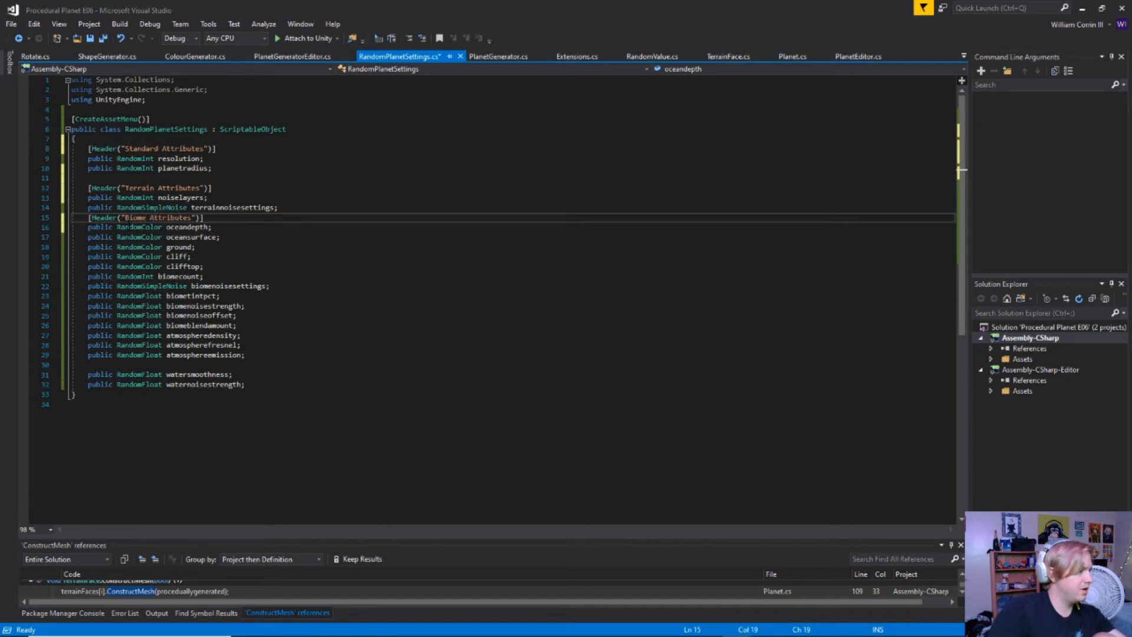
key(Return)
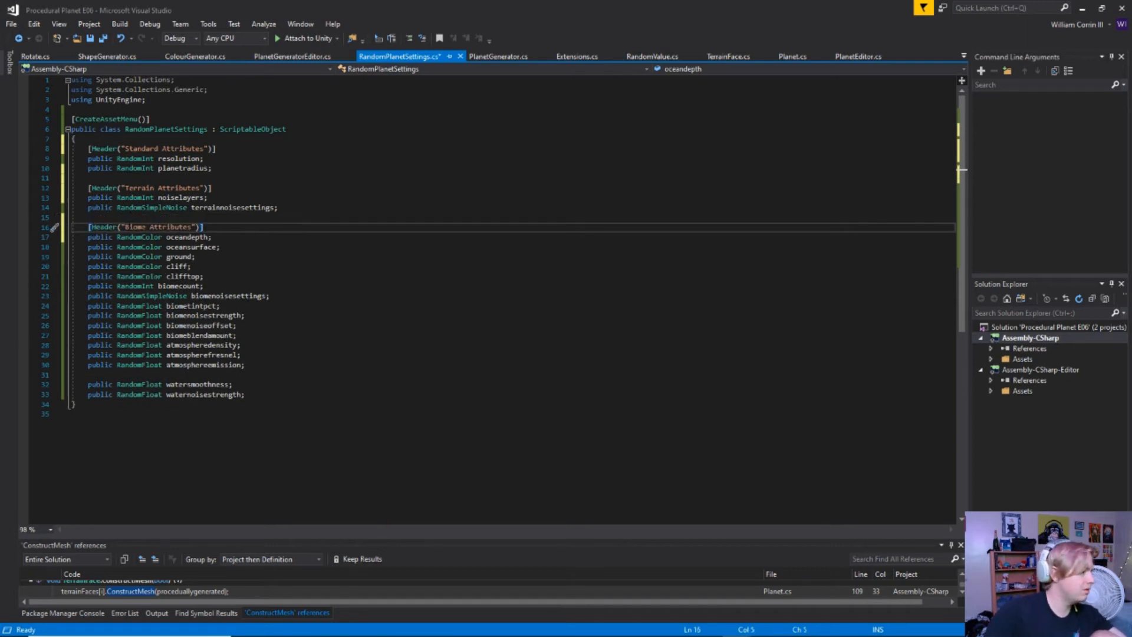
Step: Add a copied header reading "Atmosphere Attributes" above atmospheredensity, preceded by a blank line, and save the file
click(158, 227)
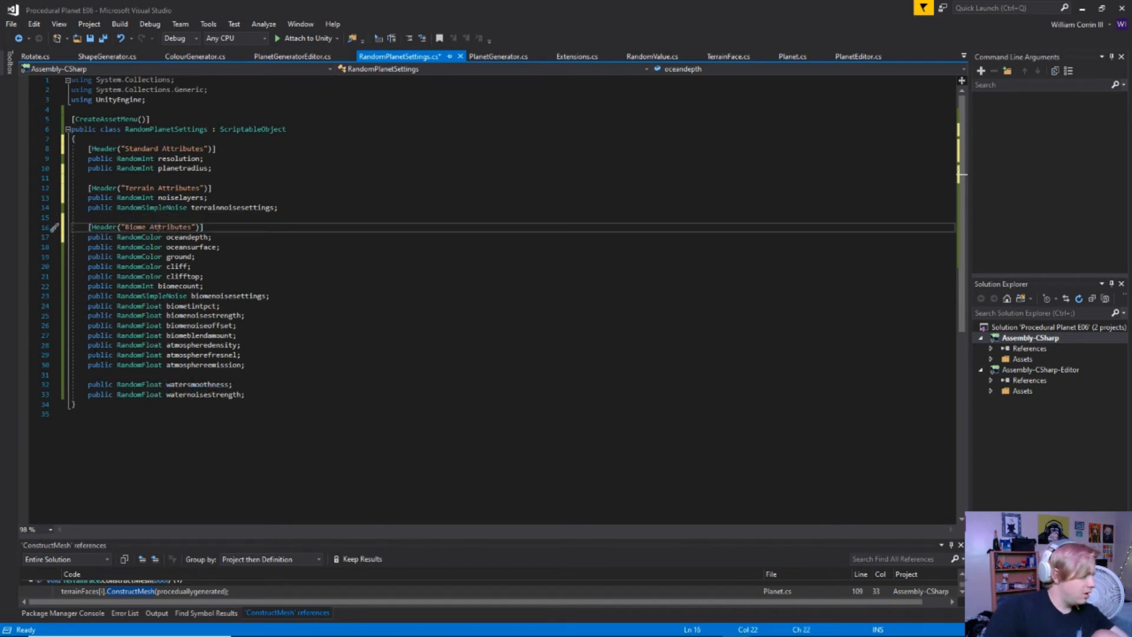
click(88, 346)
key(ctrl+v)
click(254, 329)
key(Down)
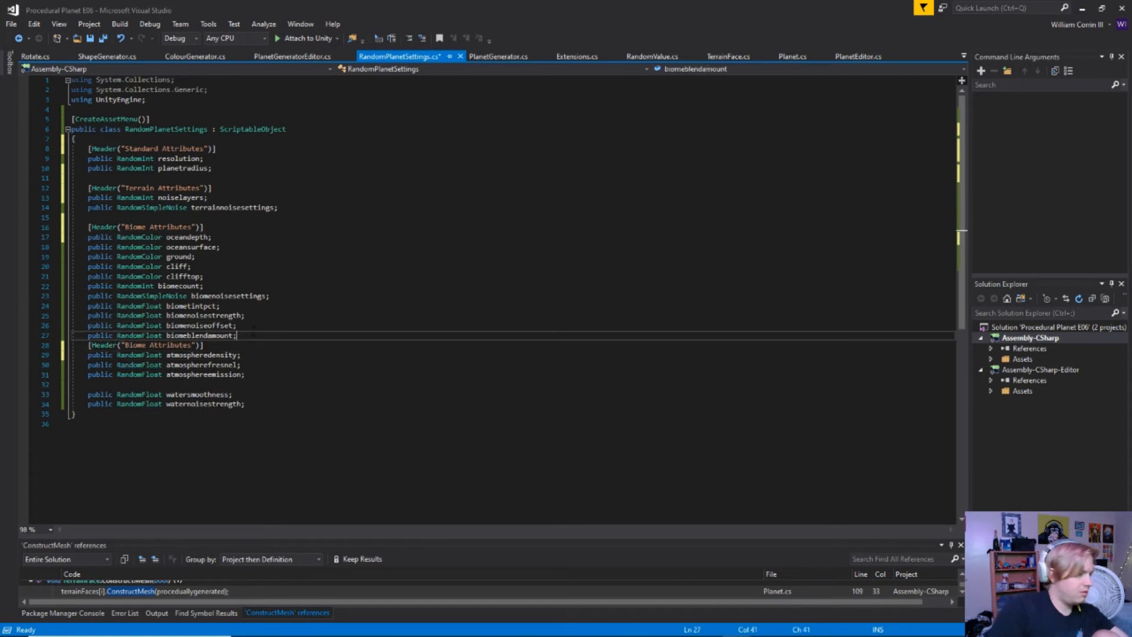
key(Return)
key(Down)
key(ctrl+Right)
key(ctrl+Right)
key(ctrl+shift+Right)
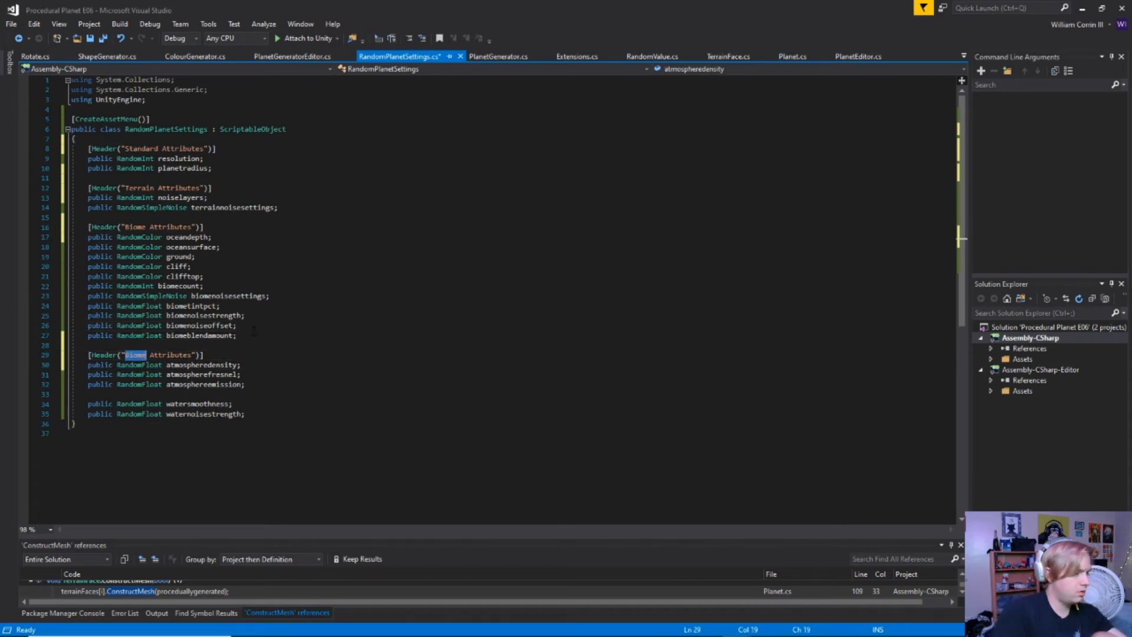
text(Ats)
key(BackSpace)
text(mosphere)
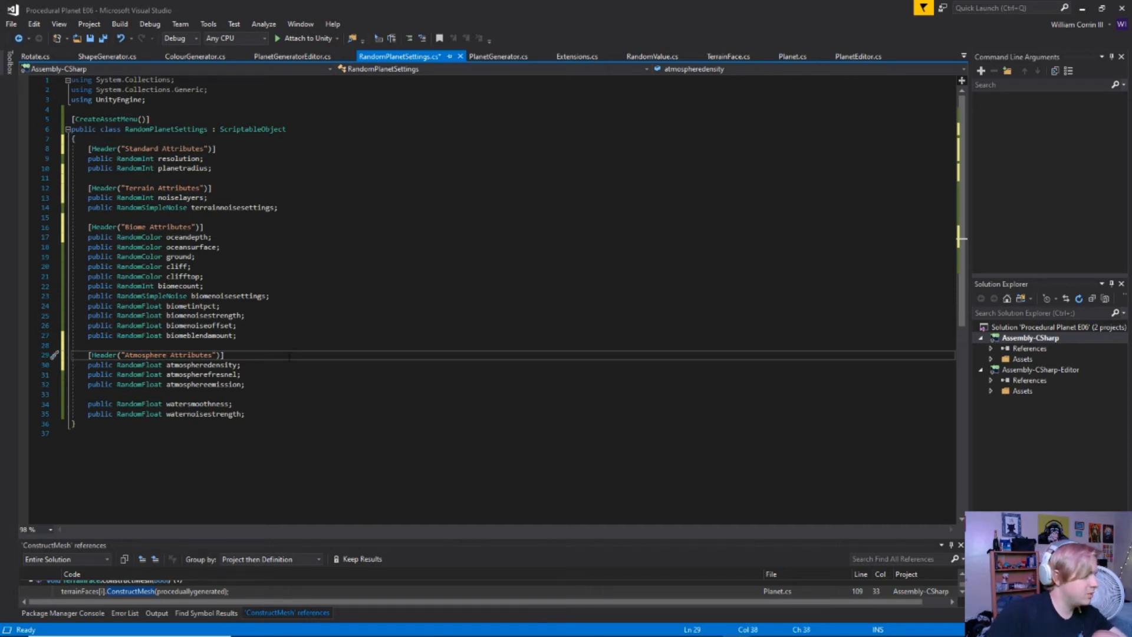
key(ctrl+s)
Step: Add a copied header reading "Water Attributes" above watersmoothness, save, and place the cursor after the waternoisestrength declaration
click(90, 405)
key(ctrl+v)
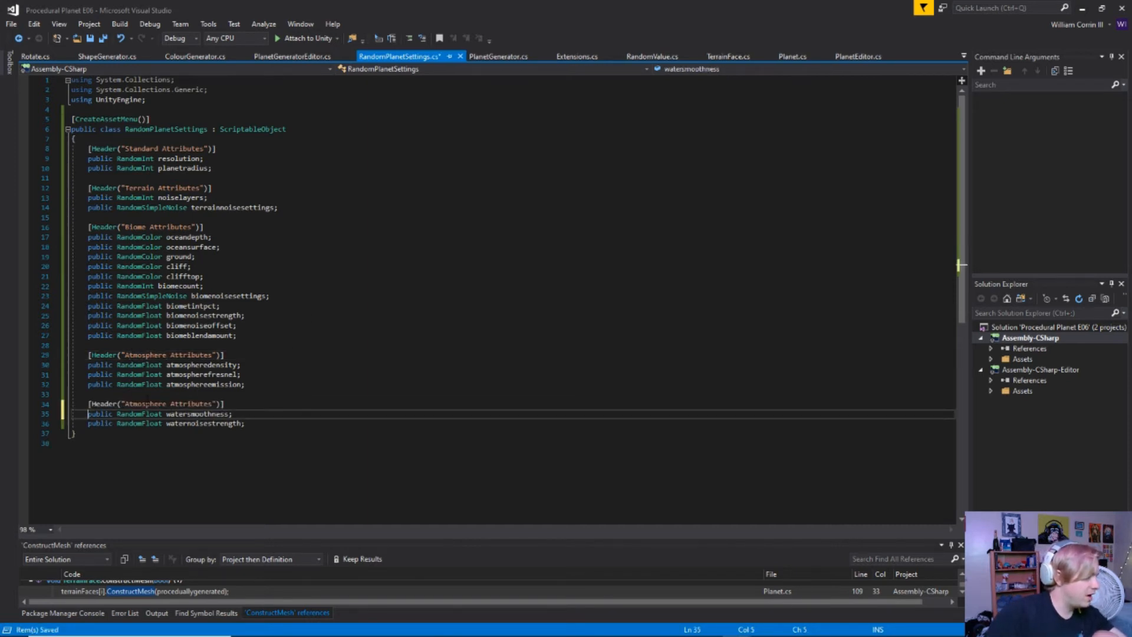
double_click(148, 403)
text(Water)
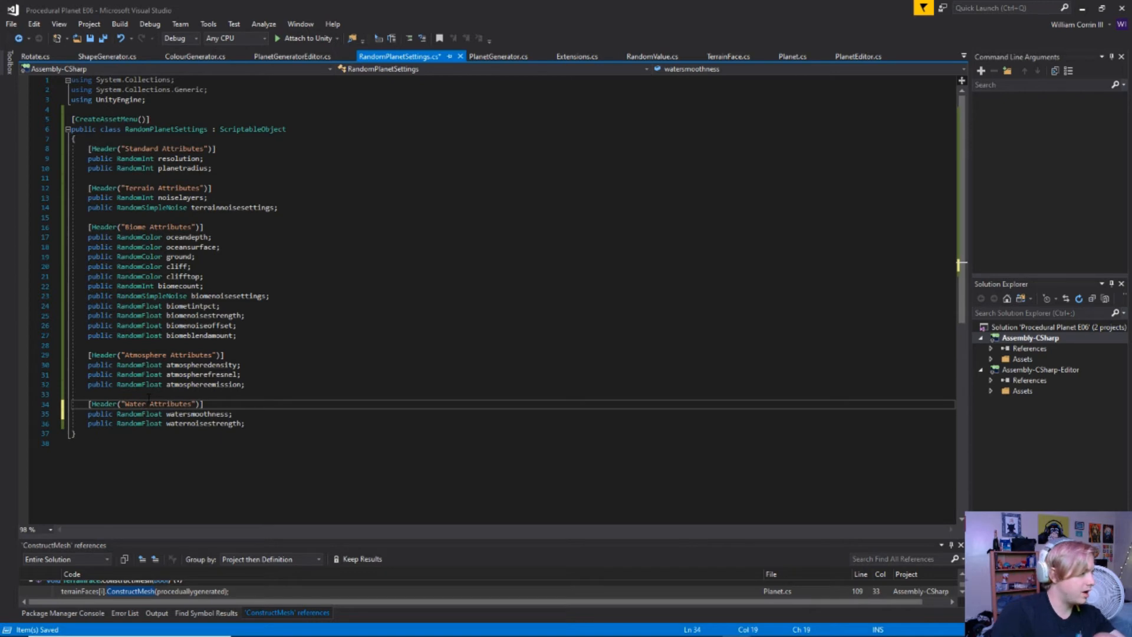
key(ctrl+s)
click(263, 424)
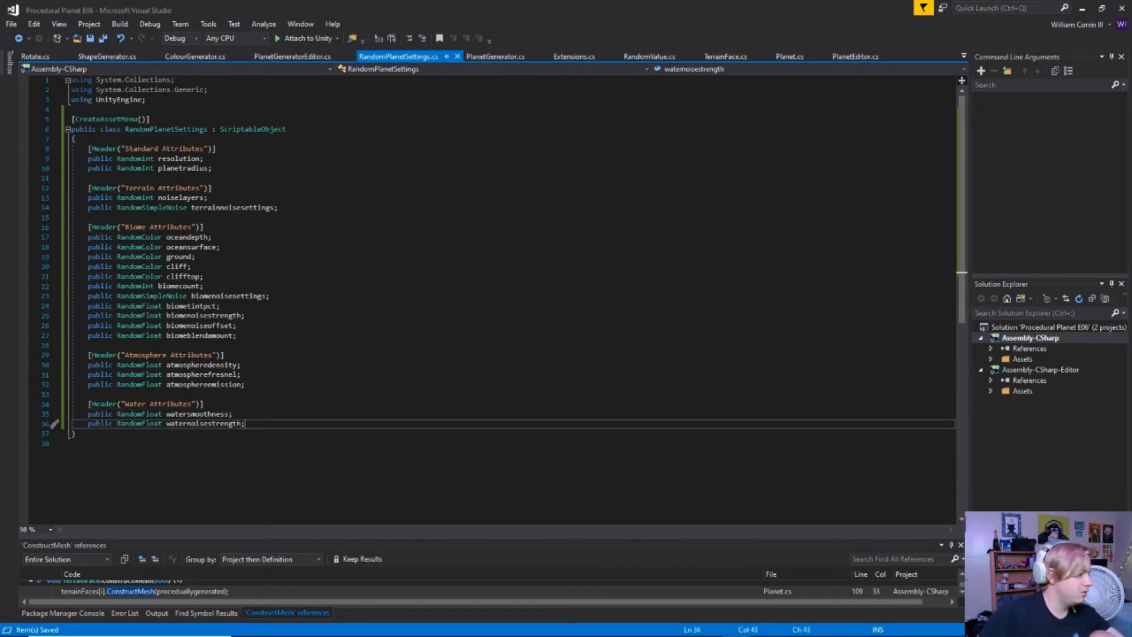
Step: Duplicate the waternoisestrength declaration twice under the water header and change both copies' type to RandomVector2
key(ctrl+c)
key(ctrl+v)
key(ctrl+v)
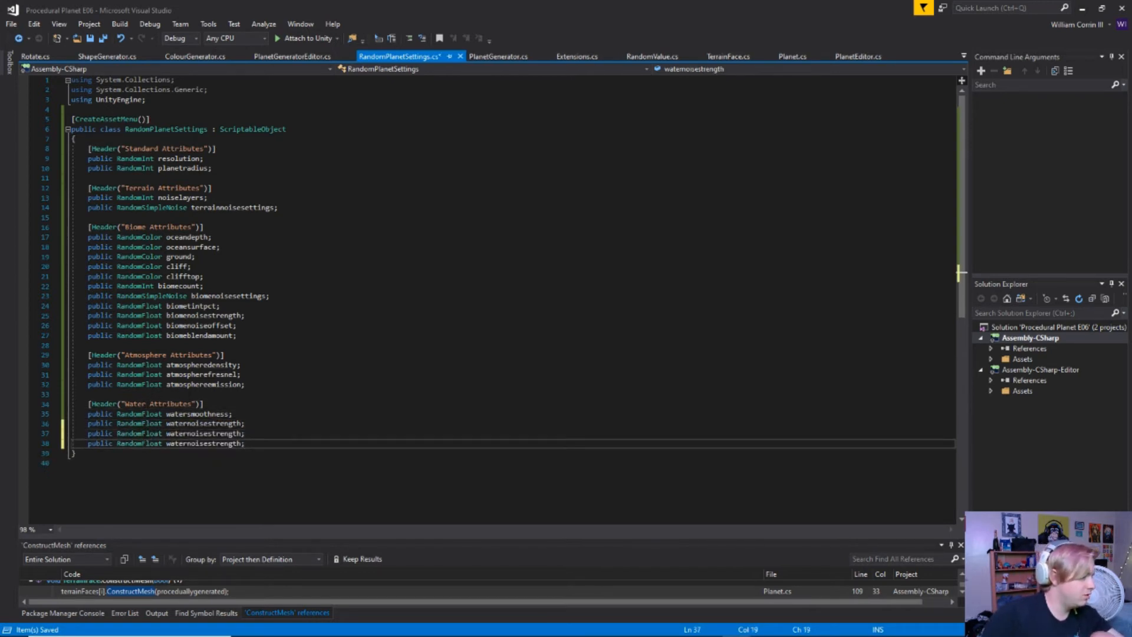
double_click(139, 432)
text(Randomv)
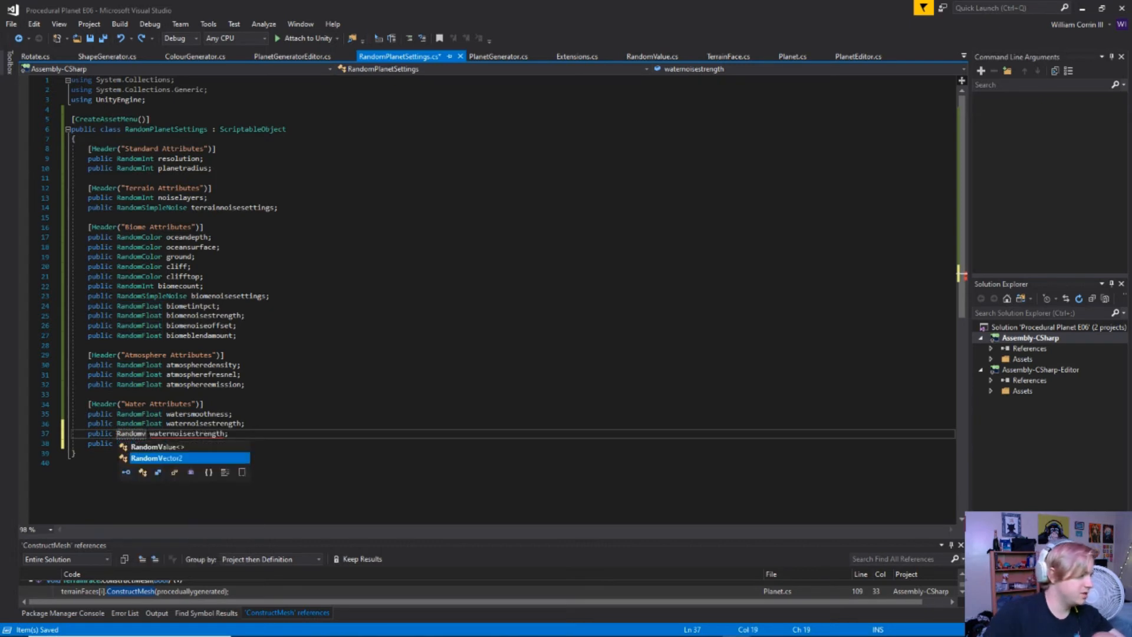
key(Tab)
double_click(139, 443)
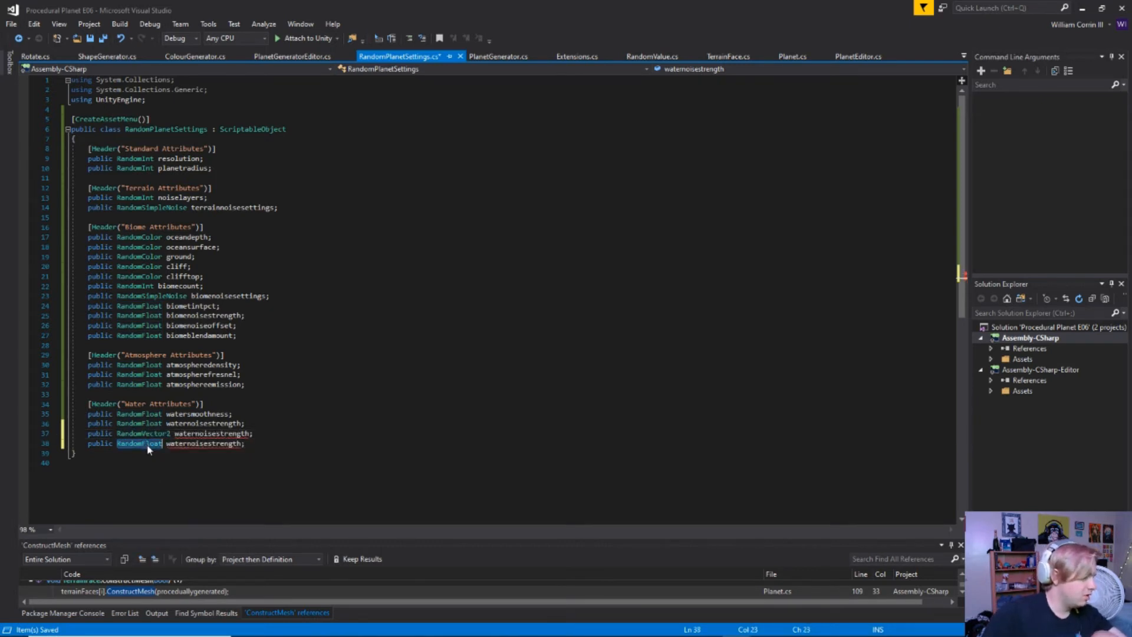
key(ctrl+v)
Step: Rename the first RandomVector2 field under the water header to waterscroll
double_click(207, 433)
text(wate)
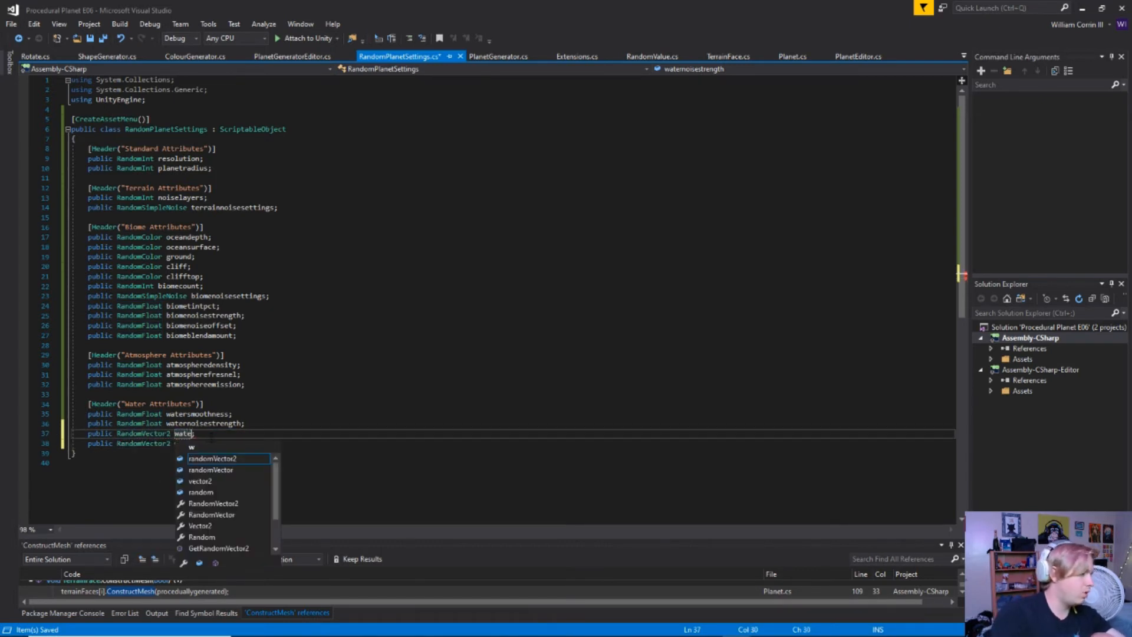
text(rscroll)
Step: Rename the second RandomVector2 field under the water header to watertexscale and save the file
click(222, 443)
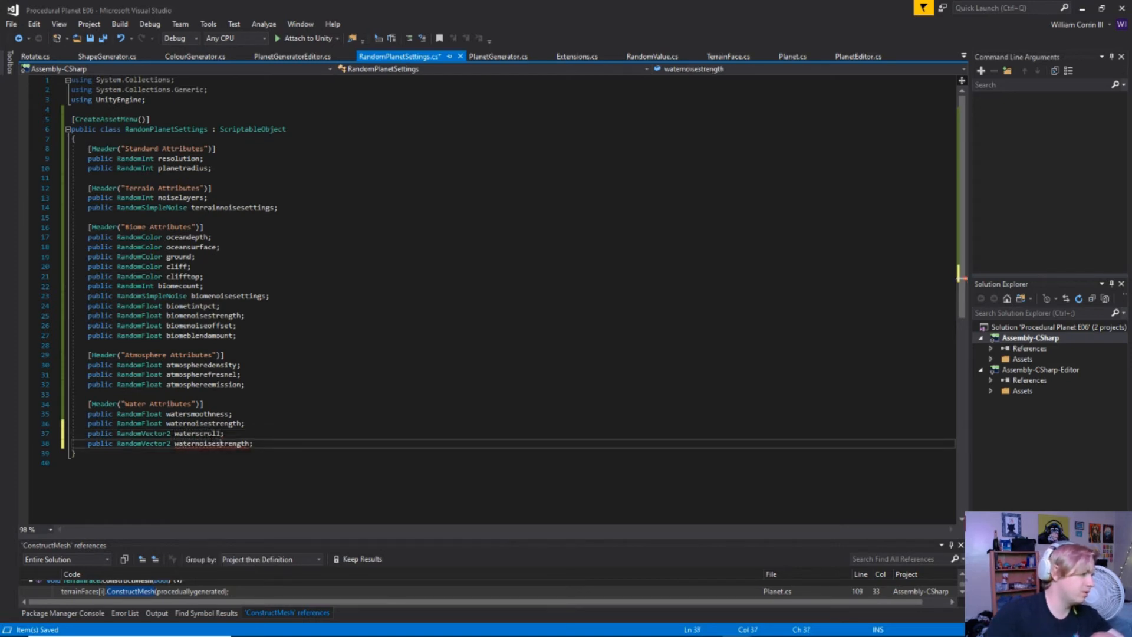
double_click(221, 443)
text(wate)
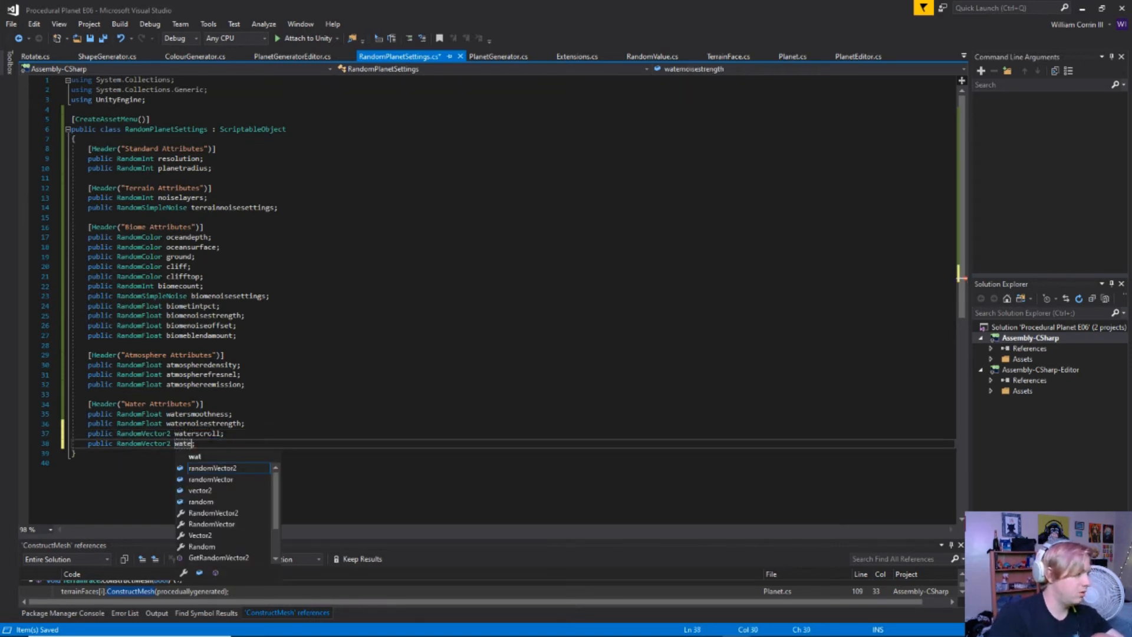
text(rsca)
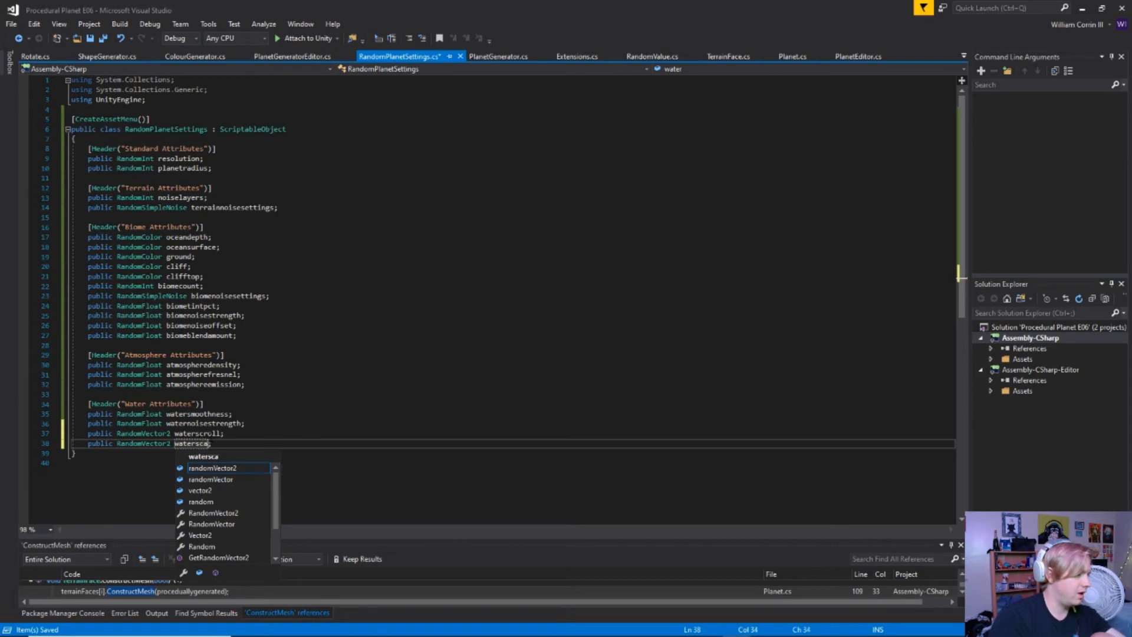
key(BackSpace)
key(BackSpace)
key(BackSpace)
text(texscale)
key(Escape)
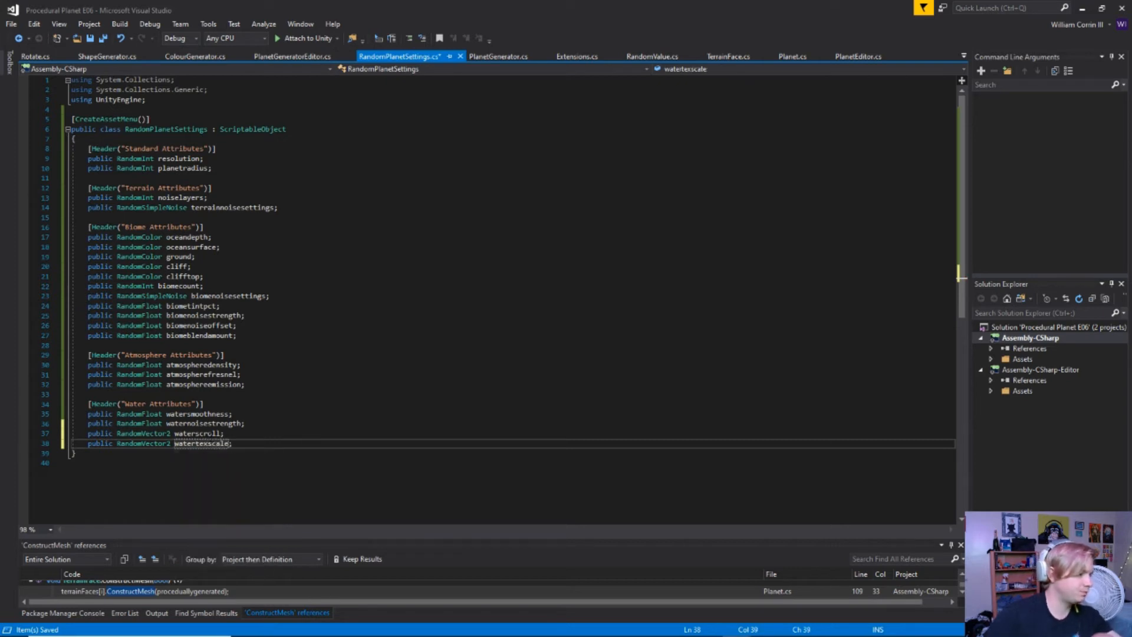
key(ctrl+s)
click(259, 433)
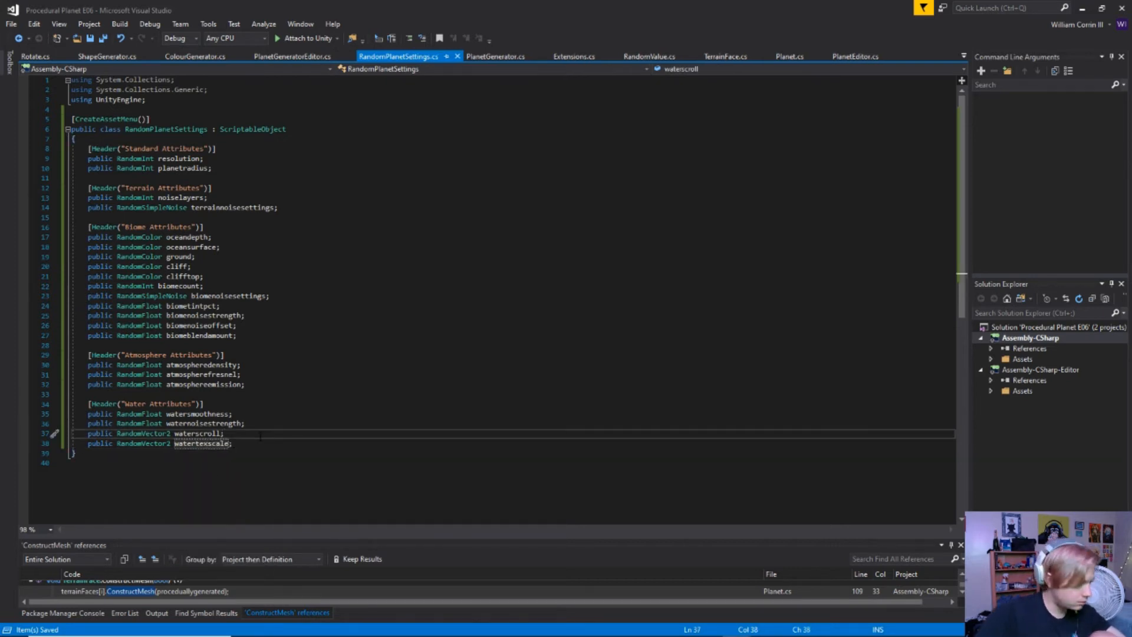
key(ctrl+Tab)
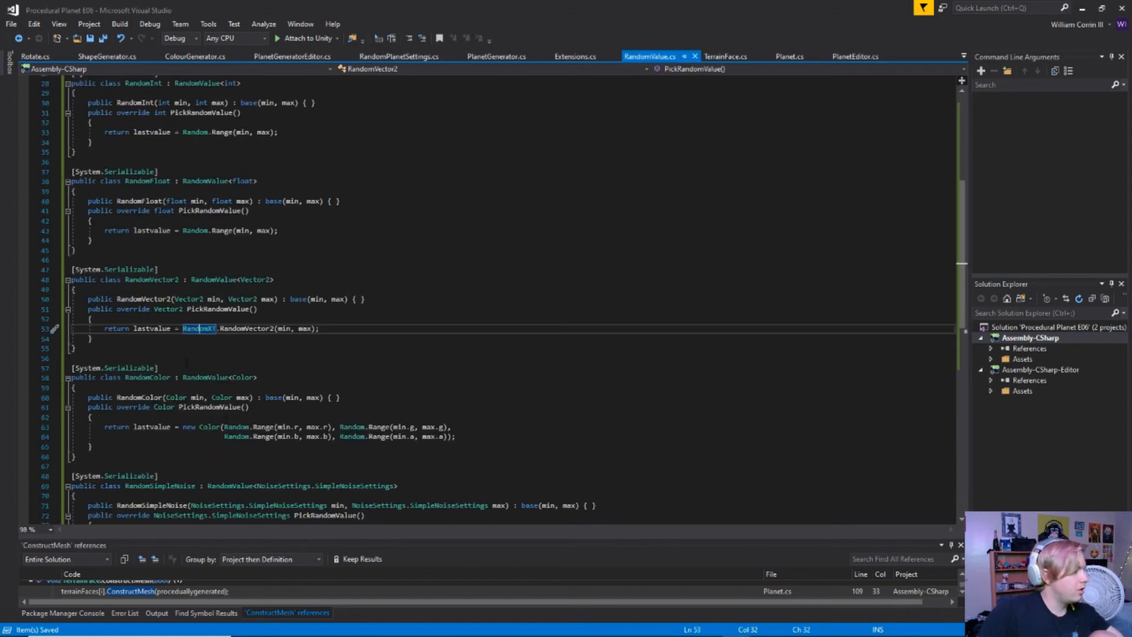
key(ctrl+Tab)
key(ctrl+Tab)
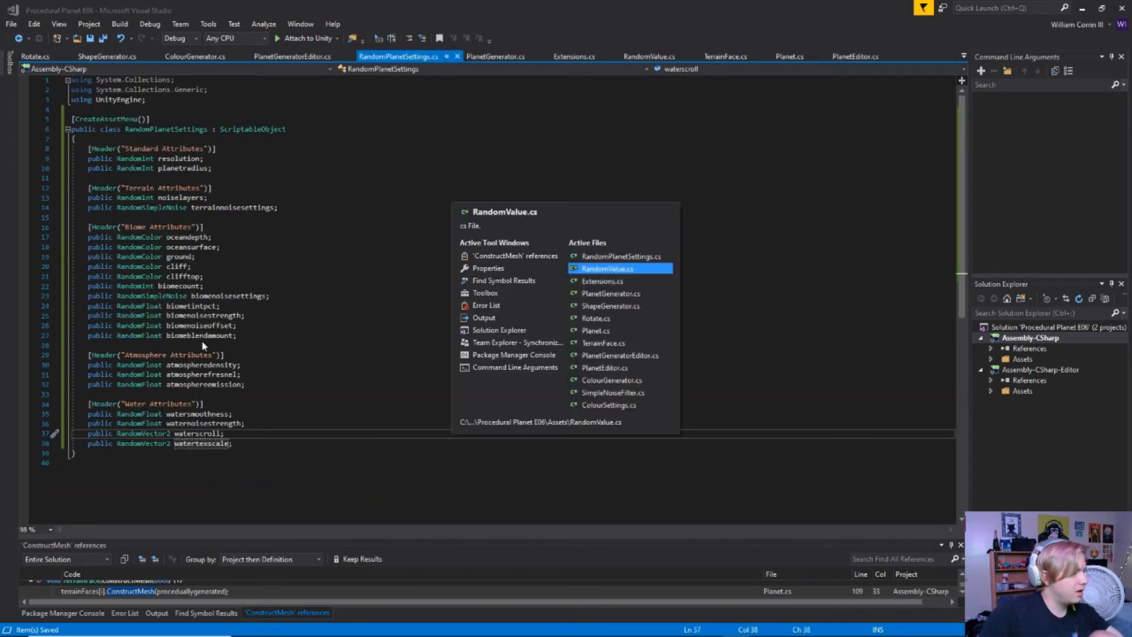
key(ctrl+Tab)
key(ctrl+Tab)
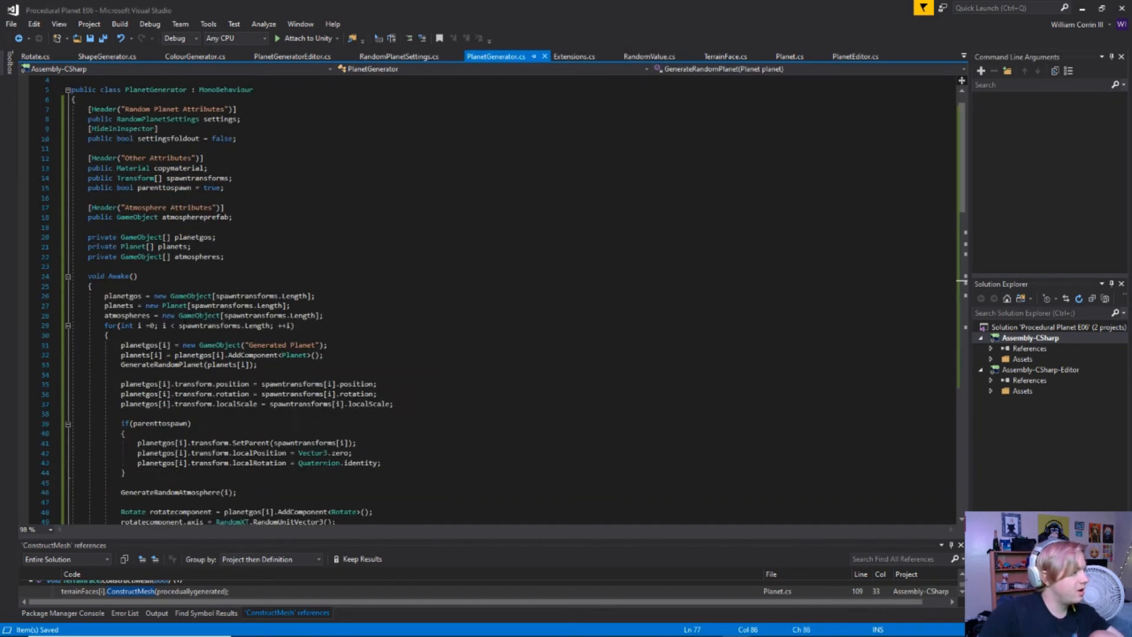
key(ctrl+Tab)
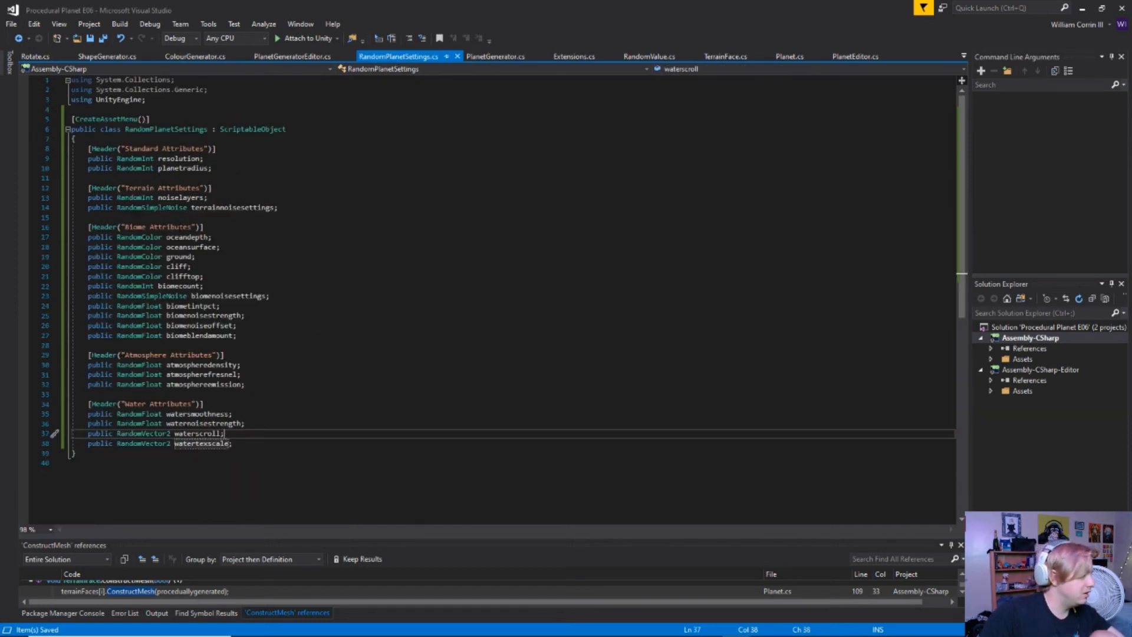
Step: Copy the waternoisestrength declaration below terrainnoisesettings in the terrain section and rename the copy terrainnoisestrength
click(257, 443)
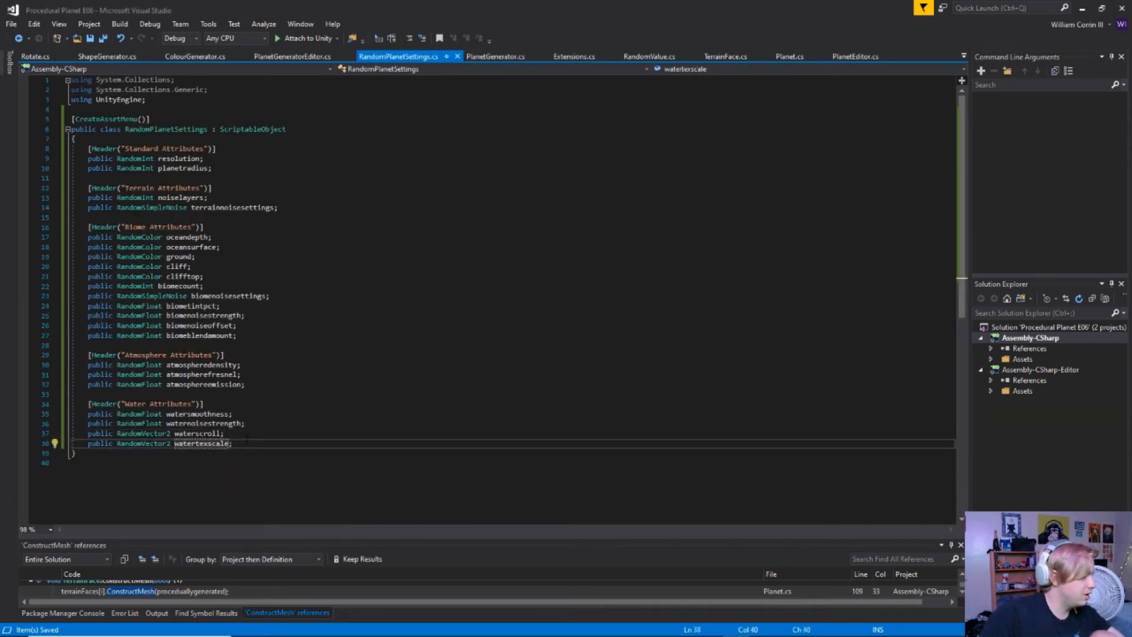
click(242, 433)
click(245, 423)
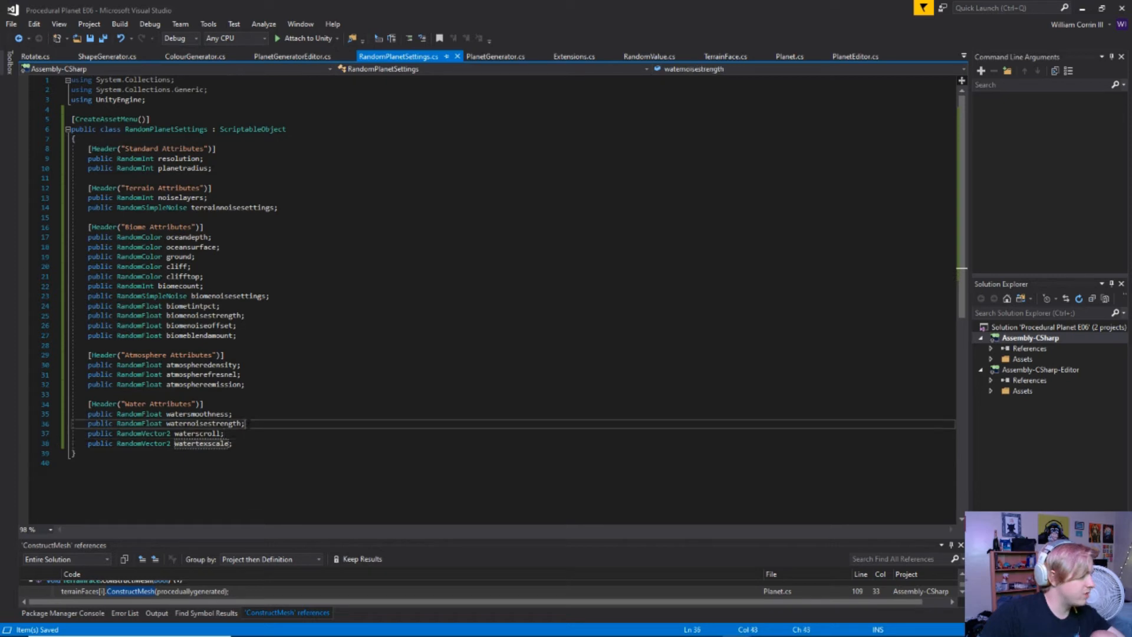
click(120, 218)
key(ctrl+v)
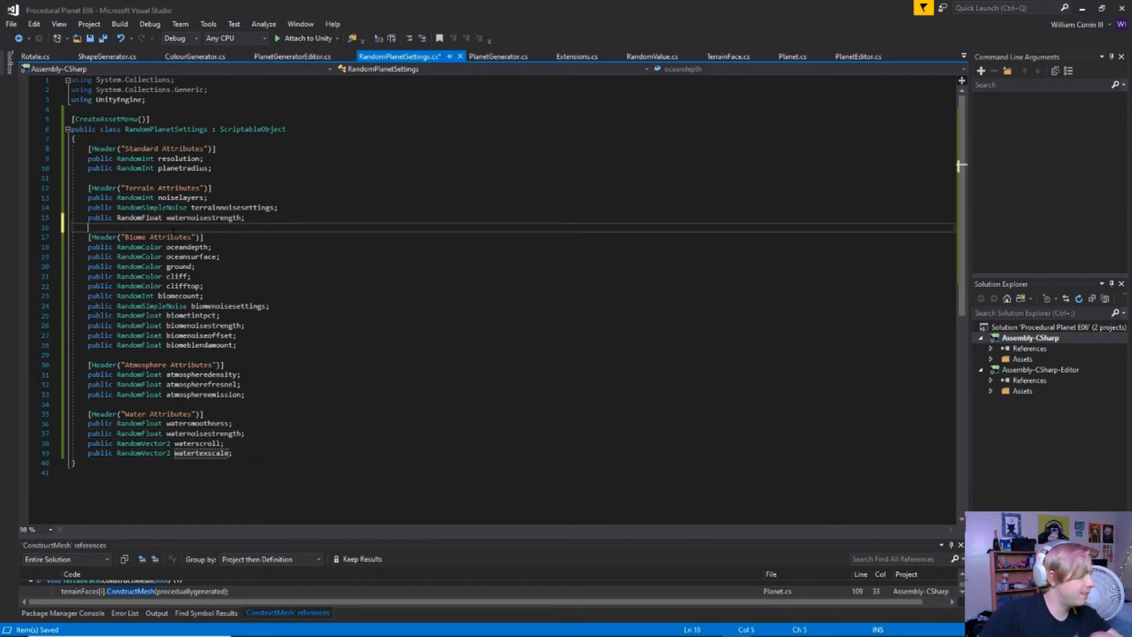
double_click(195, 217)
text(terrainstrength)
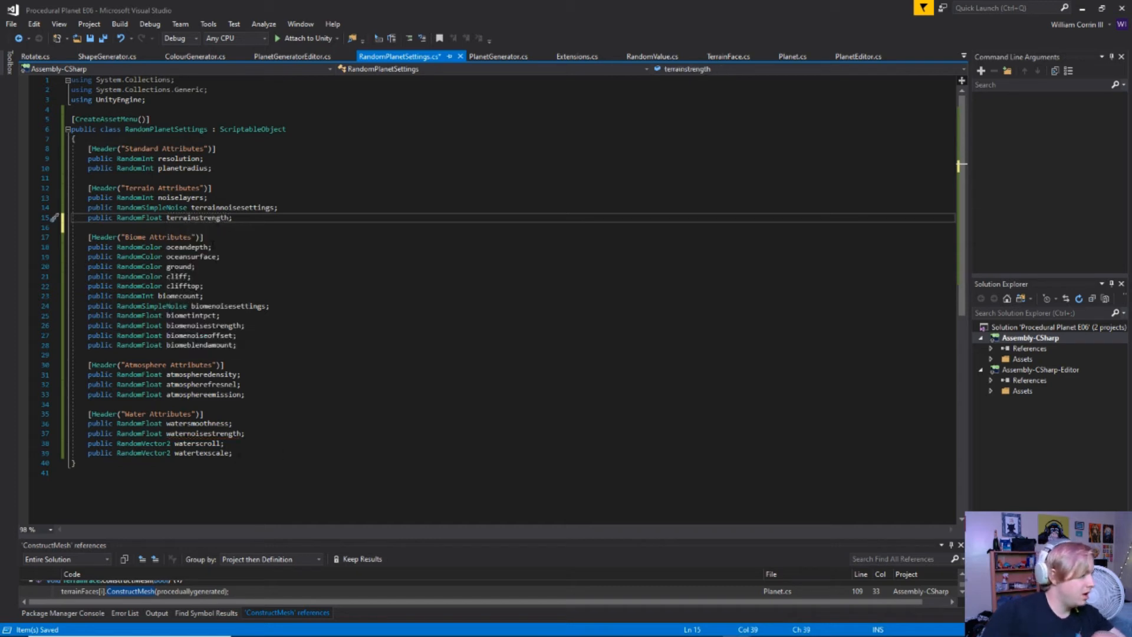
click(252, 443)
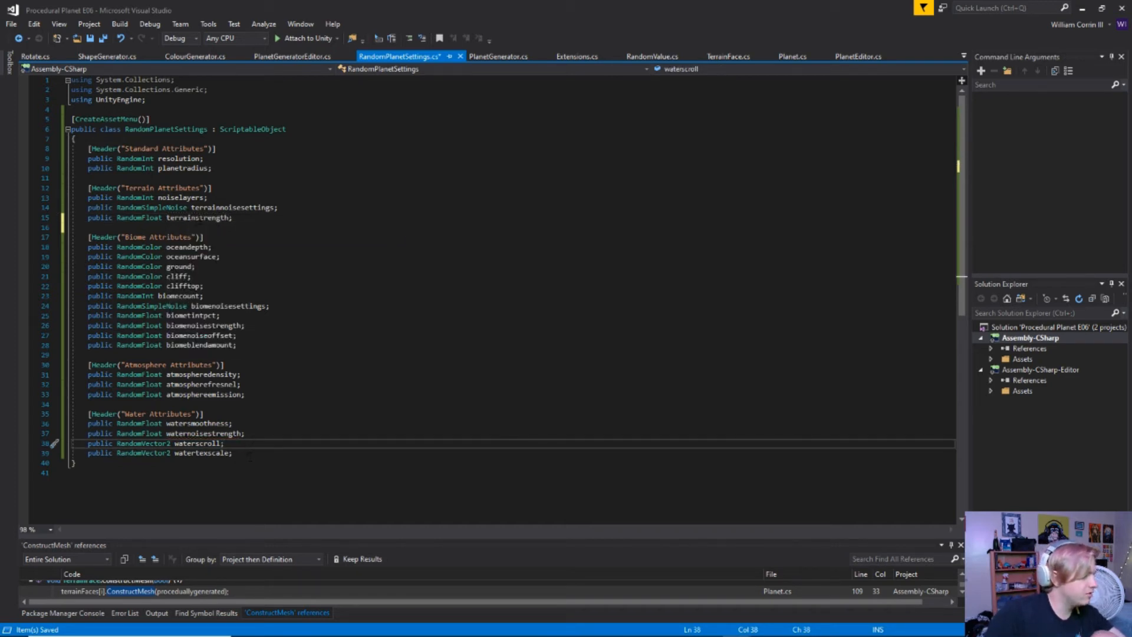
click(200, 217)
text(noise)
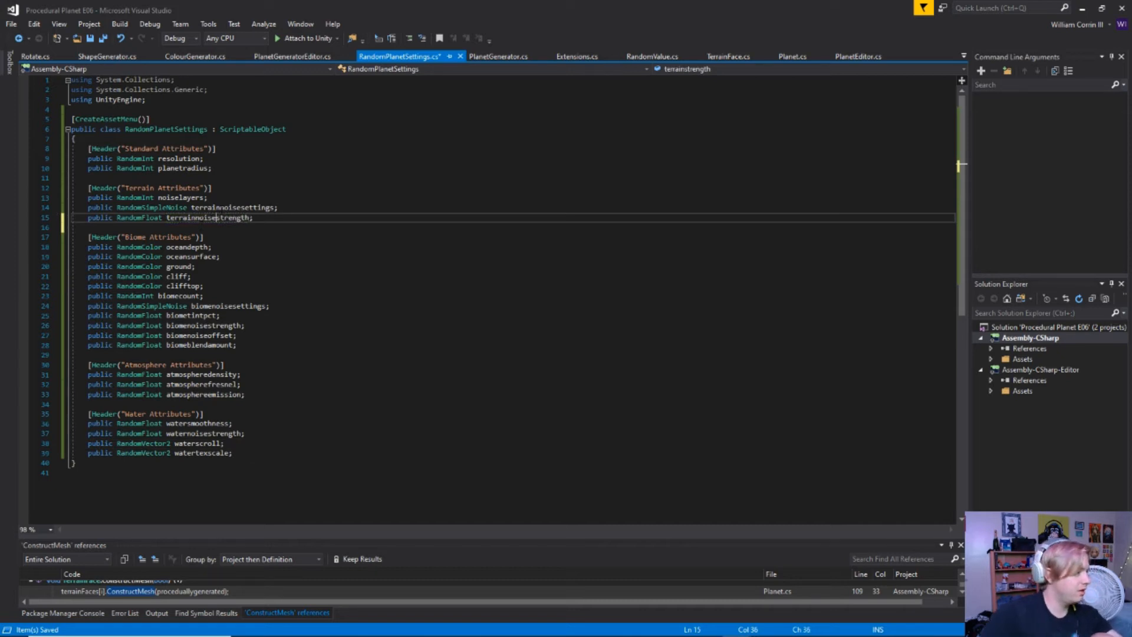
Step: Copy the watertexscale declaration below terrainnoisestrength, rename the copy terraintexscale, and save the file
click(239, 453)
click(144, 227)
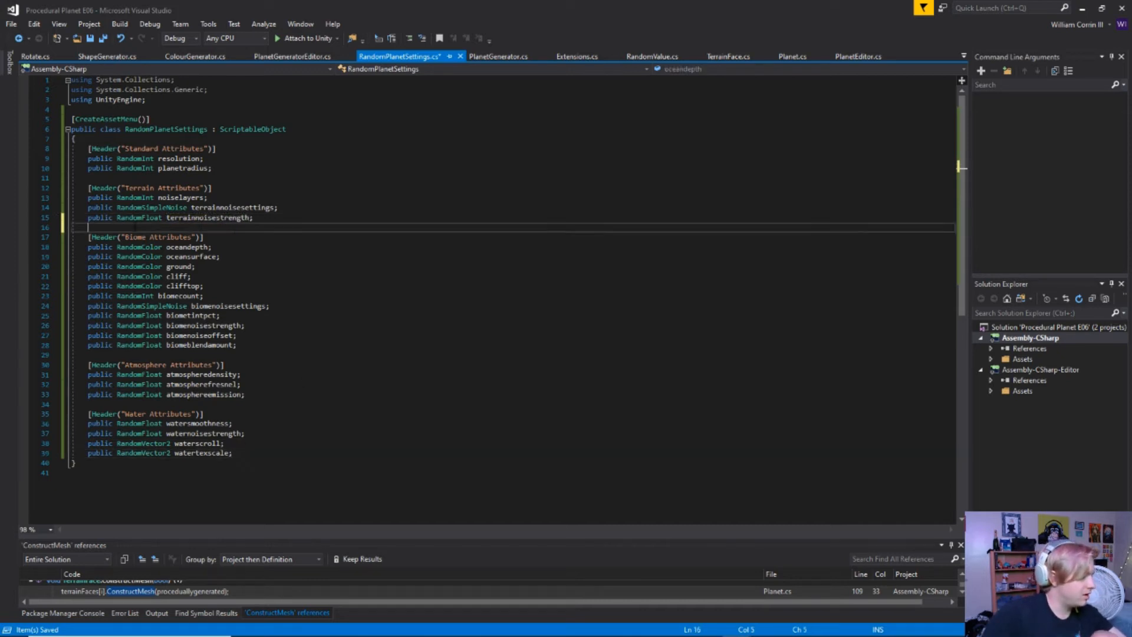
key(ctrl+v)
double_click(198, 228)
text(terraintexscale)
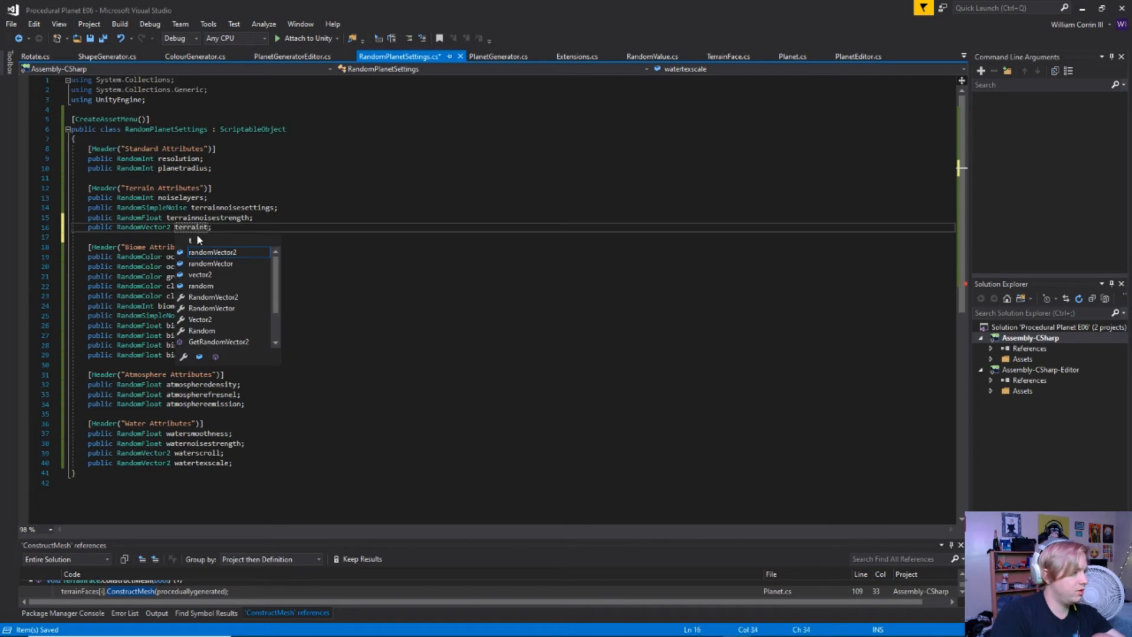
key(End)
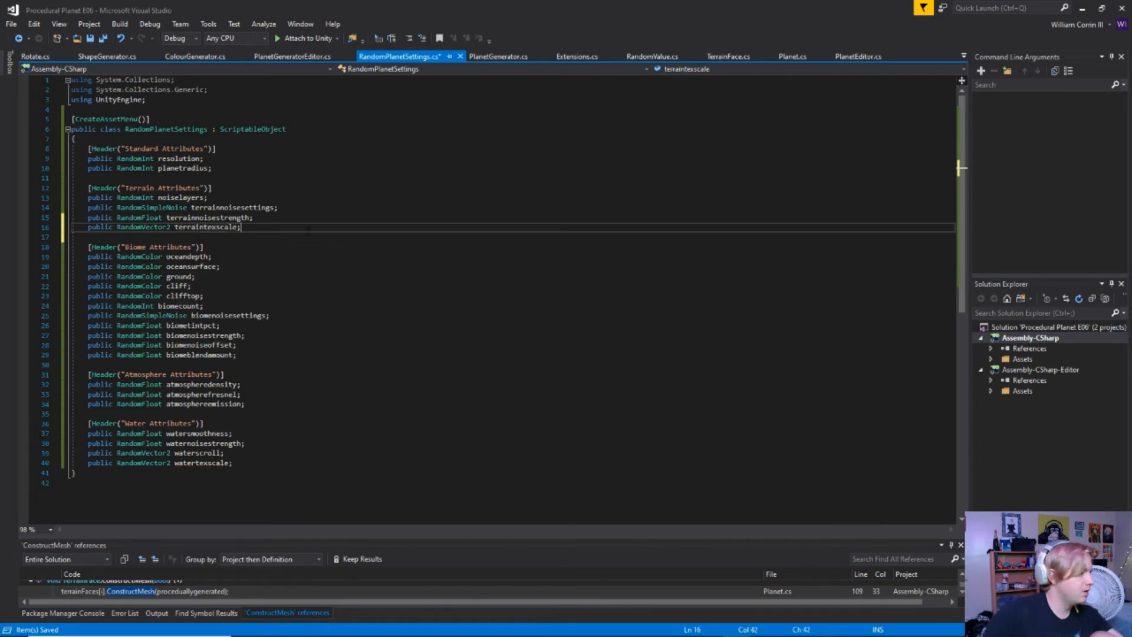
key(ctrl+s)
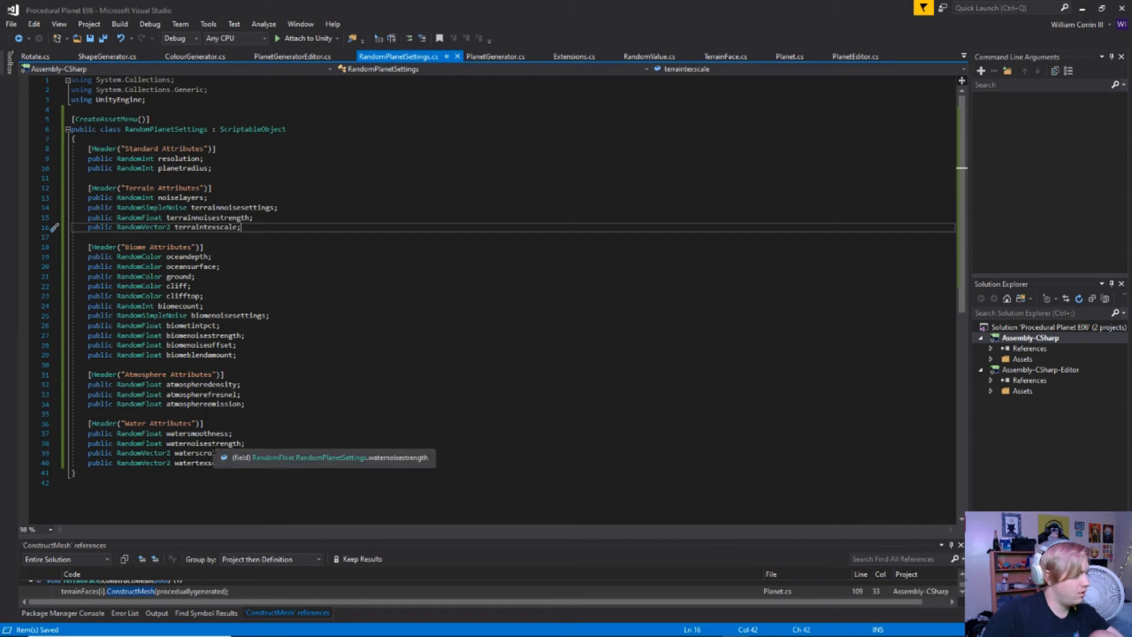
click(198, 434)
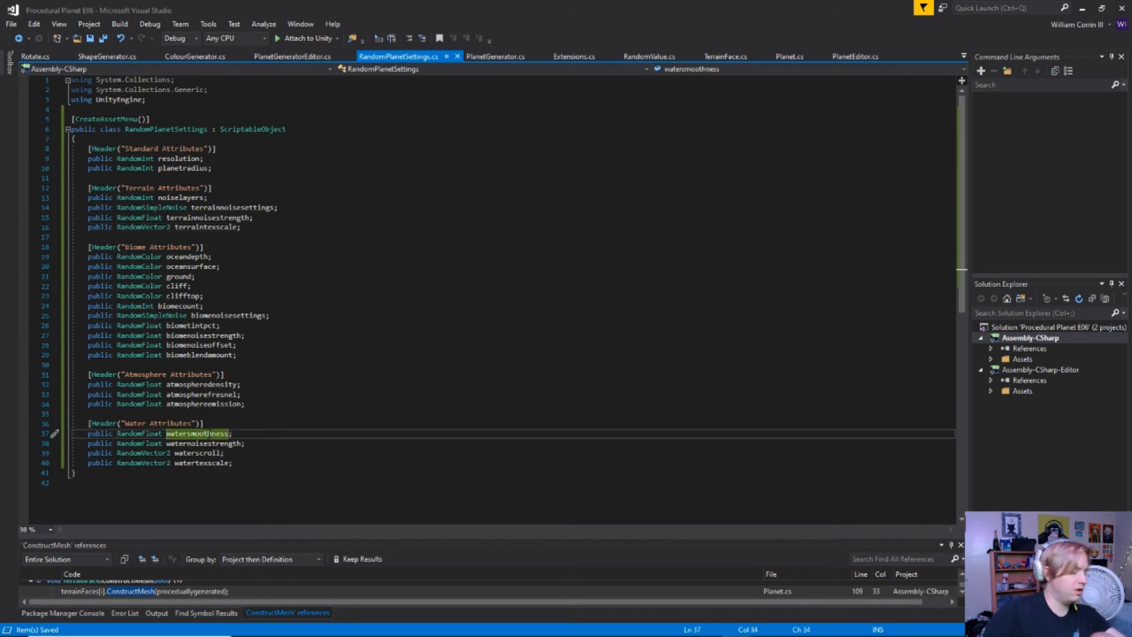
key(ctrl+r)
key(ctrl+r)
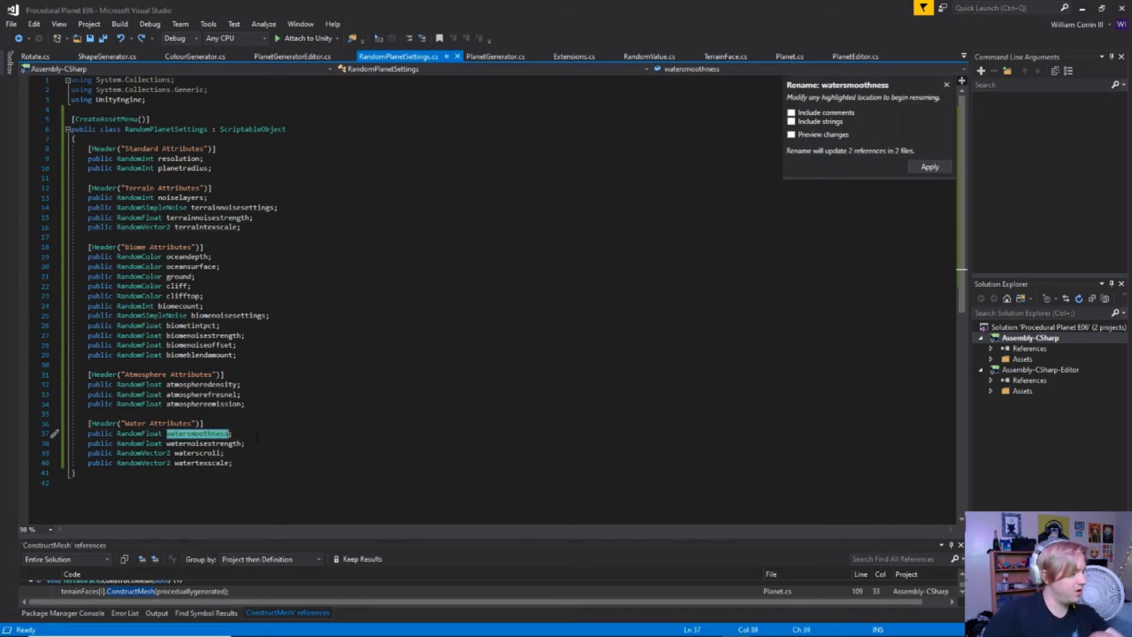
click(258, 437)
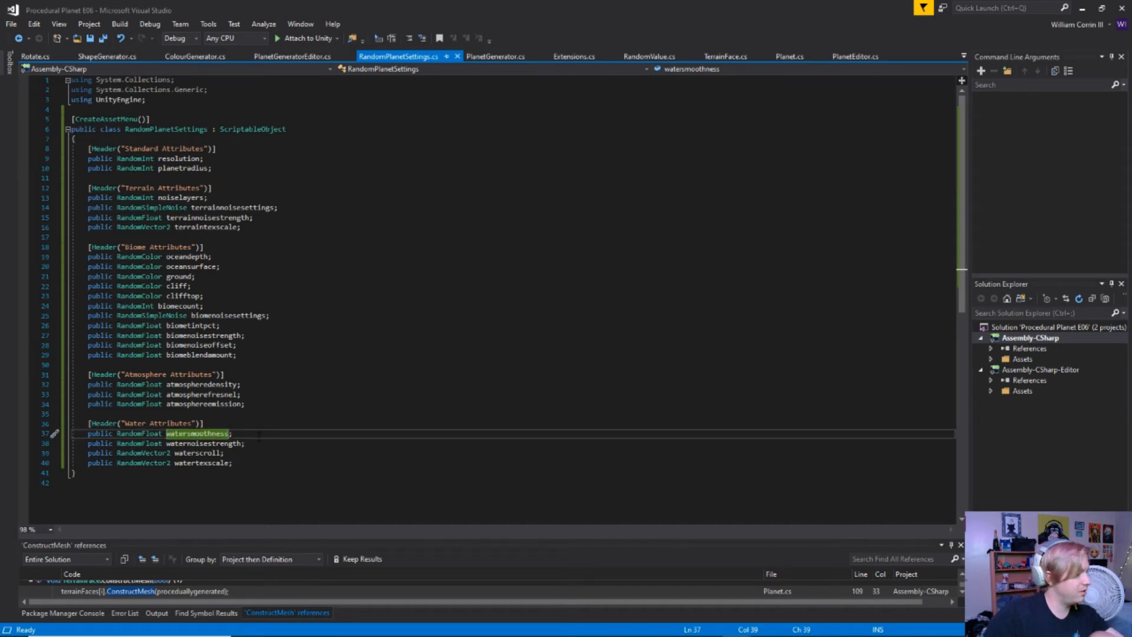
click(252, 228)
key(ctrl+s)
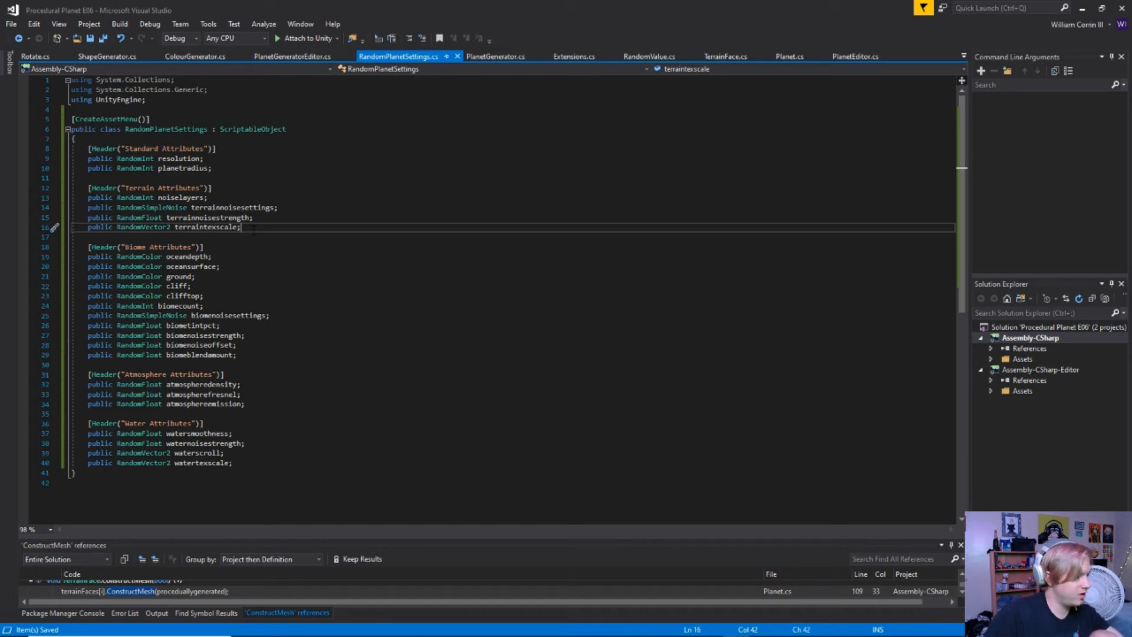
Step: In PlanetGenerator.cs, duplicate the planetMaterial.SetFloat line for "_smoothness" five times within GenerateRandomPlanet
key(ctrl+Tab)
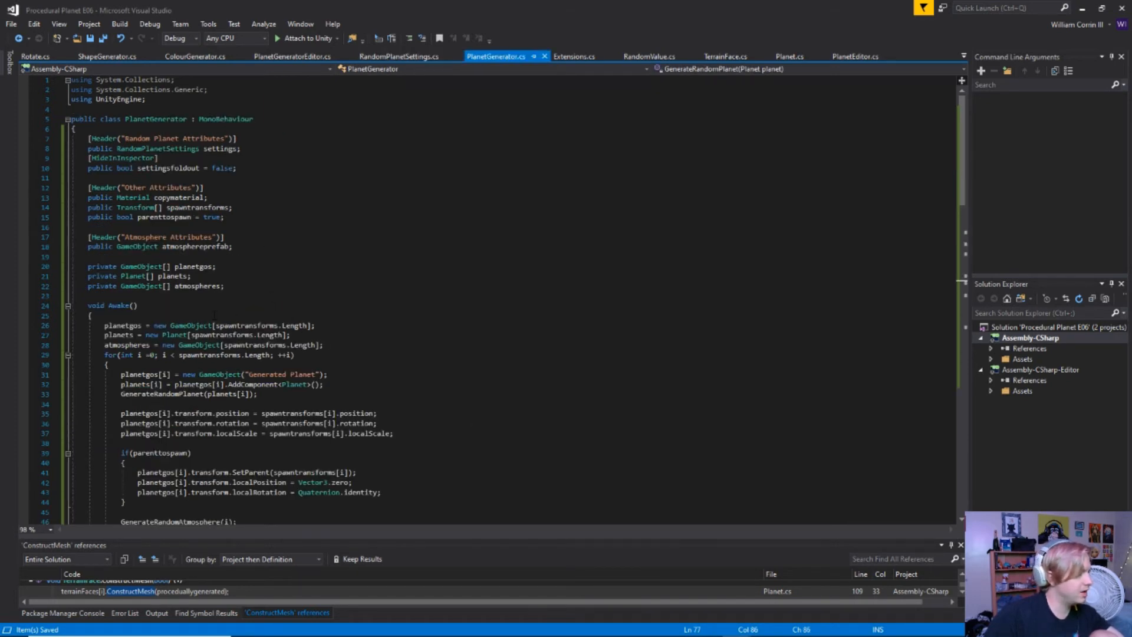
scroll(215, 315, down, 16)
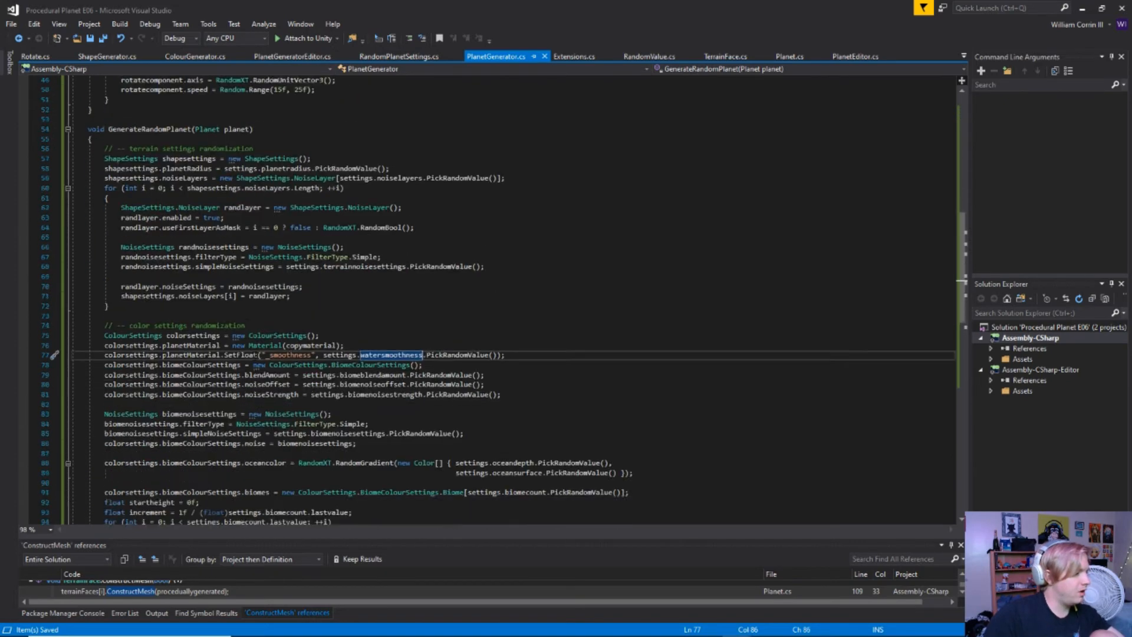
click(524, 325)
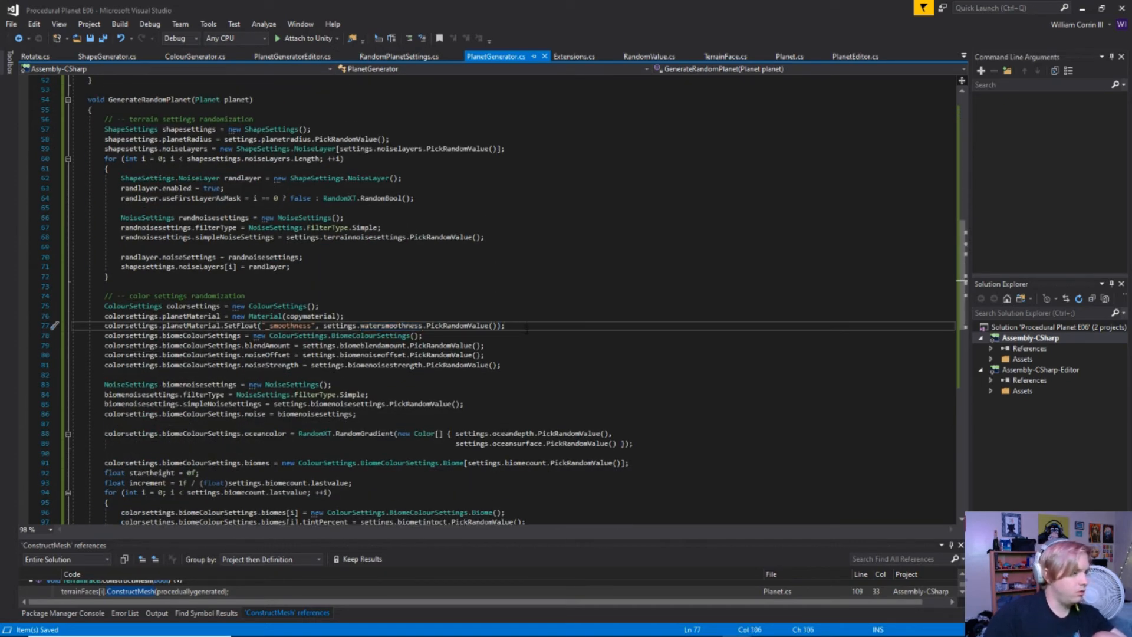
key(ctrl+d)
key(ctrl+d)
key(ctrl+d)
key(ctrl+d)
key(ctrl+d)
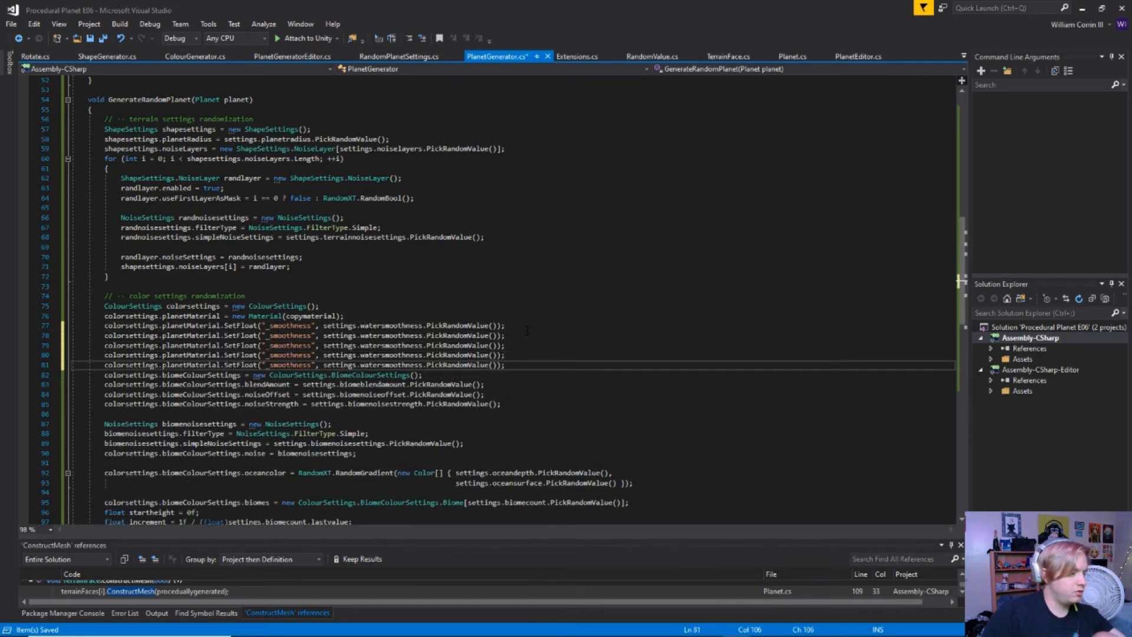
Step: Switch to Unity, open the Planet shader graph, and expand its WaterTexScale, WaterScroll and WaterNoiseStrength properties
key(alt+Tab)
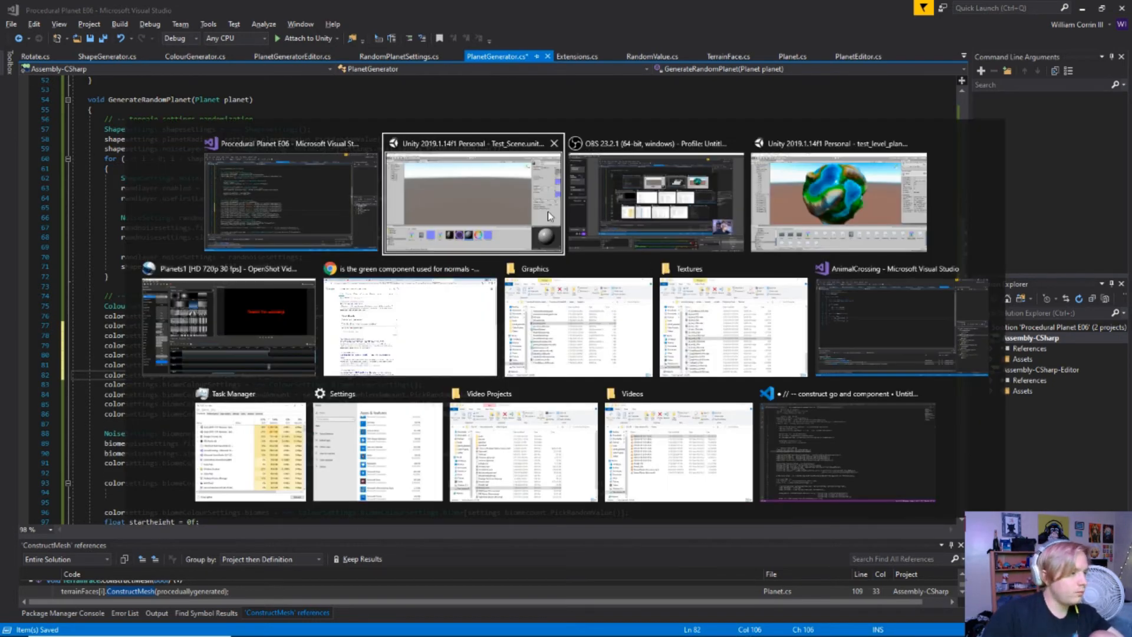
click(510, 204)
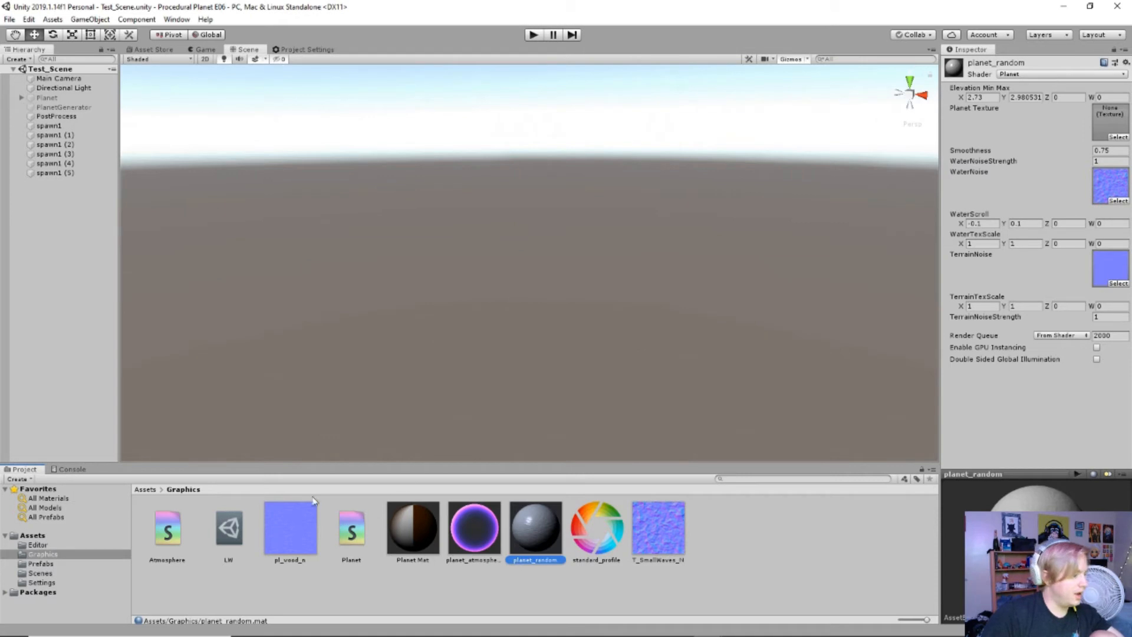
double_click(353, 525)
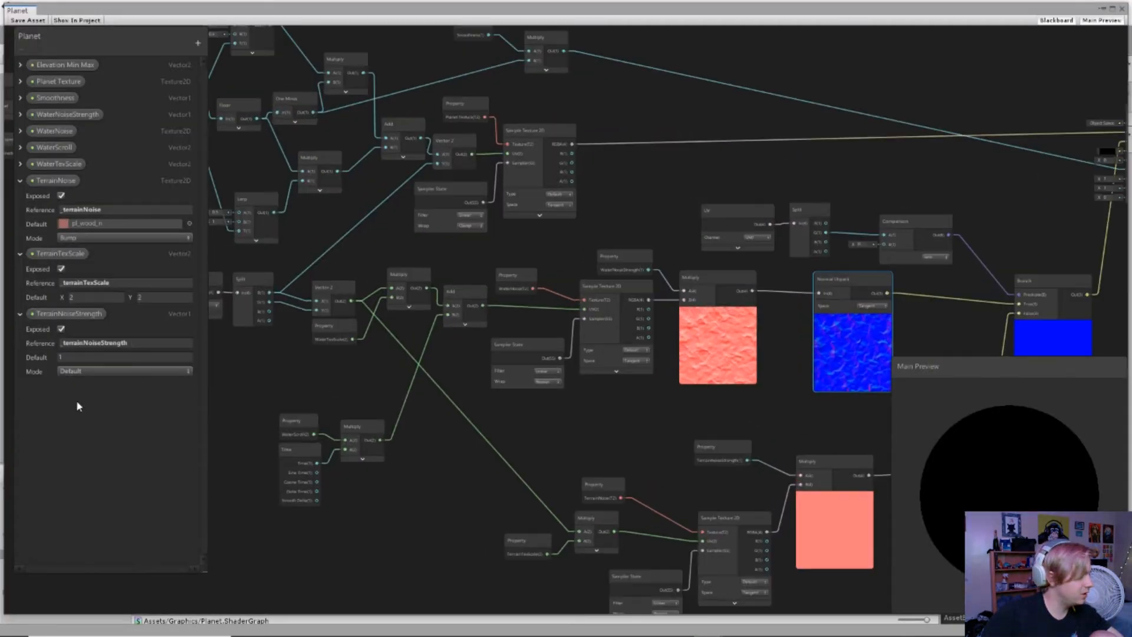
click(21, 165)
click(21, 147)
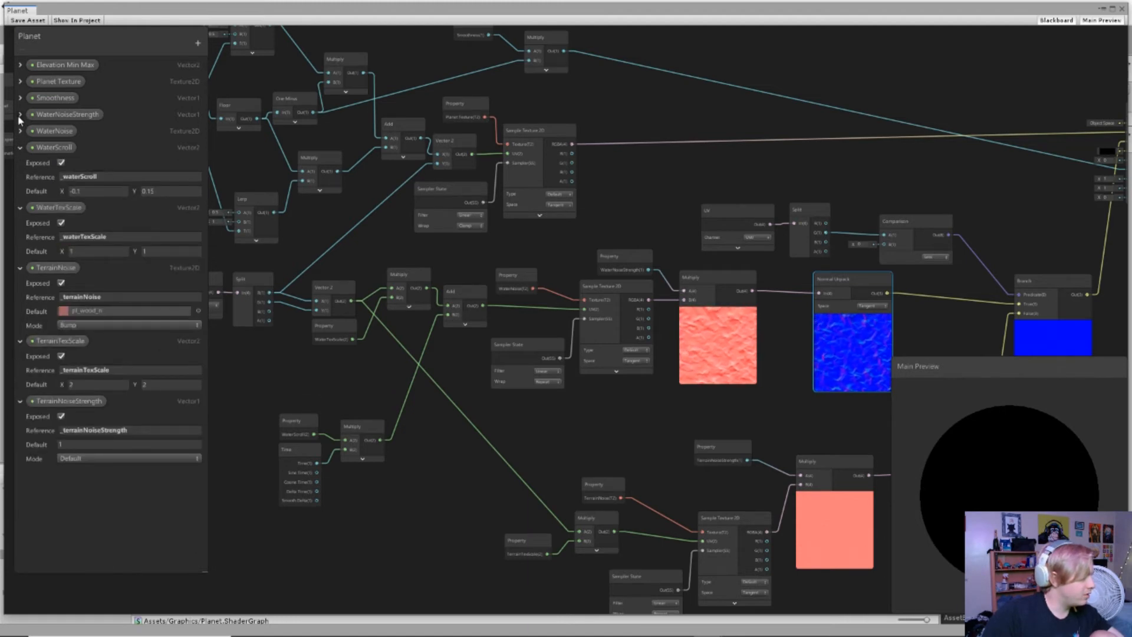
click(20, 115)
Step: Copy the WaterNoiseStrength reference name and replace "_smoothness" with "_waterNoiseStrength" in the second SetFloat line of PlanetGenerator.cs
click(139, 144)
key(ctrl+c)
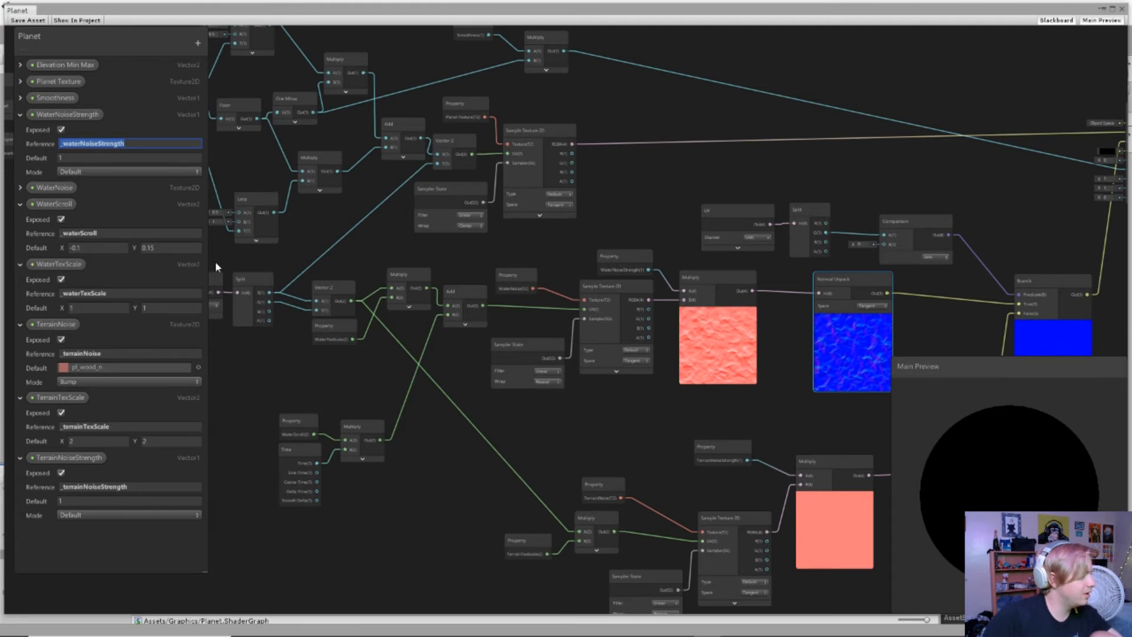
key(alt+Tab)
double_click(288, 336)
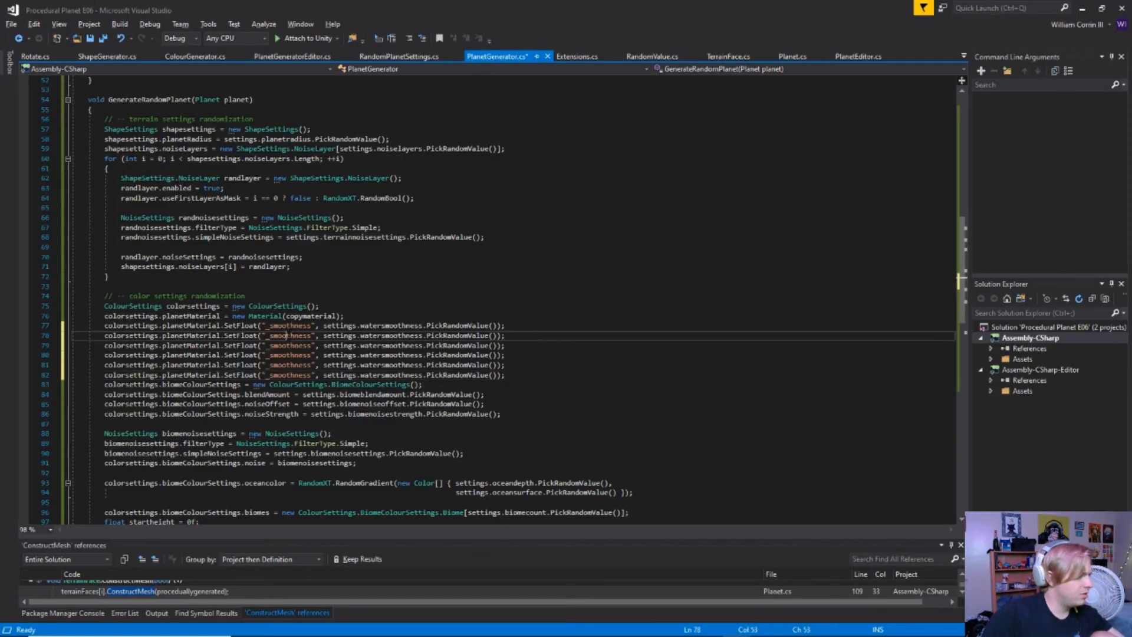
key(ctrl+v)
key(ctrl+Tab)
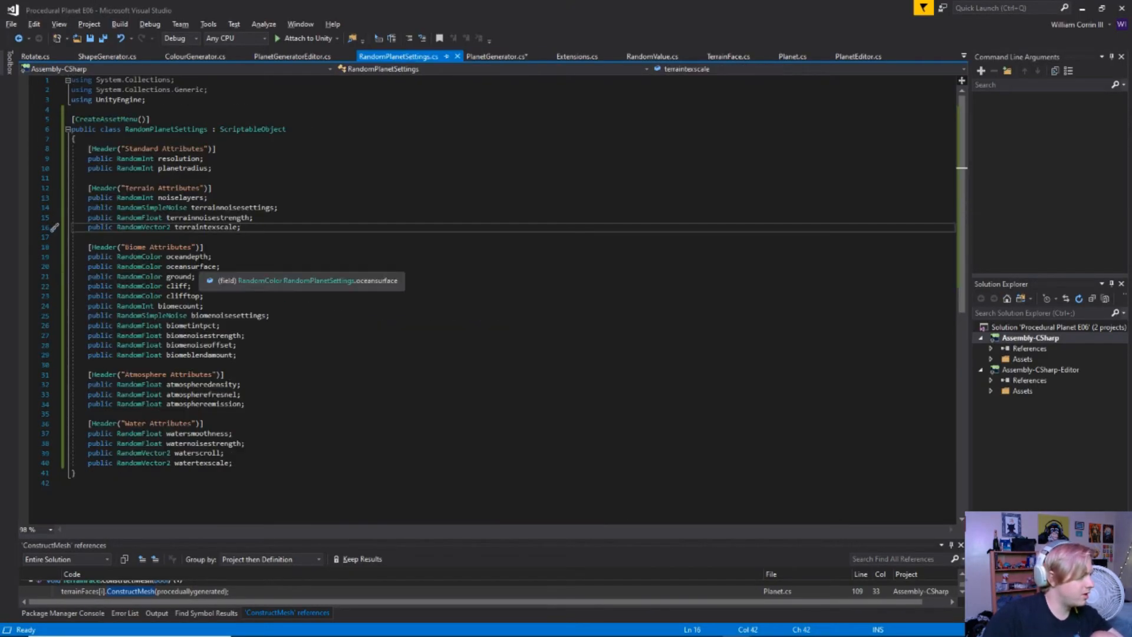
key(ctrl+Tab)
Step: Copy the WaterScroll reference name from the shader graph and replace "_smoothness" with "_waterScroll" in the third SetFloat line
key(alt+Tab)
click(142, 233)
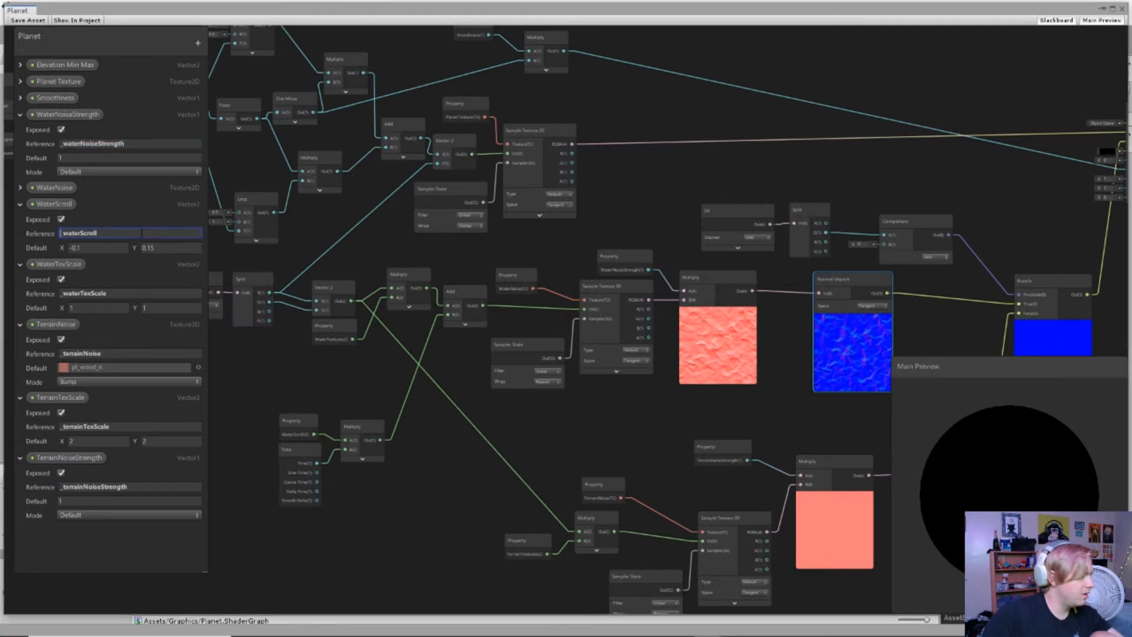
drag(123, 234, 59, 234)
key(ctrl+c)
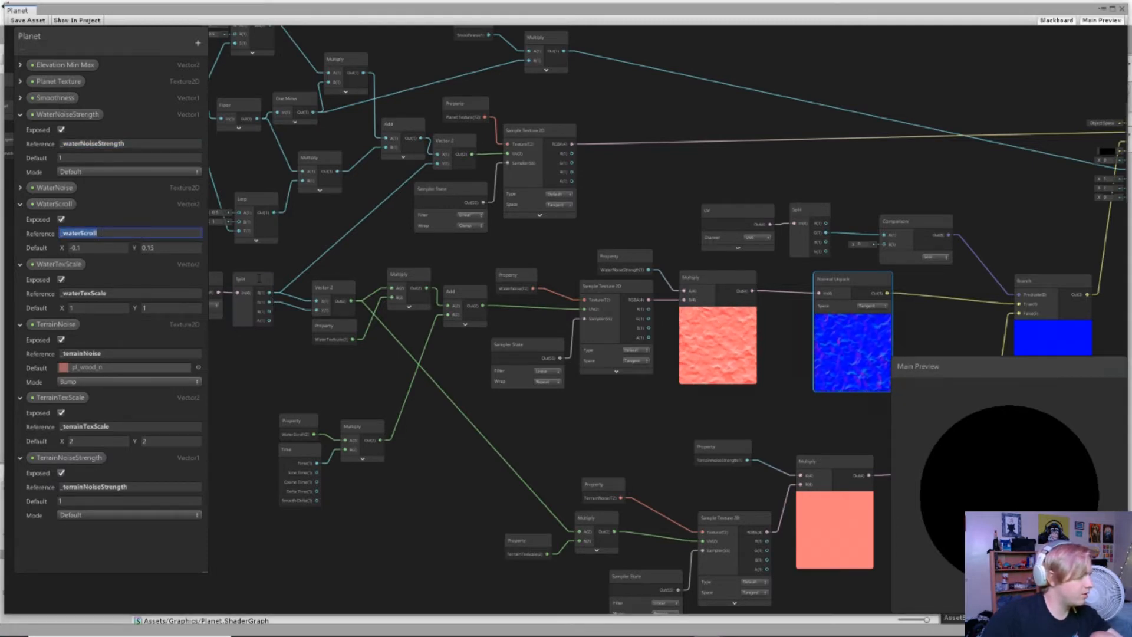
key(alt+Tab)
double_click(306, 347)
key(ctrl+v)
Step: Copy the WaterTexScale reference name from the shader graph and replace "_smoothness" with "_waterTexScale" in the fourth SetFloat line
key(alt+Tab)
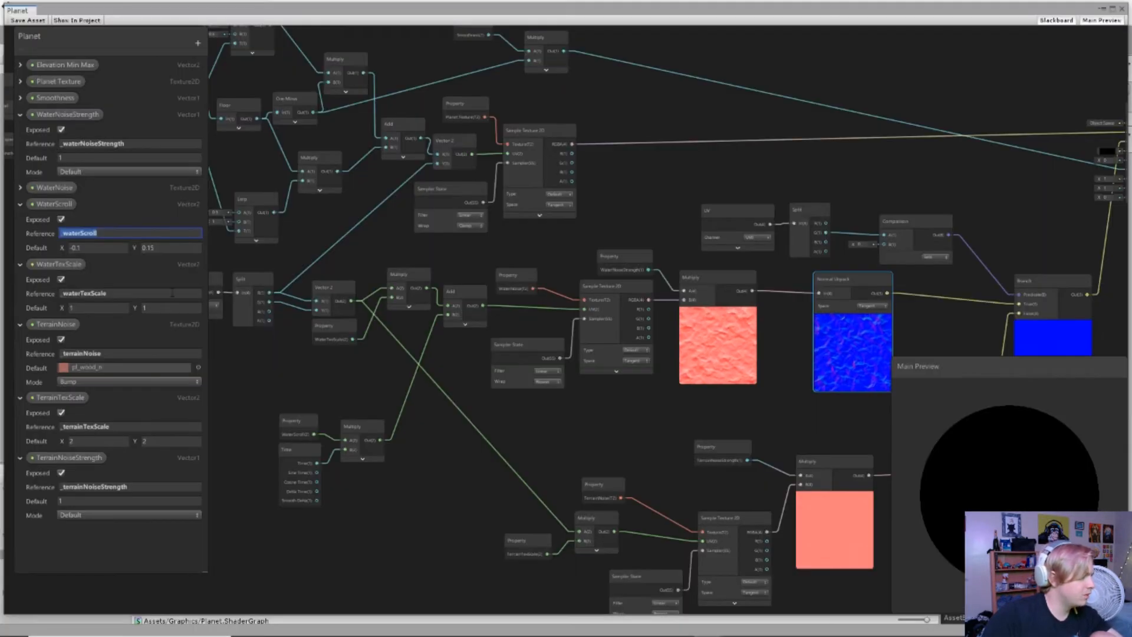
click(141, 294)
key(alt+Tab)
double_click(288, 357)
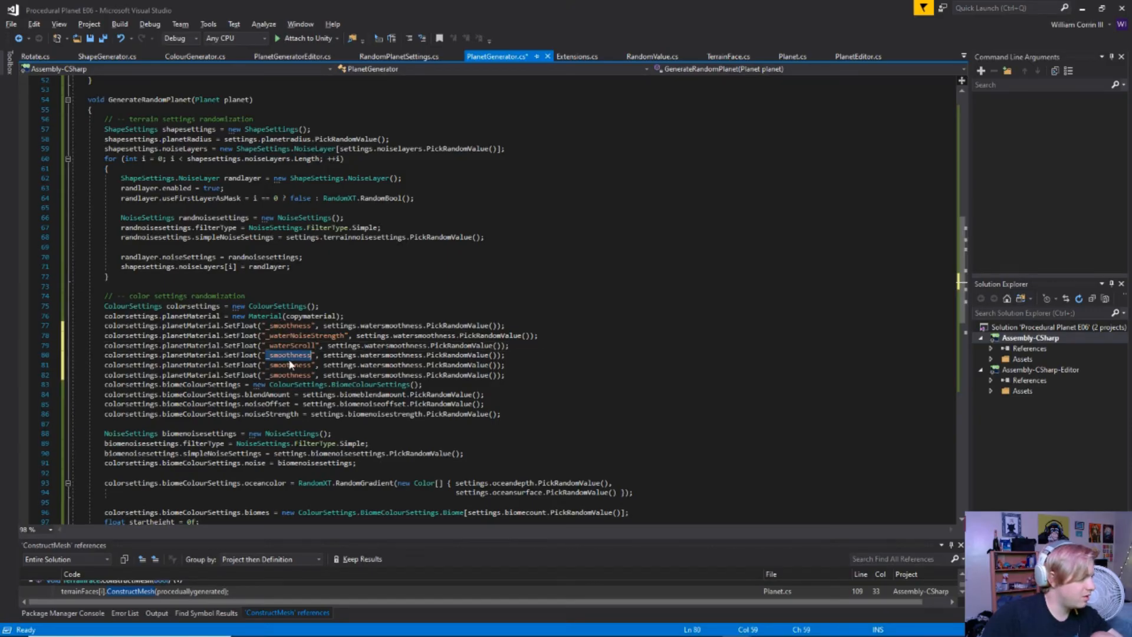
text(_waterTexScale)
Step: Replace "_smoothness" in the last two SetFloat lines with the shader graph's reference names "_terrainTexScale" and "_terrainNoiseStrength"
key(alt+Tab)
click(126, 352)
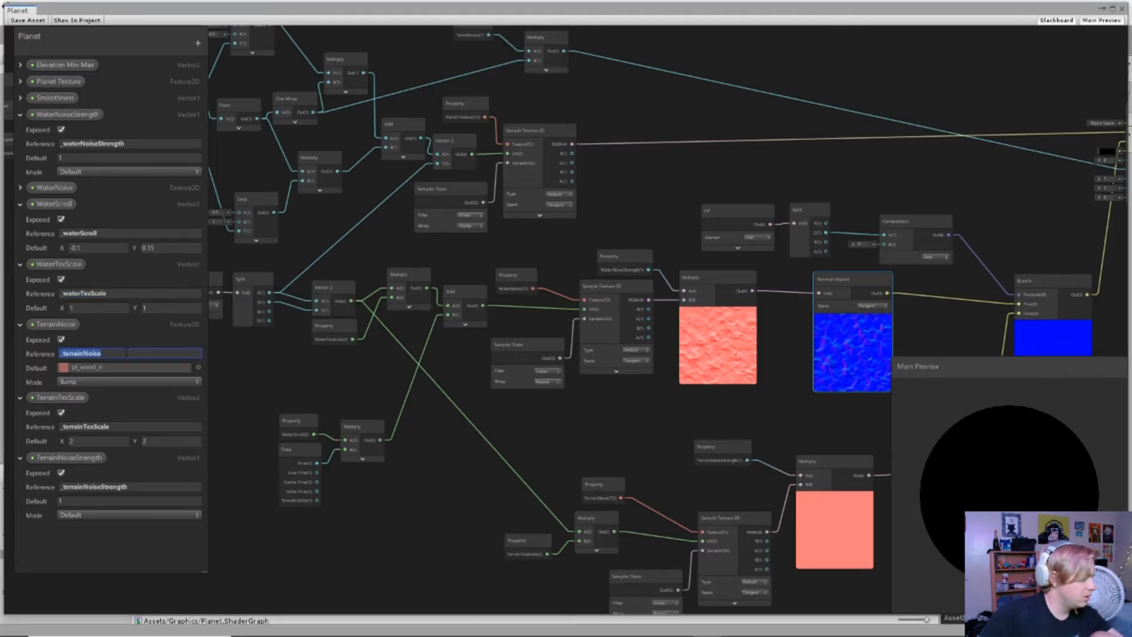
click(132, 425)
key(alt+Tab)
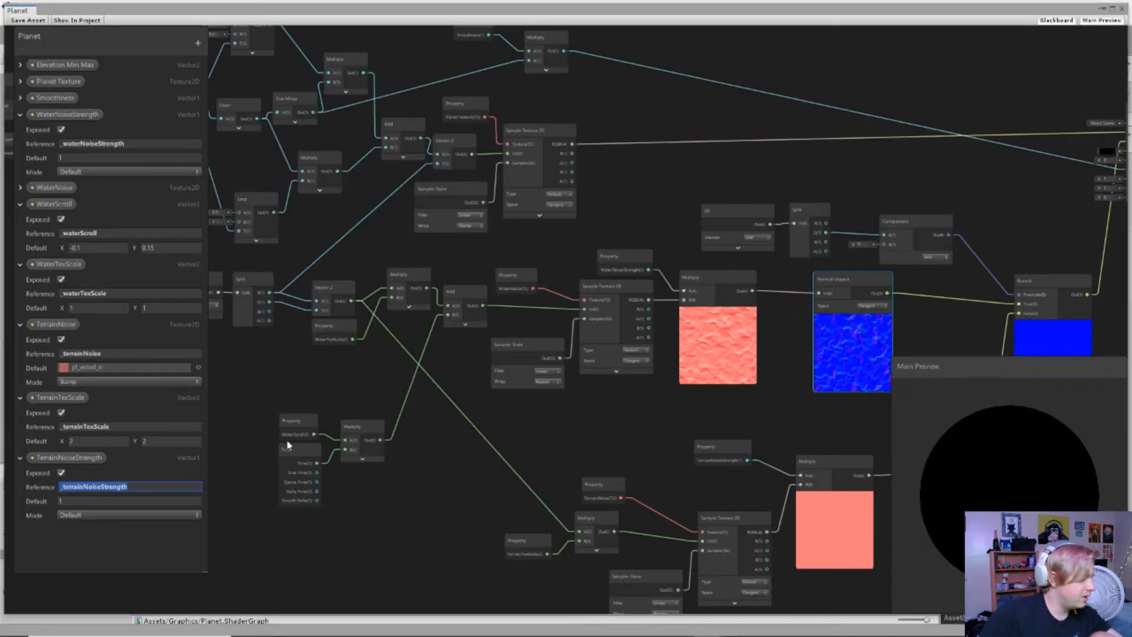
key(alt+Tab)
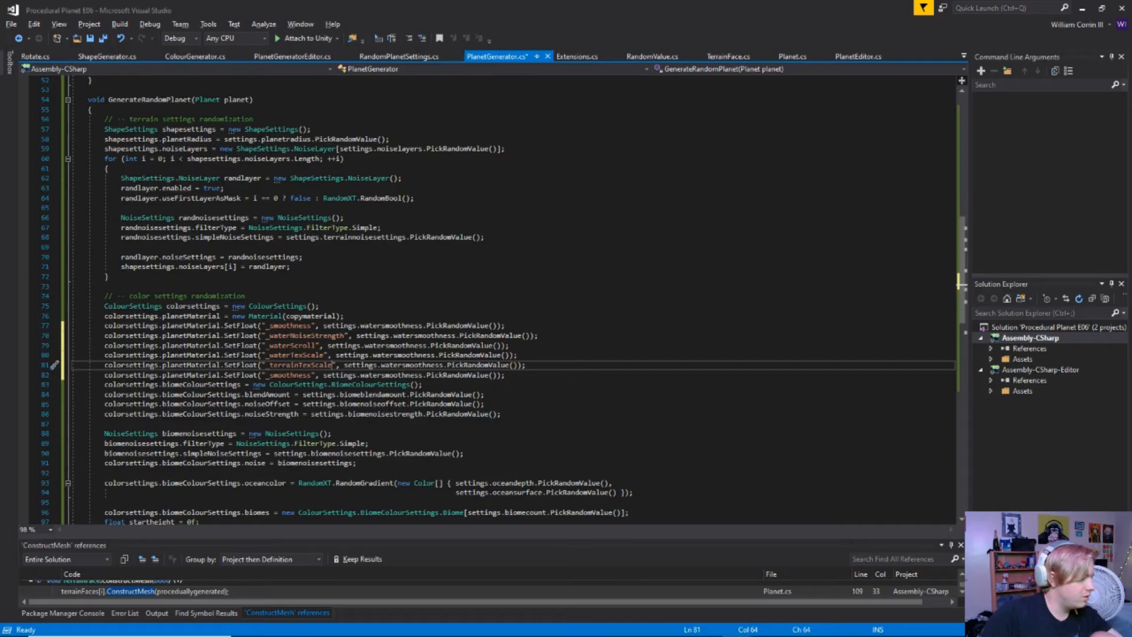
double_click(293, 376)
text(_terrainNoiseStrength)
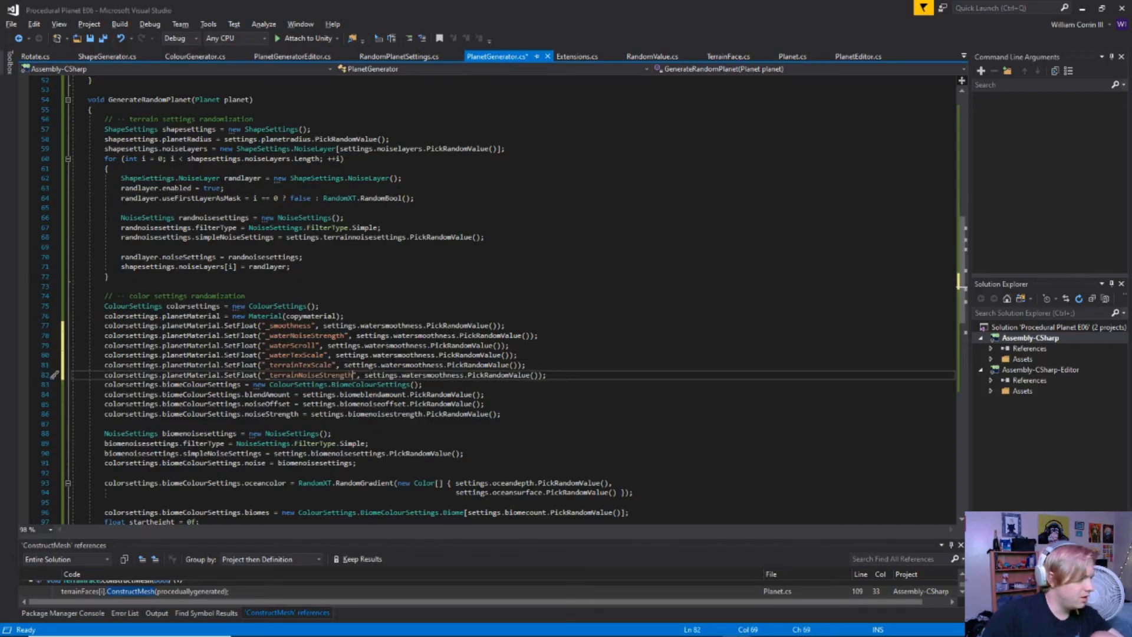
Step: Replace watersmoothness with waternoisestrength, waterscroll and watertexscale in the matching water property lines
double_click(423, 335)
text(waternoi)
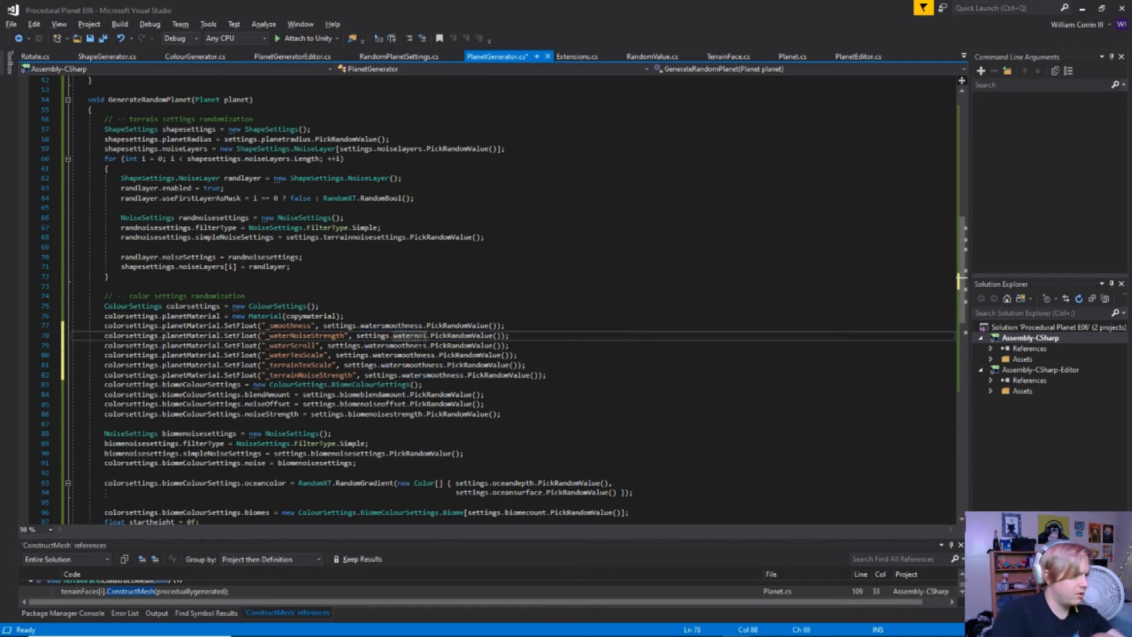
text(sestrength)
double_click(407, 346)
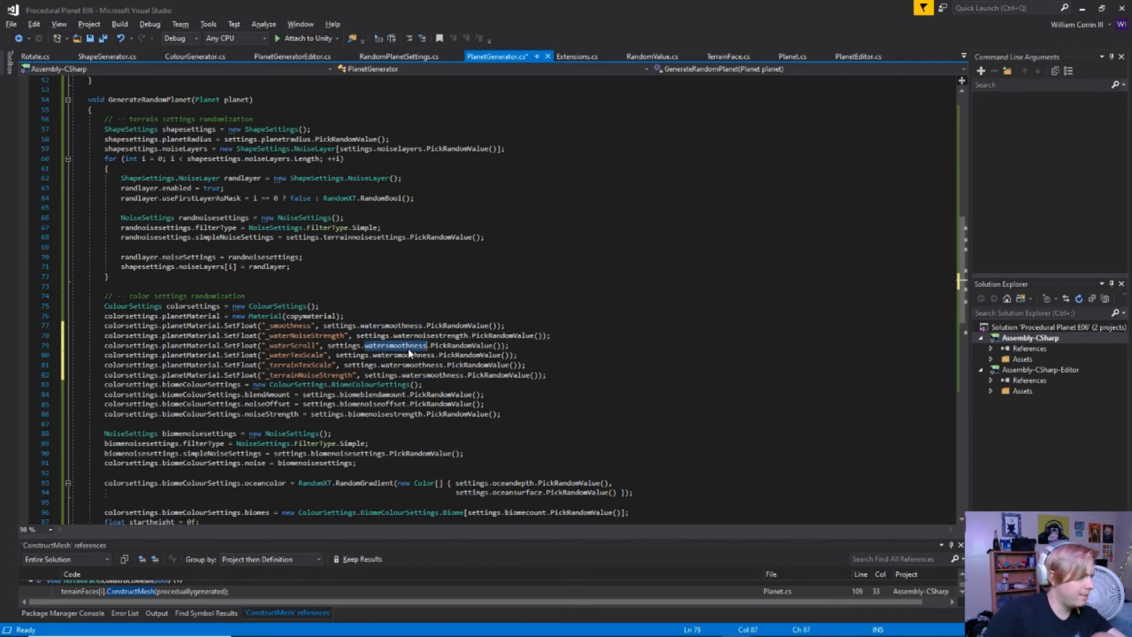
text(waterscroll)
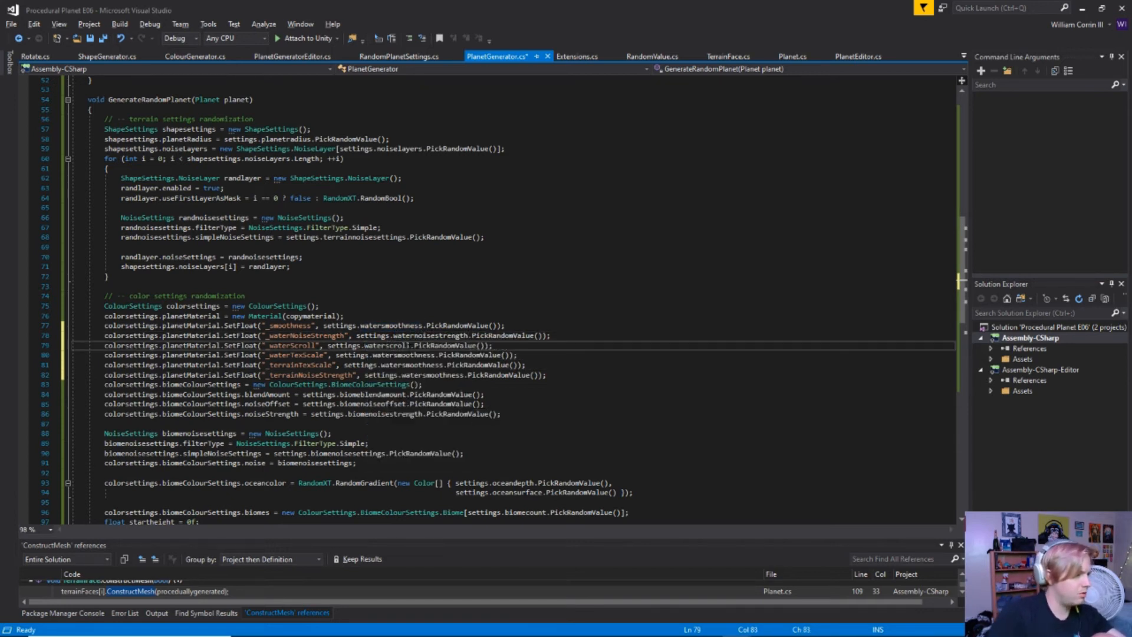
double_click(407, 355)
text(wat)
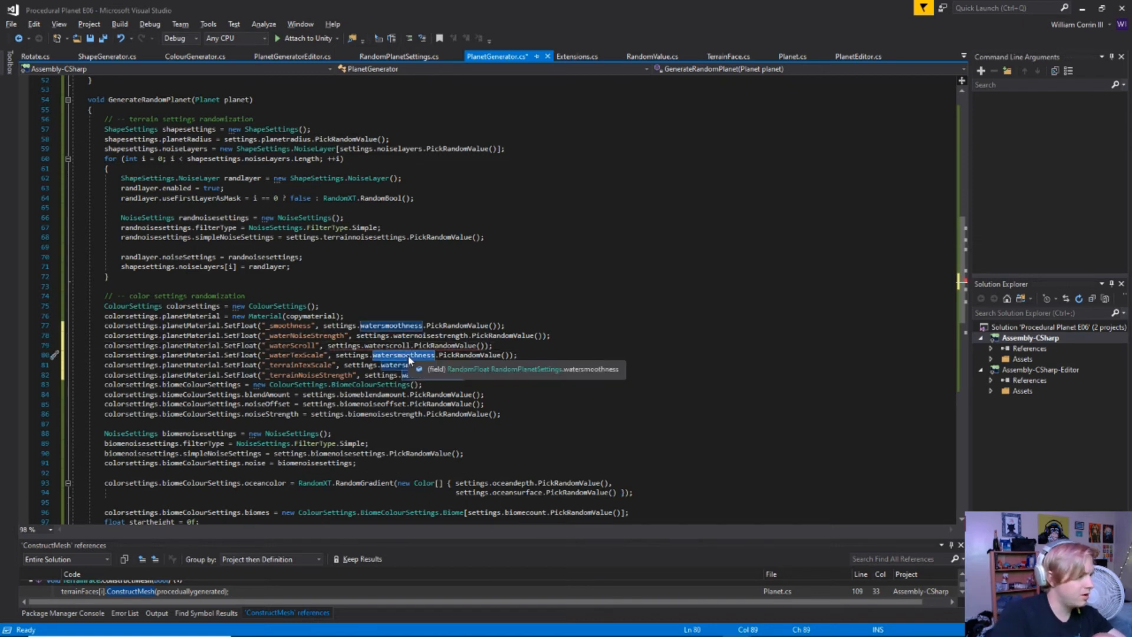
text(ertexscale)
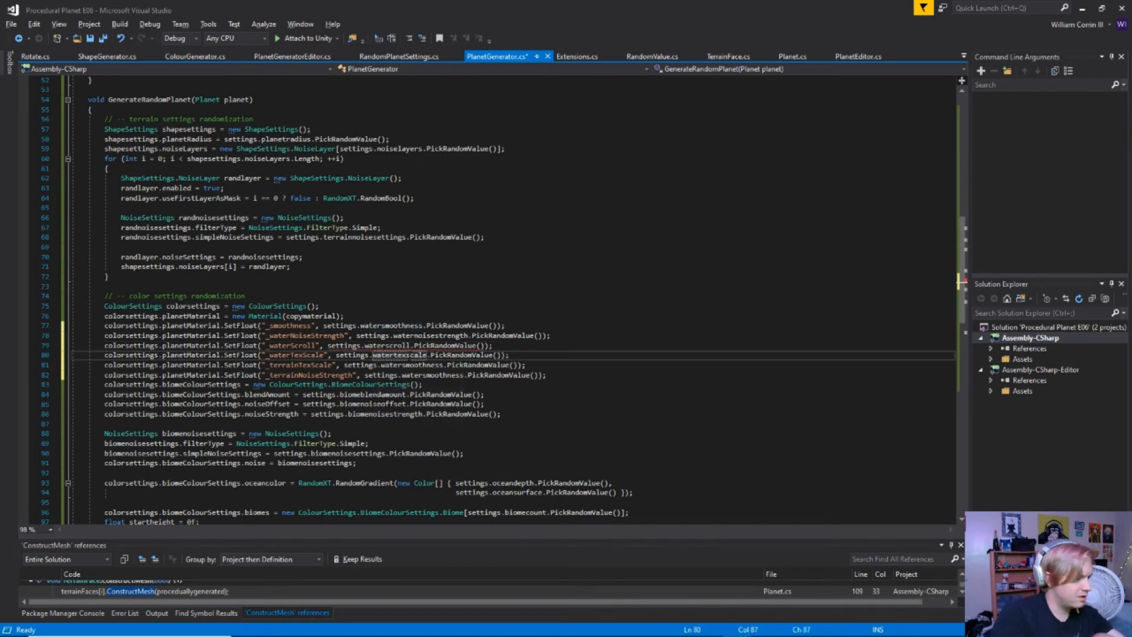
Step: Replace watersmoothness with terraintexscale and terrainnoisestrength in the two terrain property lines
double_click(412, 365)
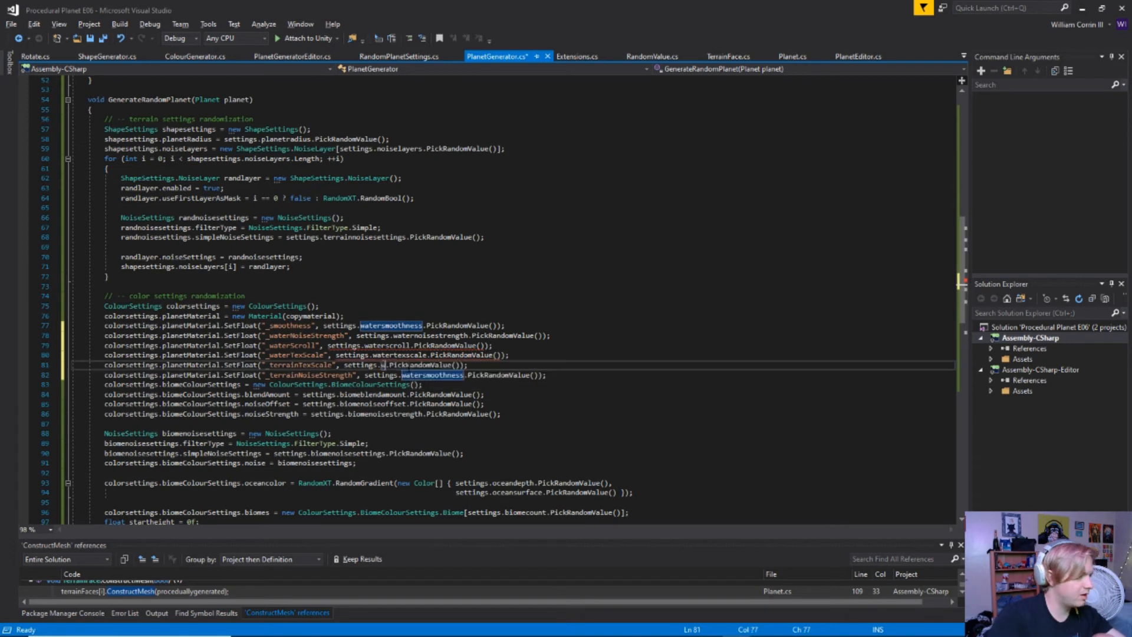
text(wate)
key(BackSpace)
key(BackSpace)
key(BackSpace)
key(BackSpace)
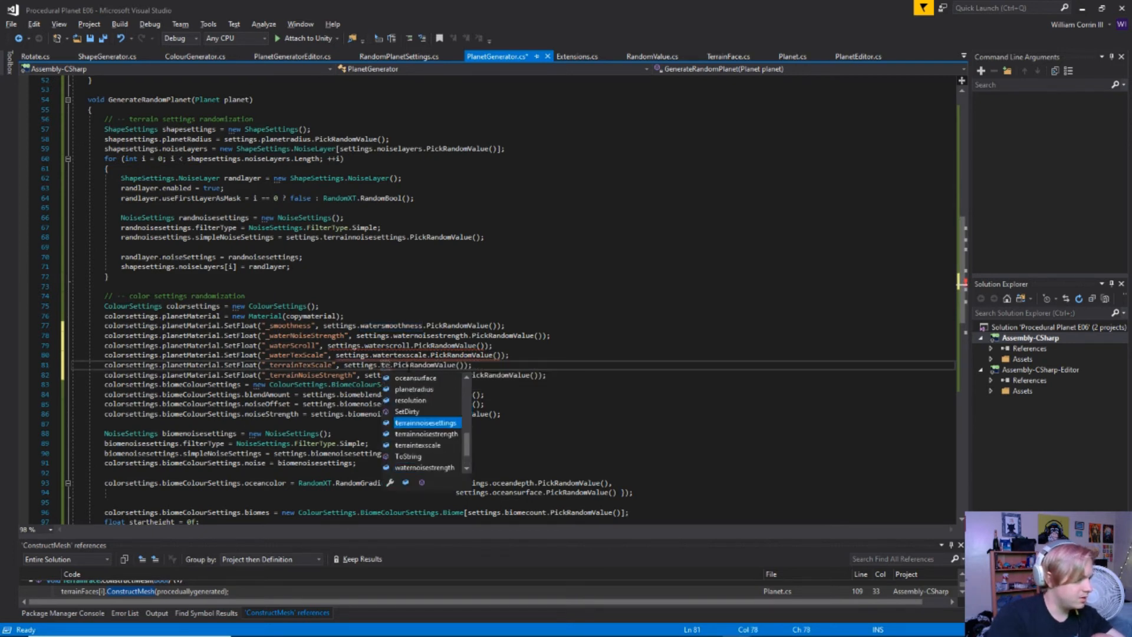
text(terraintexscale)
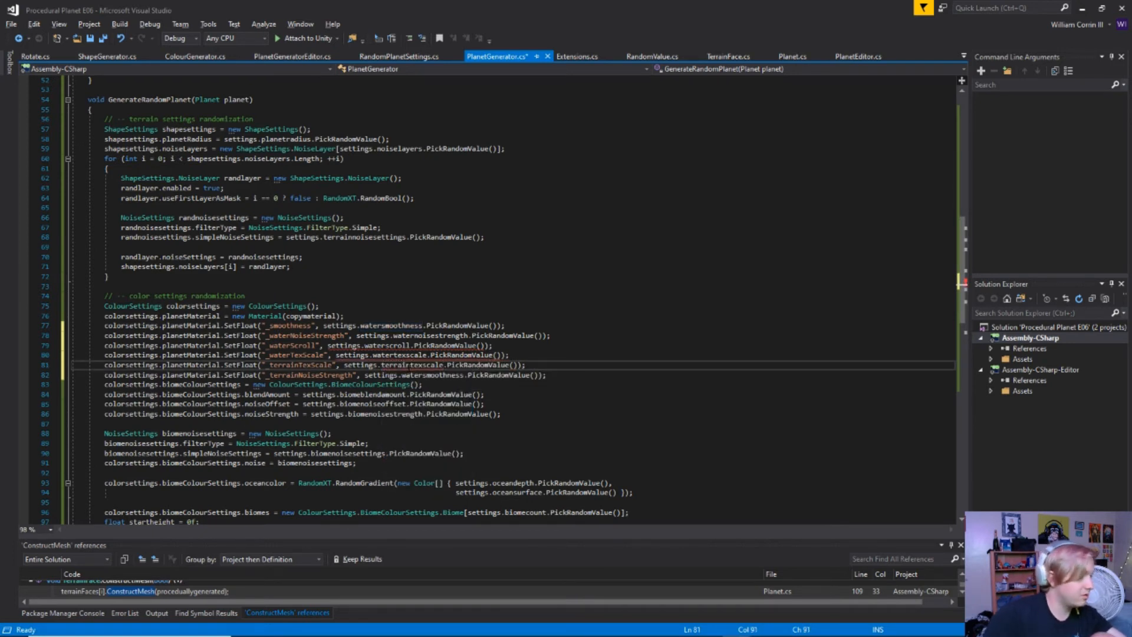
double_click(413, 375)
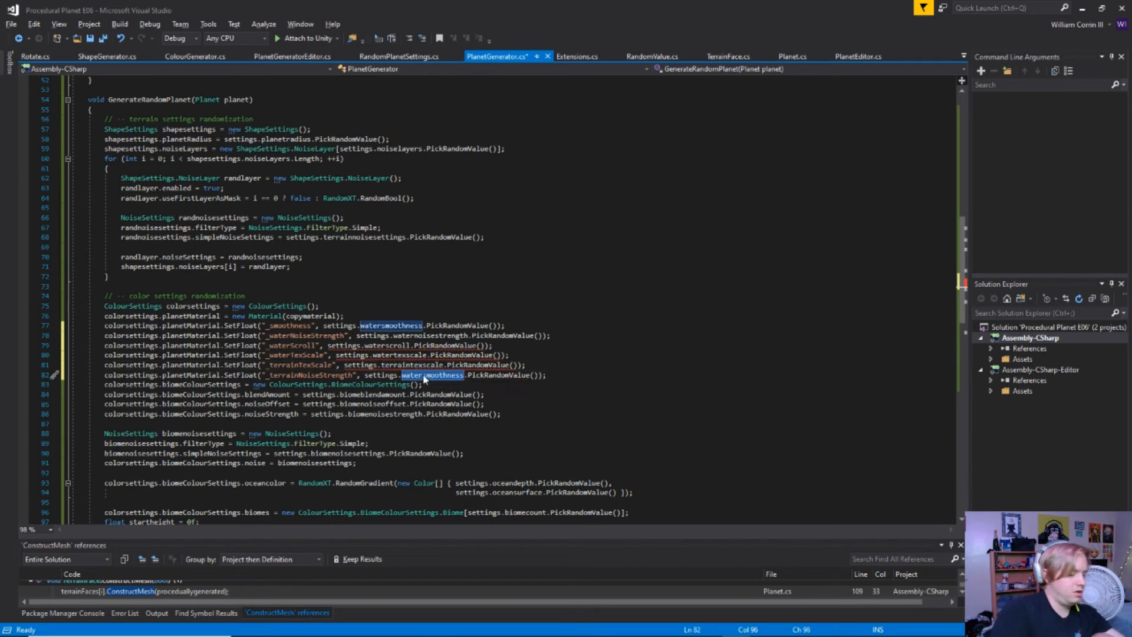
text(terrainnoisestrength)
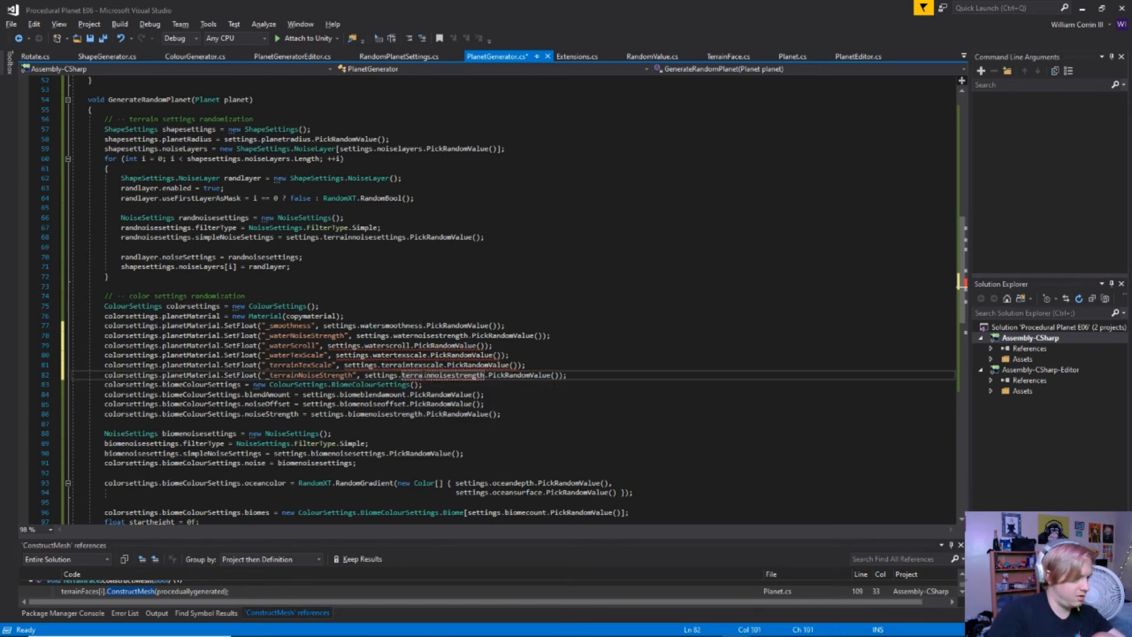
double_click(443, 375)
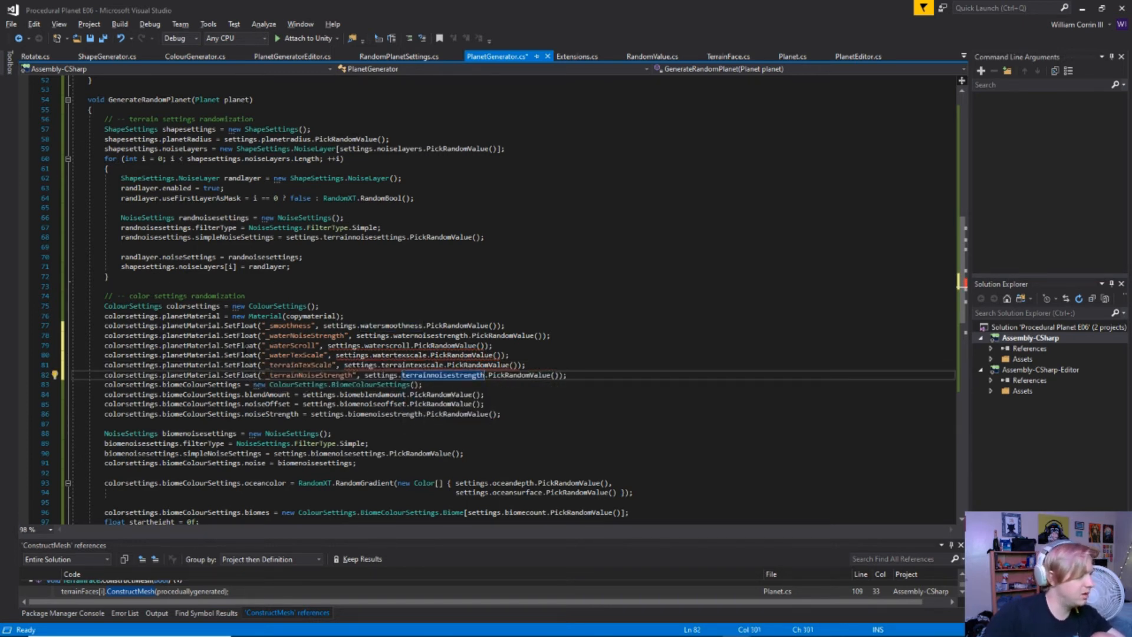
Step: Change SetFloat to SetVector on the _waterScroll, _waterTexScale and _terrainTexScale lines and save the file
double_click(241, 345)
key(Down)
key(Down)
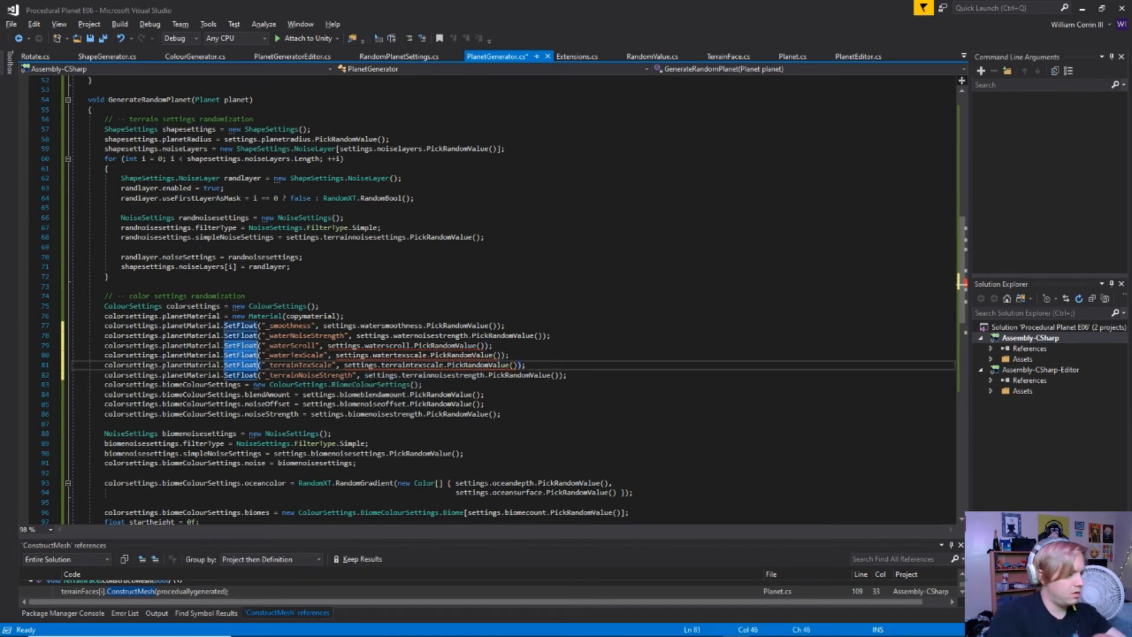
key(BackSpace)
key(BackSpace)
key(BackSpace)
key(BackSpace)
key(BackSpace)
text(Vector)
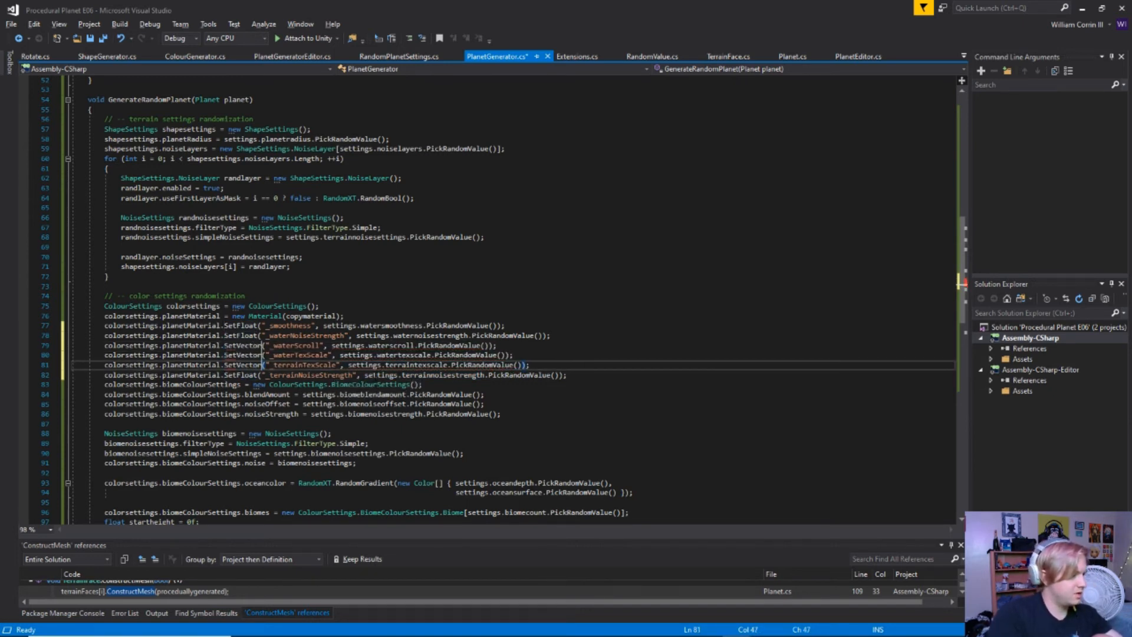
key(ctrl+s)
click(372, 347)
click(543, 348)
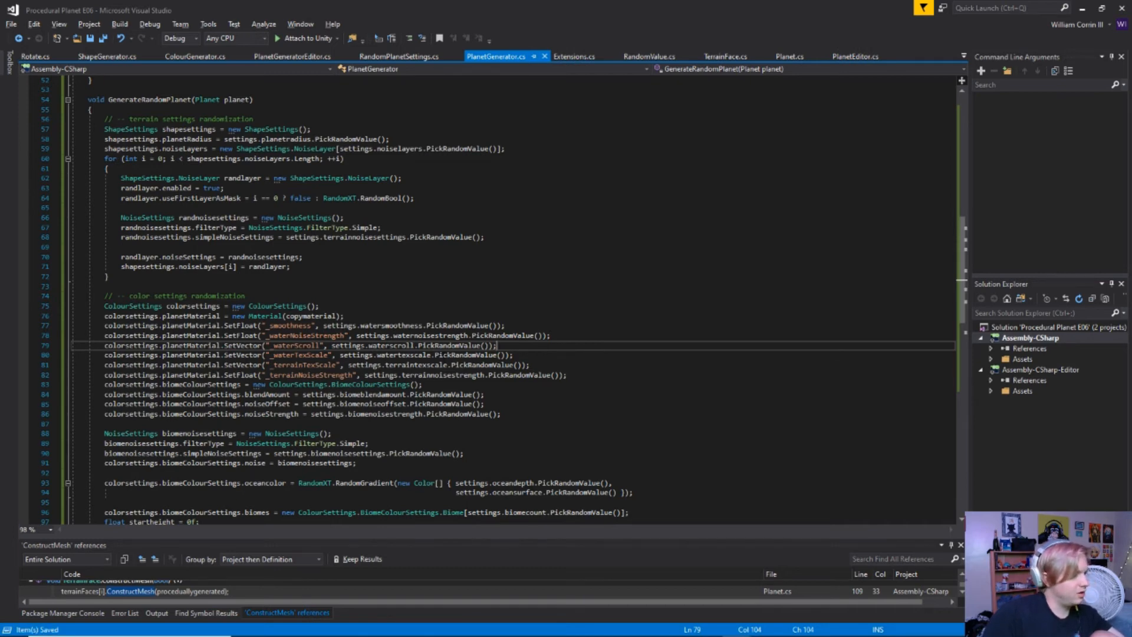
scroll(365, 383, down, 3)
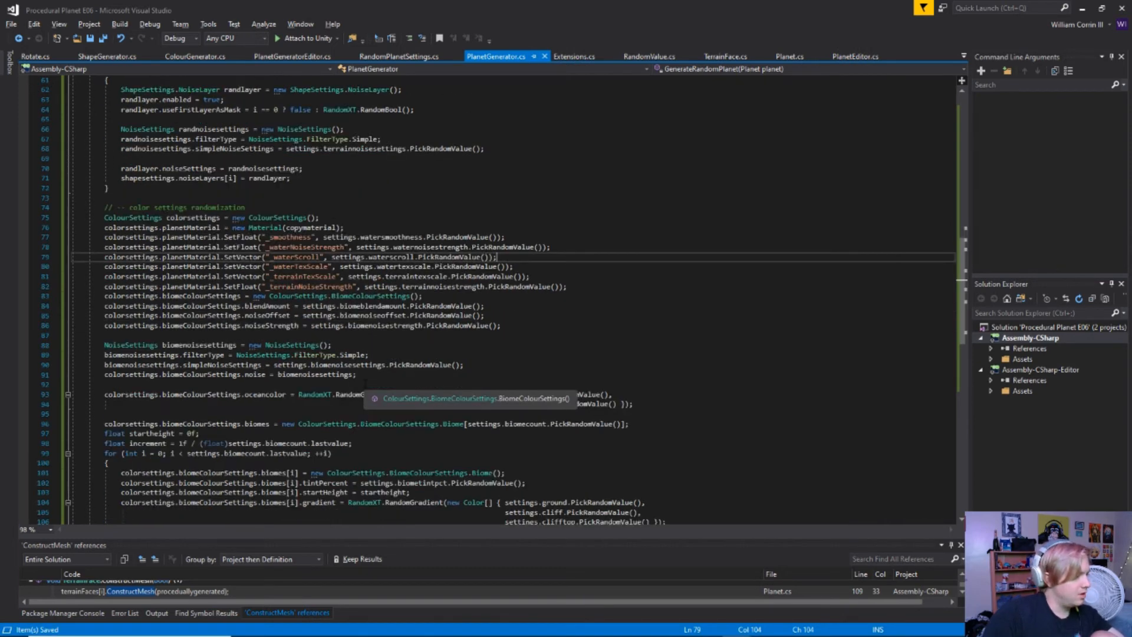
scroll(364, 383, down, 2)
scroll(365, 383, up, 13)
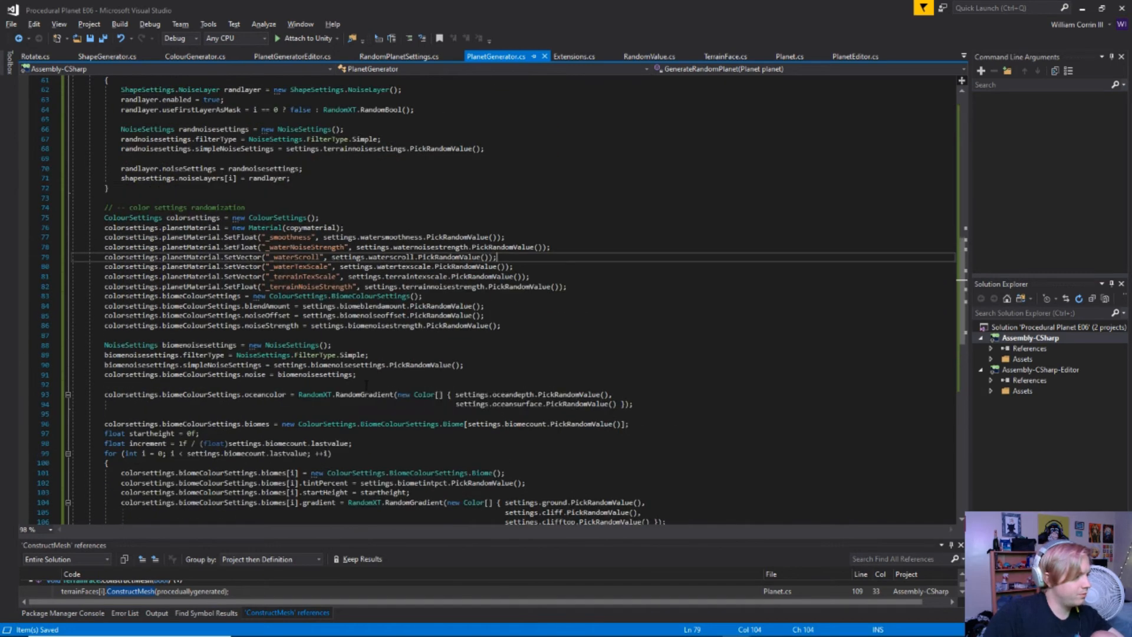
click(365, 384)
Step: Switch back to Unity, save the Planet shader graph, and close its window
key(super+Tab)
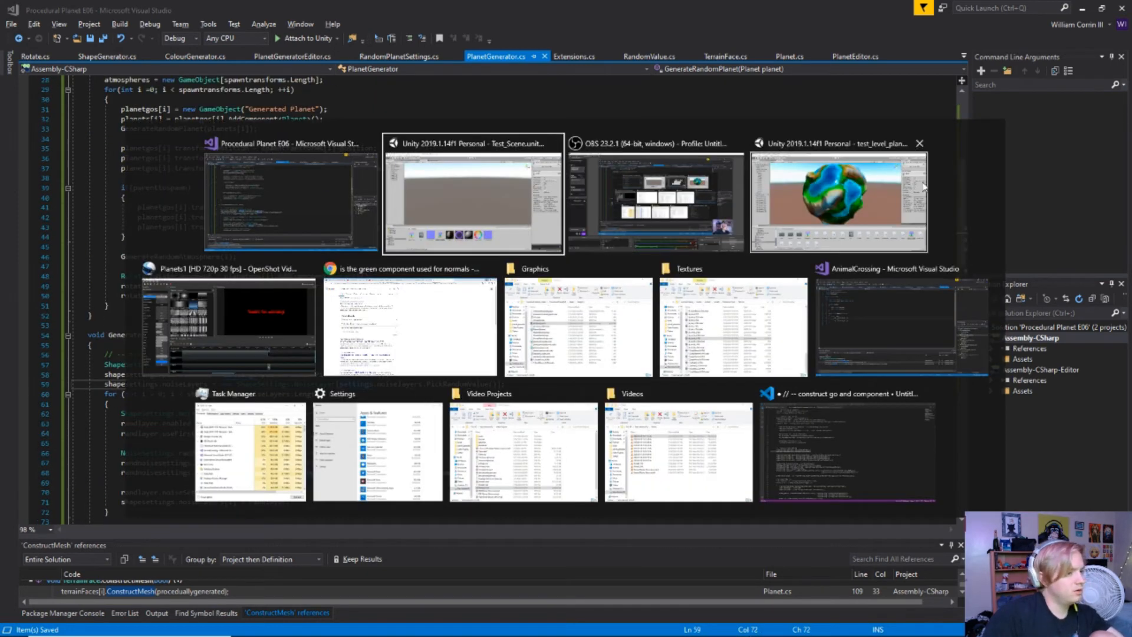
click(478, 251)
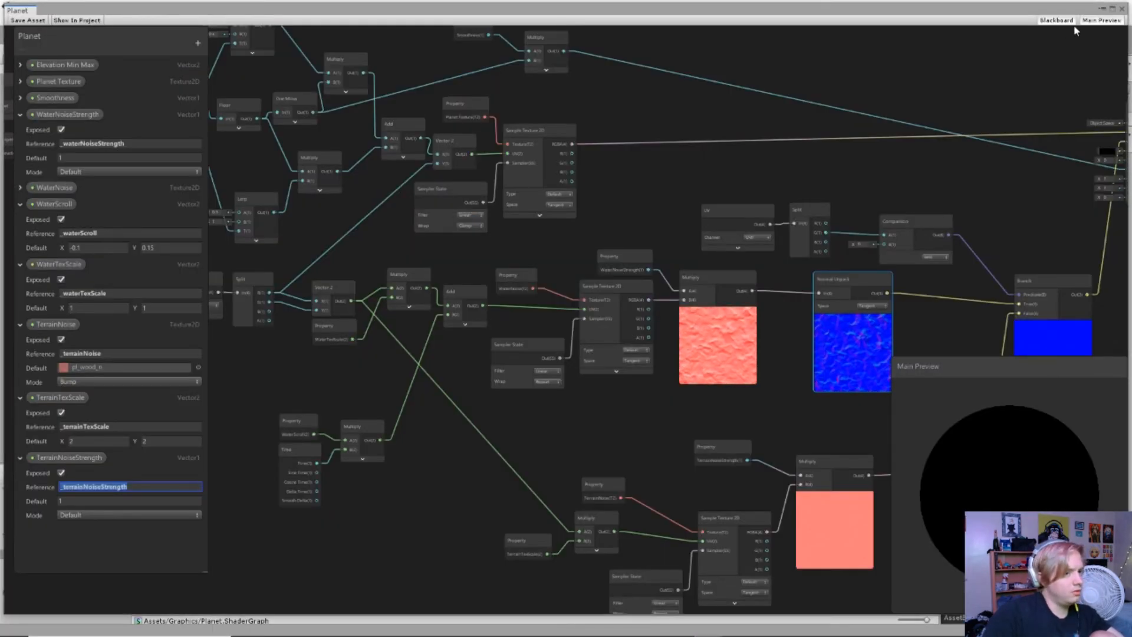
click(30, 21)
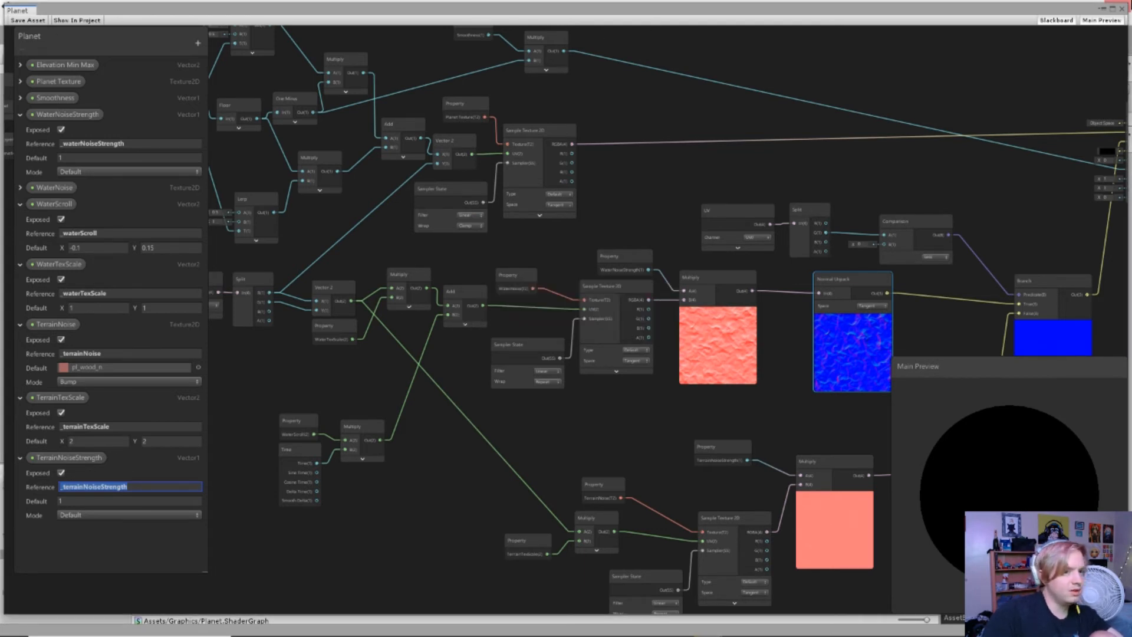
click(1121, 9)
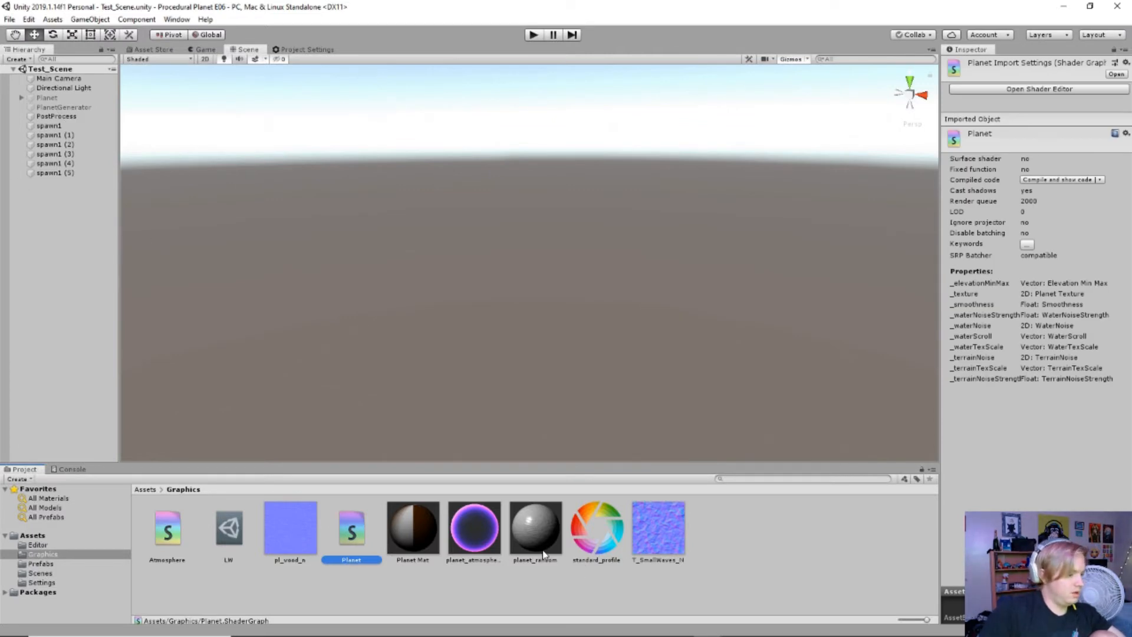
Step: Switch to the Unity Test_Scene and review the water smoothness and water noise strength ranges in the PlanetGenerator's random planet settings
key(alt+Tab)
key(alt+Tab)
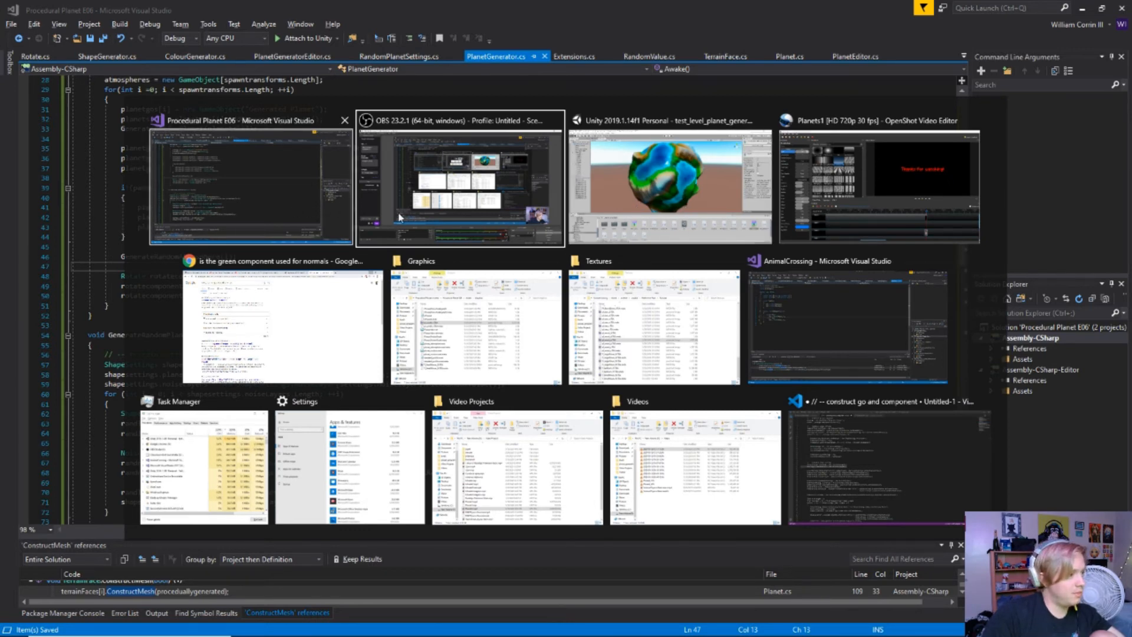
click(864, 194)
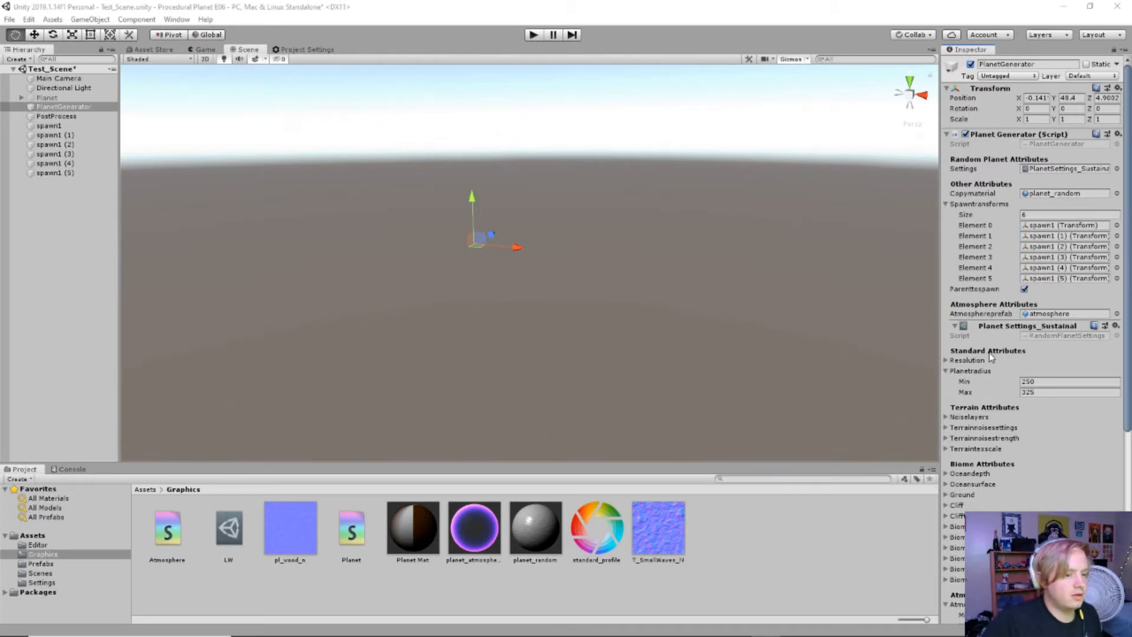
scroll(990, 357, down, 5)
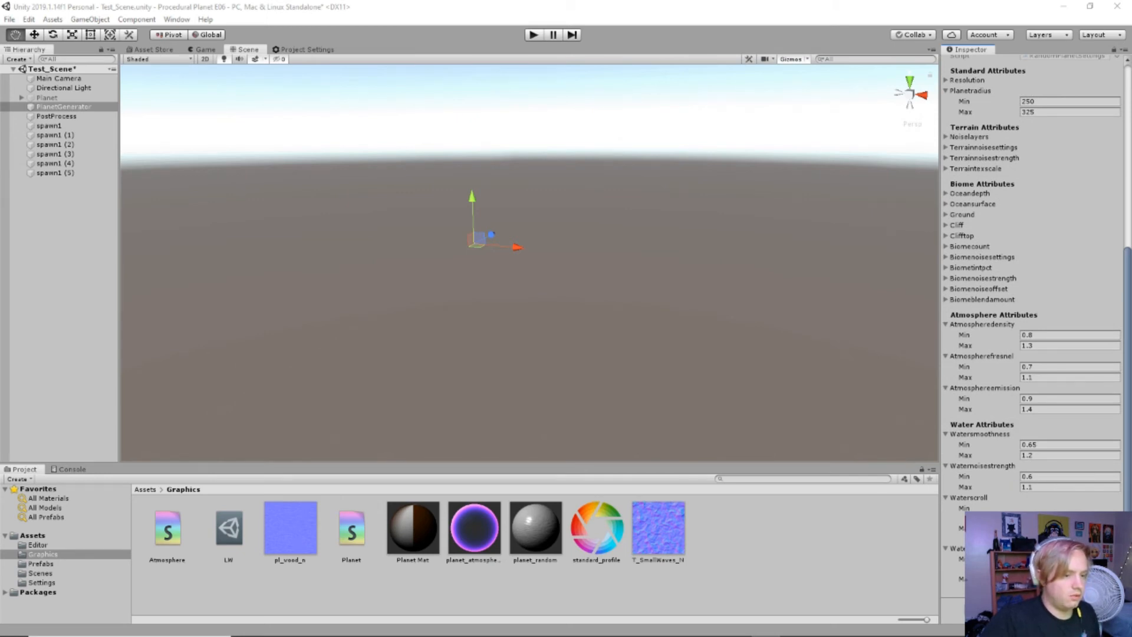
scroll(1031, 266, up, 5)
scroll(1031, 265, down, 8)
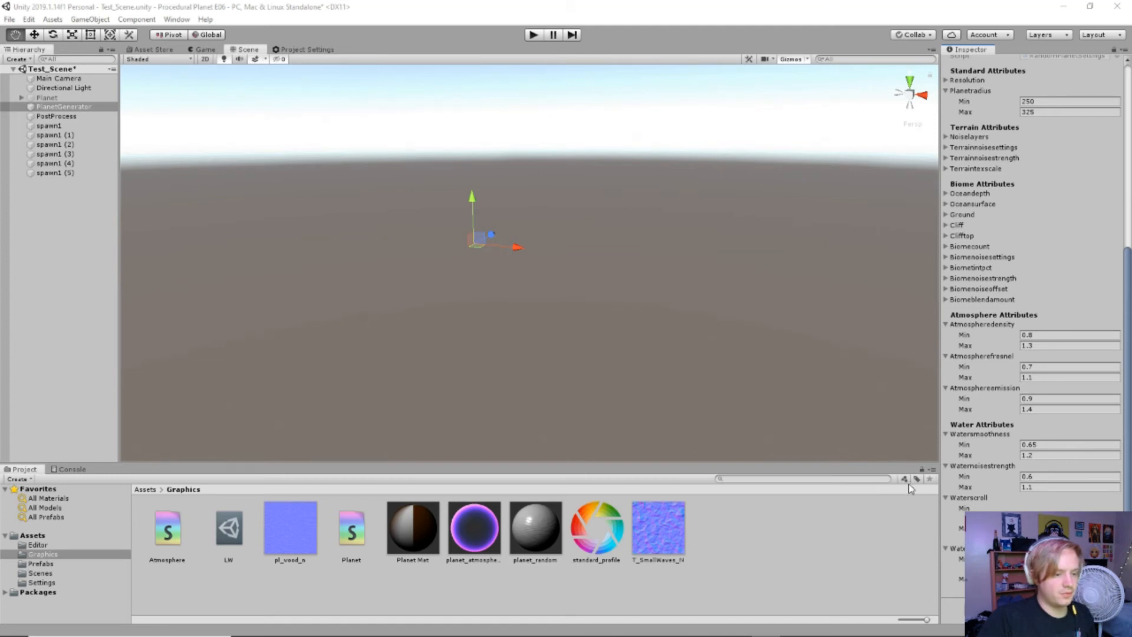
click(1038, 447)
click(1043, 456)
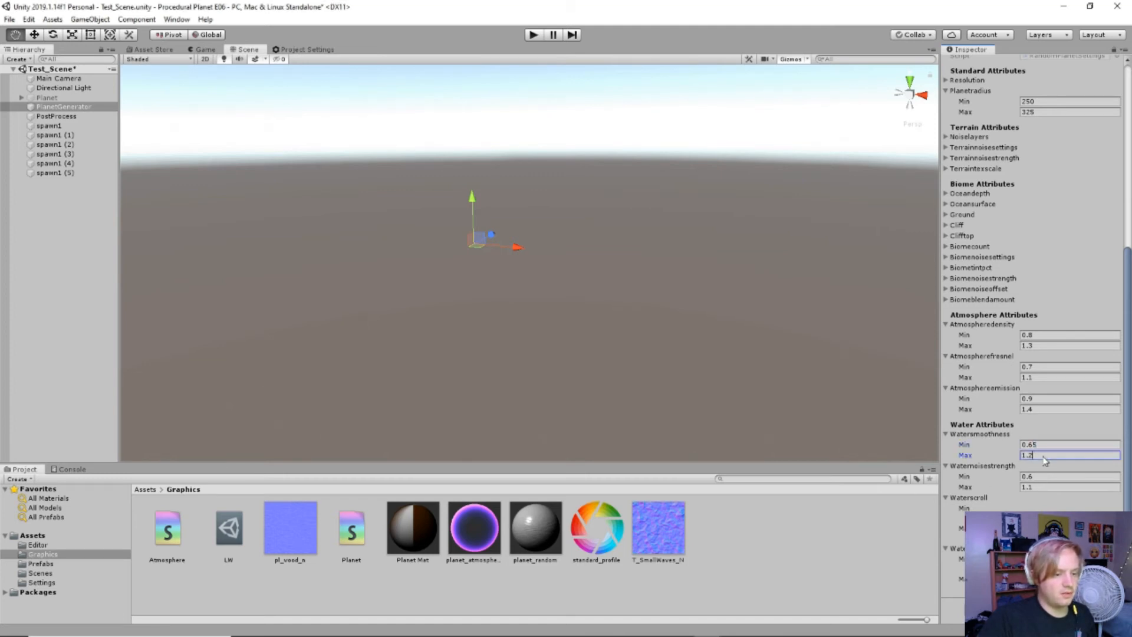
click(1043, 476)
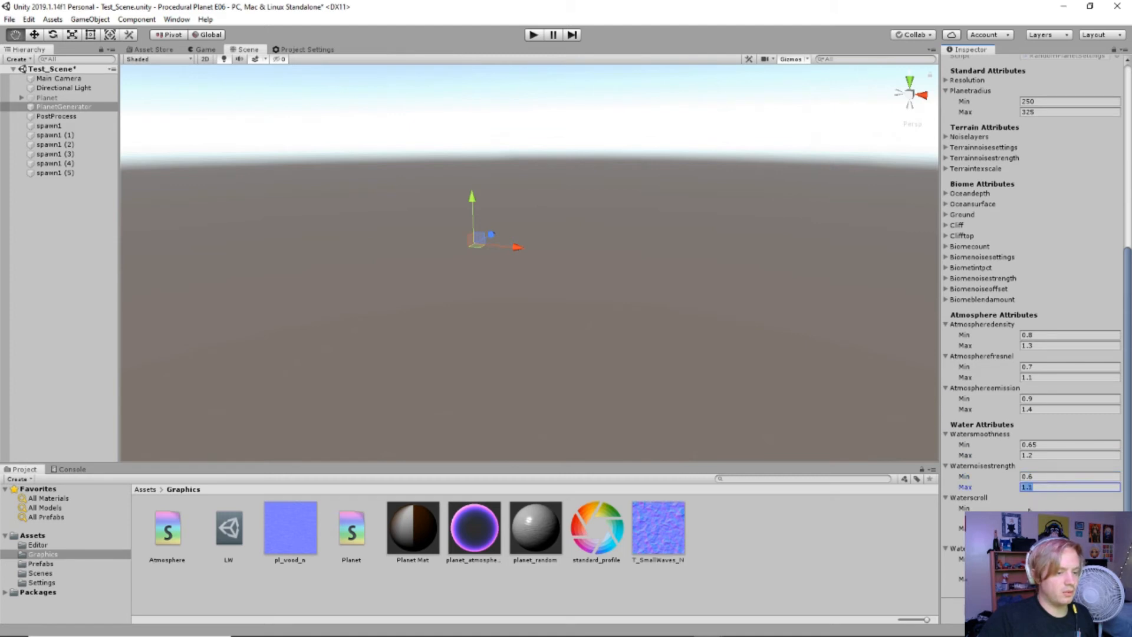
click(1043, 487)
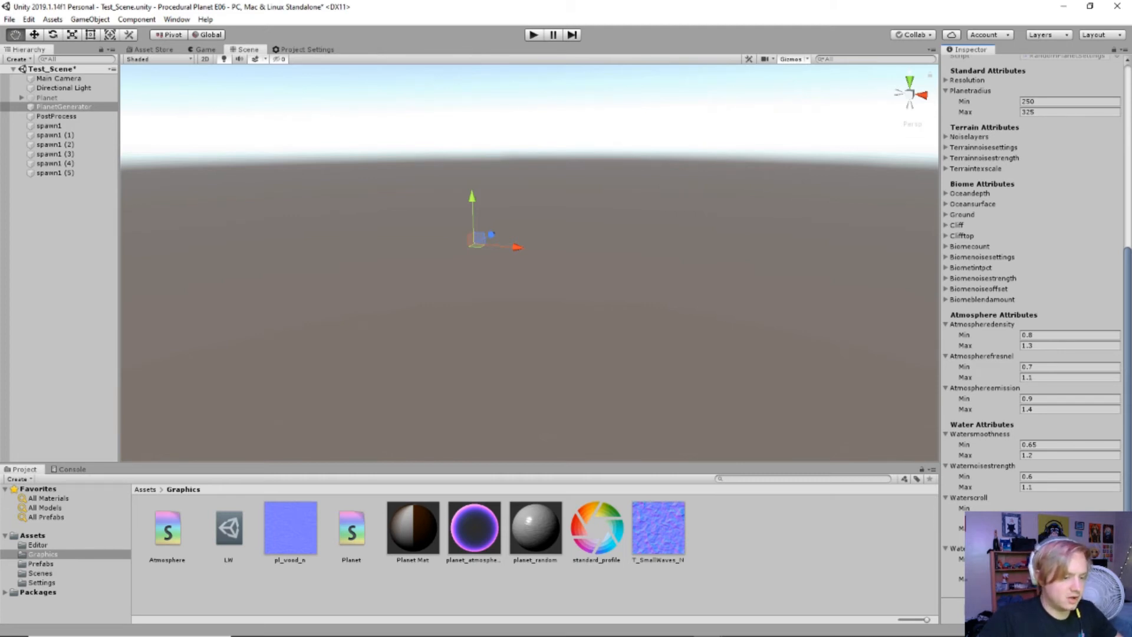
key(w)
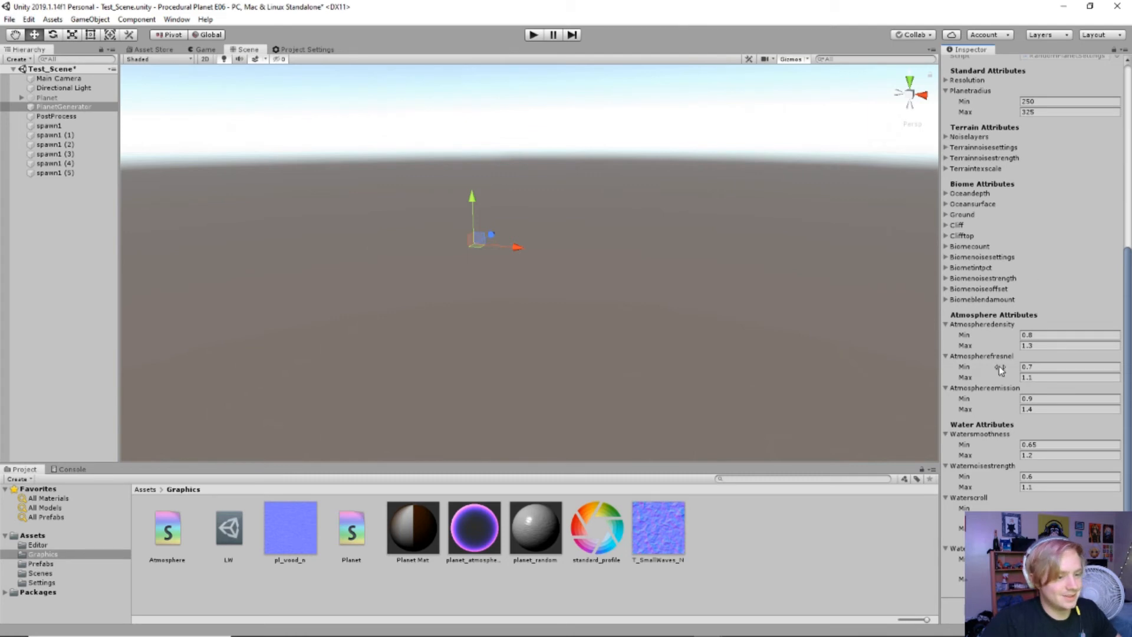
Step: Expand the terrain noise strength and terrain texture scale ranges in the planet settings, leaving the terrain noise settings collapsed
scroll(996, 366, up, 3)
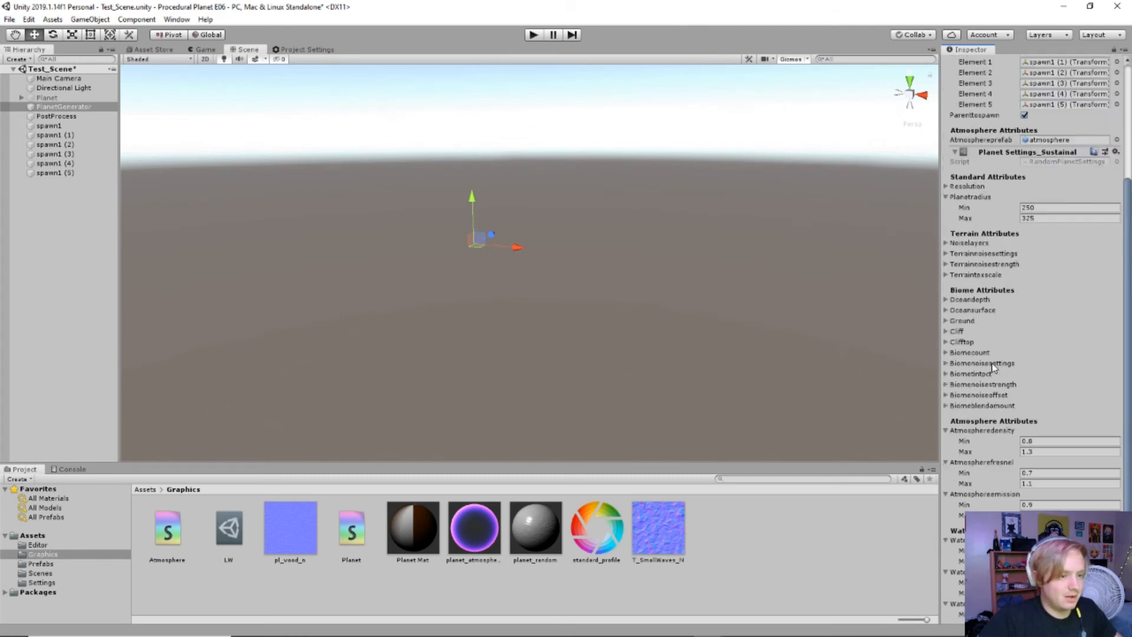
click(946, 275)
click(945, 264)
click(945, 254)
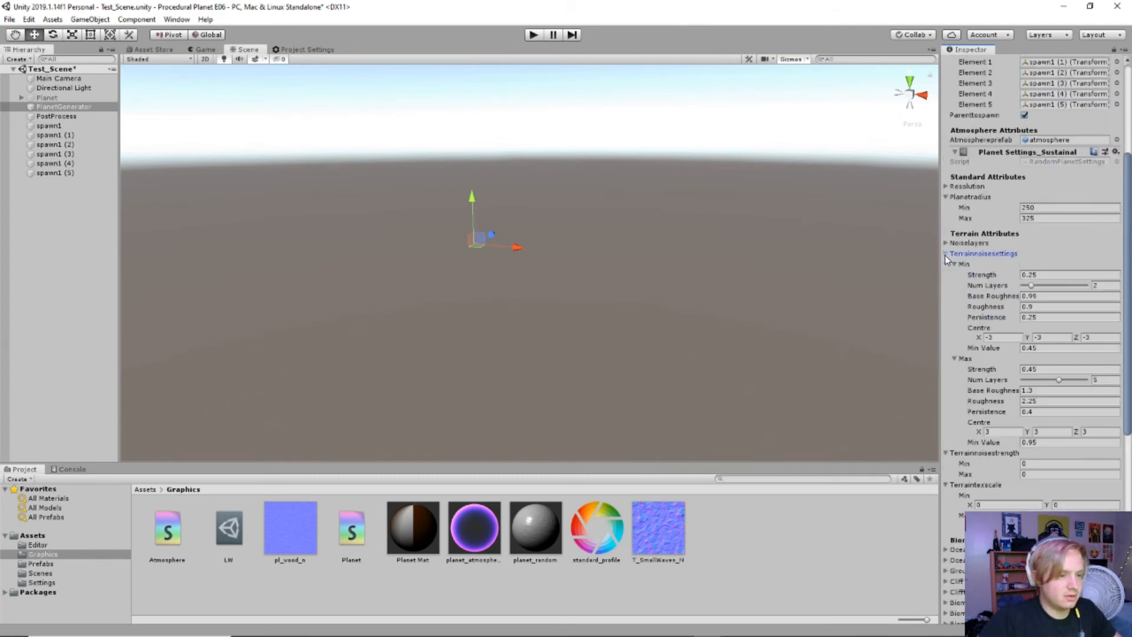
click(946, 253)
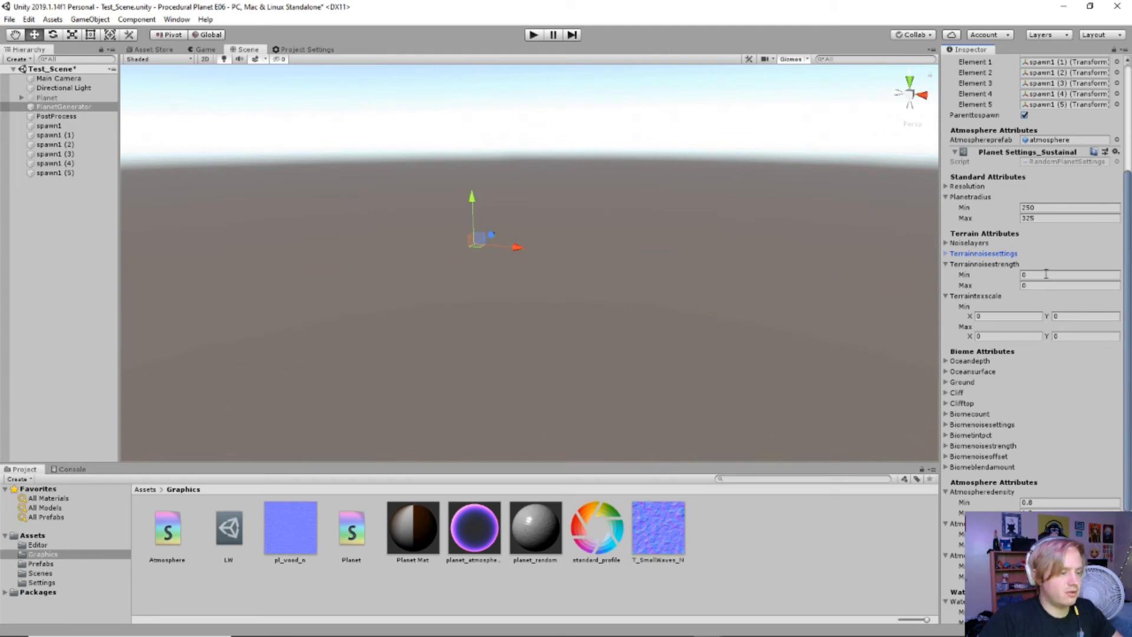
Step: Check the terrain texture scale and noise strength on the Planet Mat material, and return to the PlanetGenerator settings
click(53, 98)
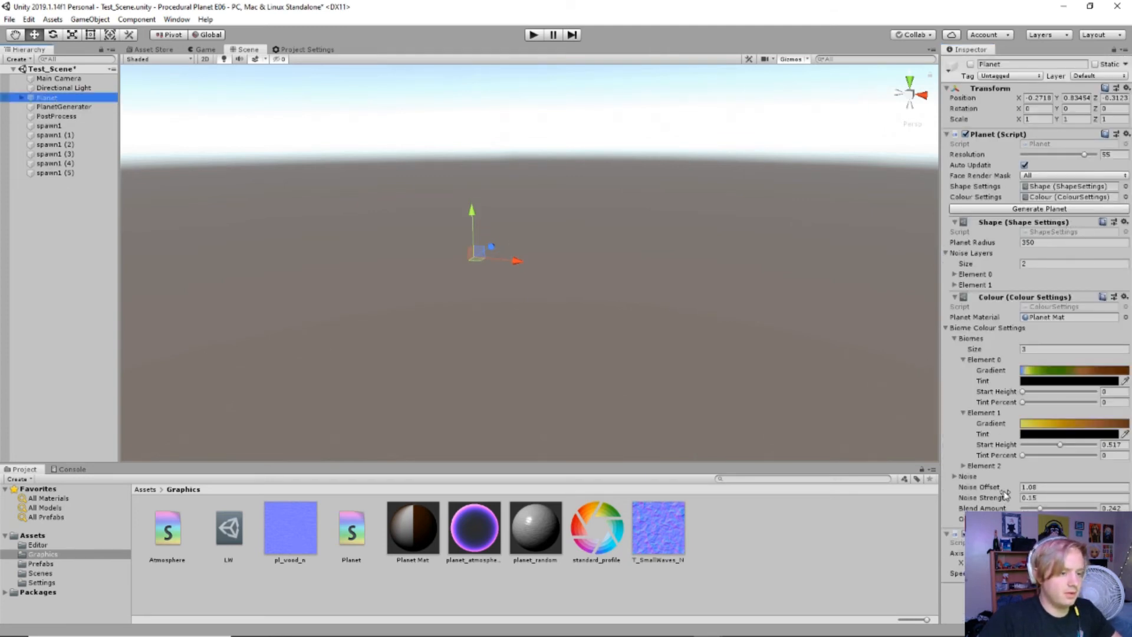
click(412, 539)
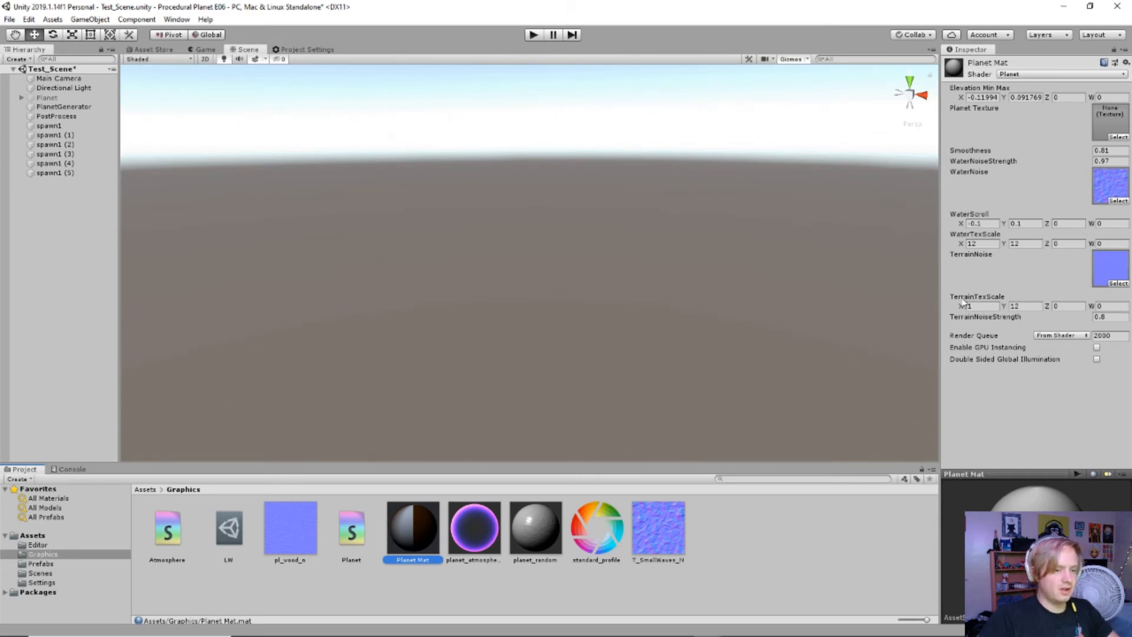
click(66, 98)
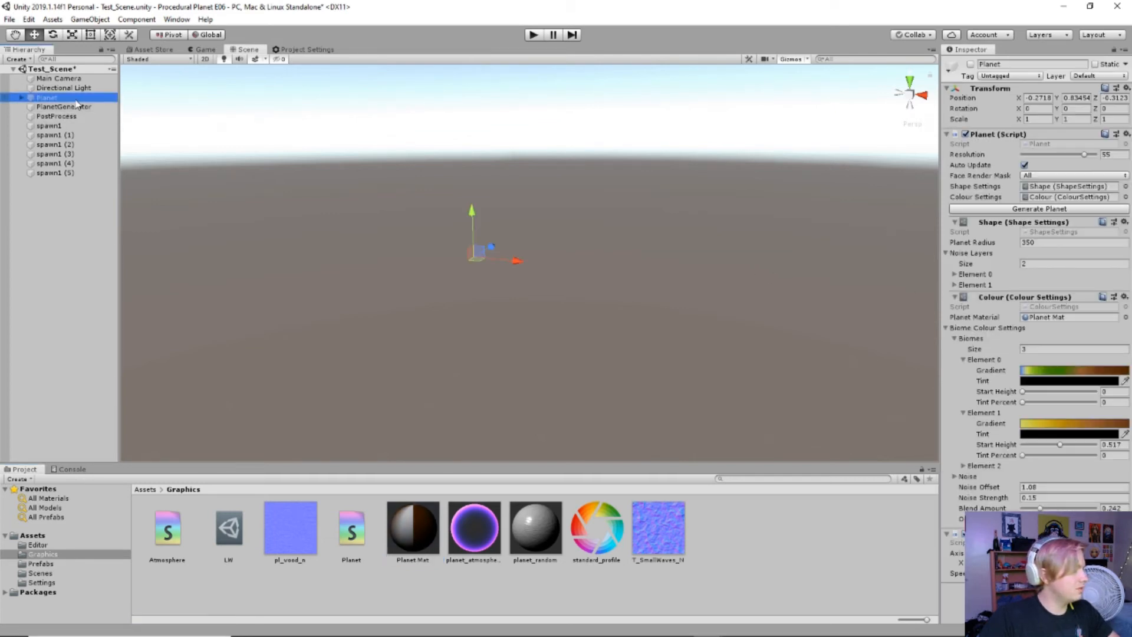
click(68, 108)
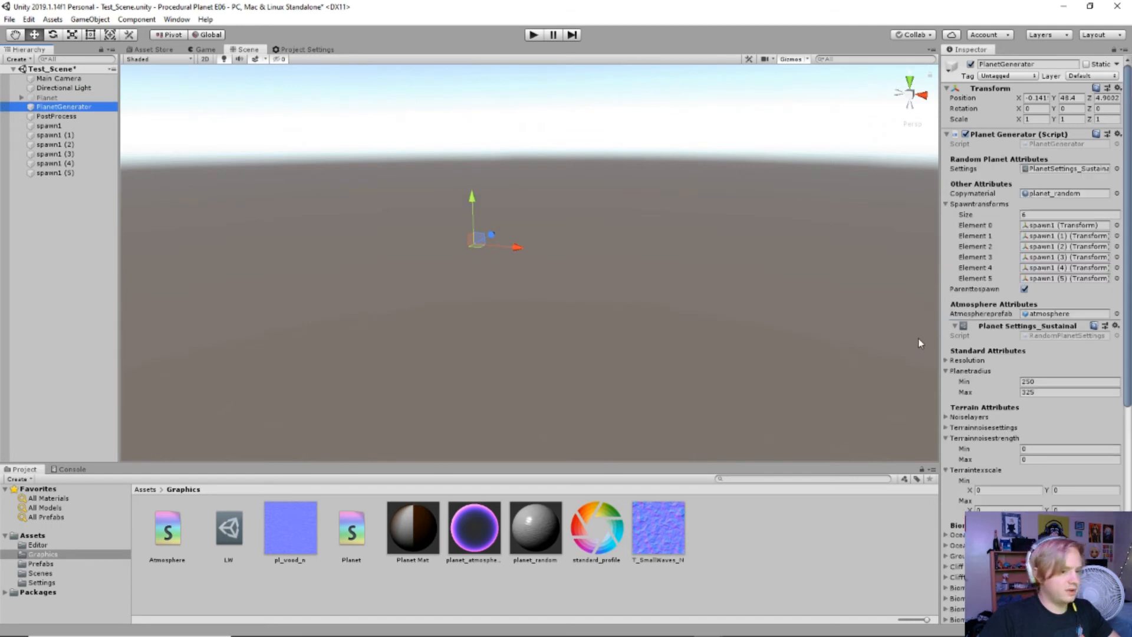
Step: Set the terrain noise strength range to a minimum of 0.6 and a maximum of 1.2
scroll(1033, 435, down, 3)
click(989, 384)
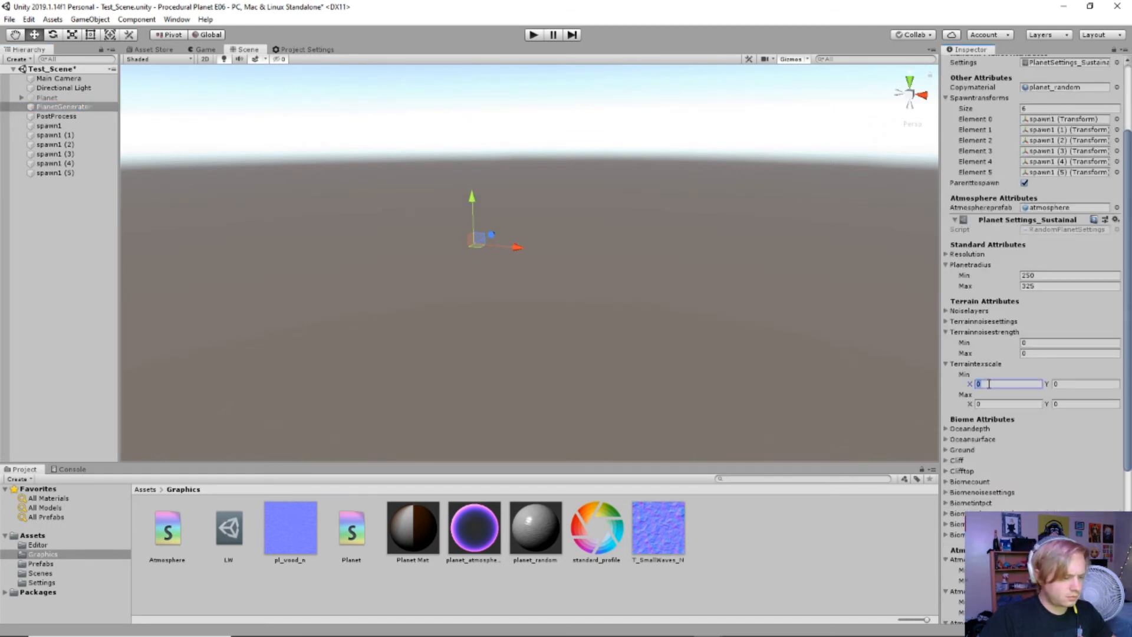
click(1032, 345)
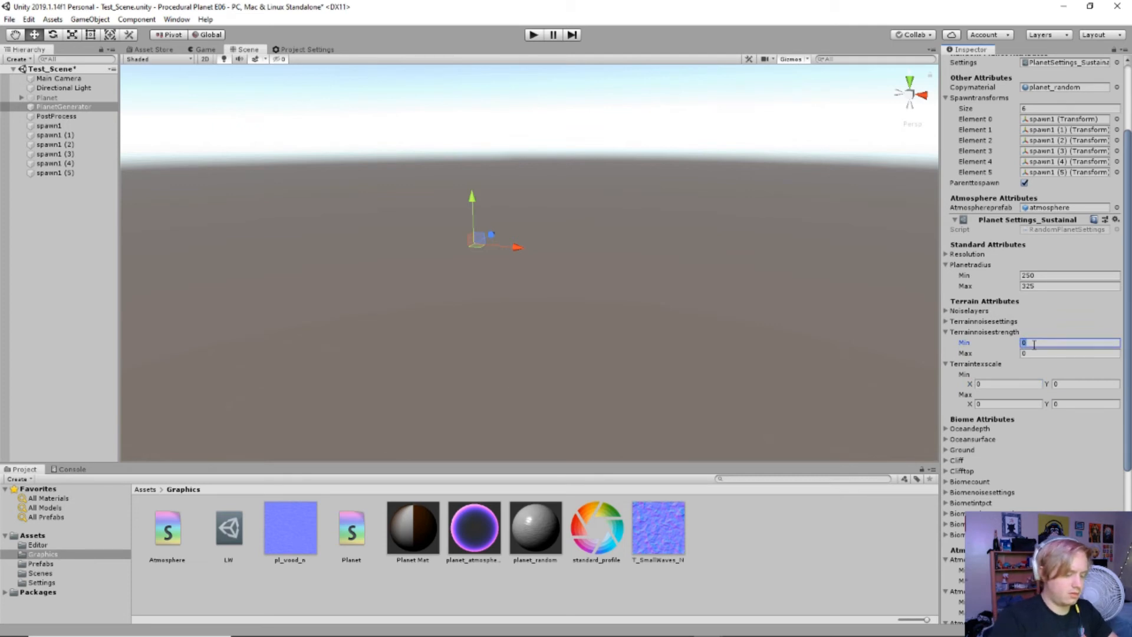
text(0.6)
key(Tab)
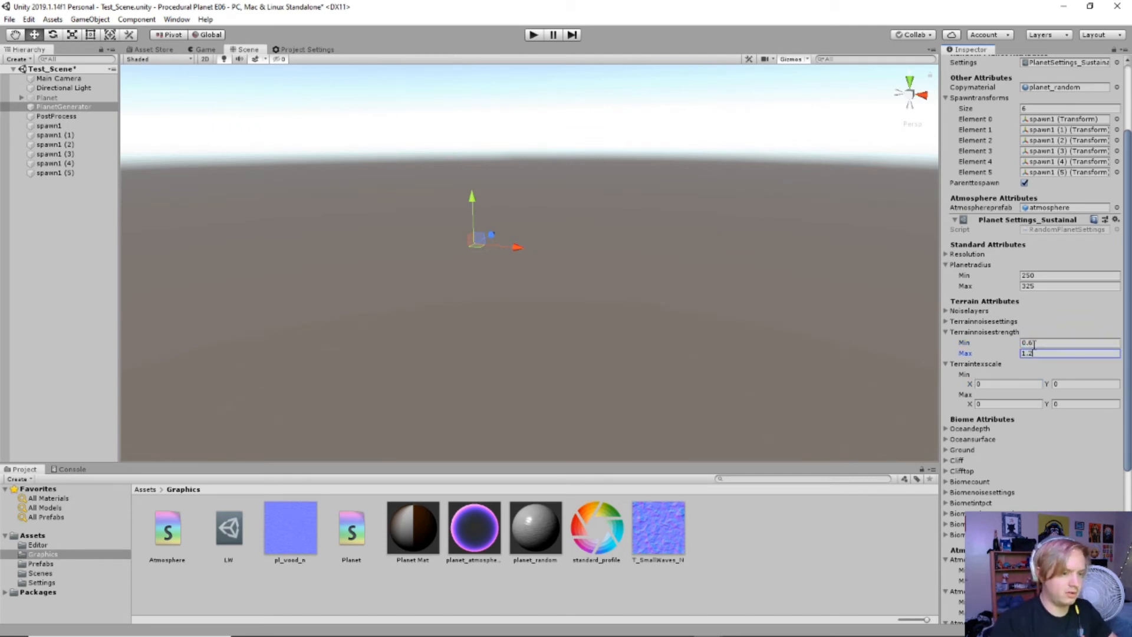
text(1.2)
key(Tab)
key(Tab)
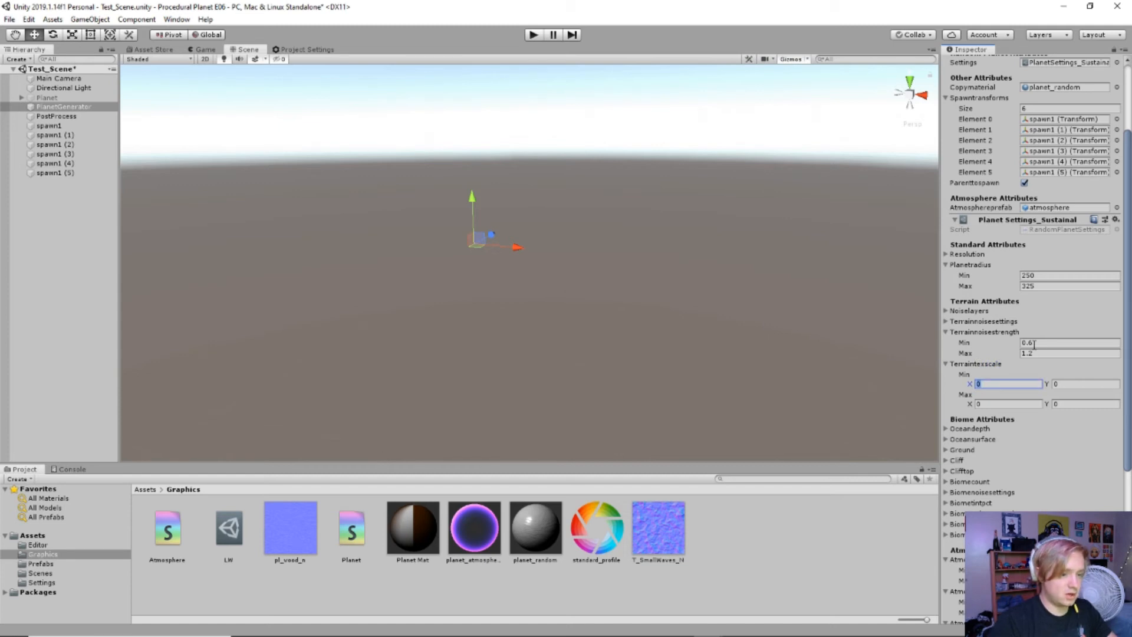
Step: Change the terrain noise strength range to a minimum of 0.4 and a maximum of 1
click(1034, 344)
click(1039, 353)
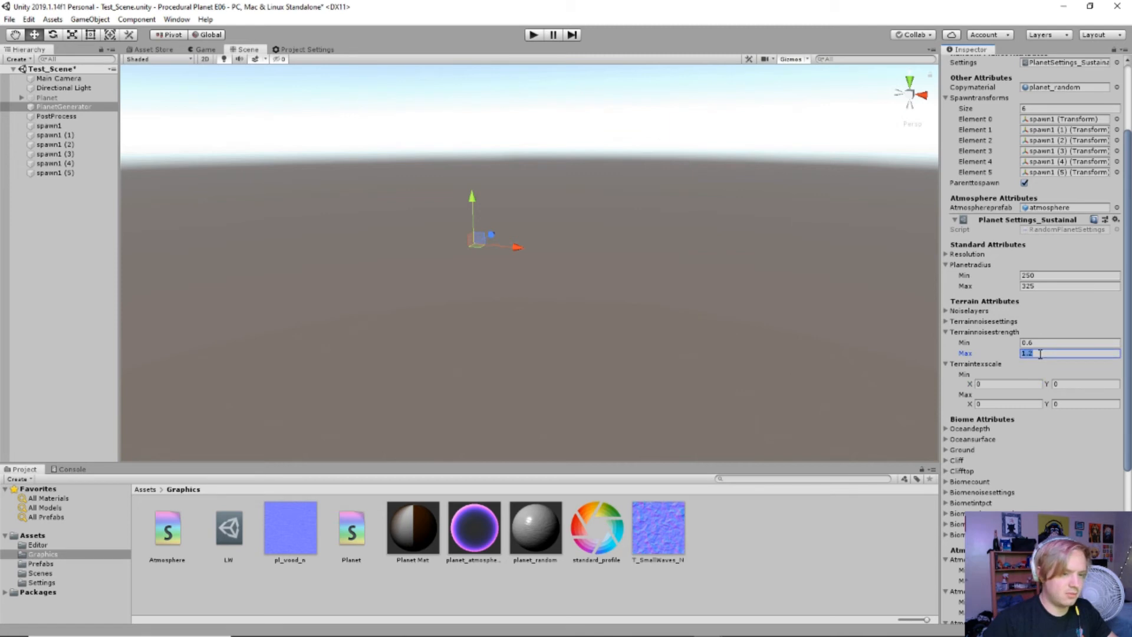
text(1)
click(1042, 344)
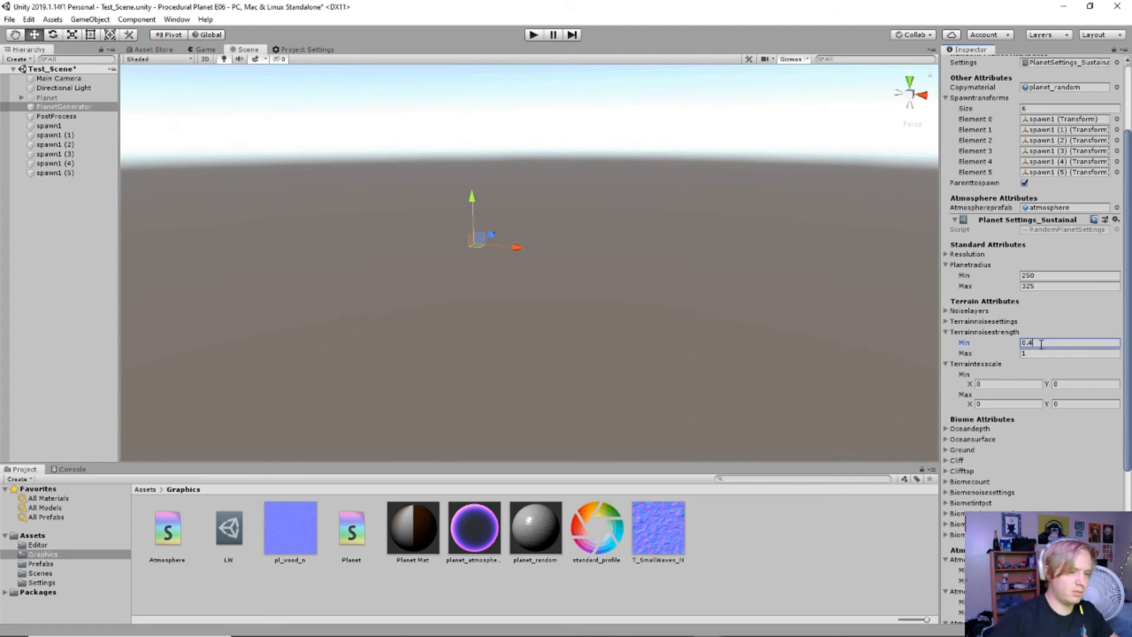
Step: Set the terrain texture scale minimum to 2 by 2 and maximum to 10 by 10, and save the scene
click(1018, 381)
text(2)
key(Tab)
text(2)
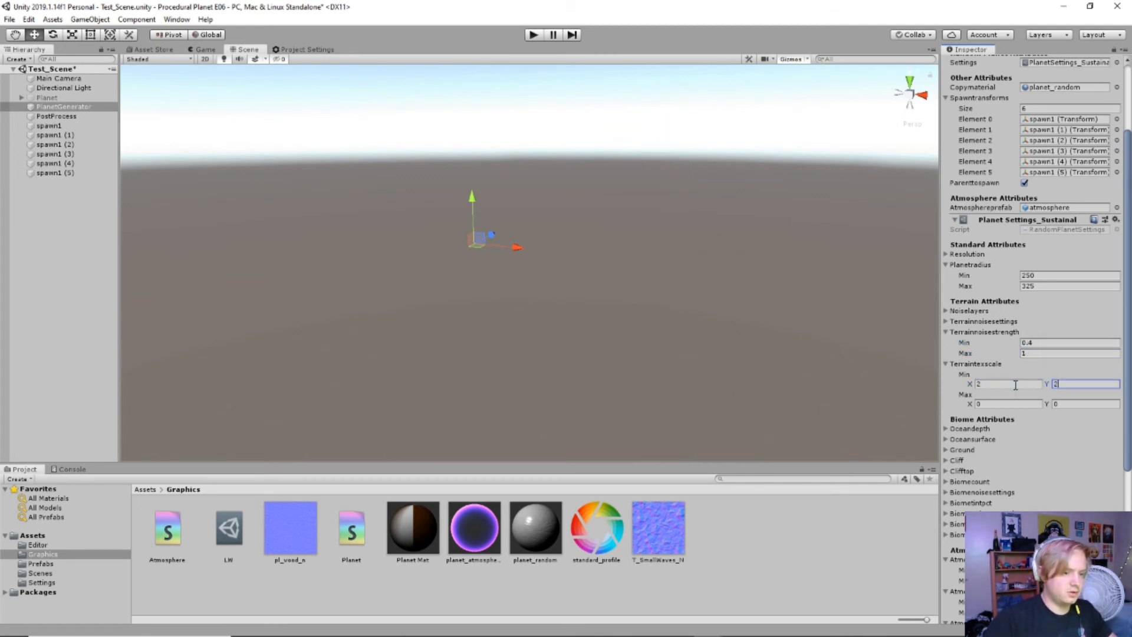
click(1015, 399)
text(10)
key(Tab)
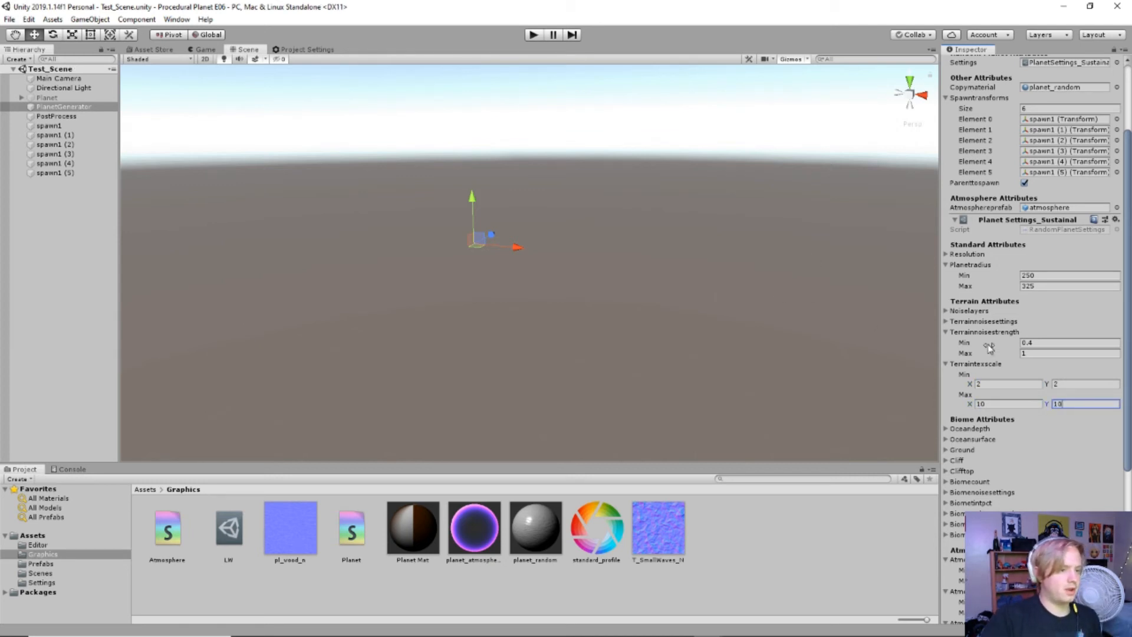
Step: Run the scene and examine the terrain and water surfaces of the generated planets from several angles in the Scene view
scroll(1022, 353, up, 3)
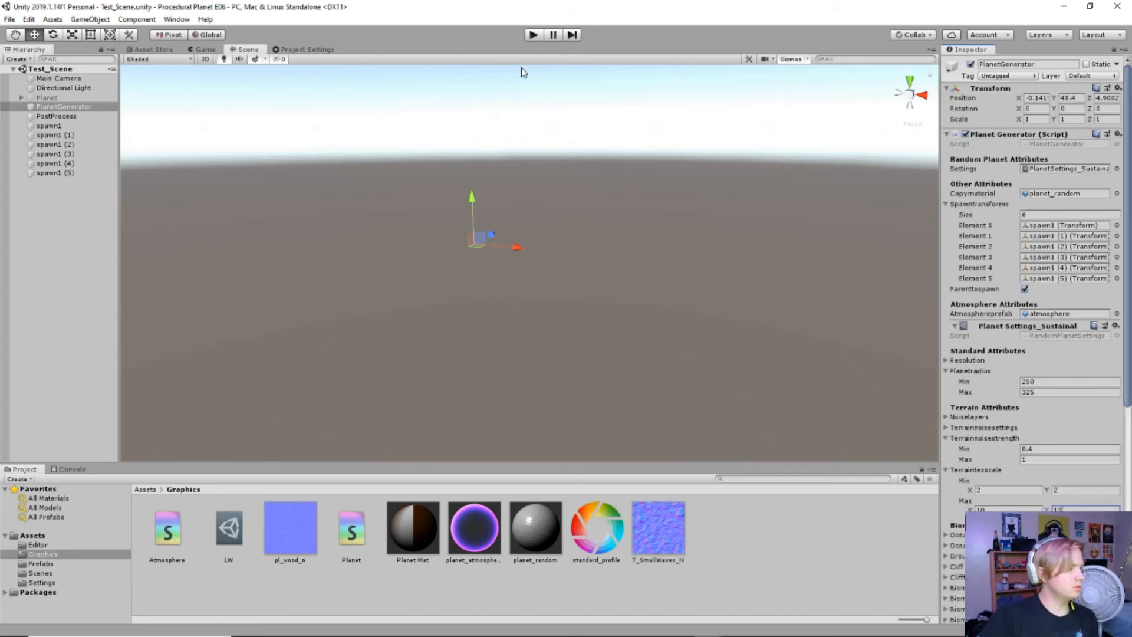
click(534, 37)
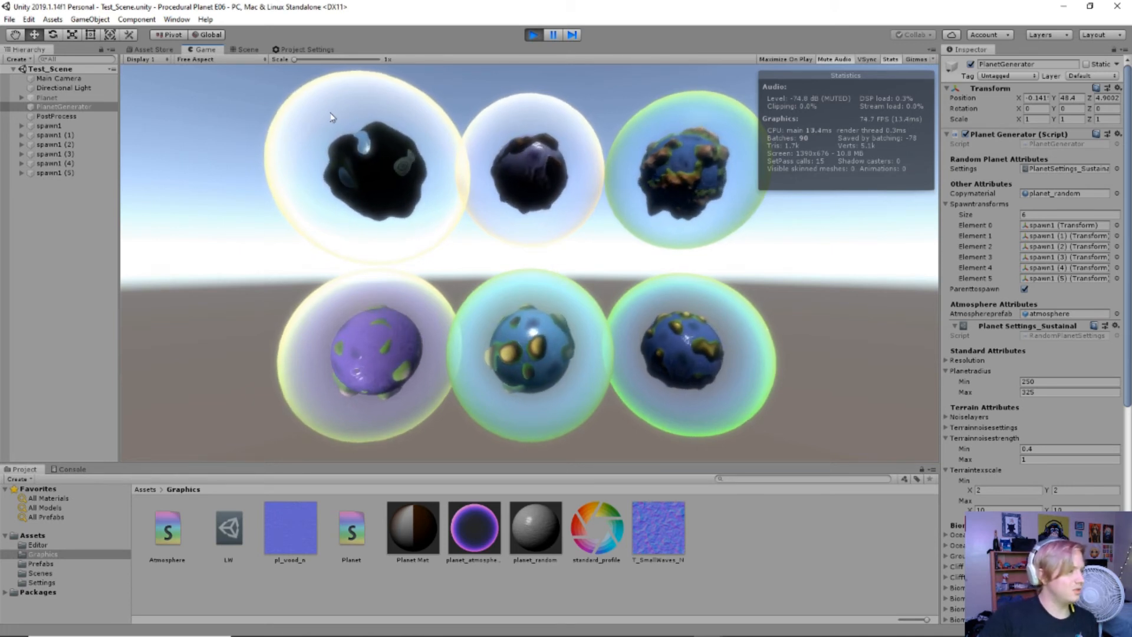
click(243, 50)
middle_drag(423, 131, 462, 249)
scroll(412, 254, up, 2)
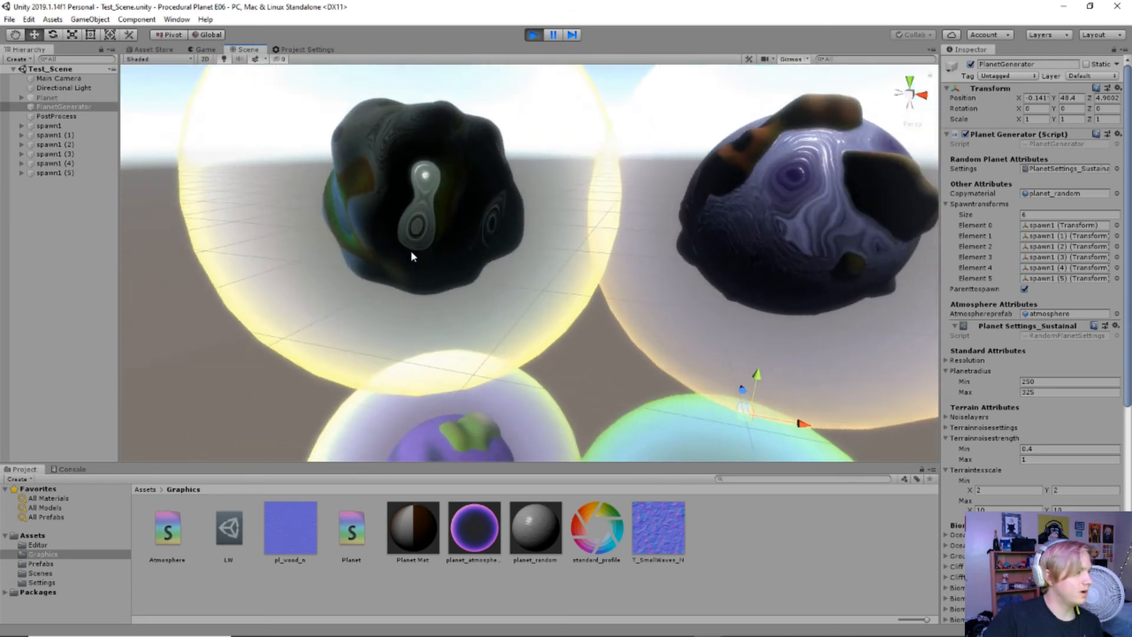
alt+drag(412, 254, 359, 206)
middle_drag(358, 207, 425, 249)
scroll(426, 249, down, 3)
alt+drag(425, 249, 440, 186)
middle_drag(440, 186, 464, 187)
scroll(451, 203, down, 2)
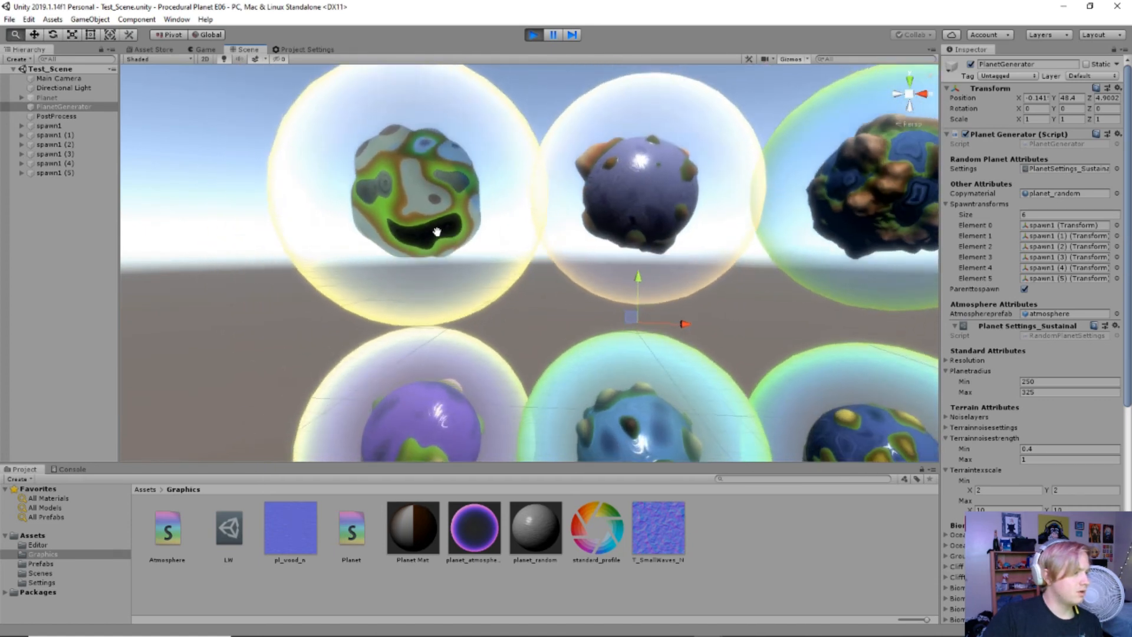
alt+drag(434, 232, 488, 283)
middle_drag(487, 277, 506, 317)
scroll(506, 317, up, 3)
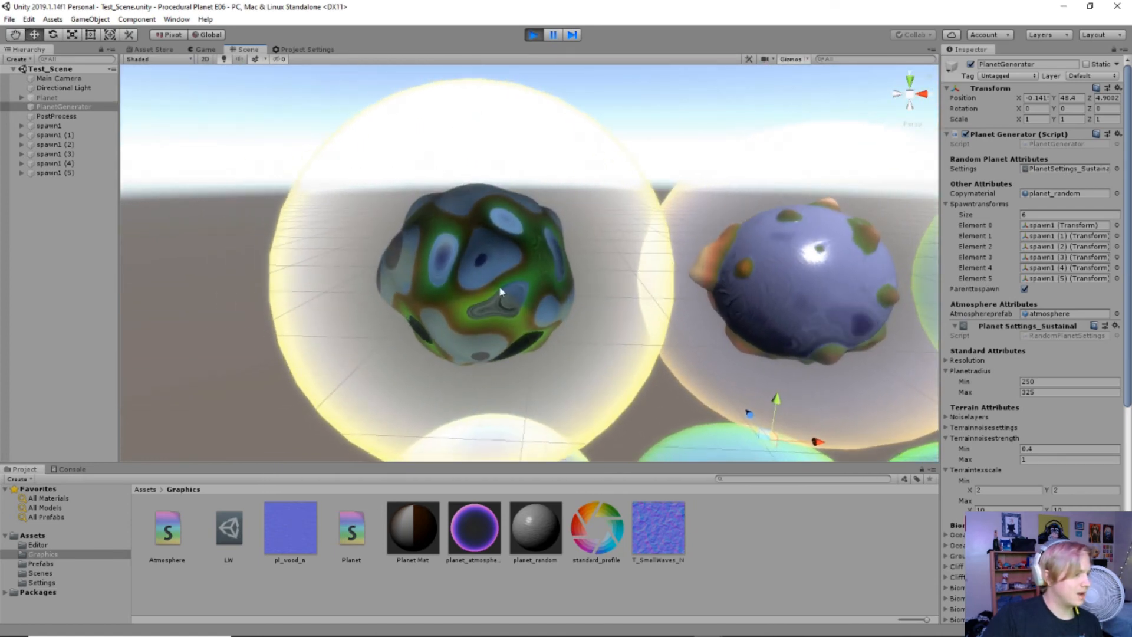
Step: Select the generated planet under spawn1 (5) and inspect the planet material assigned in its colour settings
click(458, 242)
click(72, 182)
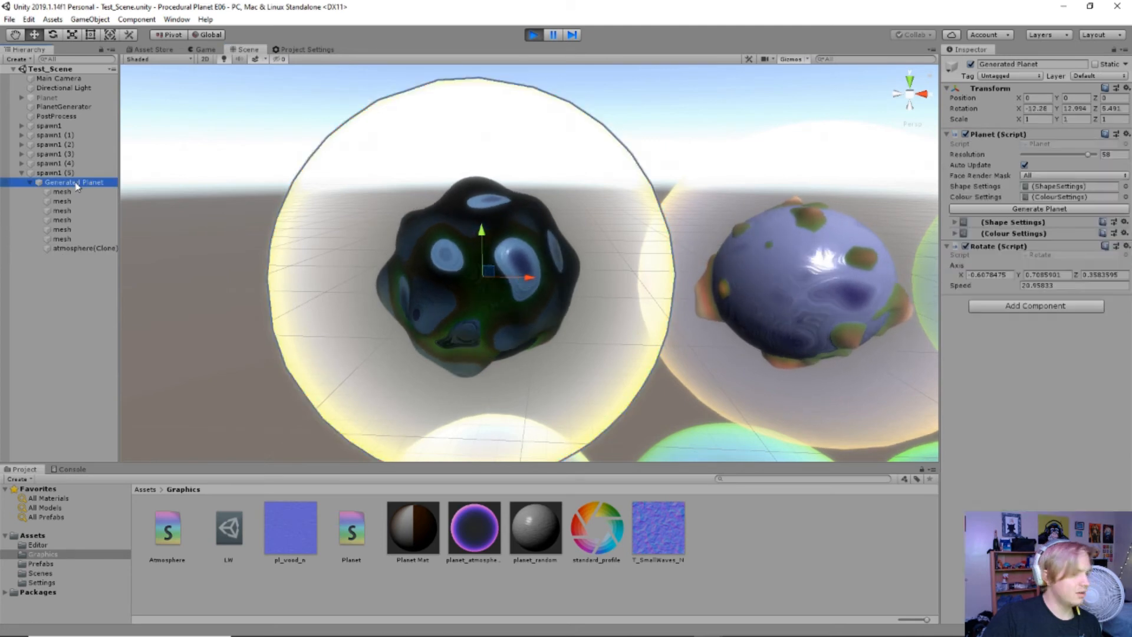
click(1007, 233)
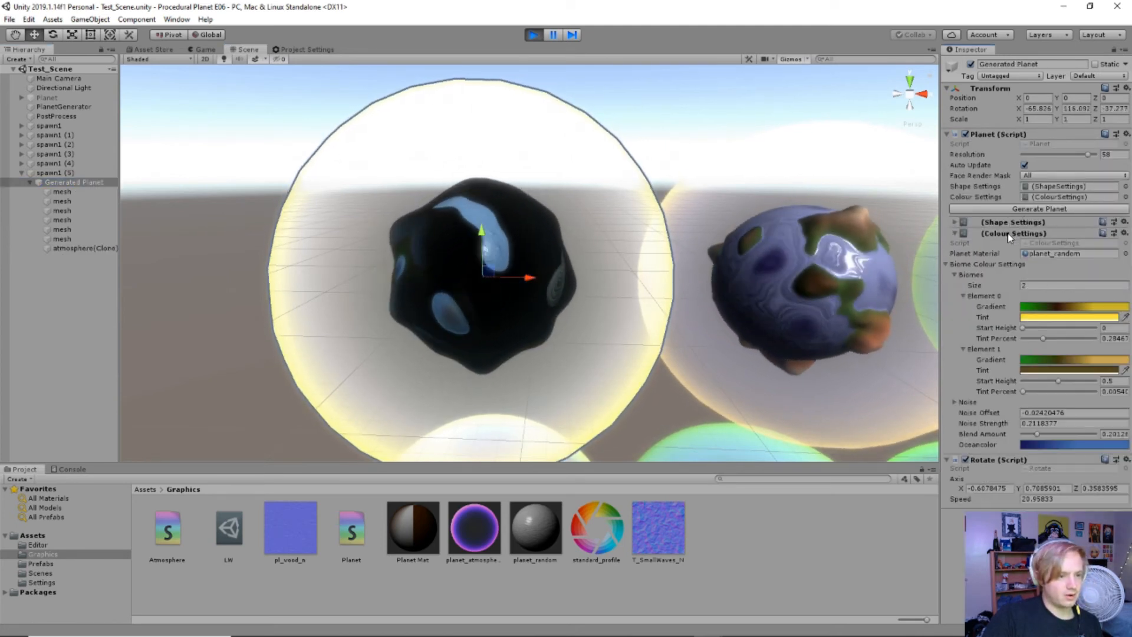
click(1049, 254)
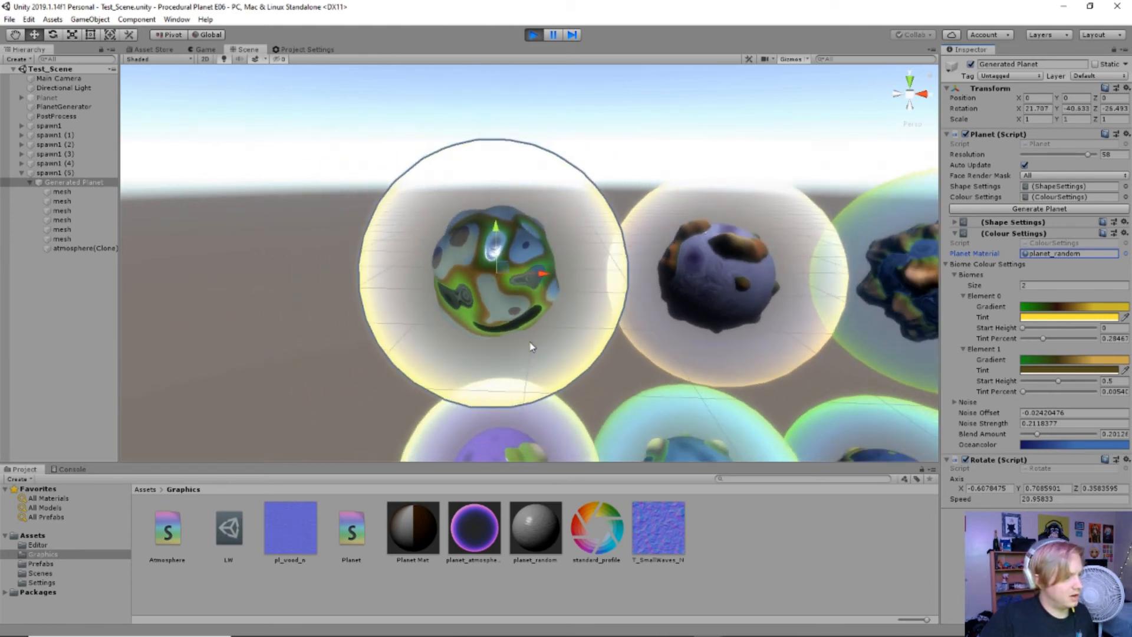
Step: Examine the neighbouring generated planets up close, and stop play mode
middle_drag(755, 362, 470, 346)
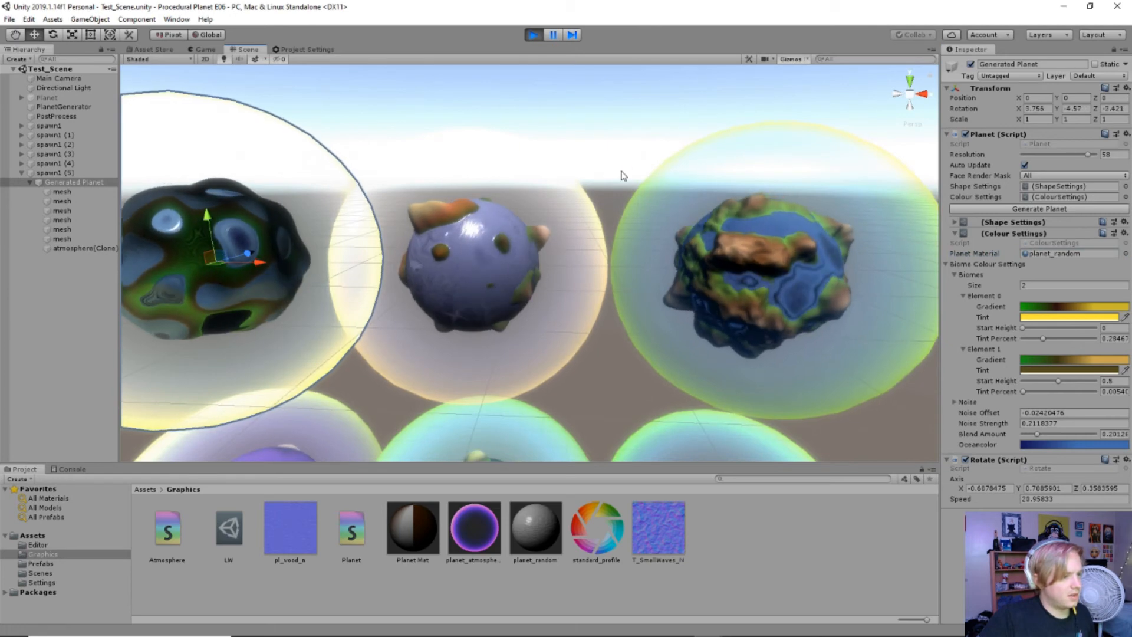
middle_drag(772, 258, 594, 247)
scroll(595, 247, up, 2)
scroll(594, 247, up, 3)
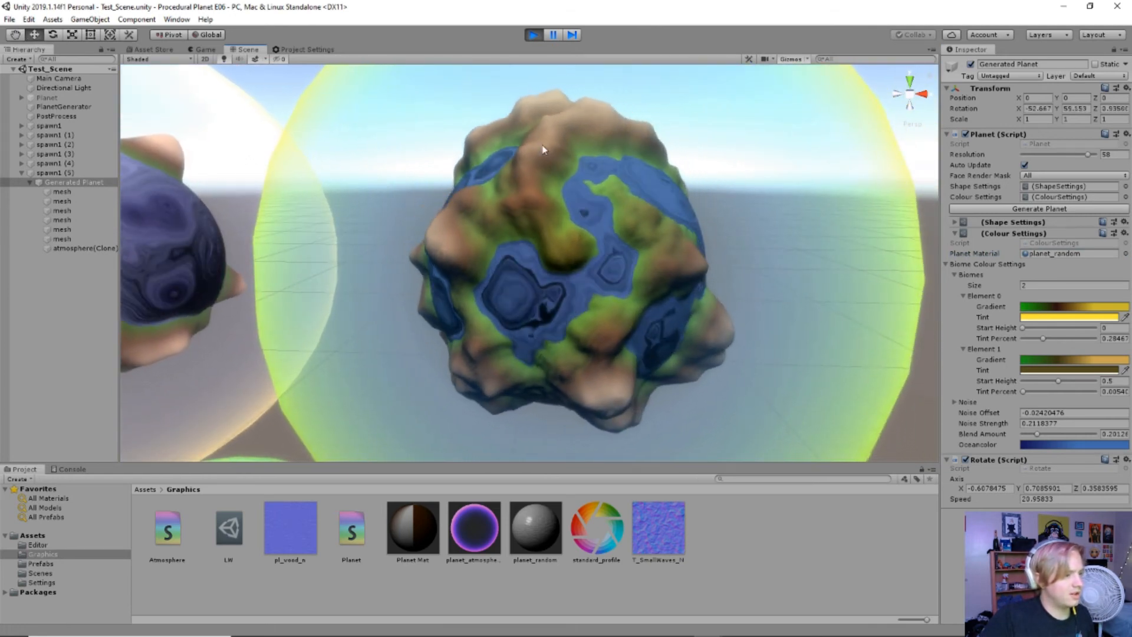
click(532, 35)
Step: Set the PlanetGenerator's water noise strength maximum to 0.9, and test-run the scene
click(57, 107)
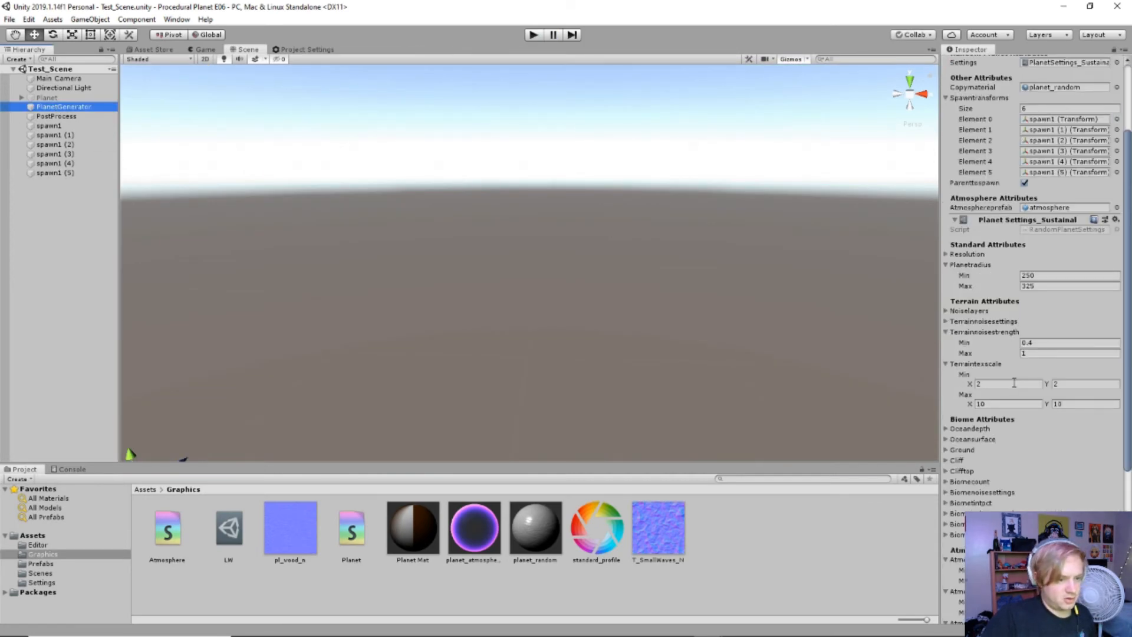
scroll(1013, 383, down, 3)
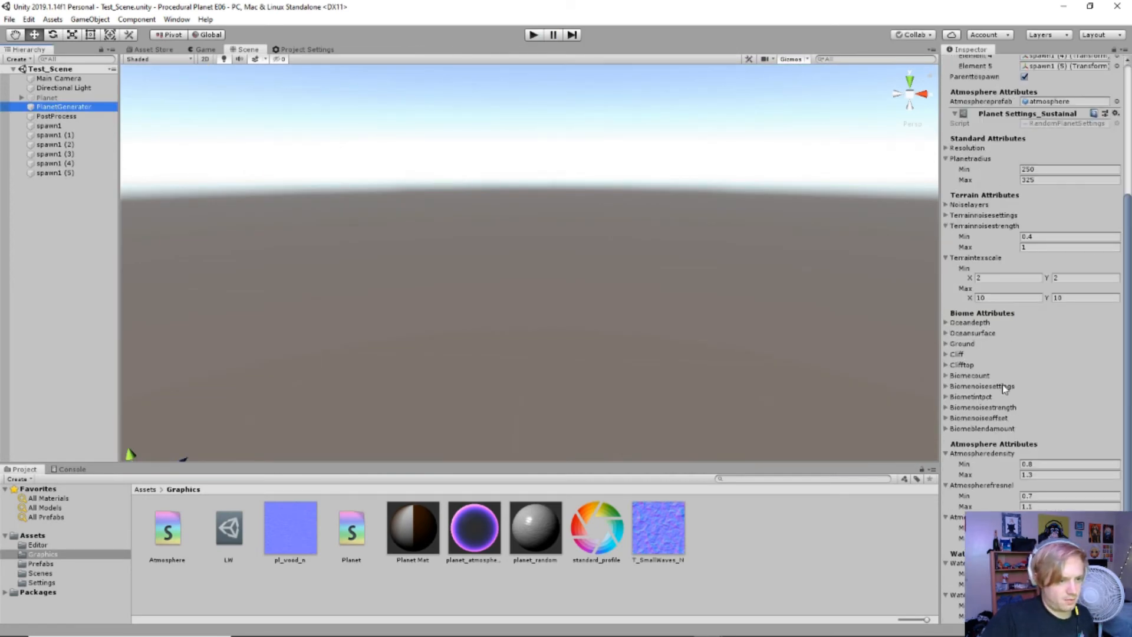
scroll(1002, 383, down, 4)
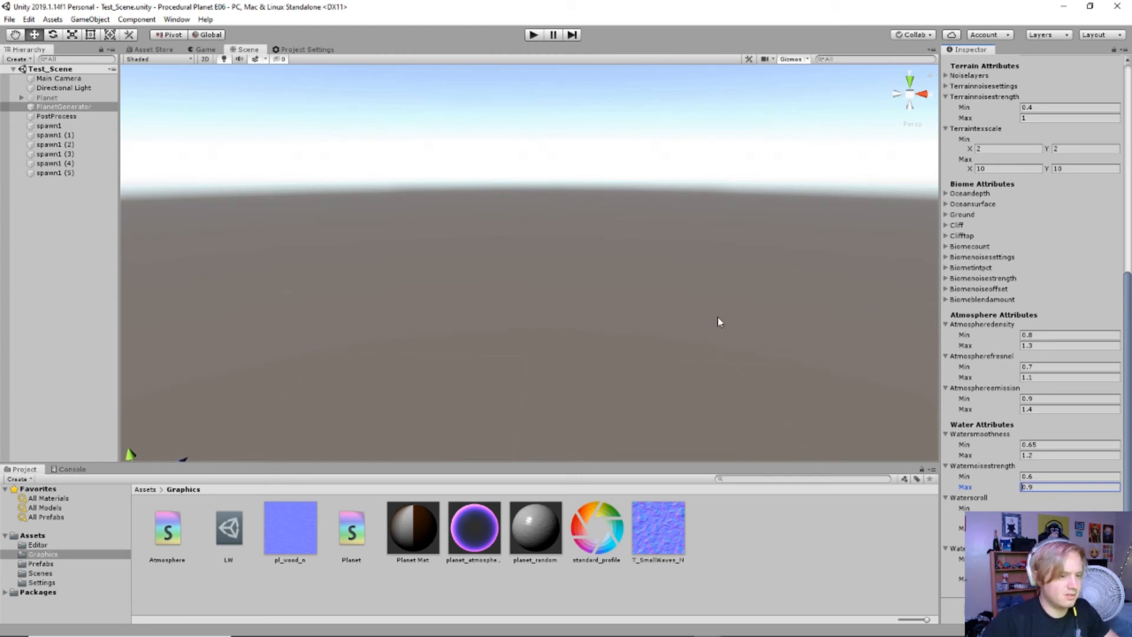
click(533, 34)
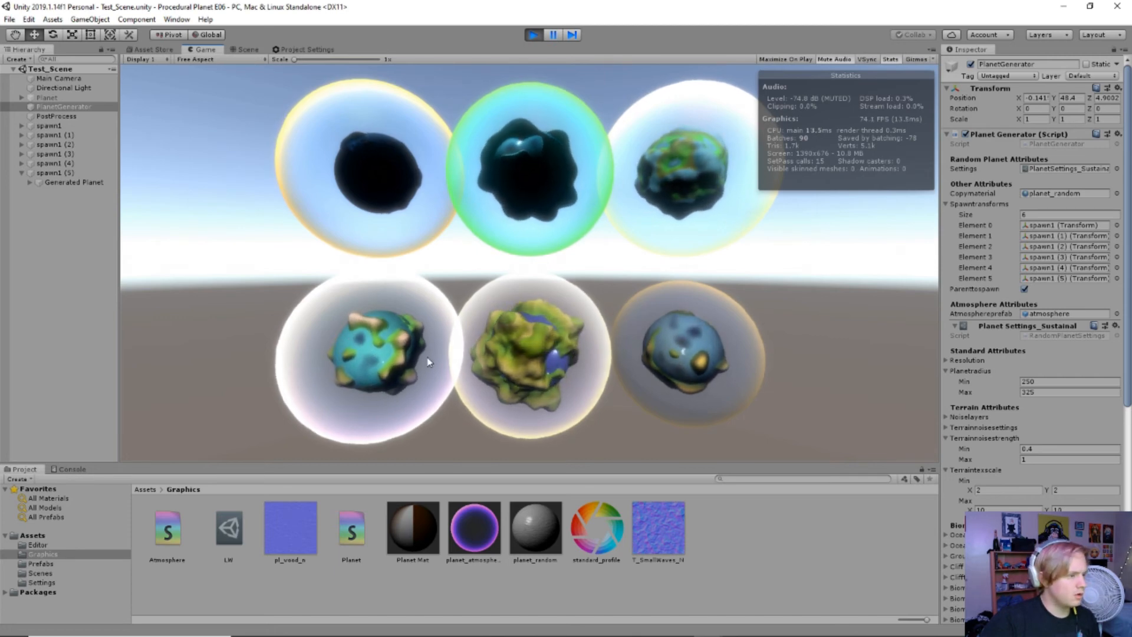
key(ctrl+p)
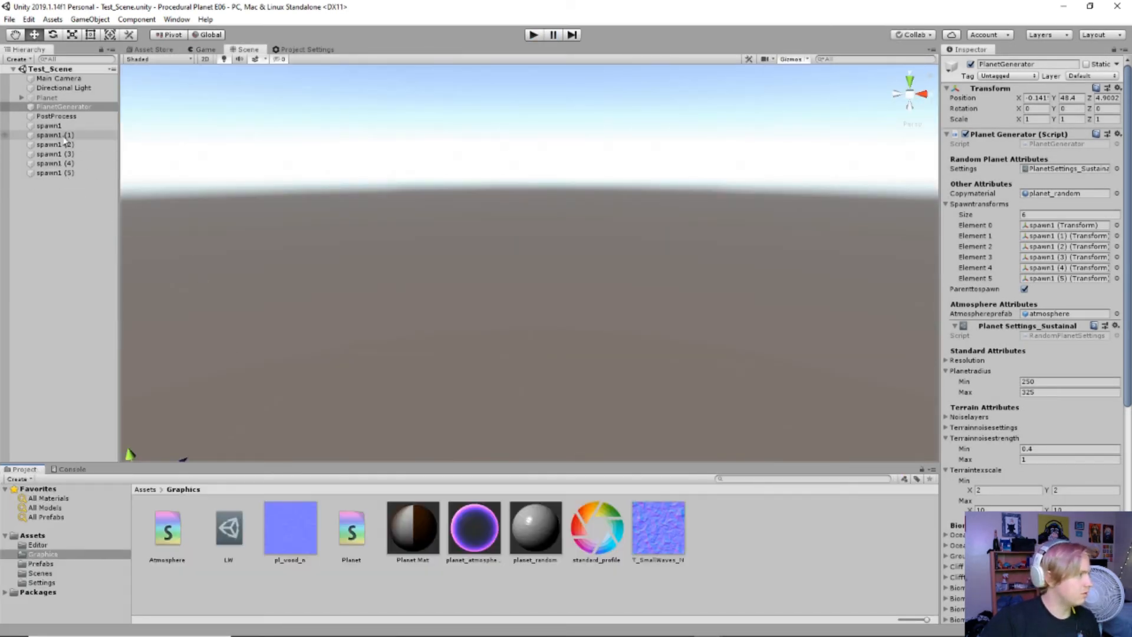
Step: On the PlanetGenerator, set the terrain noise strength maximum to 0.6 and the terrain texture scale to -1 by -1 minimum and 2 by 2 maximum
click(56, 118)
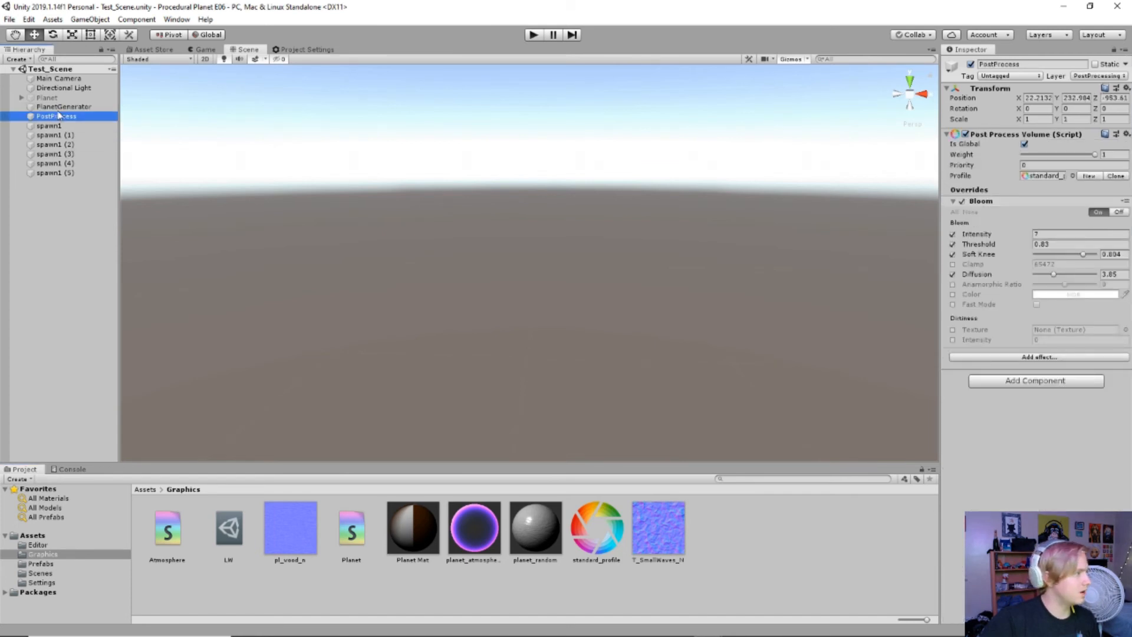
click(58, 106)
scroll(970, 340, down, 10)
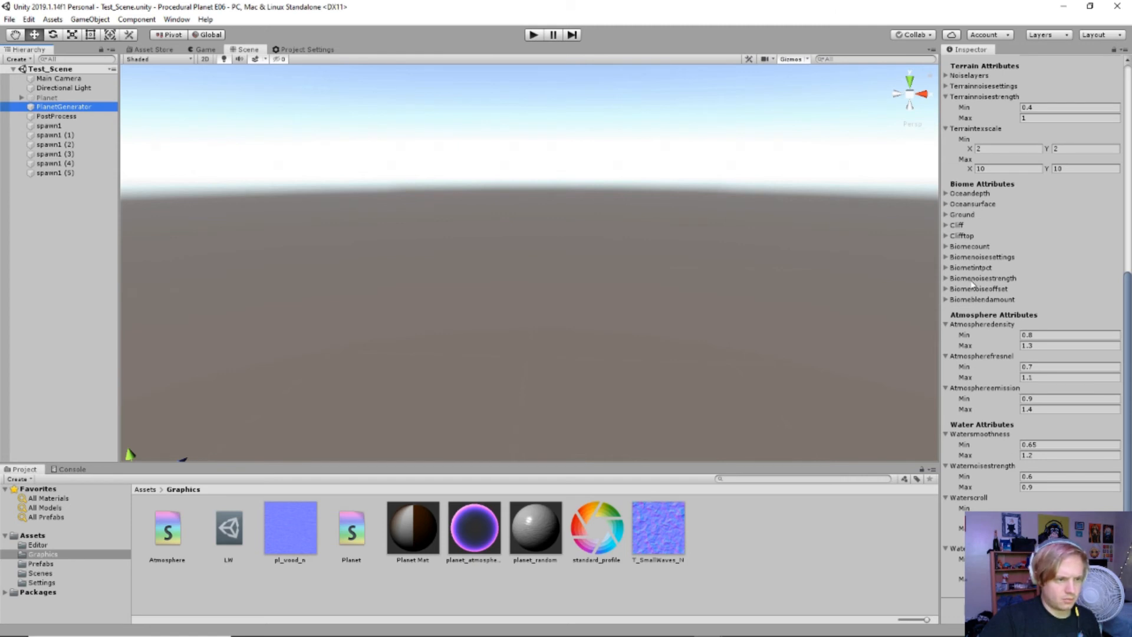
scroll(974, 282, up, 3)
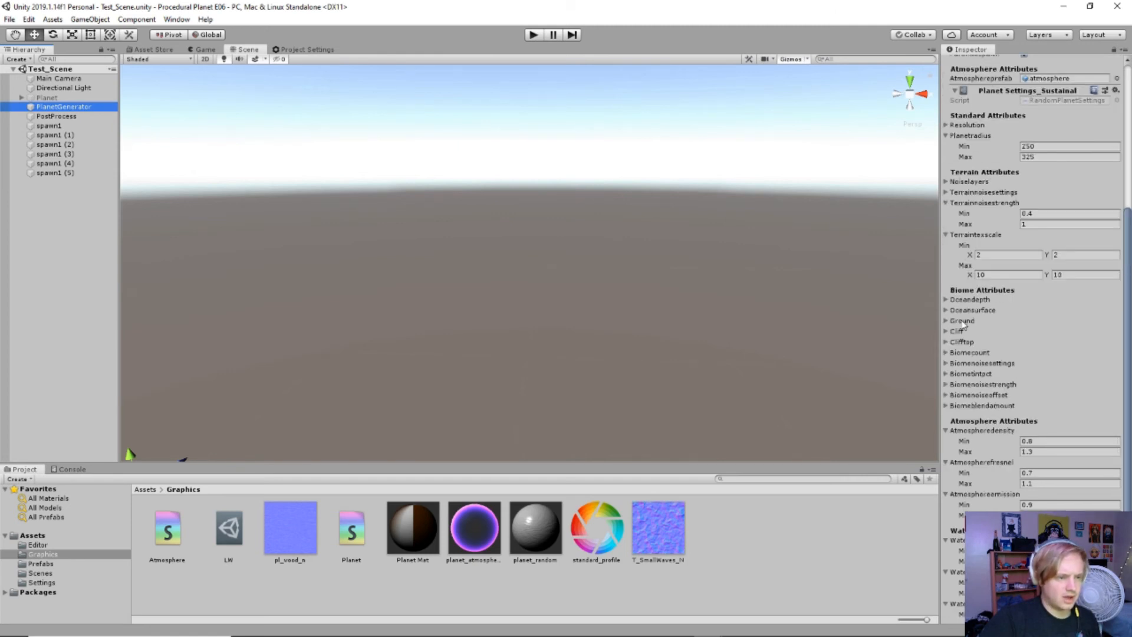
scroll(979, 311, up, 3)
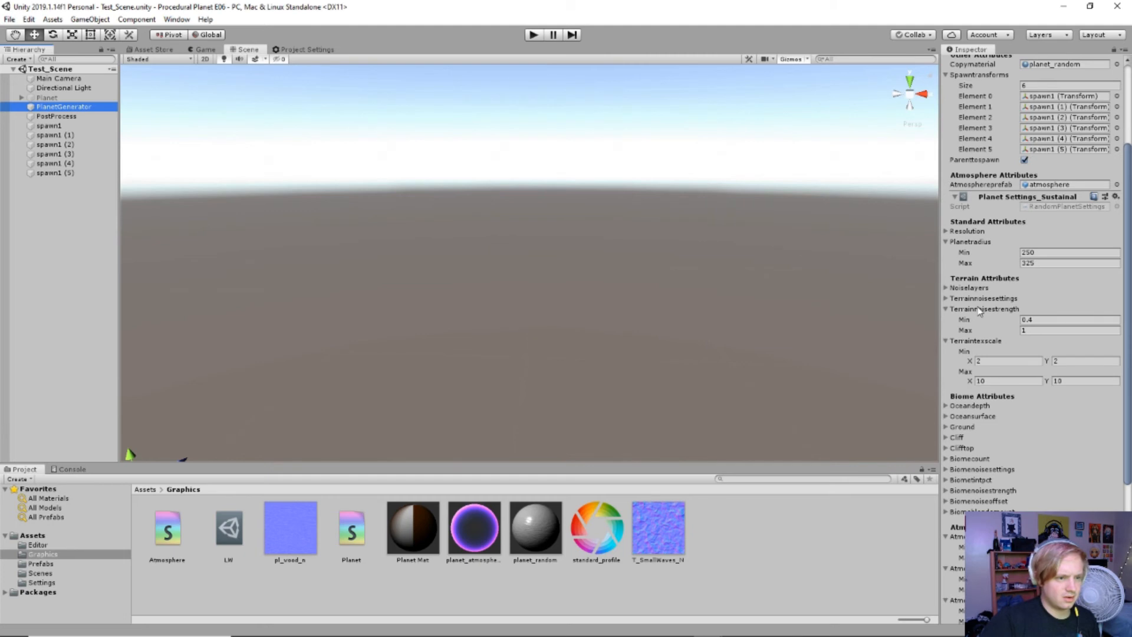
click(1047, 330)
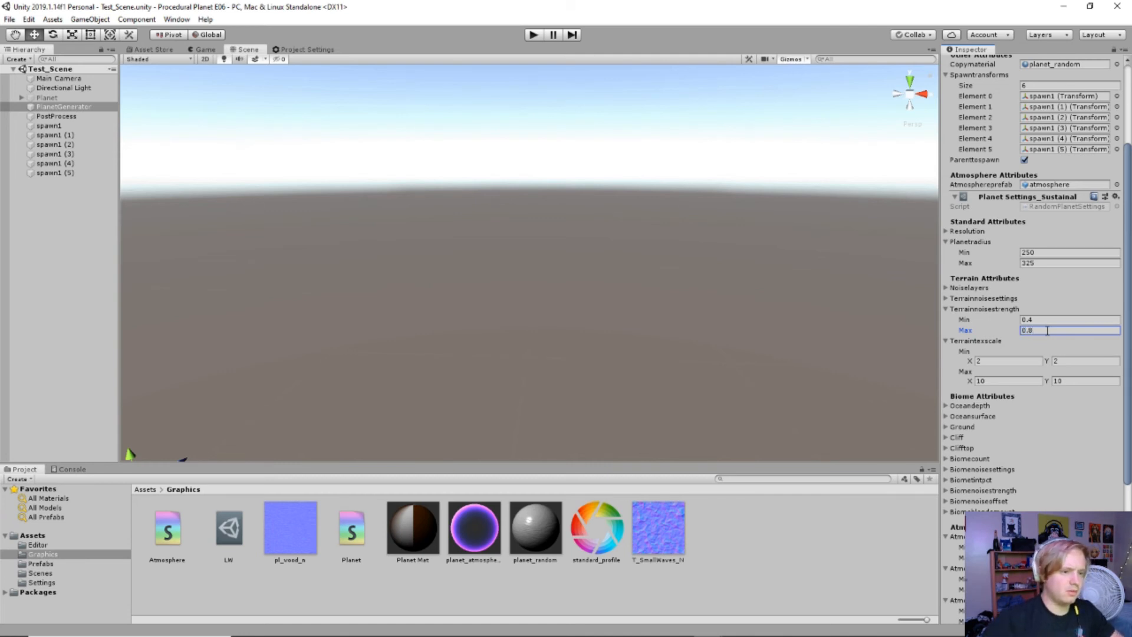
key(alt+Tab)
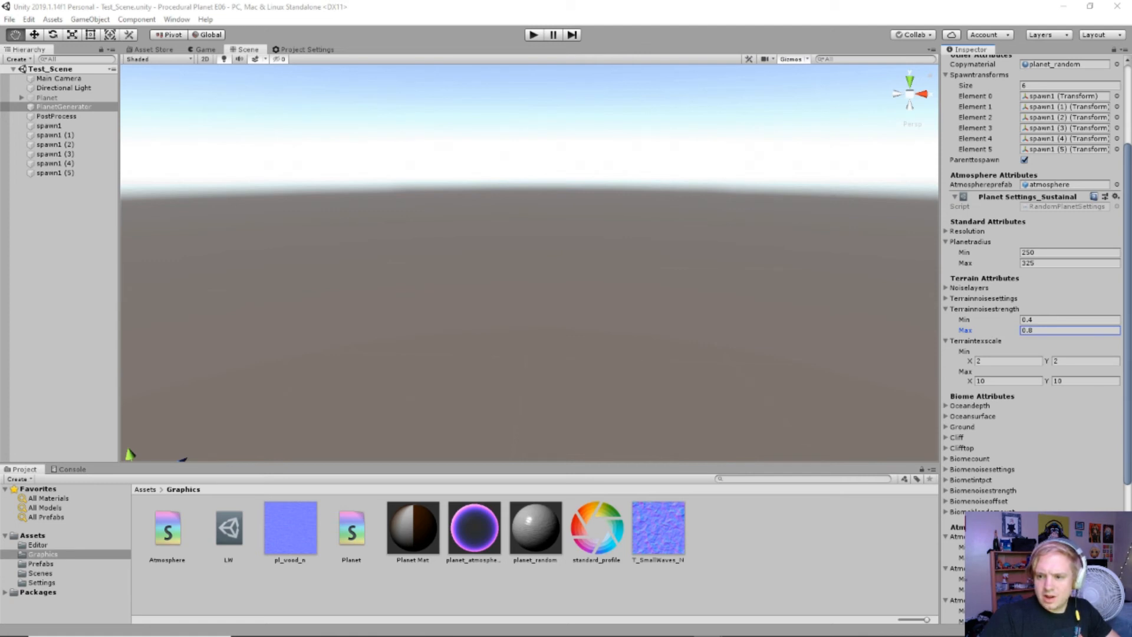
double_click(1045, 331)
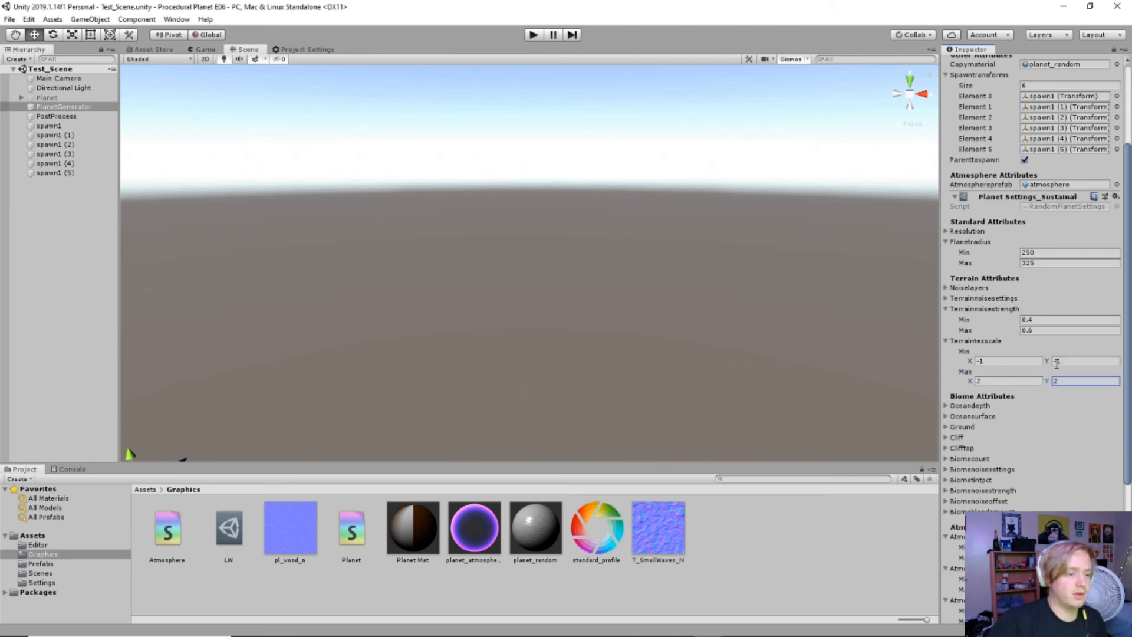
Step: Set the water noise strength range to 0.2 minimum and 0.6 maximum, and run the scene to examine the planets in the Scene view
scroll(1014, 418, down, 6)
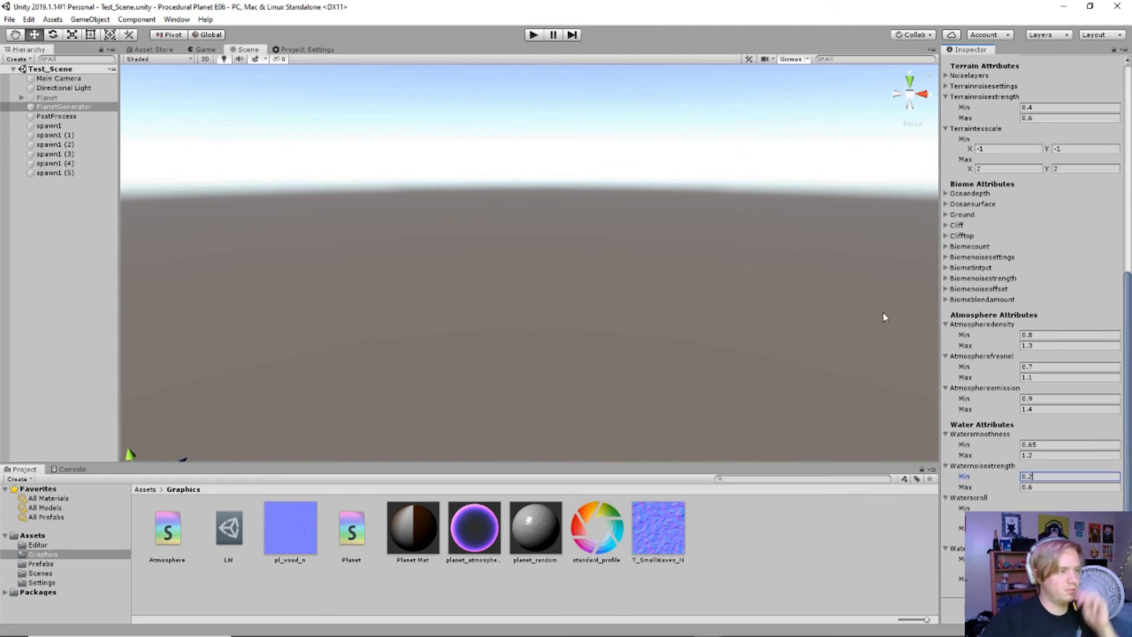
click(532, 35)
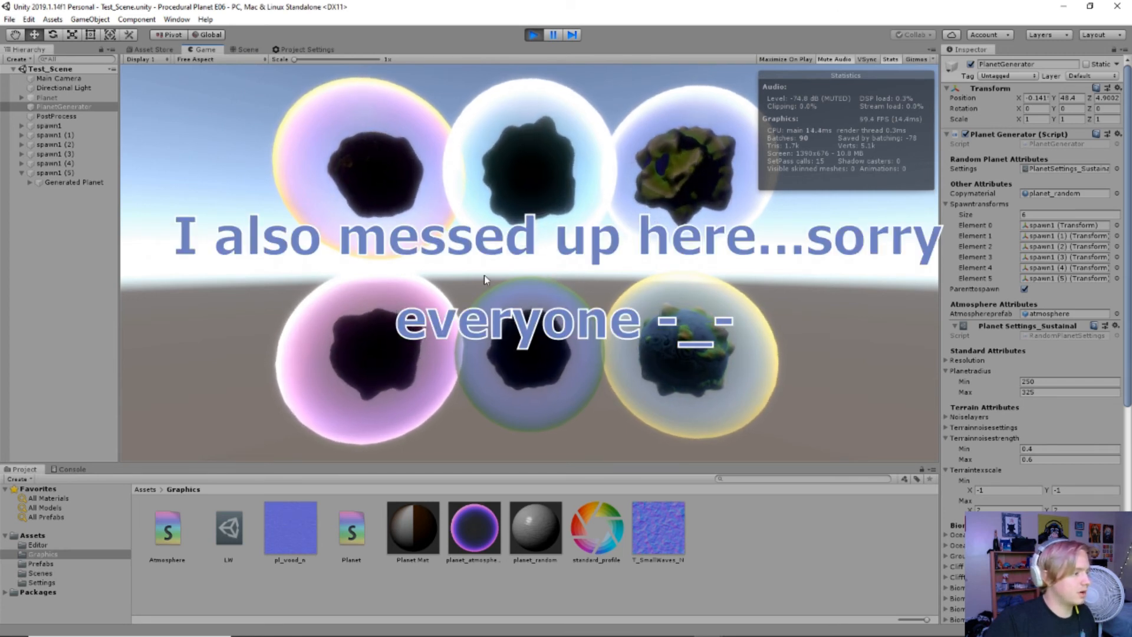
click(246, 50)
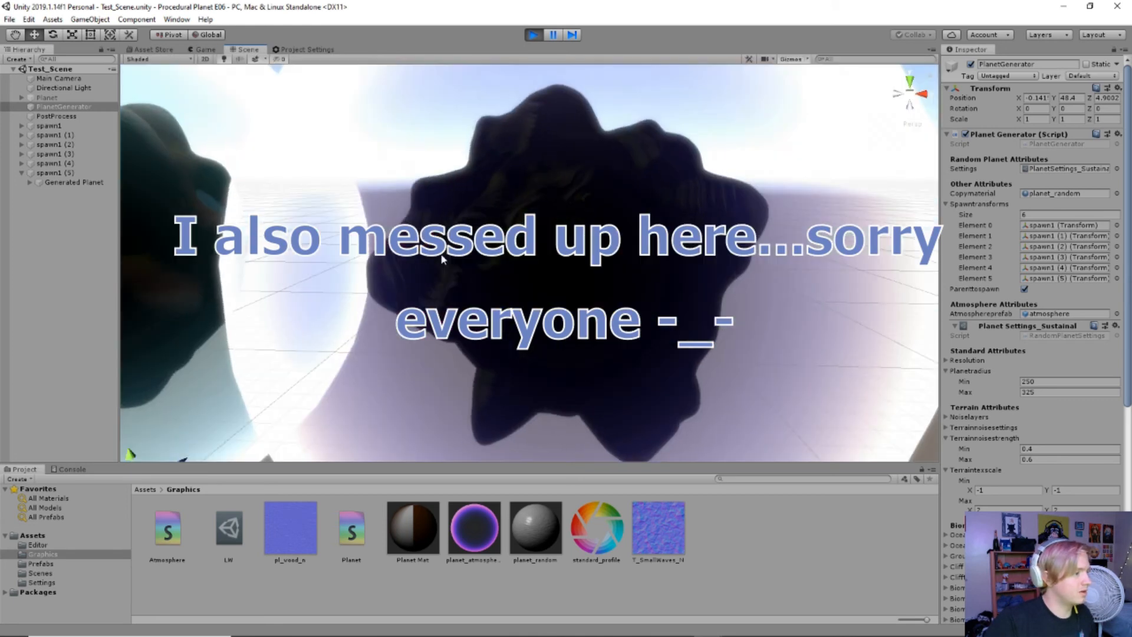
scroll(416, 274, down, 10)
scroll(416, 275, down, 5)
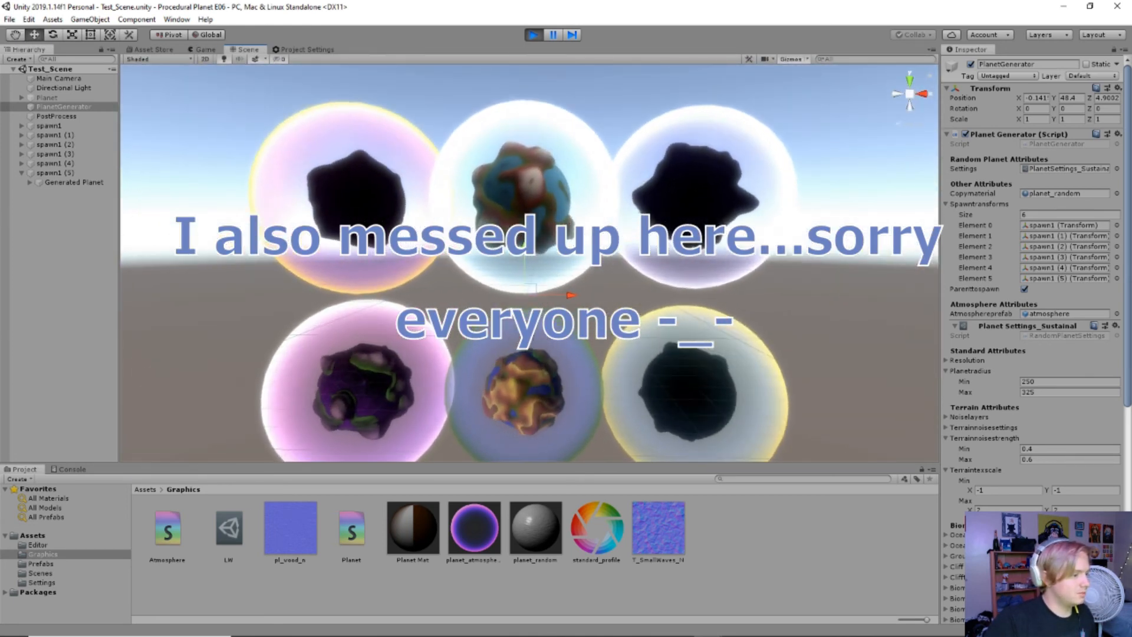
scroll(542, 290, up, 8)
Step: Try removing the atmosphere around the generated planet under spawn1, and restore it
click(528, 301)
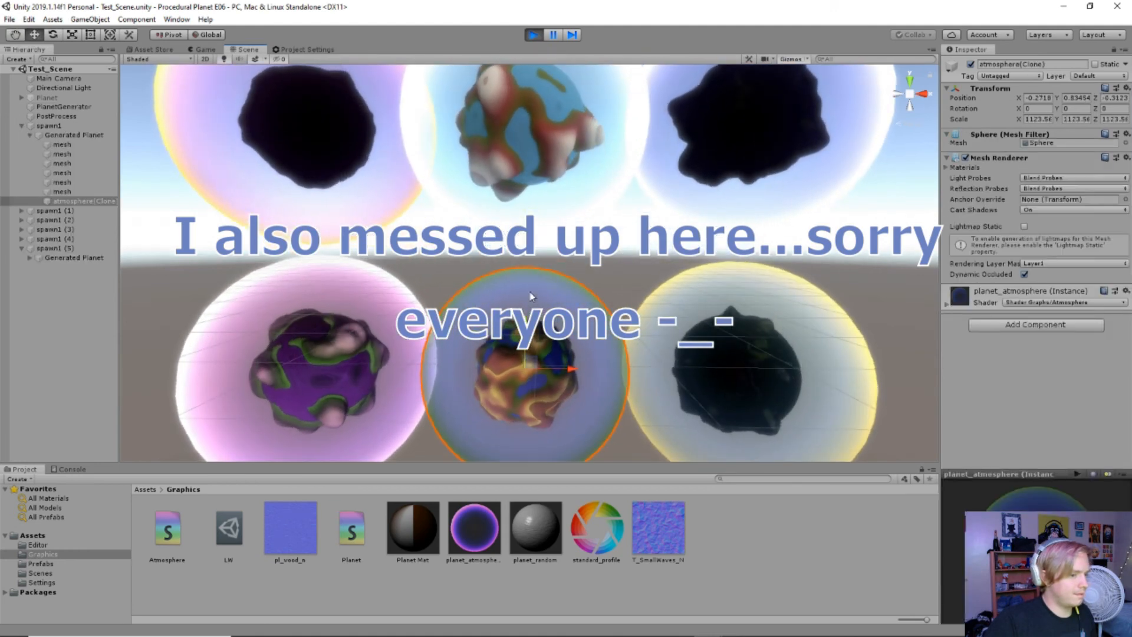
key(Delete)
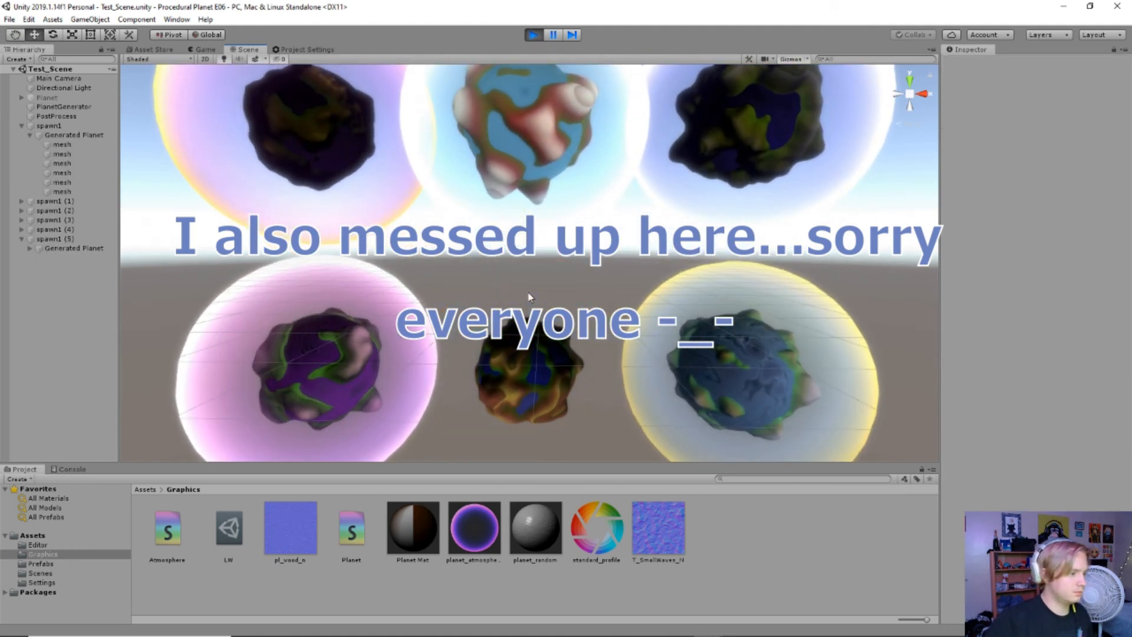
key(ctrl+z)
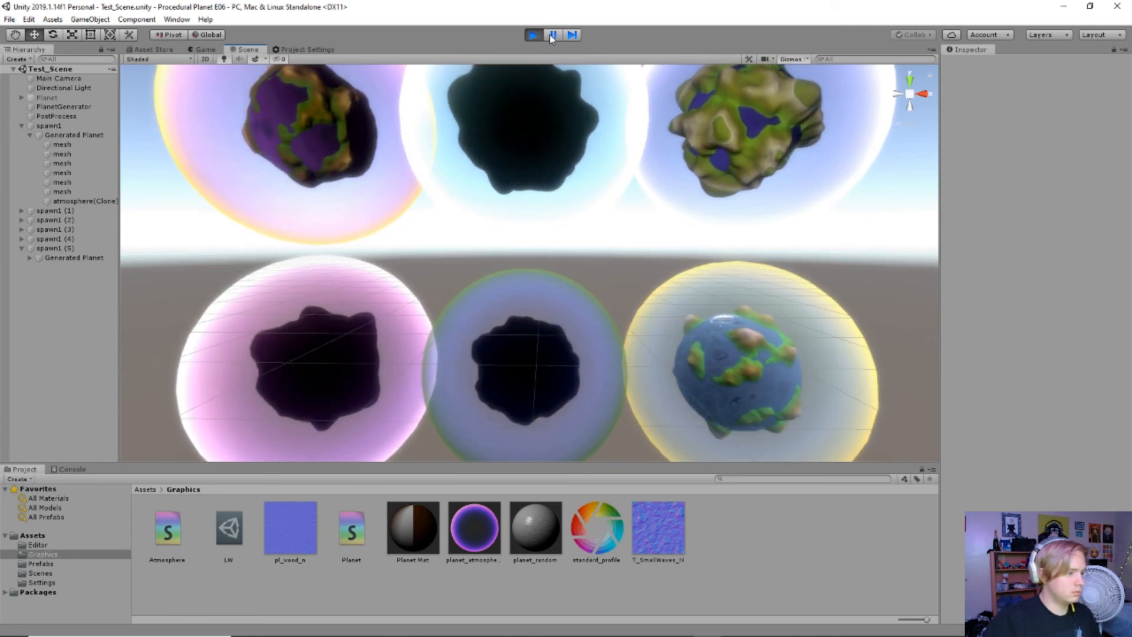
Step: End the test run and open the Planet shader graph from the Graphics folder
scroll(618, 250, down, 6)
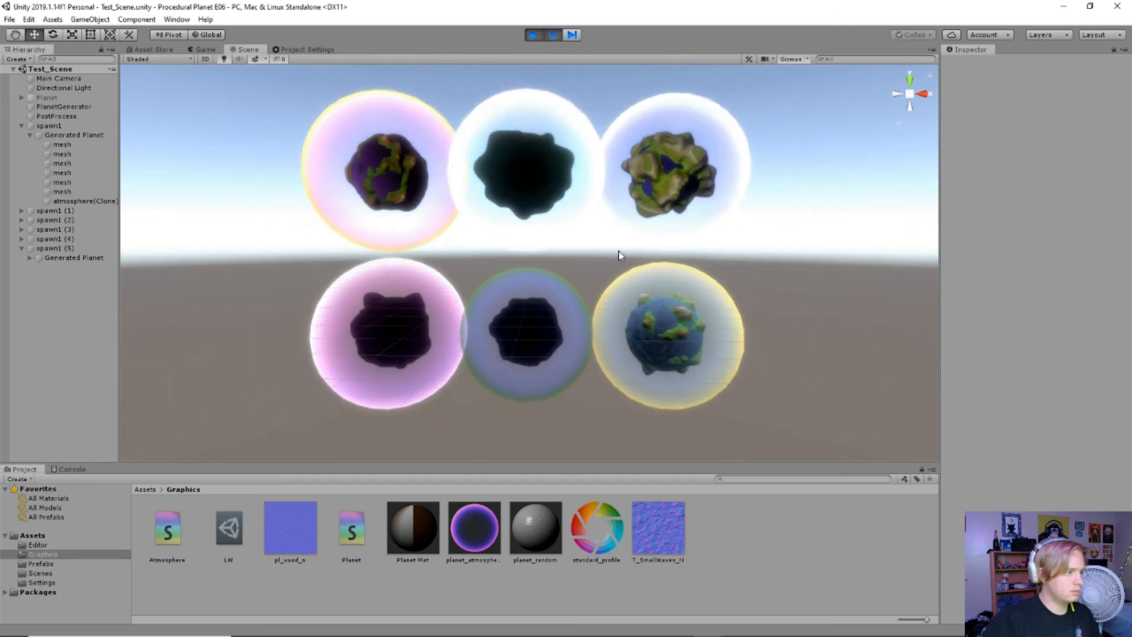
key(alt+Tab)
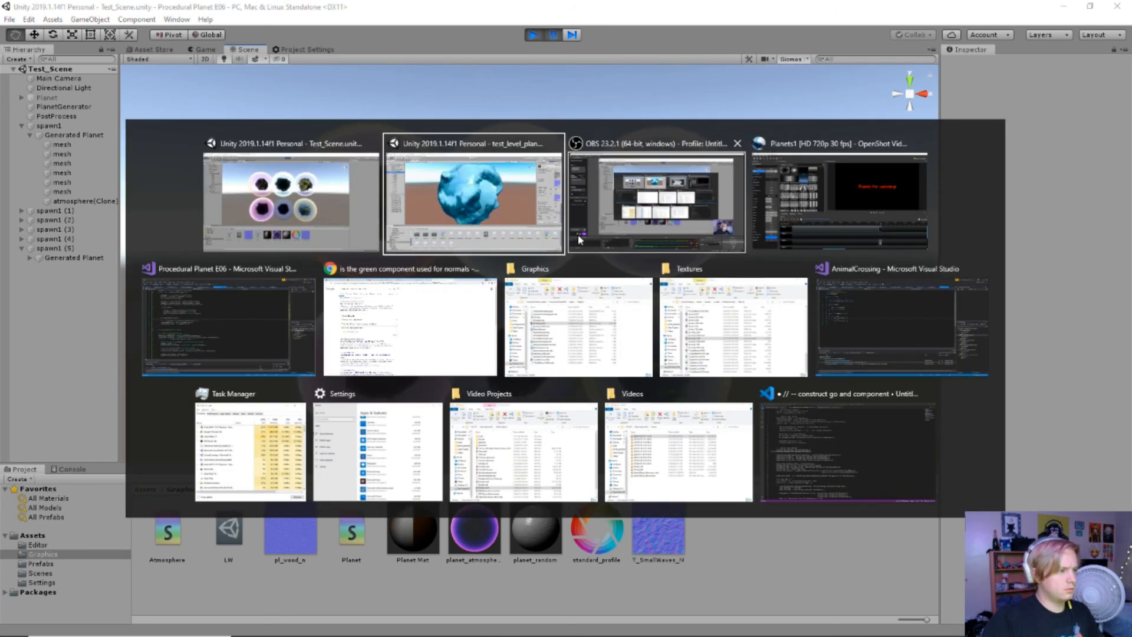
key(Escape)
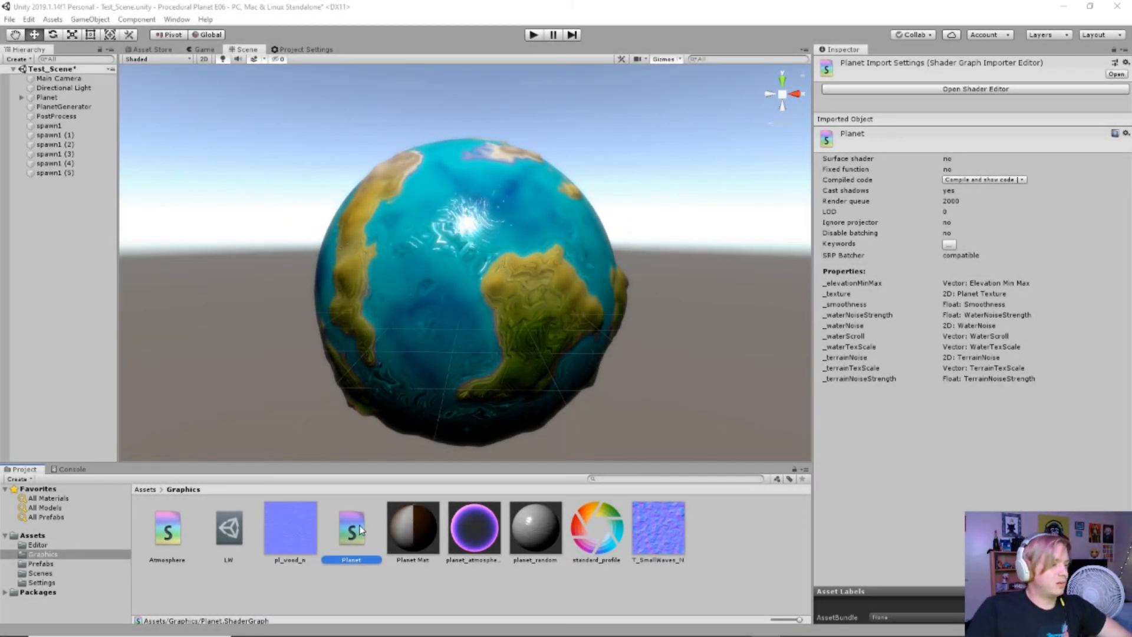
double_click(359, 528)
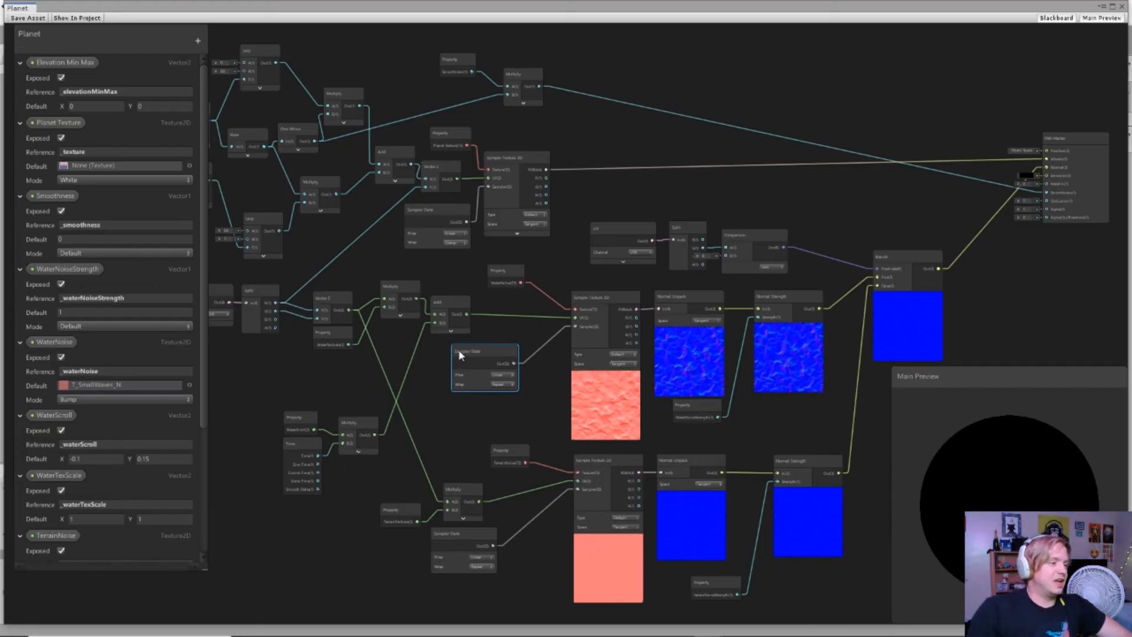
Step: Examine the water normal nodes in the Planet graph, from the WaterNoise property, Add and Sampler State nodes into Sample Texture 2D
scroll(527, 324, up, 5)
middle_drag(613, 320, 383, 276)
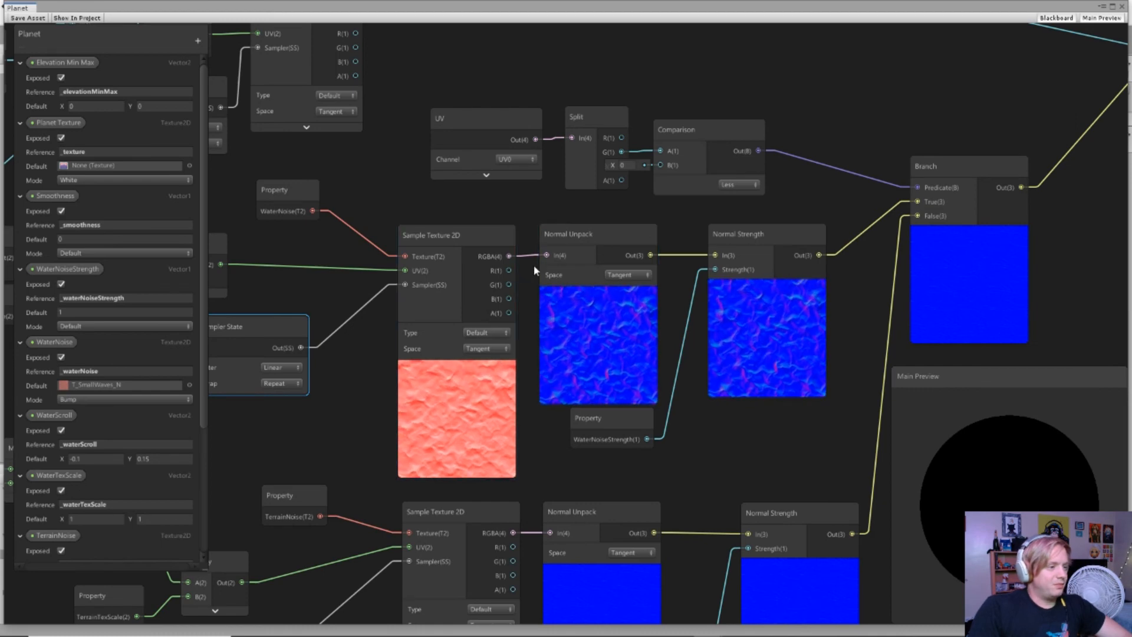
middle_drag(352, 269, 430, 262)
scroll(430, 261, down, 2)
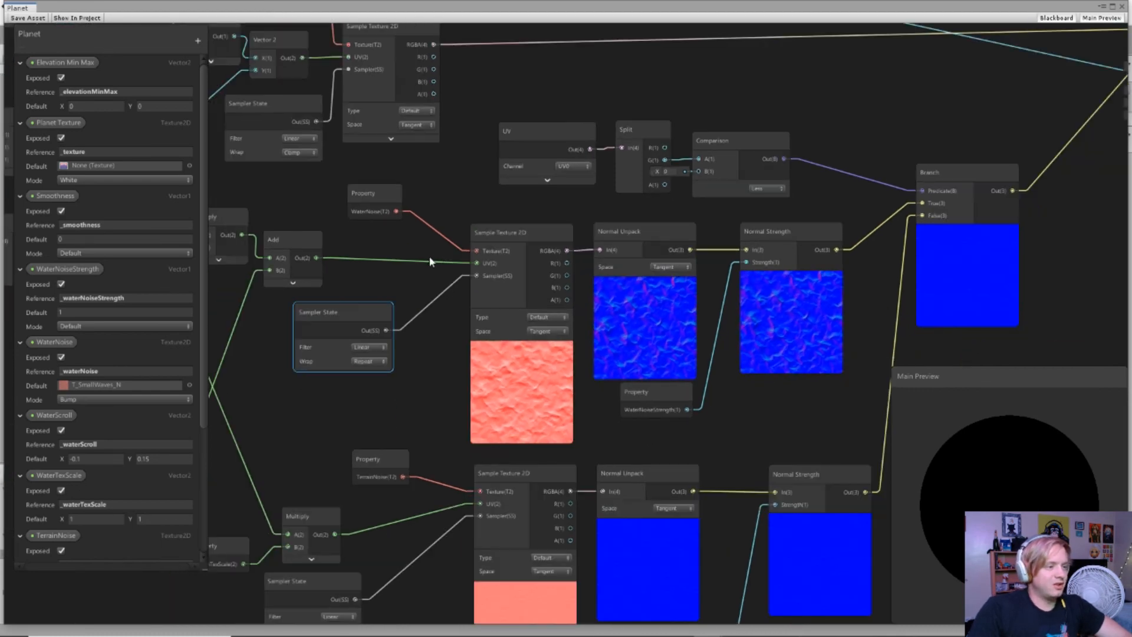
scroll(430, 262, down, 1)
scroll(443, 263, up, 1)
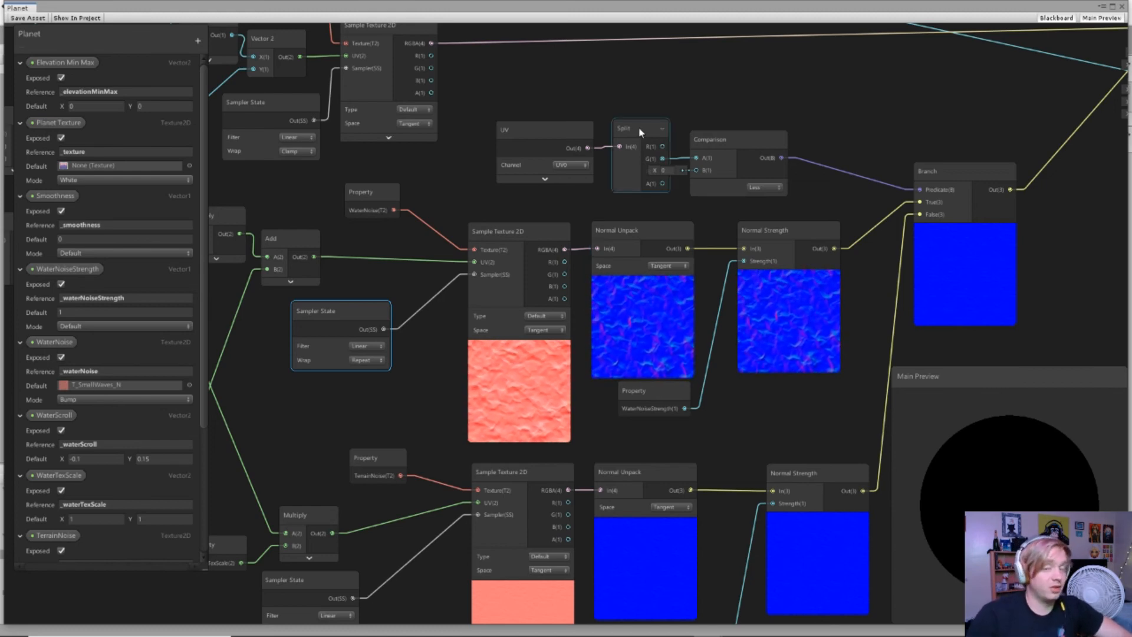
middle_drag(431, 238, 484, 221)
scroll(475, 198, up, 1)
drag(361, 146, 470, 304)
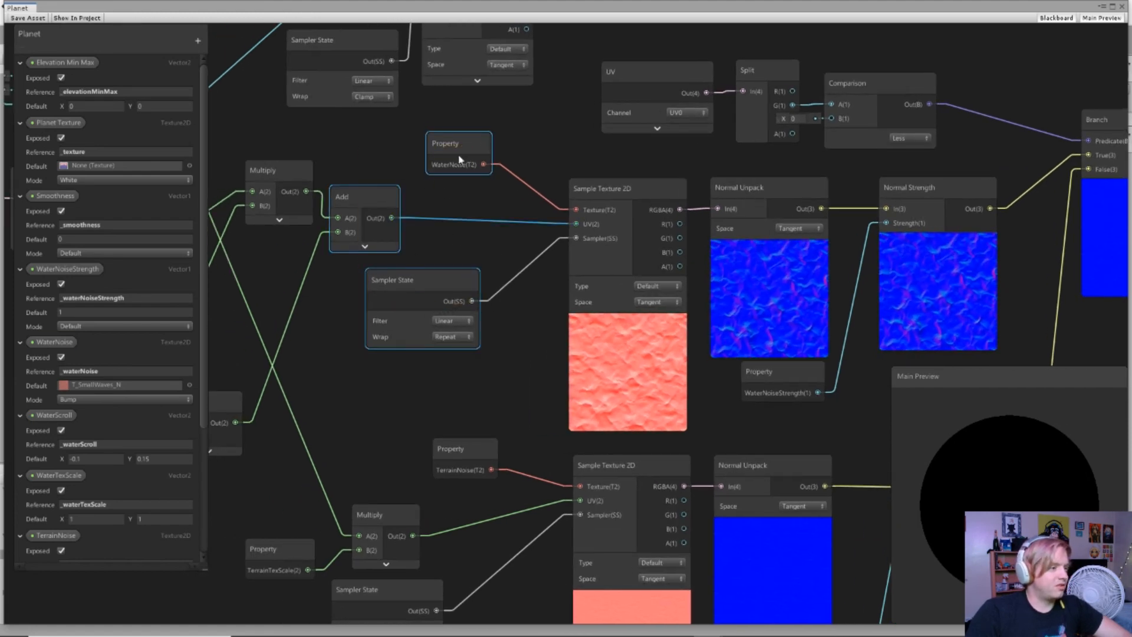
middle_drag(459, 159, 405, 145)
click(542, 179)
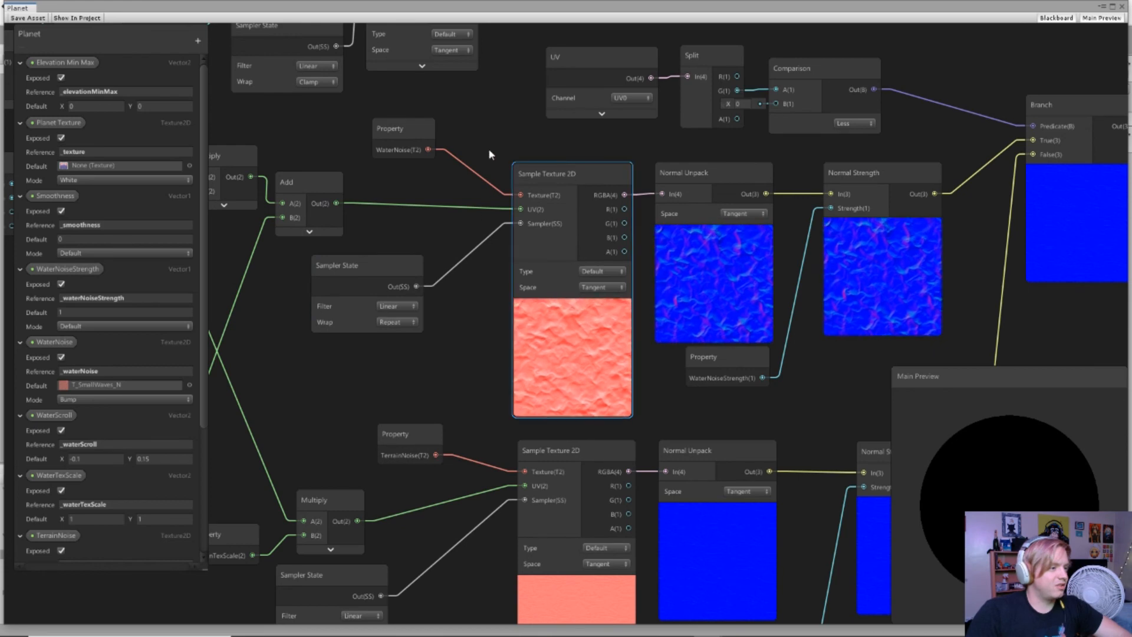
Step: Examine how the water texture sample passes through Normal Unpack and Normal Strength with WaterNoiseStrength, and bring the matching terrain nodes into view
middle_drag(713, 189, 469, 204)
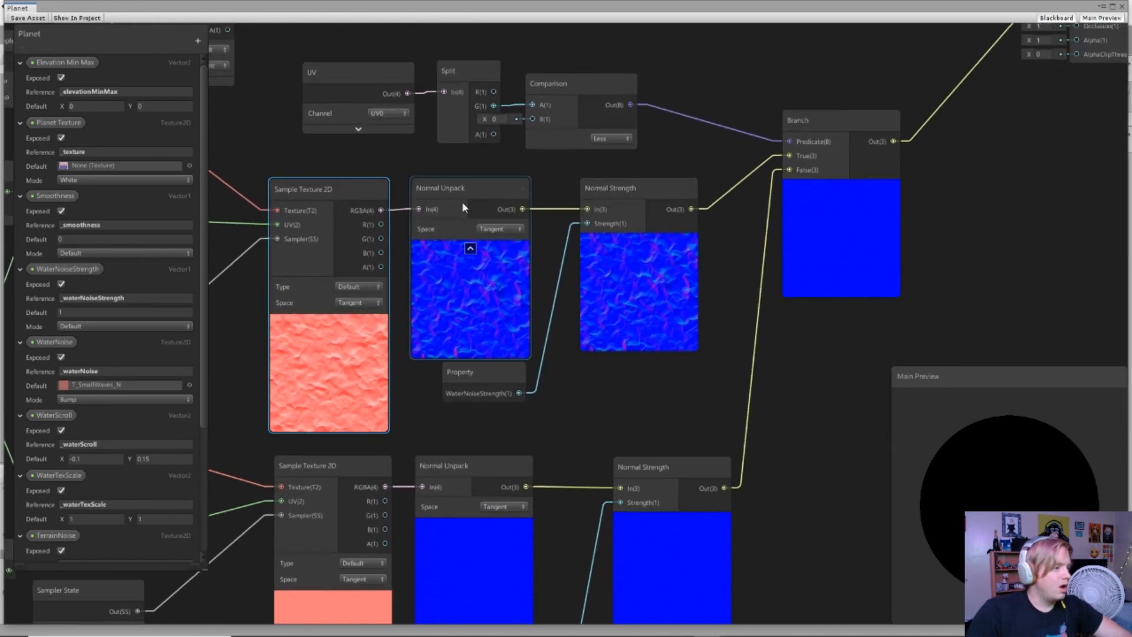
click(461, 201)
middle_drag(424, 280, 484, 248)
drag(366, 124, 475, 194)
click(534, 121)
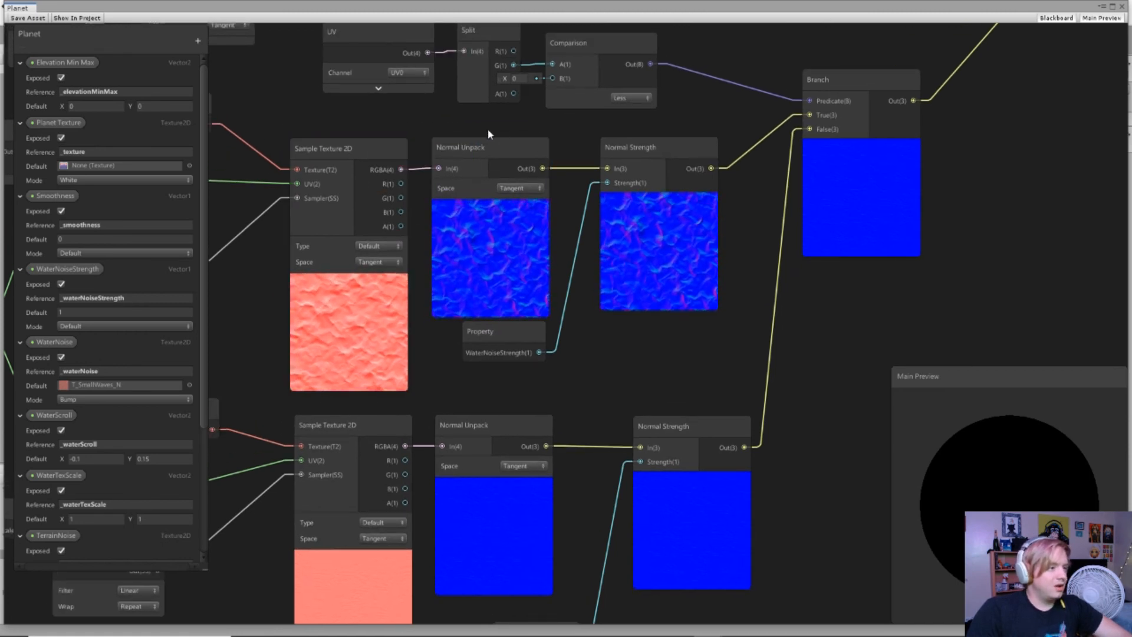
drag(488, 128, 646, 168)
click(513, 332)
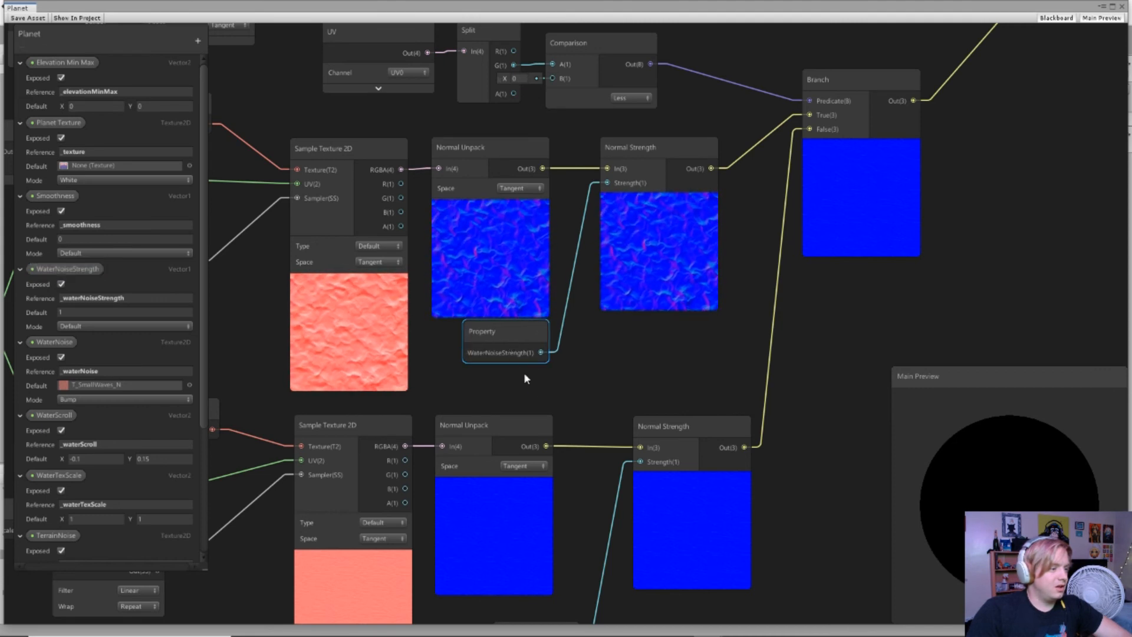
click(651, 158)
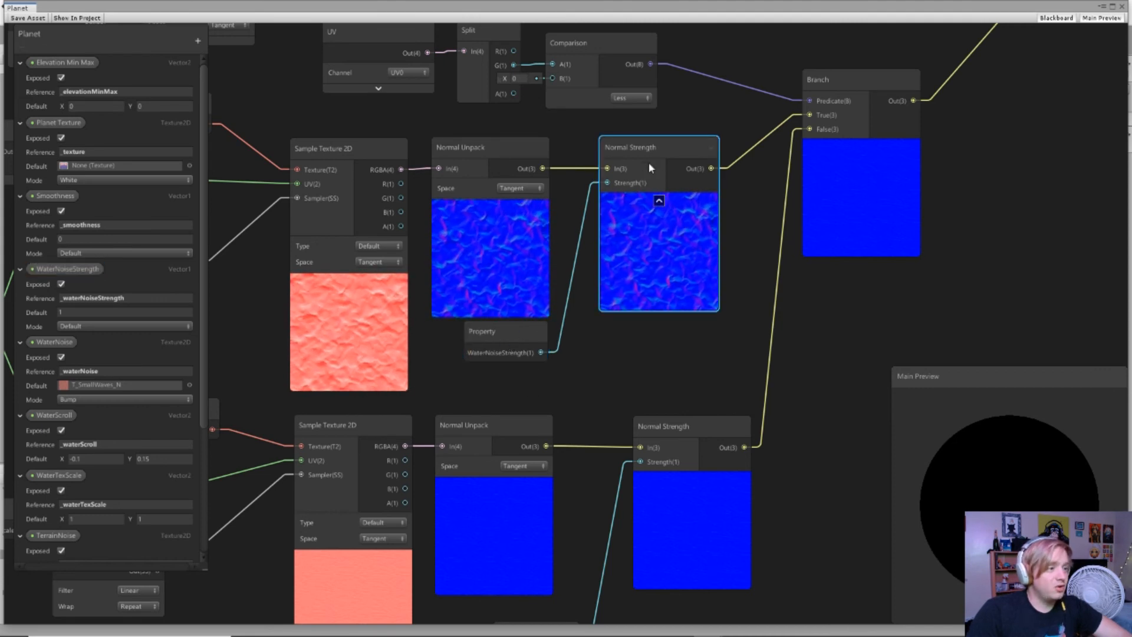
mouse_move(603, 201)
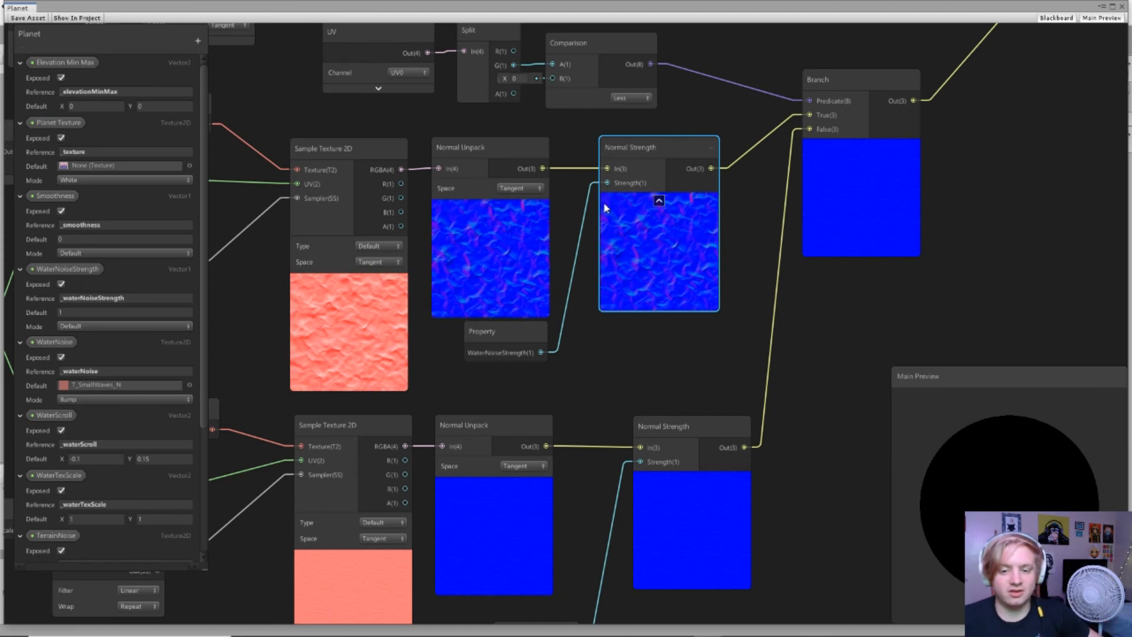
click(504, 343)
click(503, 339)
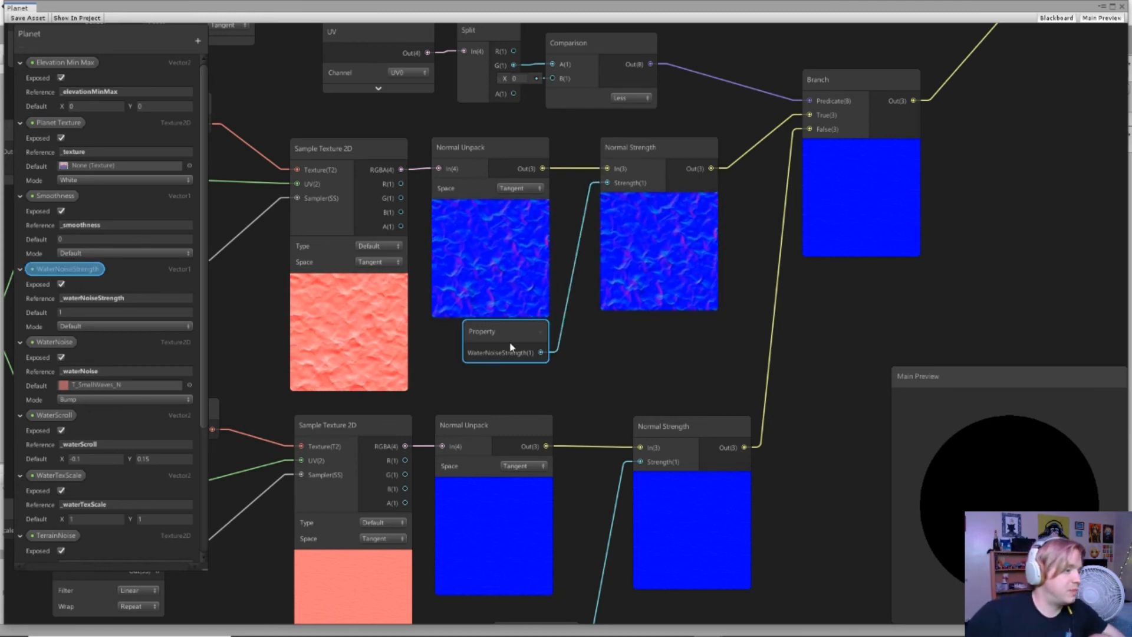
middle_drag(513, 373, 681, 265)
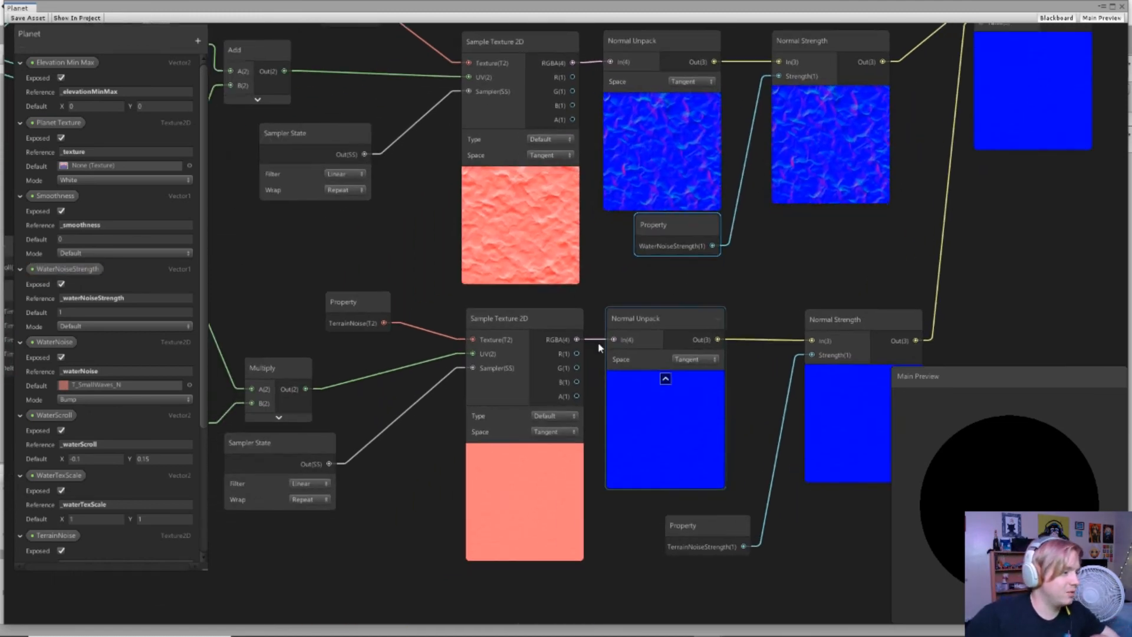
Step: Tidy the terrain normal nodes by moving the TerrainNoiseStrength property beneath Normal Unpack and bringing Normal Strength closer to it
scroll(600, 347, down, 2)
scroll(576, 388, up, 2)
middle_drag(569, 395, 423, 383)
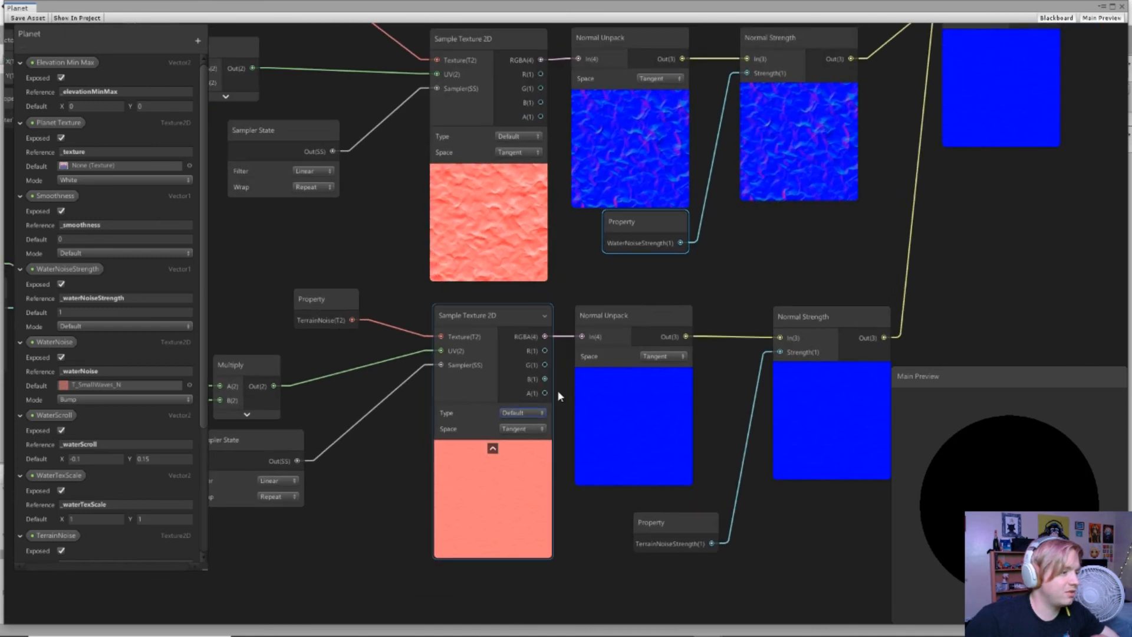
middle_drag(628, 386, 484, 393)
drag(544, 542, 521, 524)
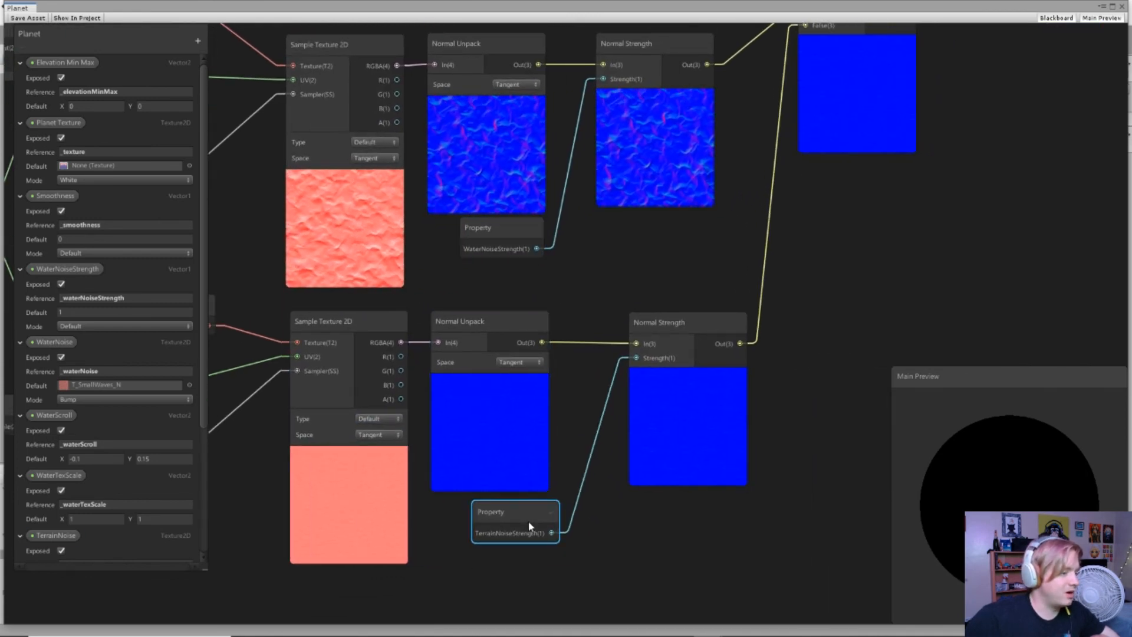
drag(691, 406, 650, 405)
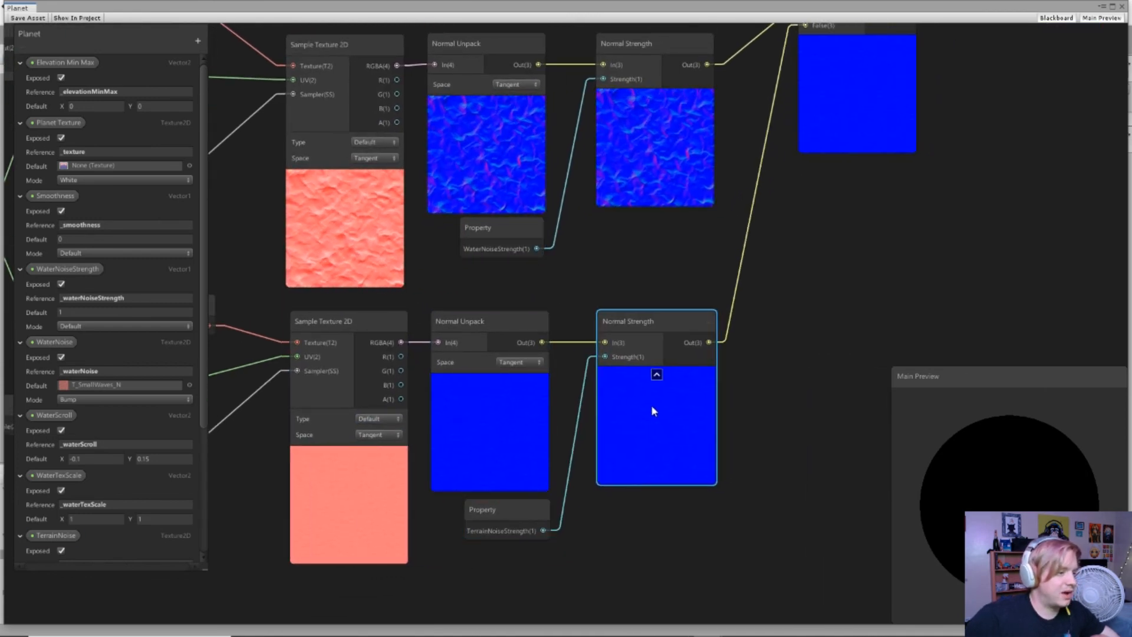
middle_drag(803, 352, 768, 305)
drag(494, 478, 490, 473)
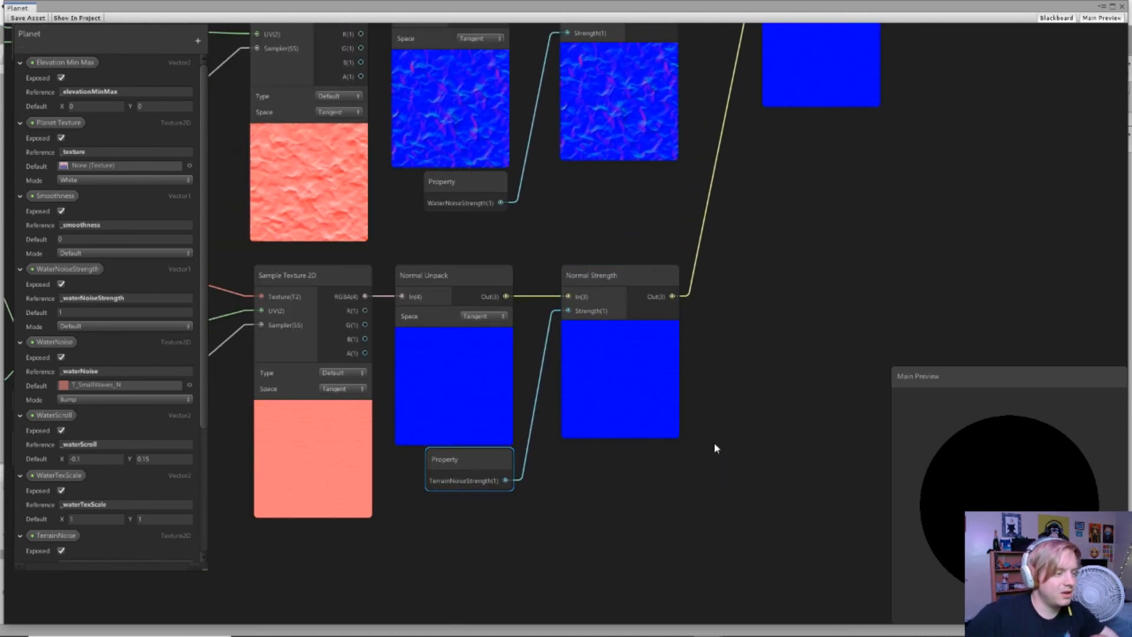
Step: Move the Branch node up beside the Comparison node and examine how its output feeds the PBR Master normal
middle_drag(713, 447, 672, 470)
scroll(672, 470, down, 2)
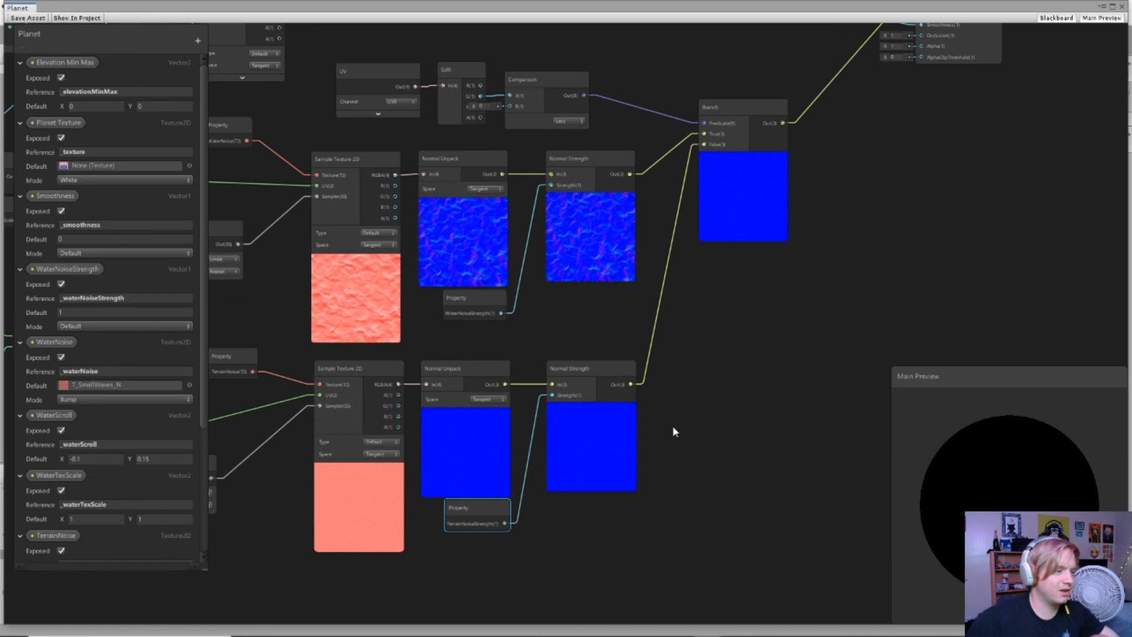
drag(767, 230, 757, 192)
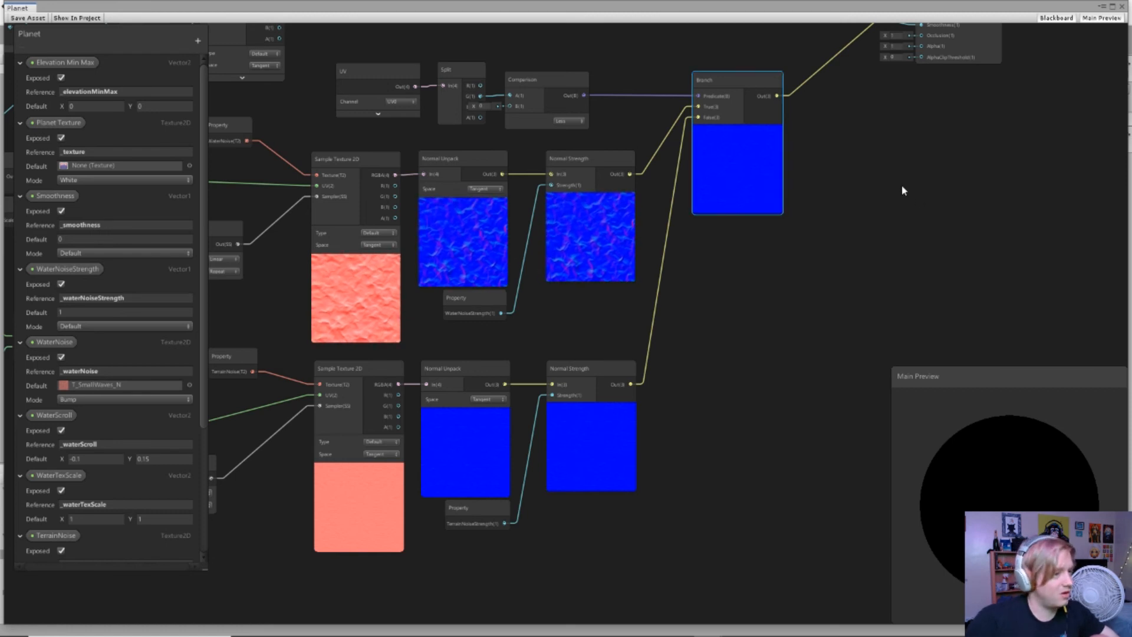
middle_drag(898, 183, 774, 325)
middle_drag(809, 241, 900, 191)
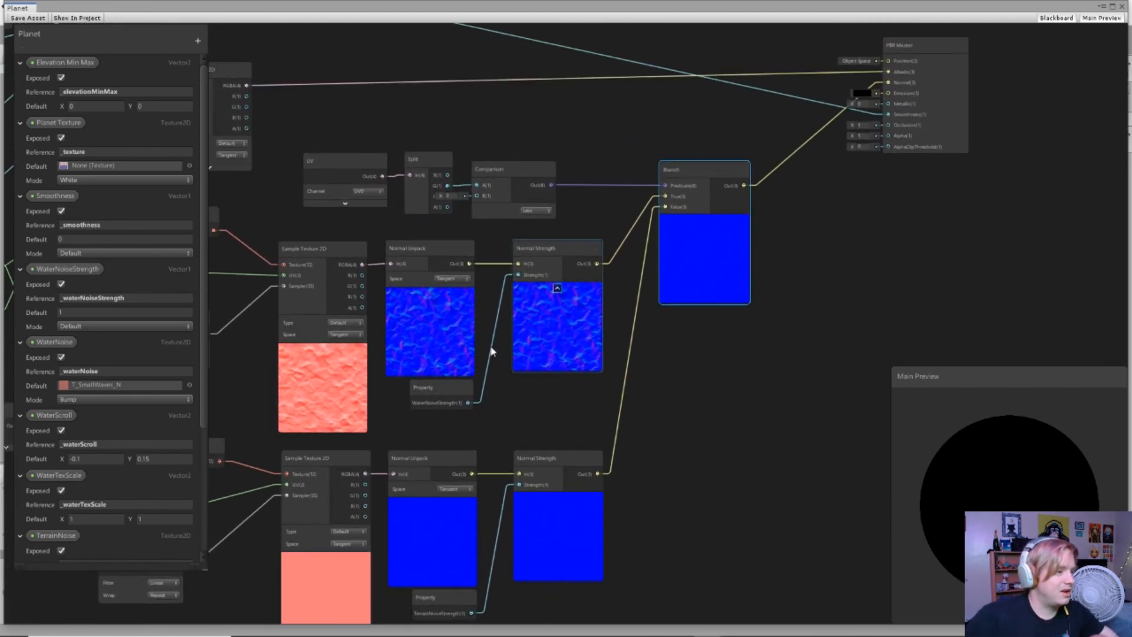
middle_drag(508, 334, 573, 307)
scroll(789, 265, down, 1)
Step: Check the WaterNoise and Planet Texture modes, keeping Bump and White, and set the TerrainNoise mode to Bump
click(123, 400)
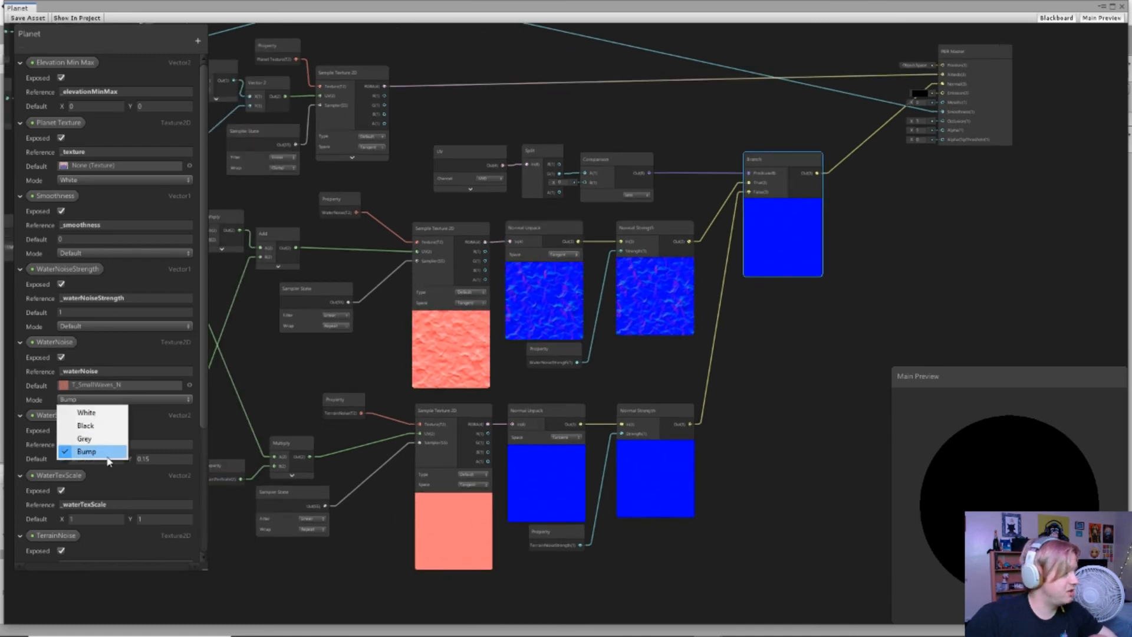
click(86, 451)
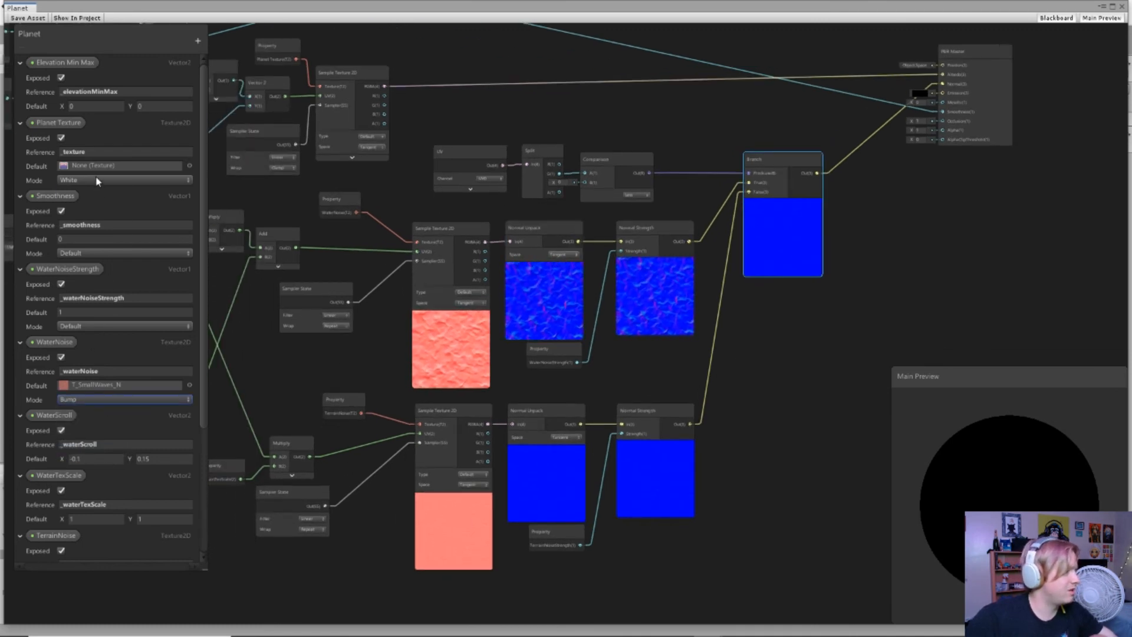
click(125, 130)
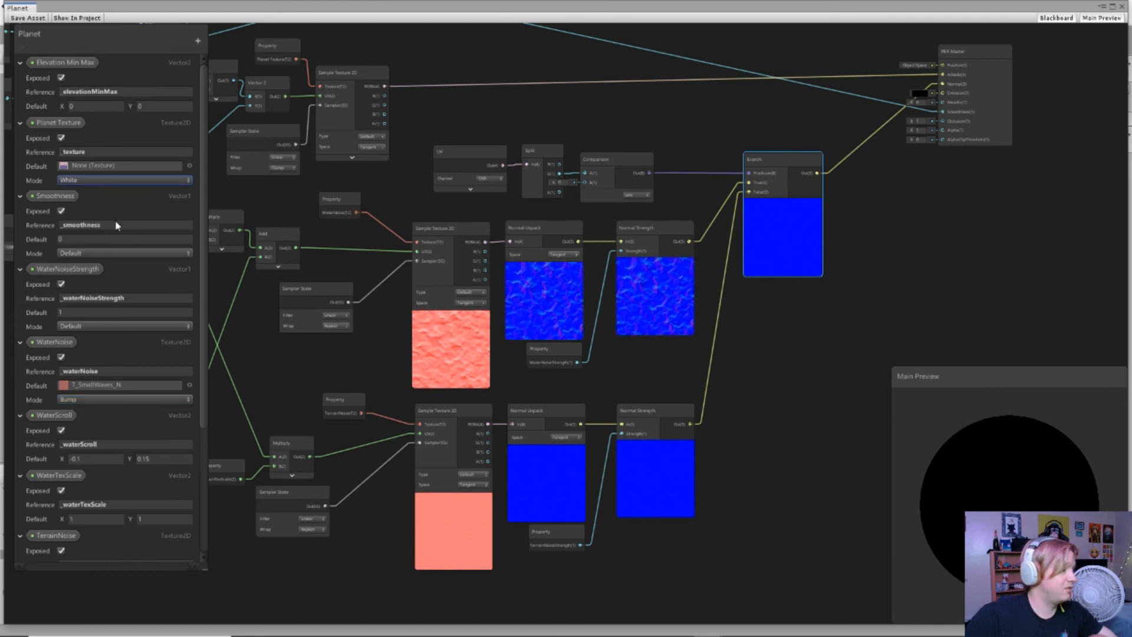
scroll(107, 517, down, 2)
scroll(106, 517, down, 1)
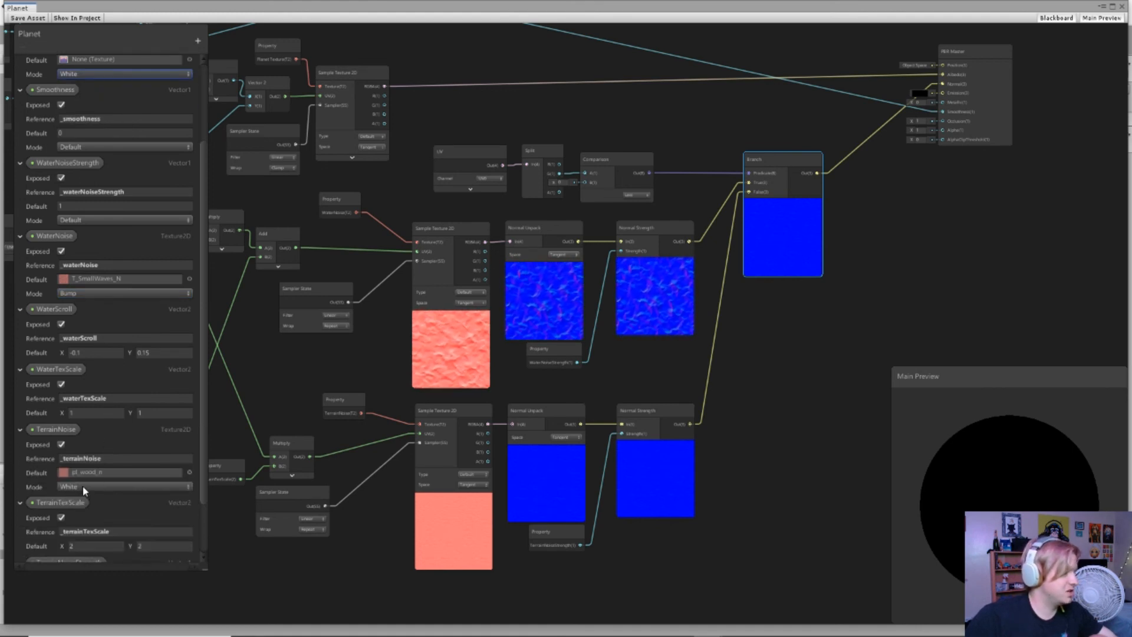
scroll(82, 487, down, 2)
scroll(84, 483, down, 1)
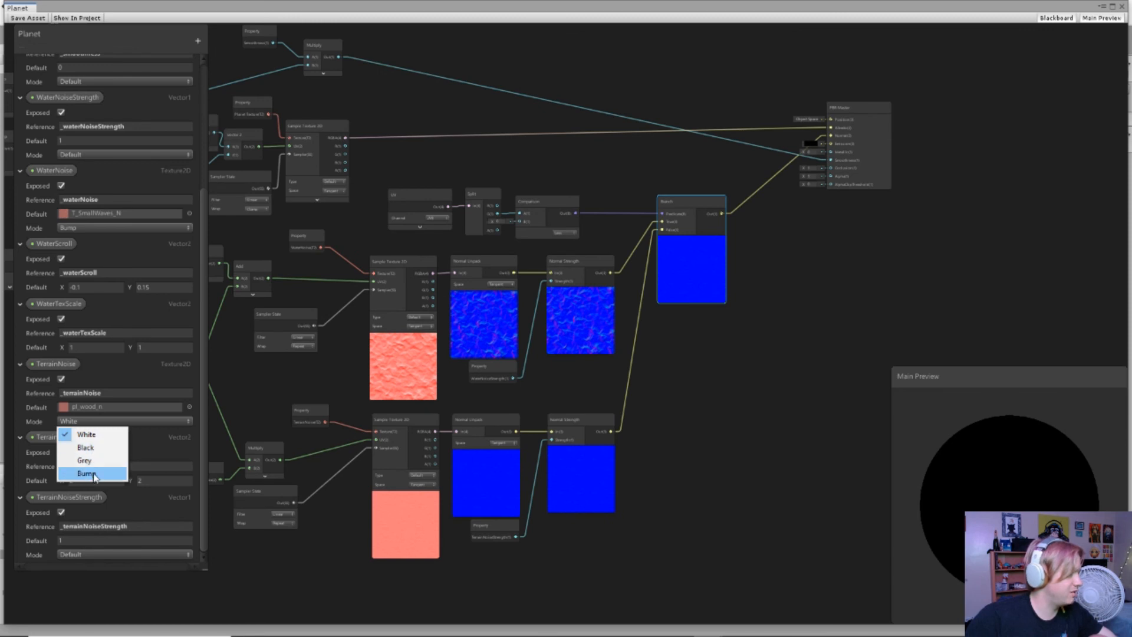
click(93, 474)
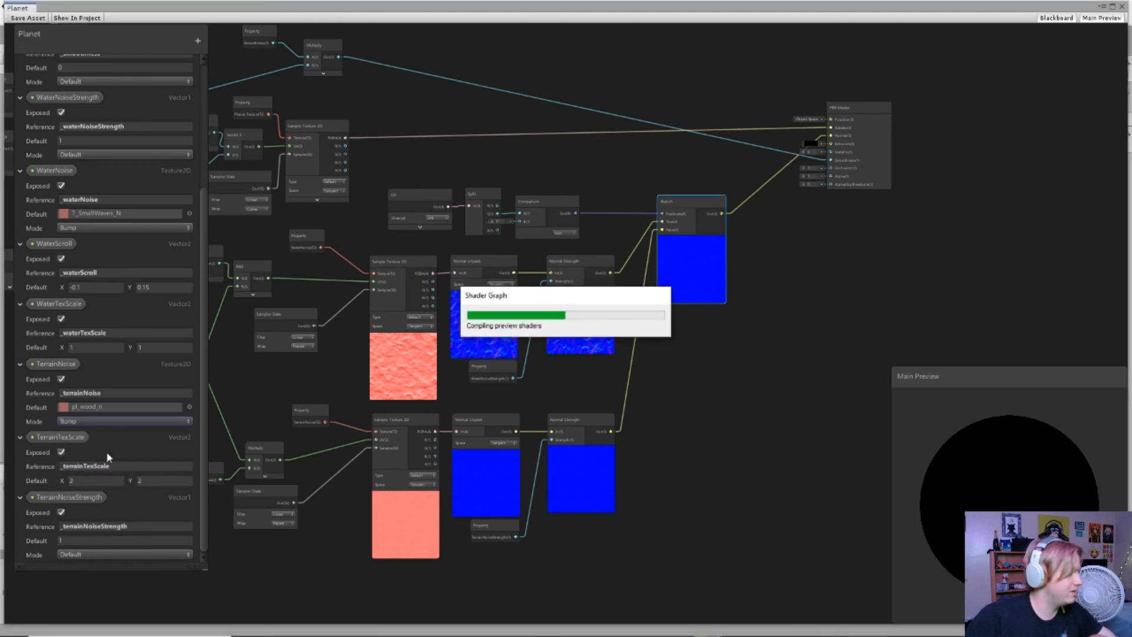
Step: Save the Planet shader graph, close it, and inspect the planet in the scene
click(31, 19)
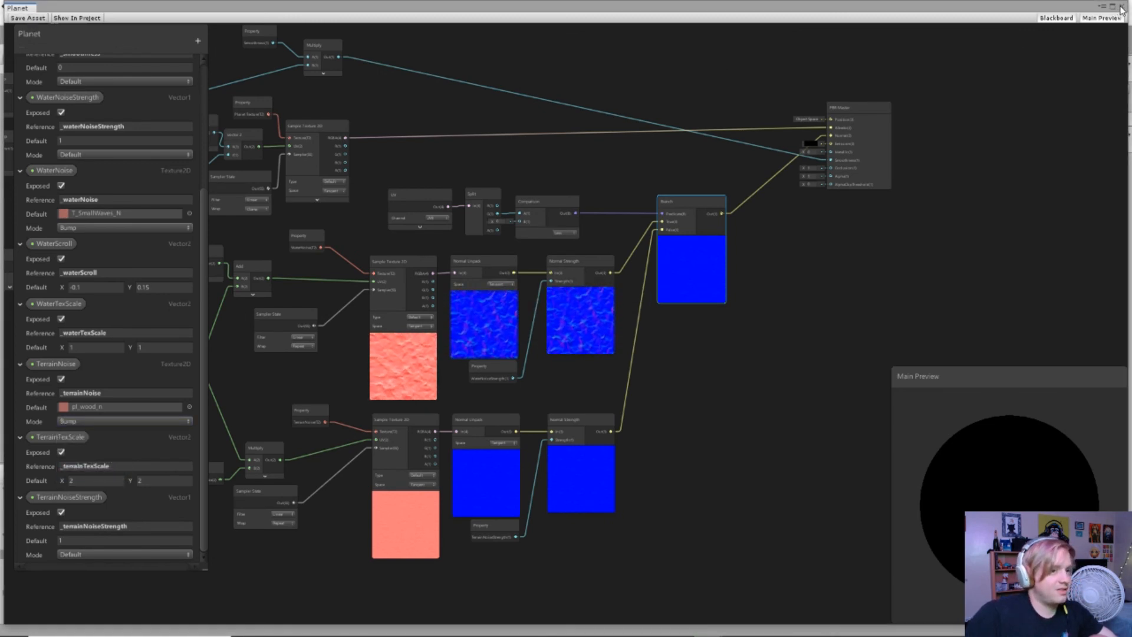
click(1121, 8)
scroll(500, 318, up, 5)
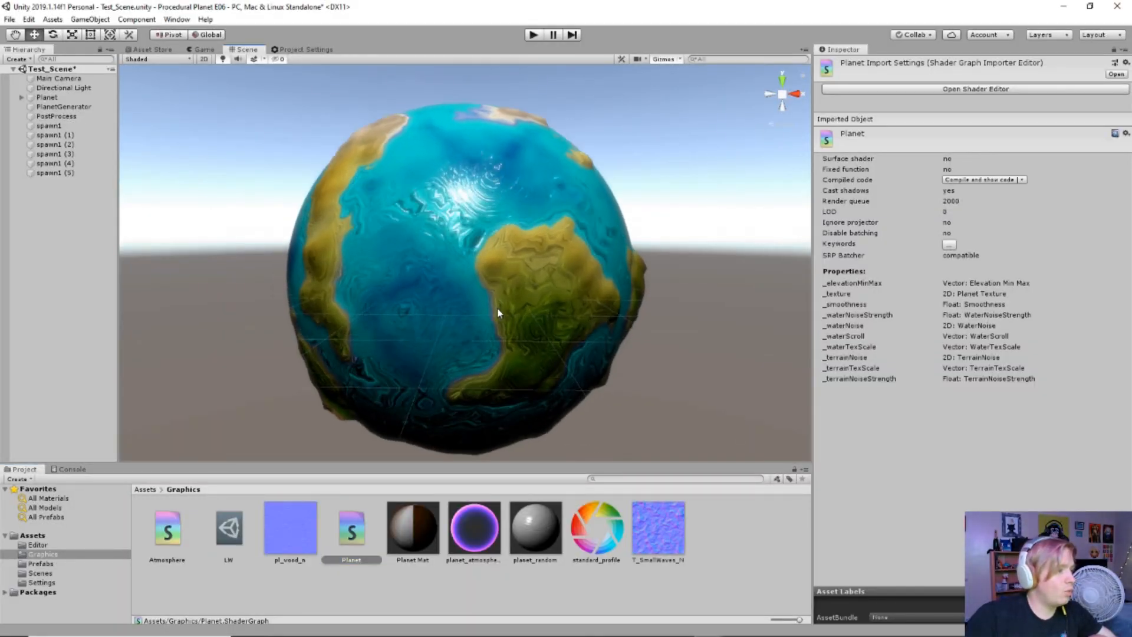
scroll(498, 313, down, 3)
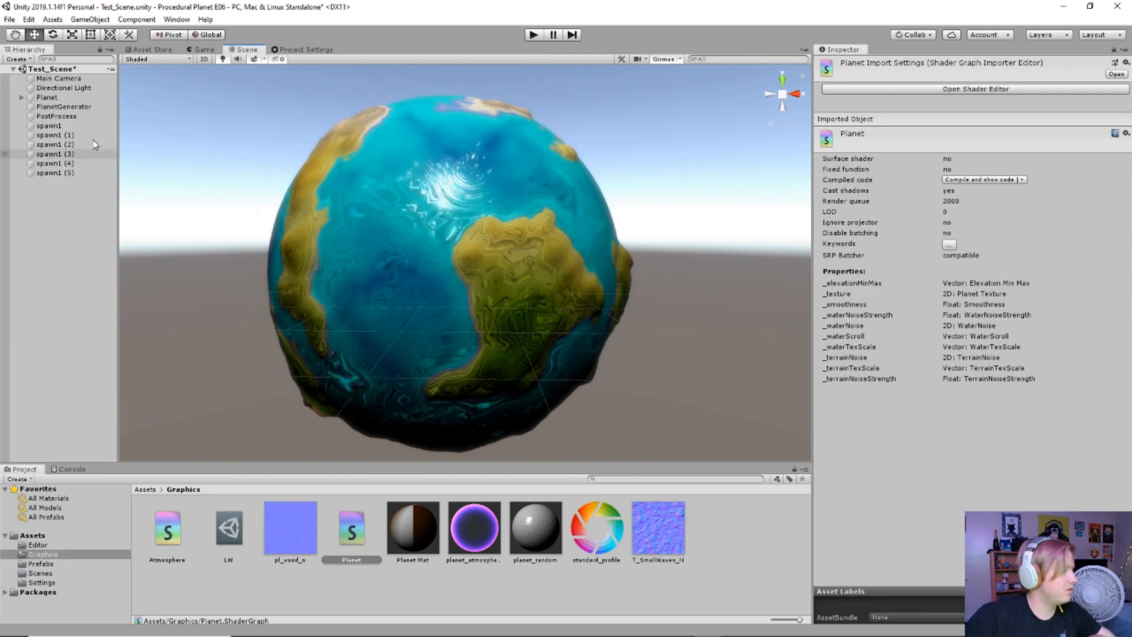
Step: Set Planet Mat's TerrainTexScale Y to 3 and TerrainNoiseStrength to 0.8
click(48, 97)
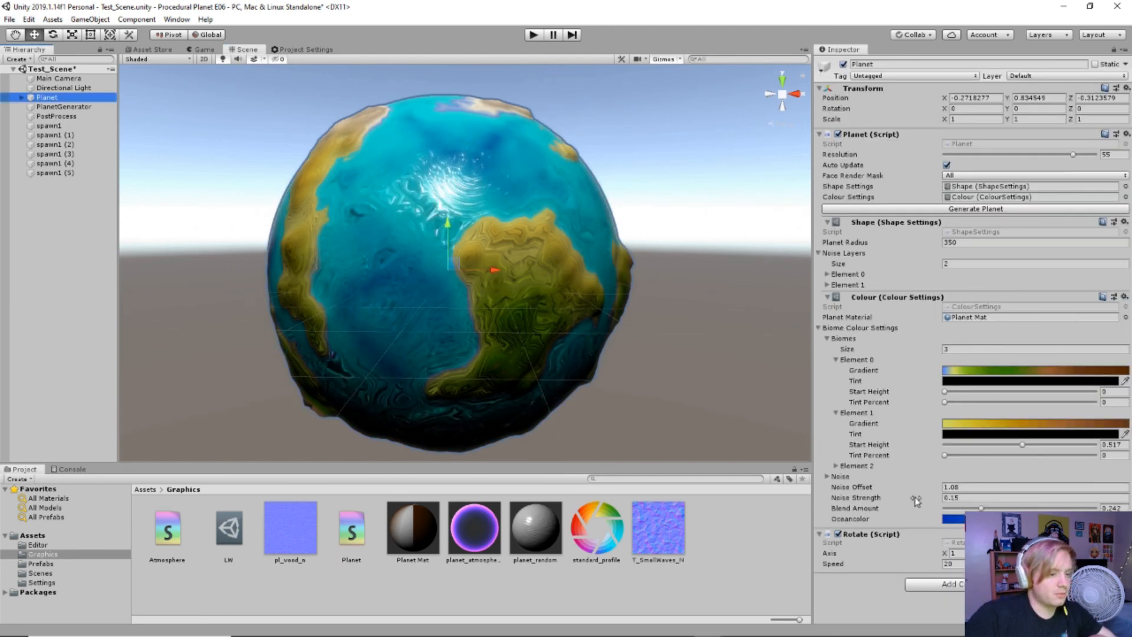
click(412, 528)
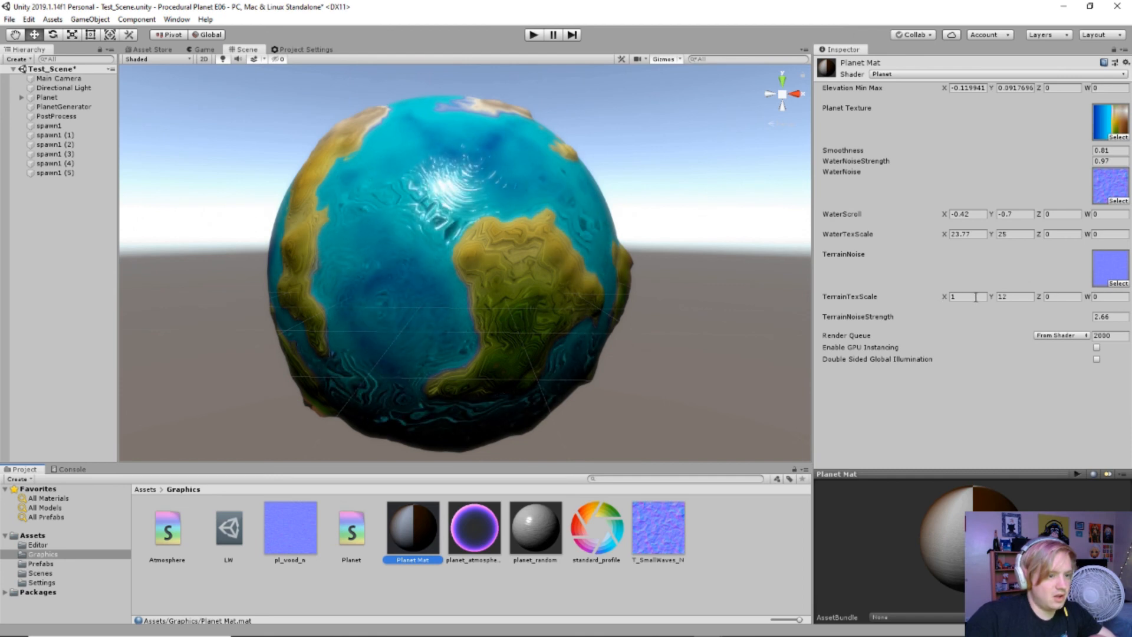
click(1015, 296)
text(1)
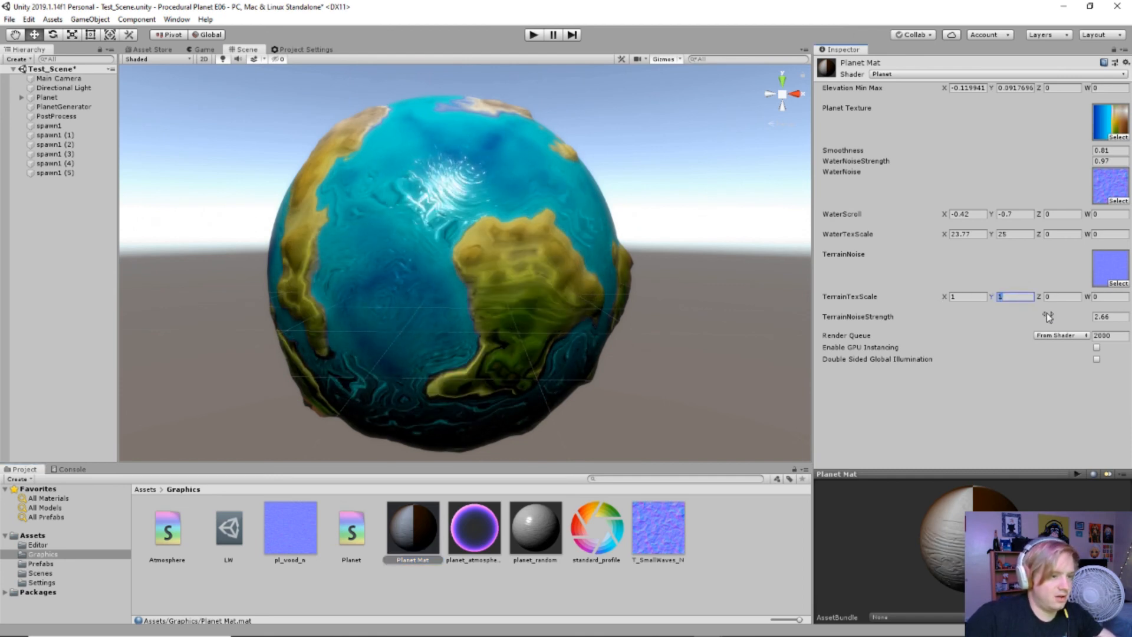
drag(1047, 317, 1010, 326)
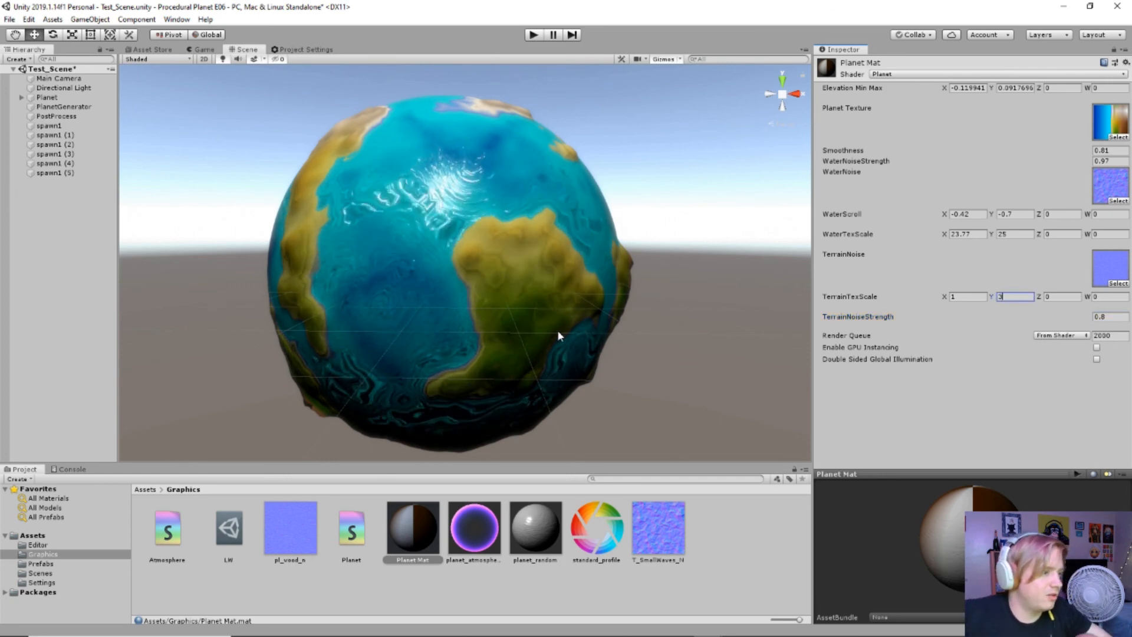
Step: Inspect the terrain, then set Planet Mat's WaterScroll to -0.2 and WaterTexScale to 10 on both X and Y
scroll(558, 345, up, 8)
scroll(559, 345, down, 6)
middle_drag(588, 317, 577, 323)
scroll(578, 323, down, 2)
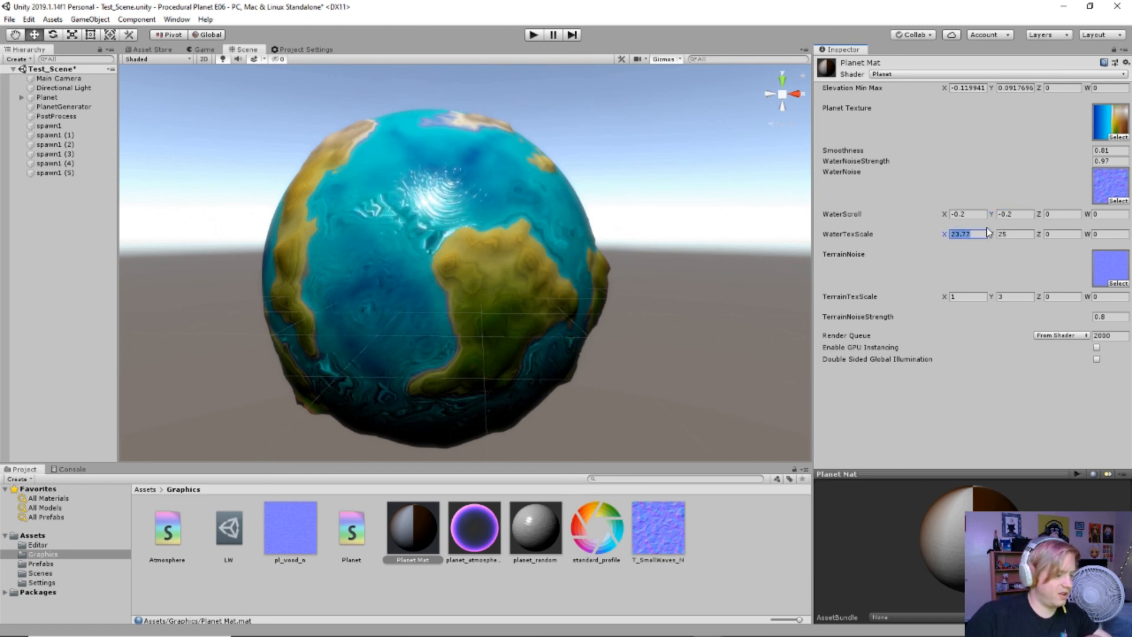
key(Tab)
text(10)
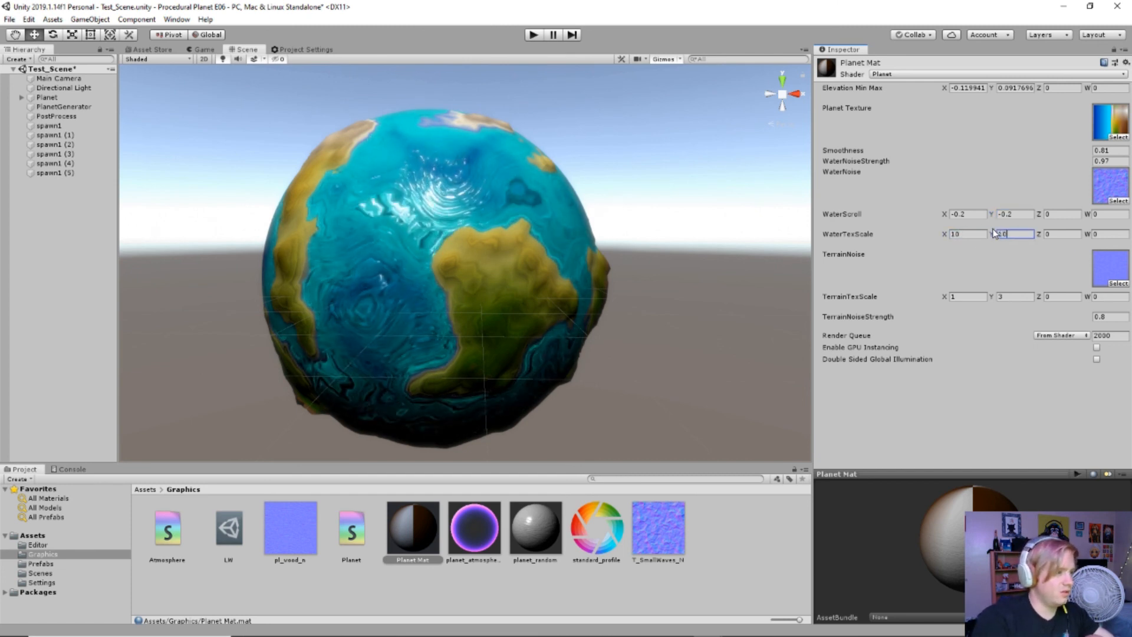
Step: Set Planet Mat's WaterTexScale to 5 on both X and Y
click(979, 234)
text(5)
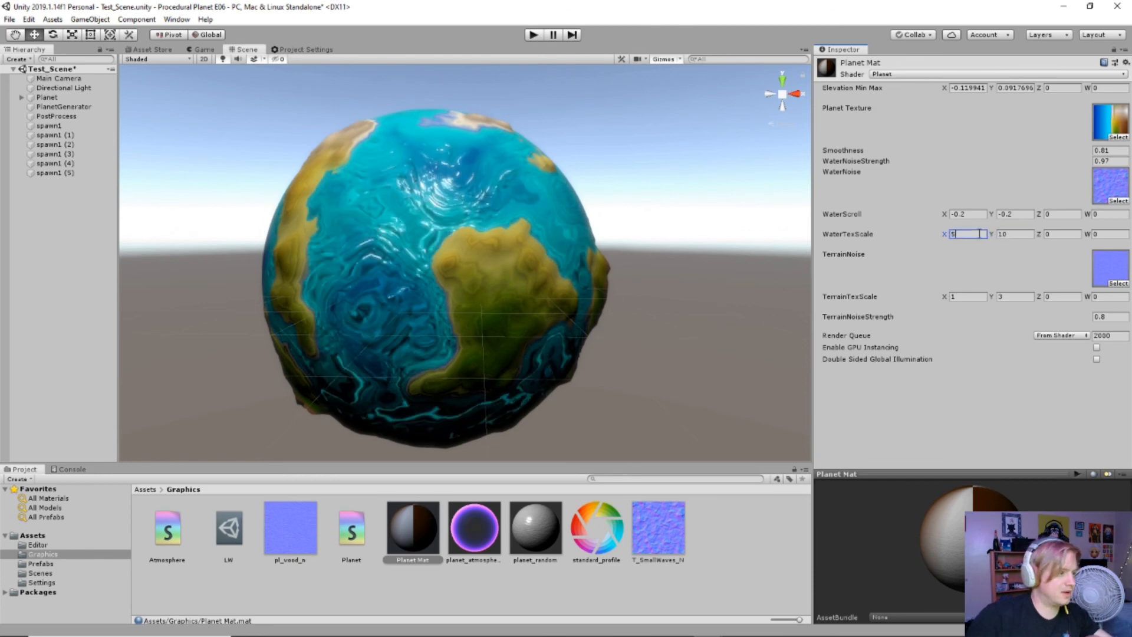
click(1022, 237)
key(BackSpace)
key(BackSpace)
text(5)
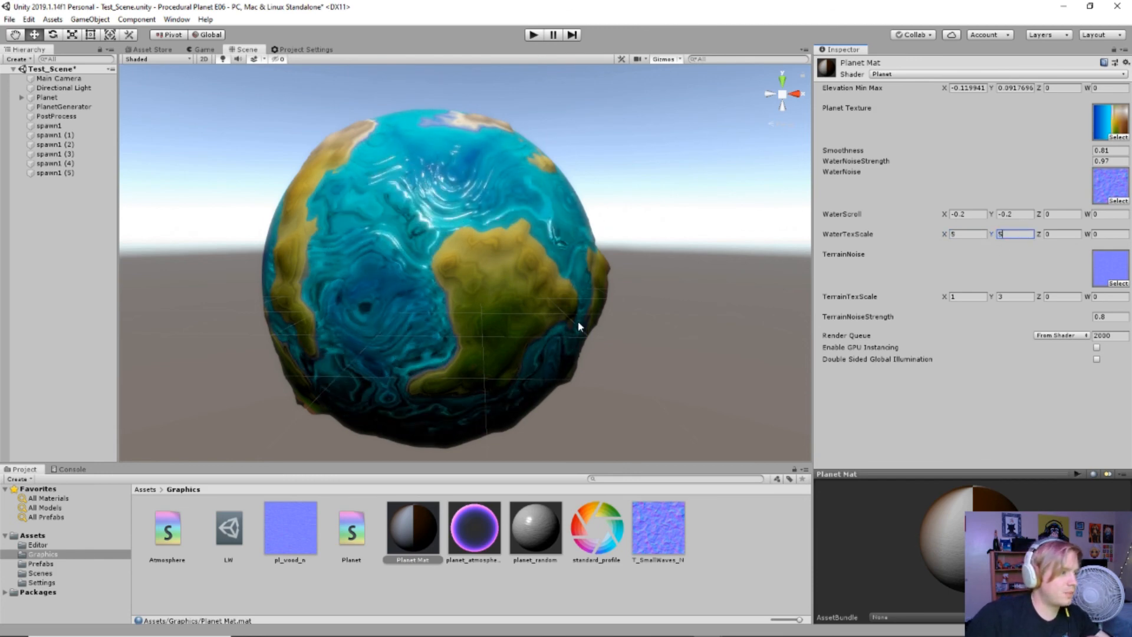
Step: Inspect the planet's water surface from near and far, and save the scene
scroll(534, 316, up, 5)
scroll(534, 315, up, 2)
middle_drag(610, 276, 566, 308)
scroll(566, 307, down, 4)
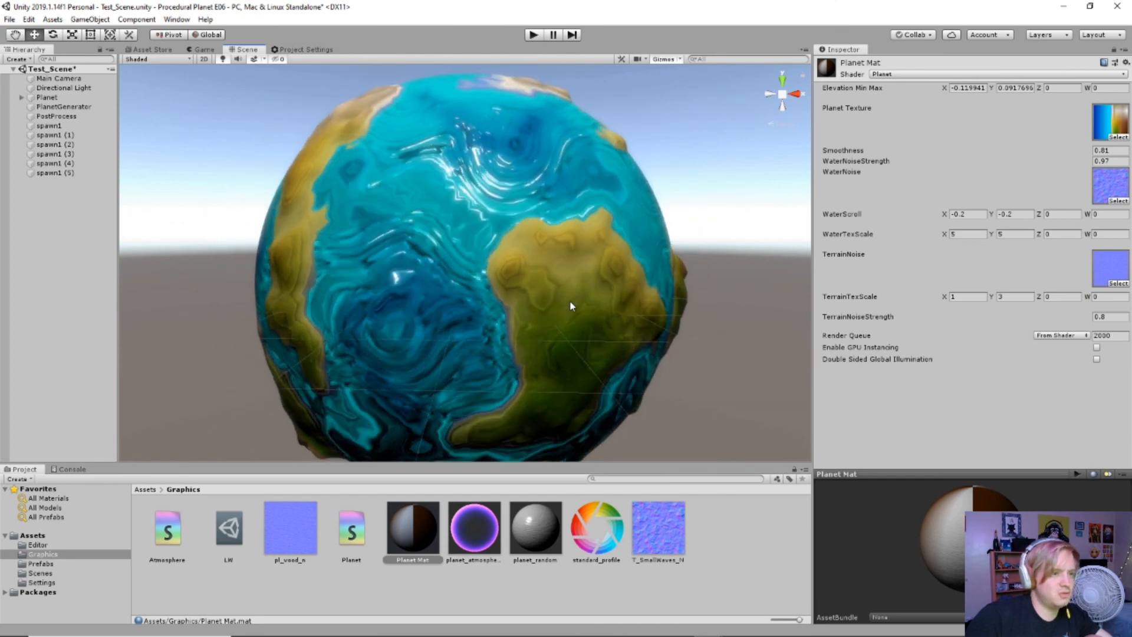
scroll(560, 301, down, 5)
scroll(552, 272, down, 5)
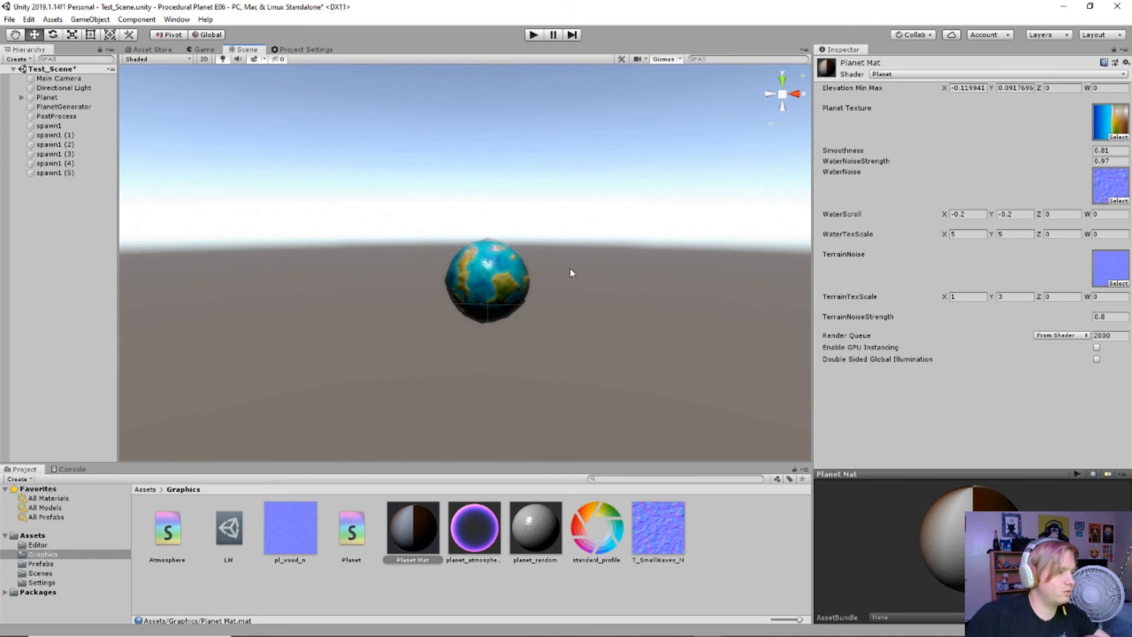
key(ctrl+s)
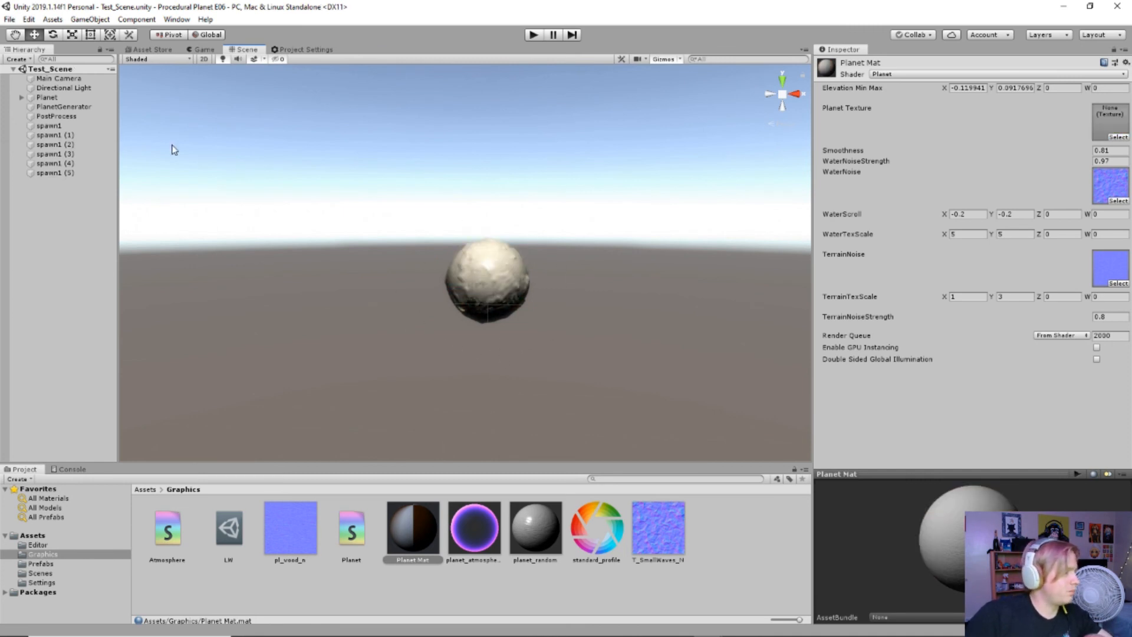
Step: Deactivate the Planet object and, with PlanetGenerator's attribute ranges open, run the scene and show the spawned planets in the Scene view
click(843, 65)
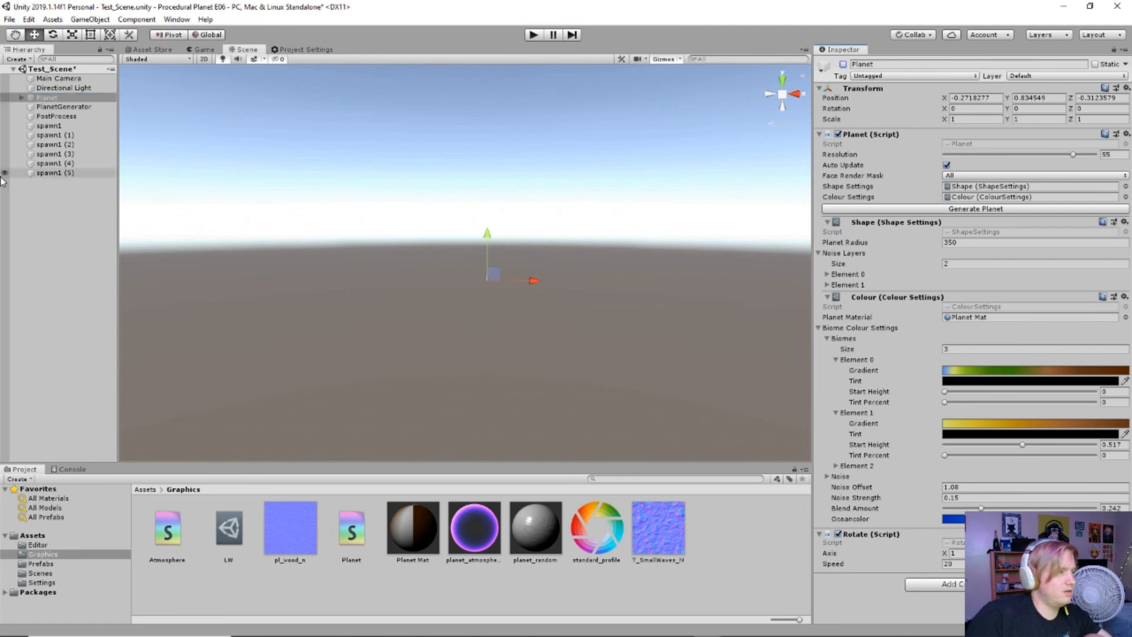
click(65, 107)
scroll(914, 407, down, 8)
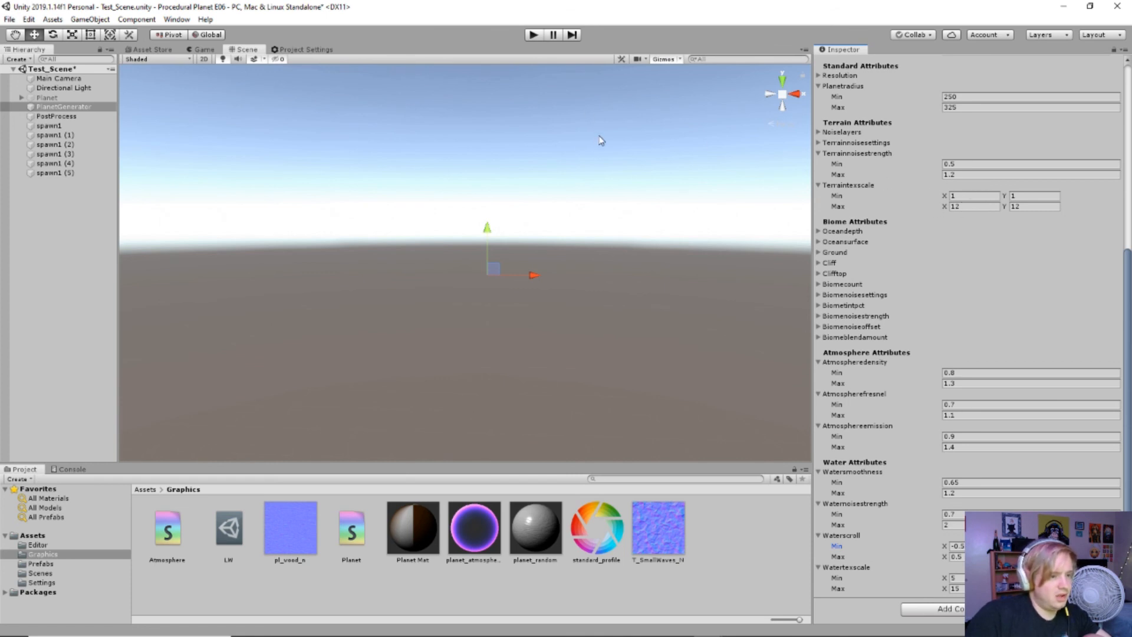
click(533, 36)
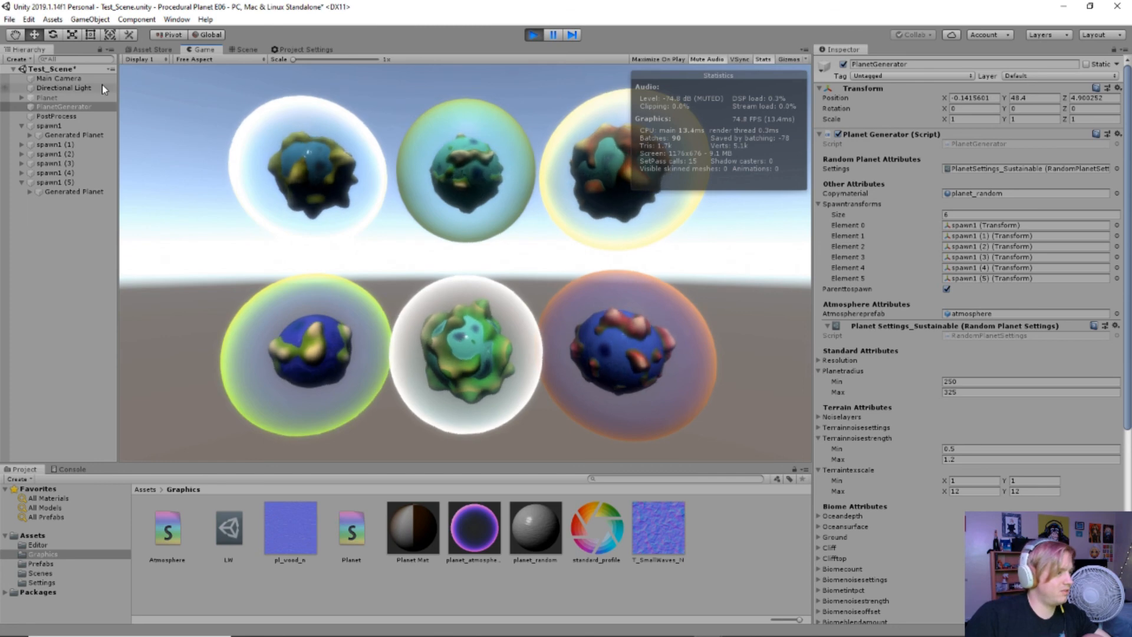
click(245, 50)
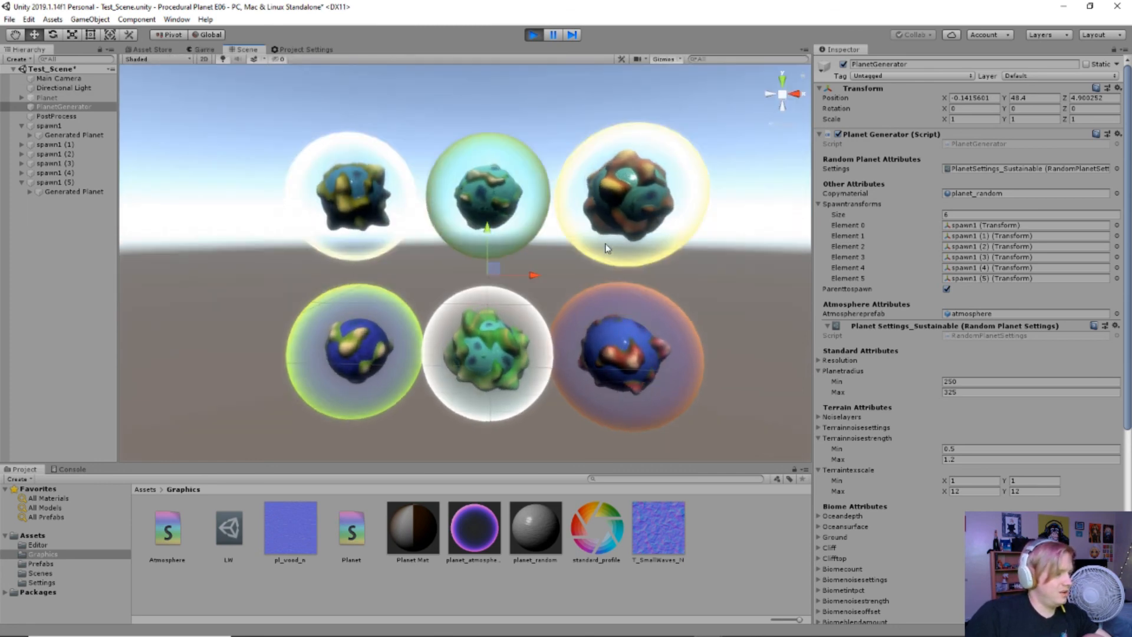
Step: Examine the water and terrain normals of the generated planets one by one up close, and return to the overview of all six
scroll(575, 323, up, 5)
scroll(550, 341, up, 5)
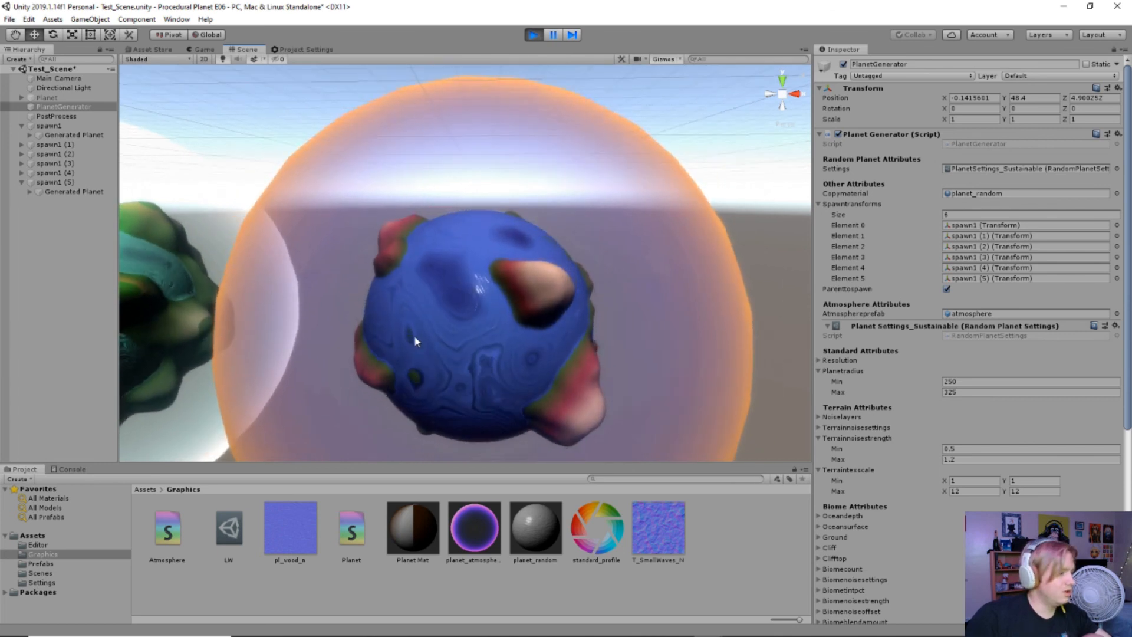
middle_drag(336, 324, 527, 317)
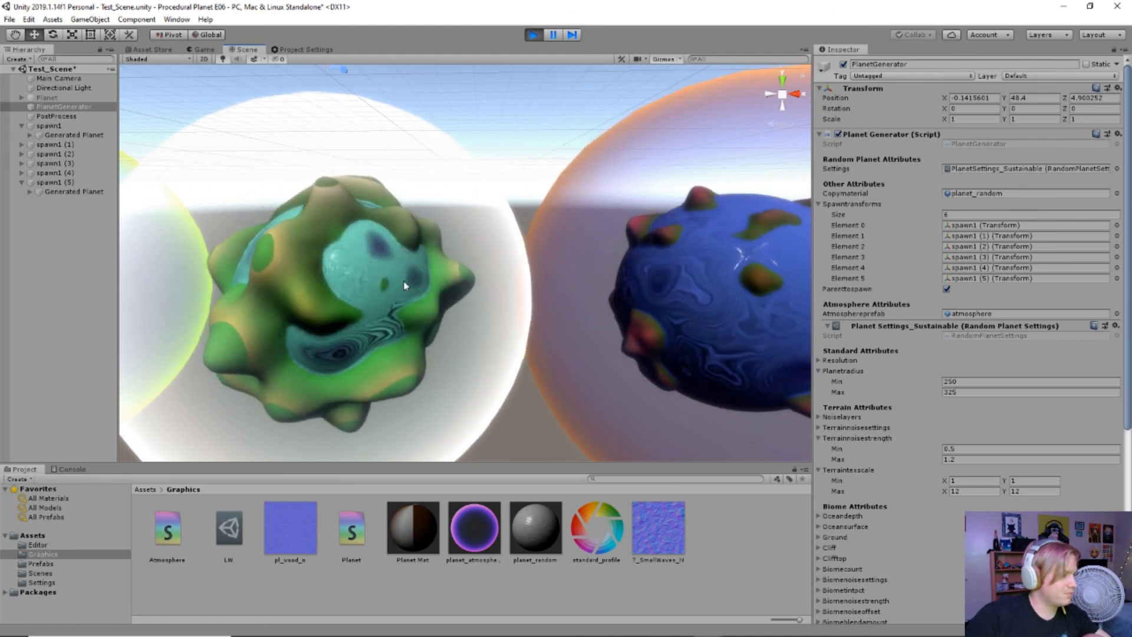
middle_drag(386, 335, 620, 326)
scroll(463, 291, down, 5)
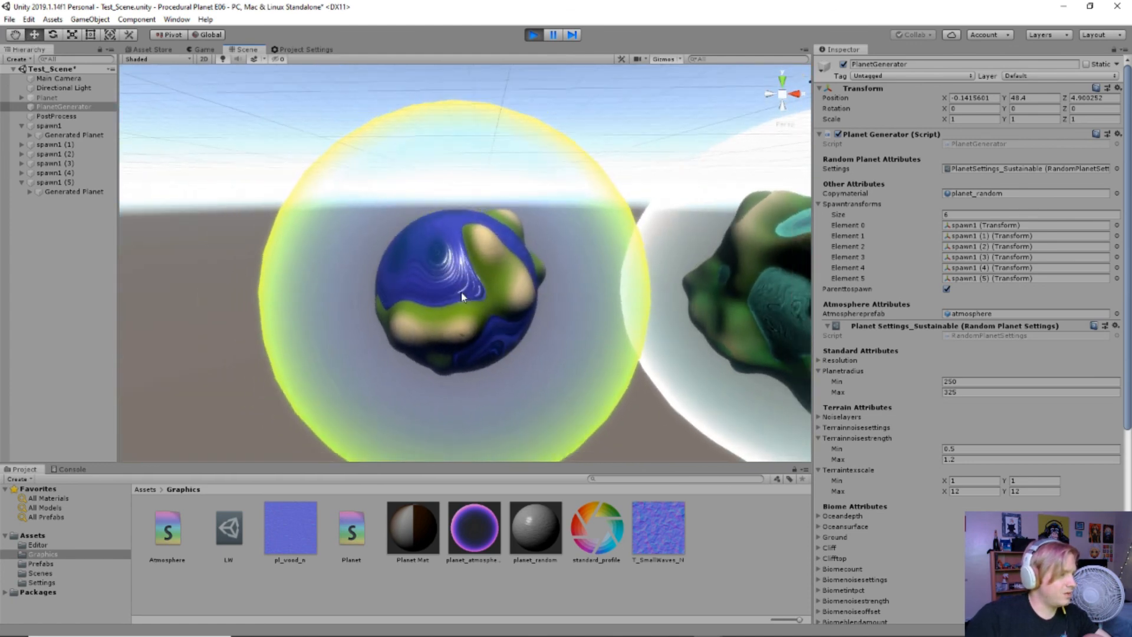
middle_drag(475, 285, 487, 347)
scroll(498, 235, down, 2)
middle_drag(503, 168, 356, 307)
scroll(506, 257, up, 2)
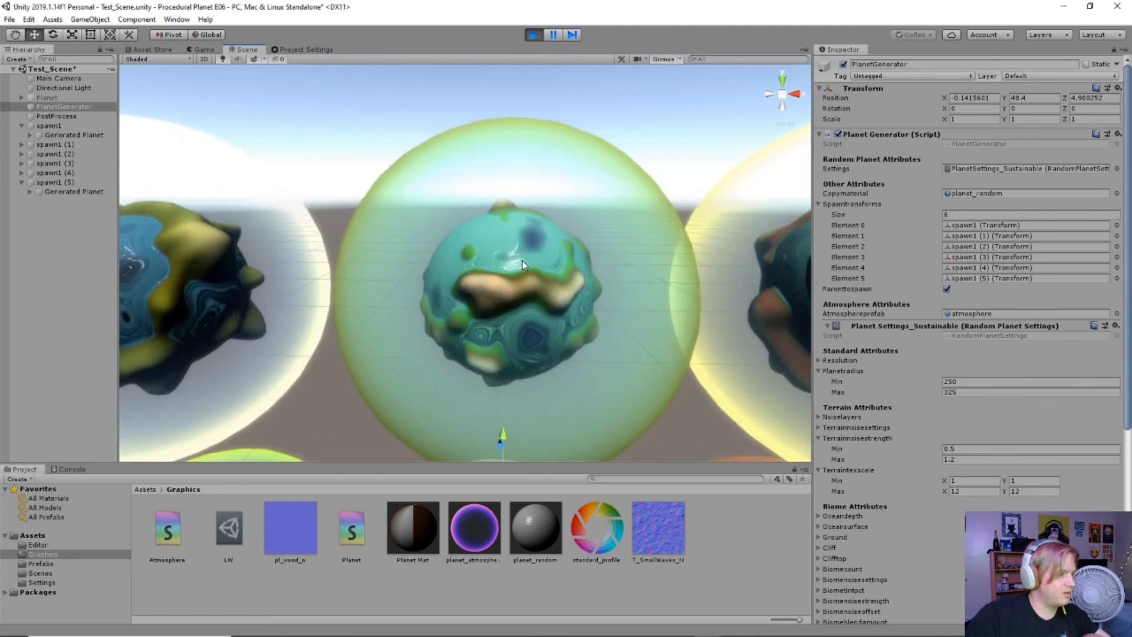
middle_drag(679, 319, 624, 270)
scroll(629, 303, down, 6)
scroll(624, 270, down, 1)
middle_drag(379, 328, 428, 310)
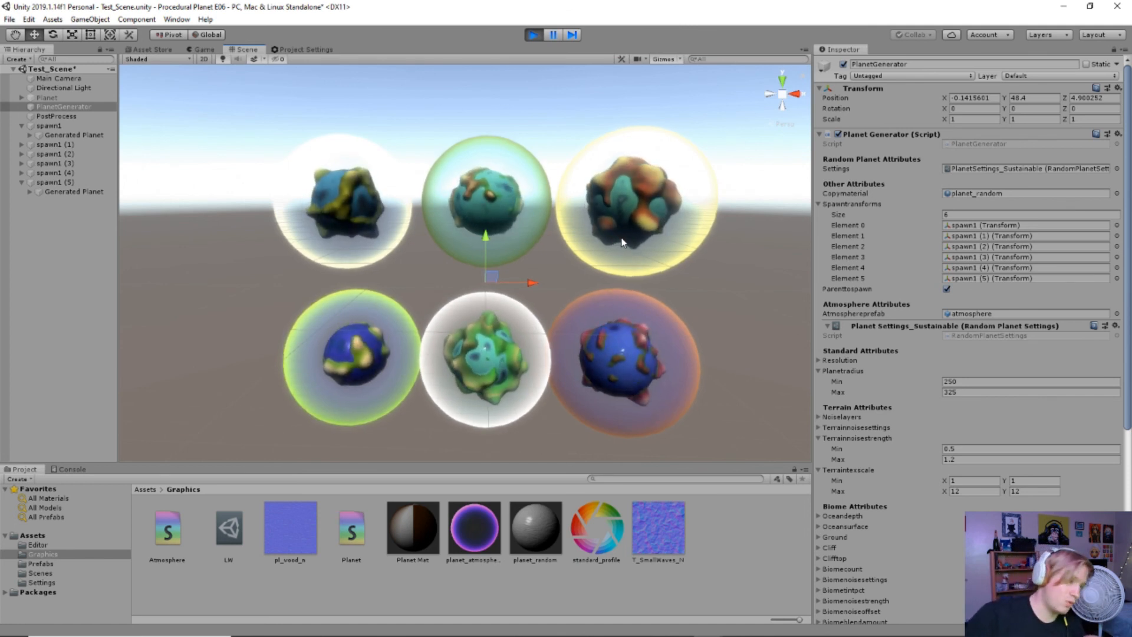
middle_drag(551, 262, 527, 271)
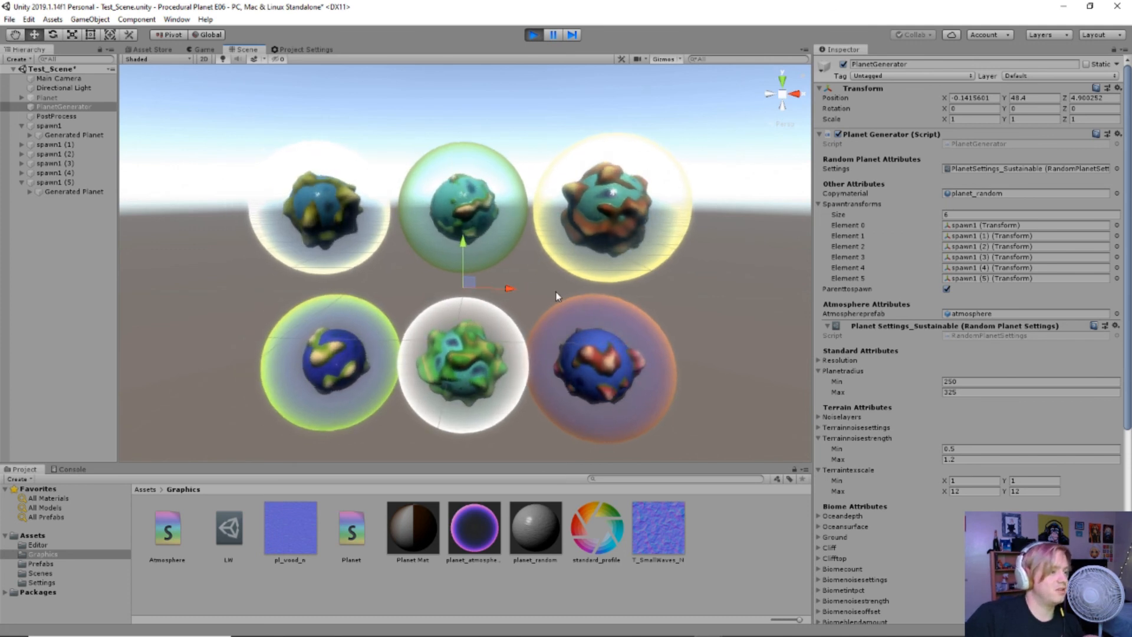
scroll(540, 299, up, 1)
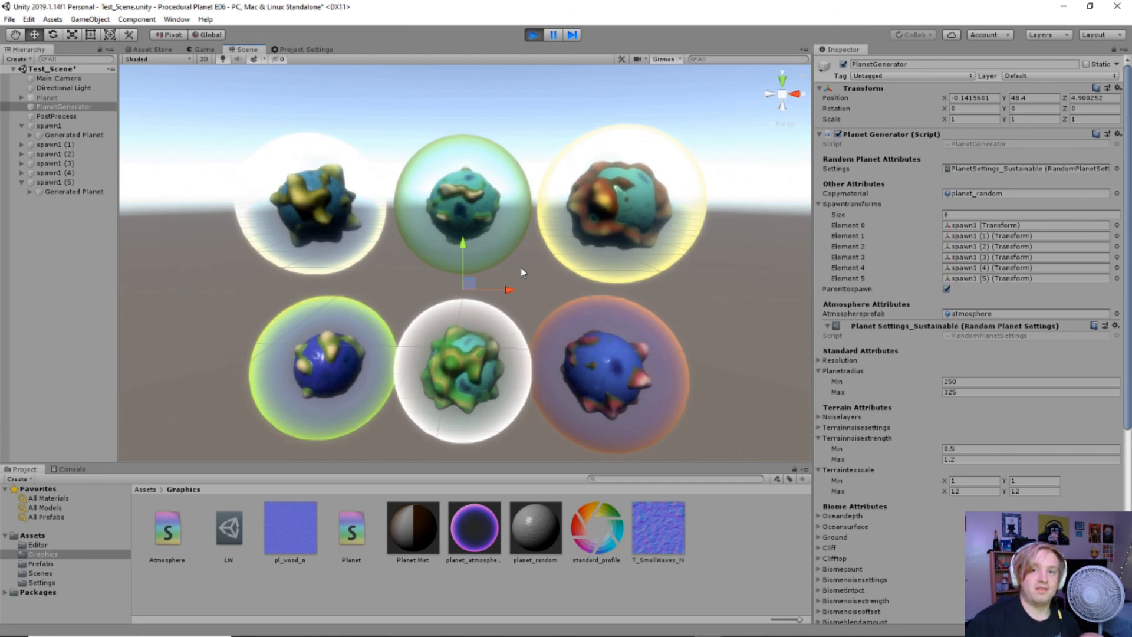
scroll(487, 341, up, 2)
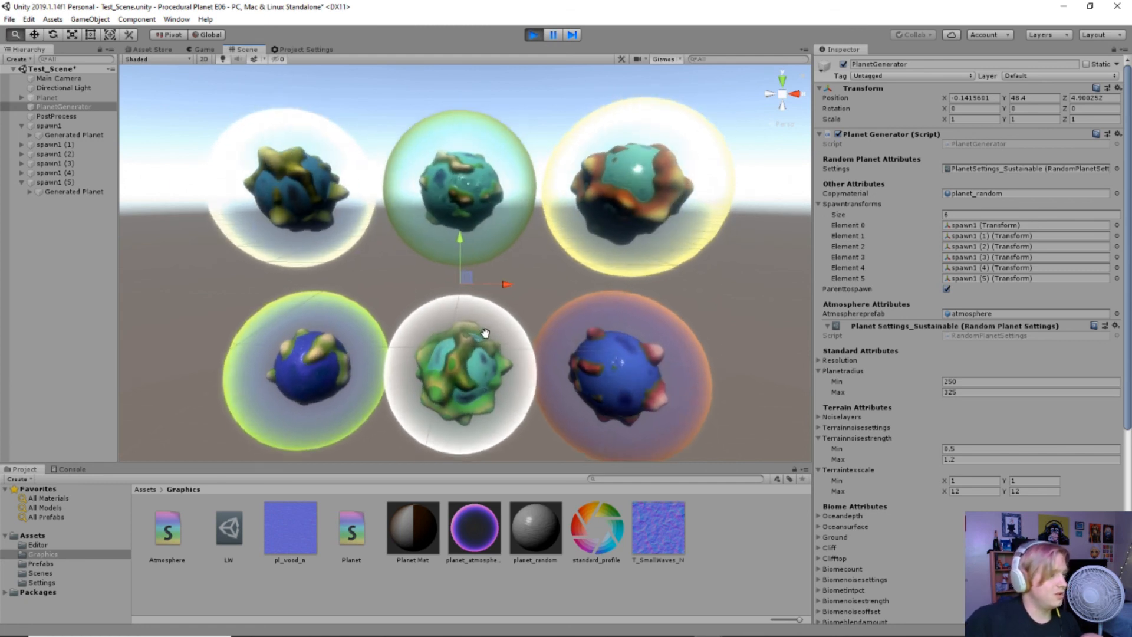
scroll(485, 333, down, 2)
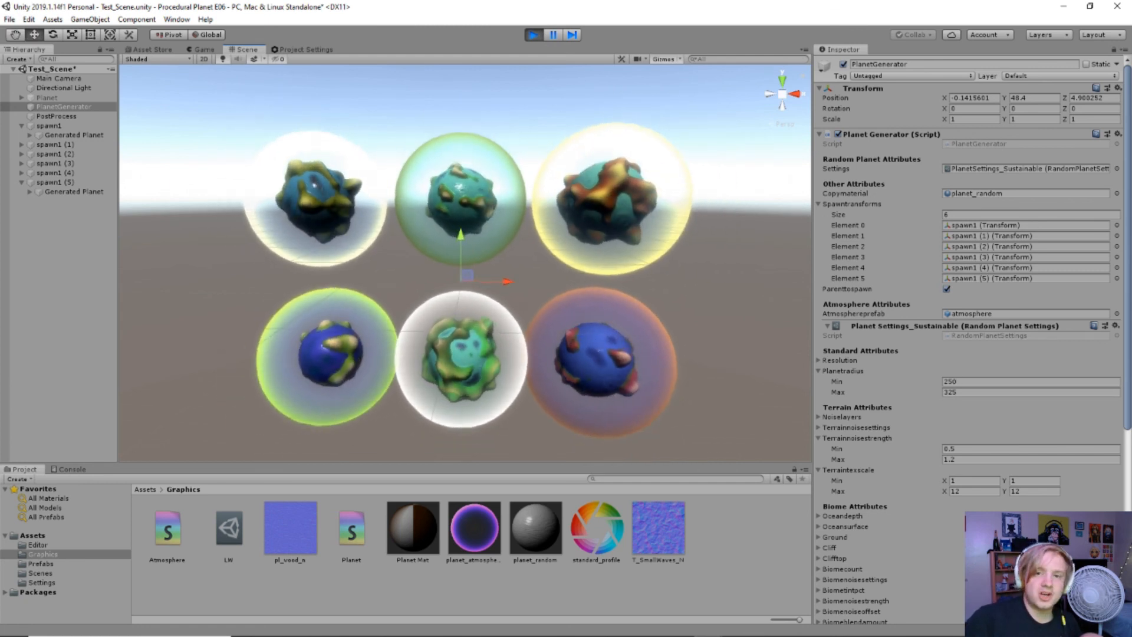